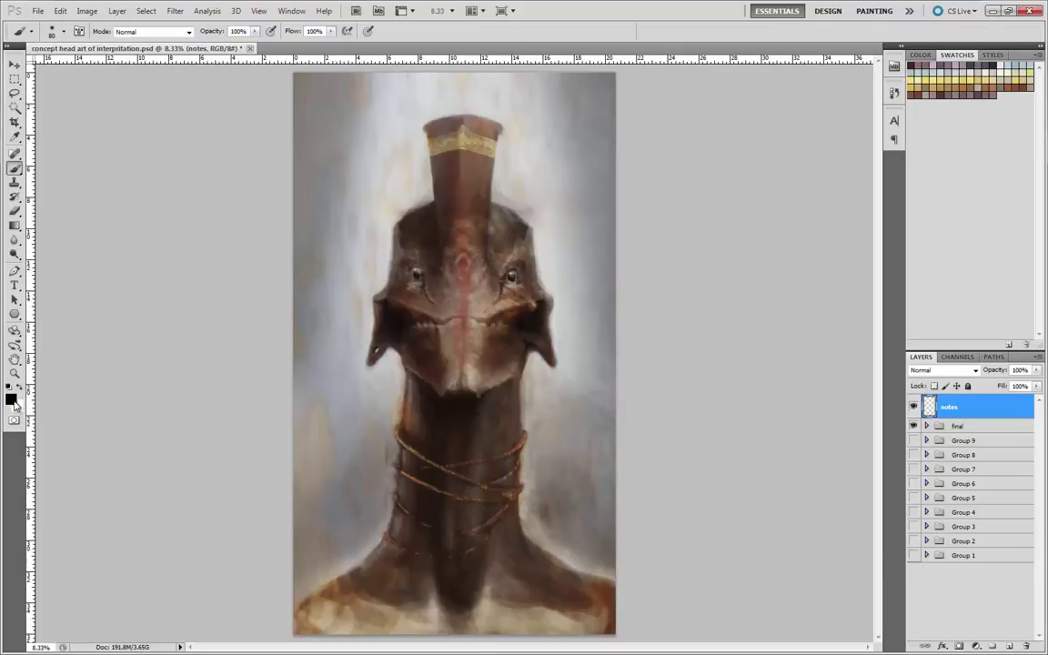
- Hide the final group and show the Group 1 head painting instead
left_click(913, 426)
left_click(914, 555)
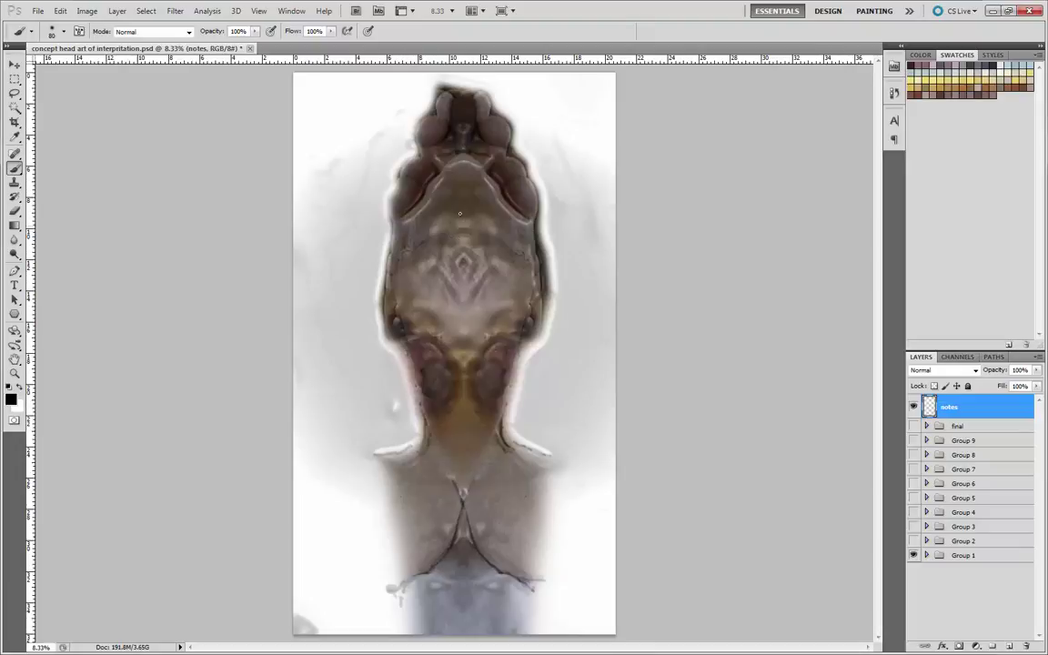
- Brush a black outline around the head's sides and crown on the notes layer
mouse_move(536, 223)
left_mouse_down()
mouse_move(500, 119)
mouse_move(472, 92)
mouse_move(435, 88)
mouse_move(390, 218)
mouse_move(384, 339)
mouse_move(538, 347)
mouse_move(553, 316)
mouse_move(539, 220)
left_mouse_up()
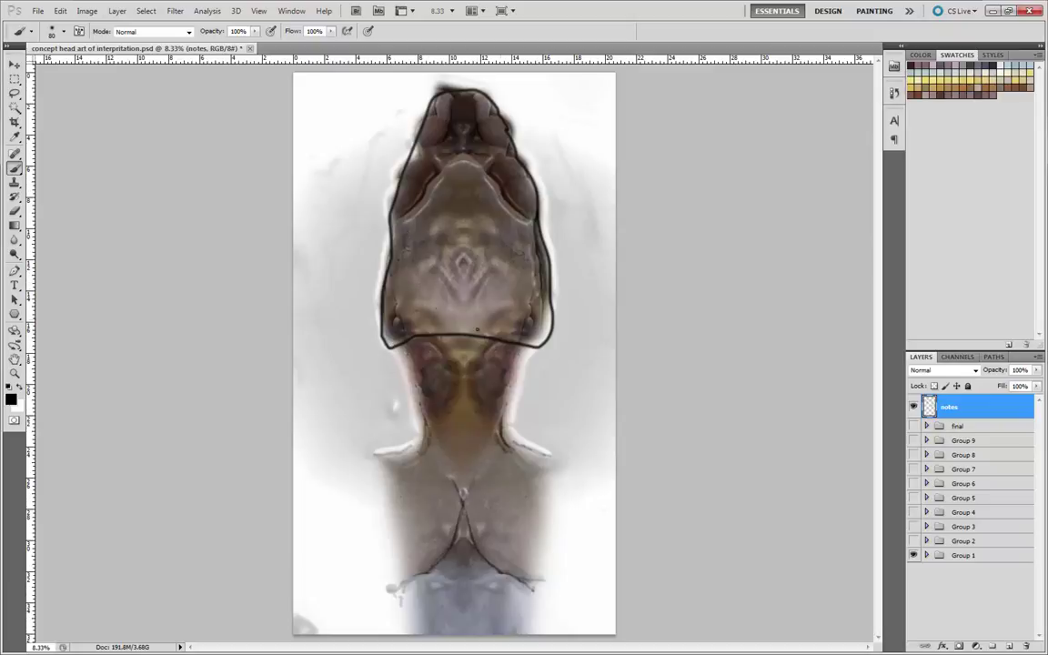
left_click(175, 10)
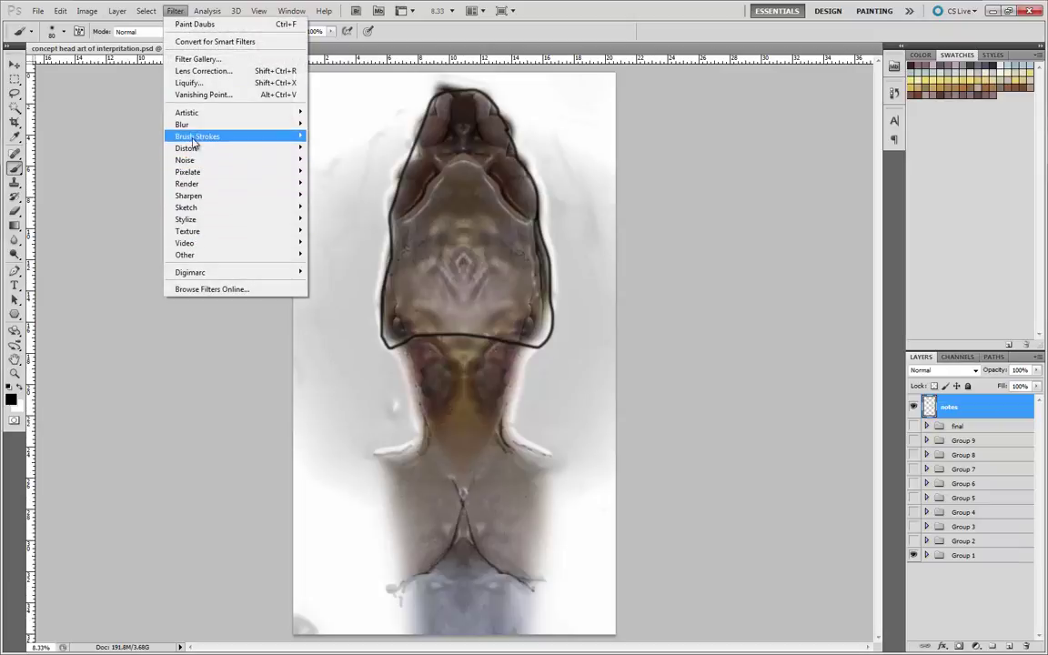
mouse_move(174, 114)
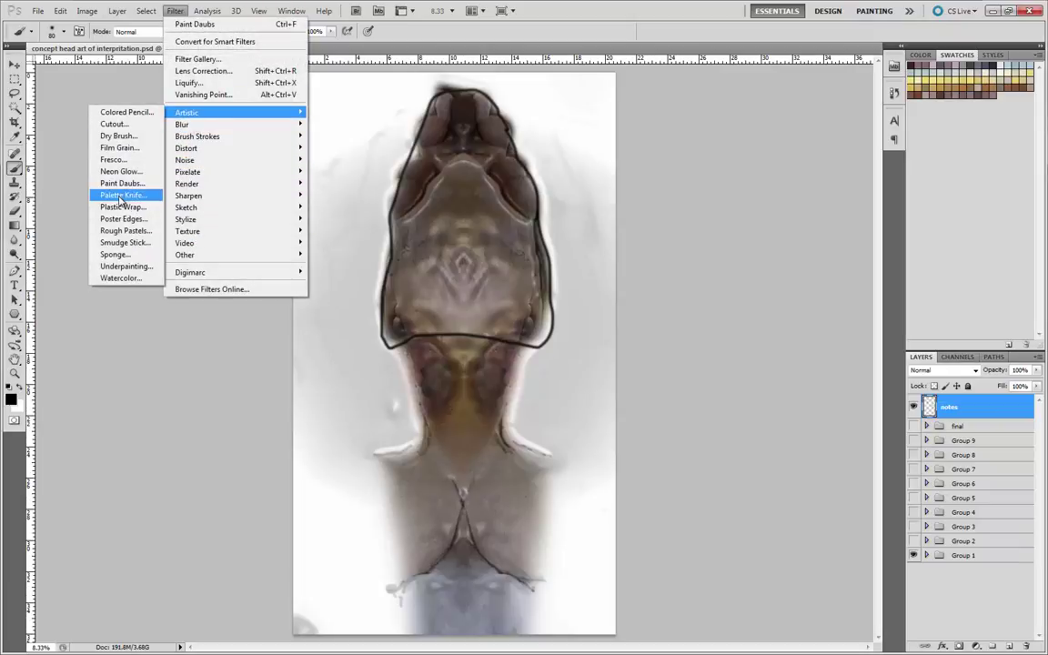
left_click(695, 372)
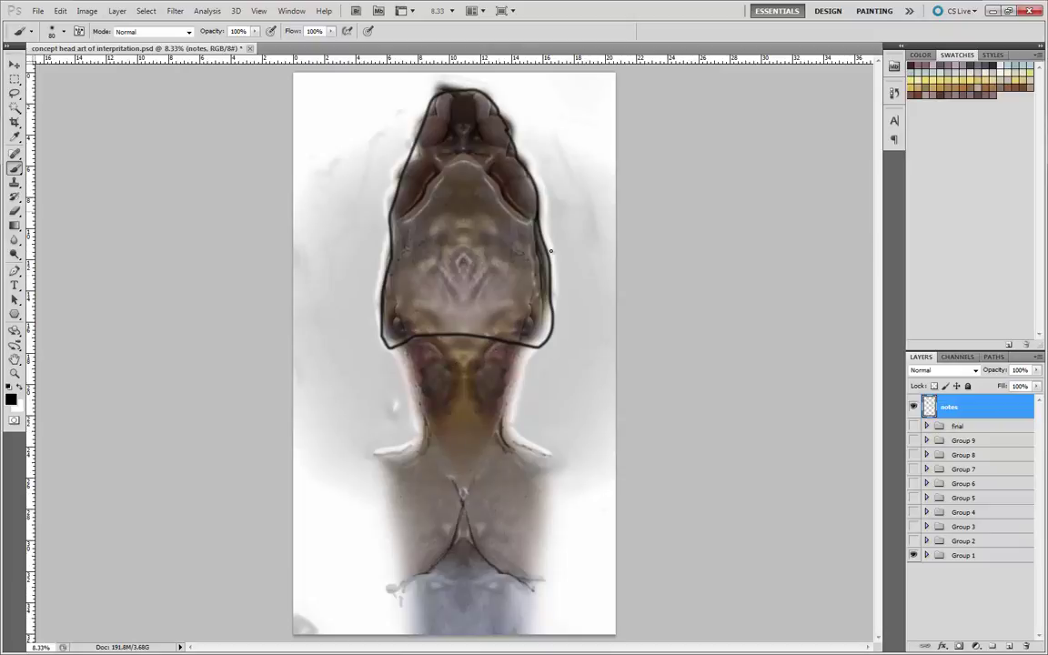
- Show Group 2 and wipe the black outline off the notes layer
left_click(914, 541)
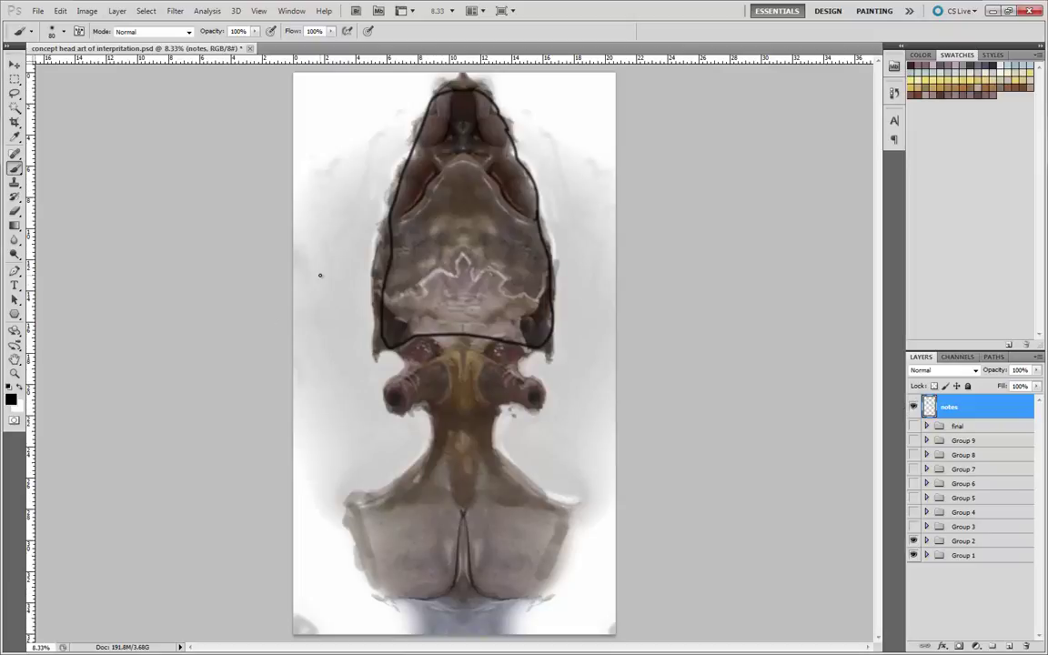
key("ctrl+a")
key("Delete")
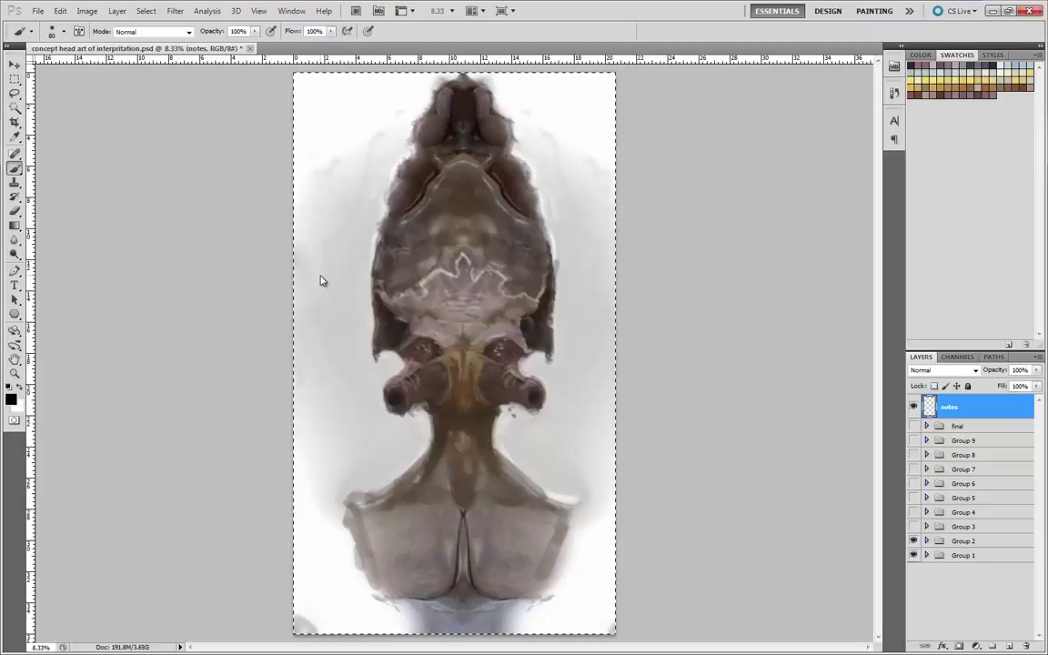
key("ctrl+d")
- Reduce the brush size from 70 to 60 with the [ key
key("bracketleft")
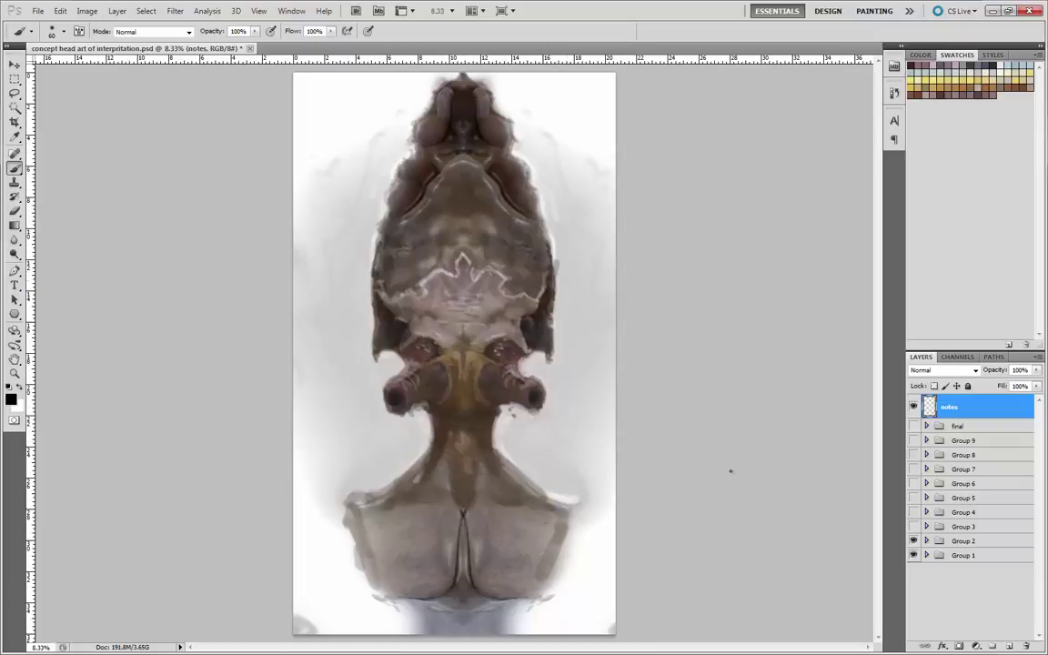
- Flick Group 3 on and off repeatedly against Group 2, ending with Group 3 shown
left_click(913, 527)
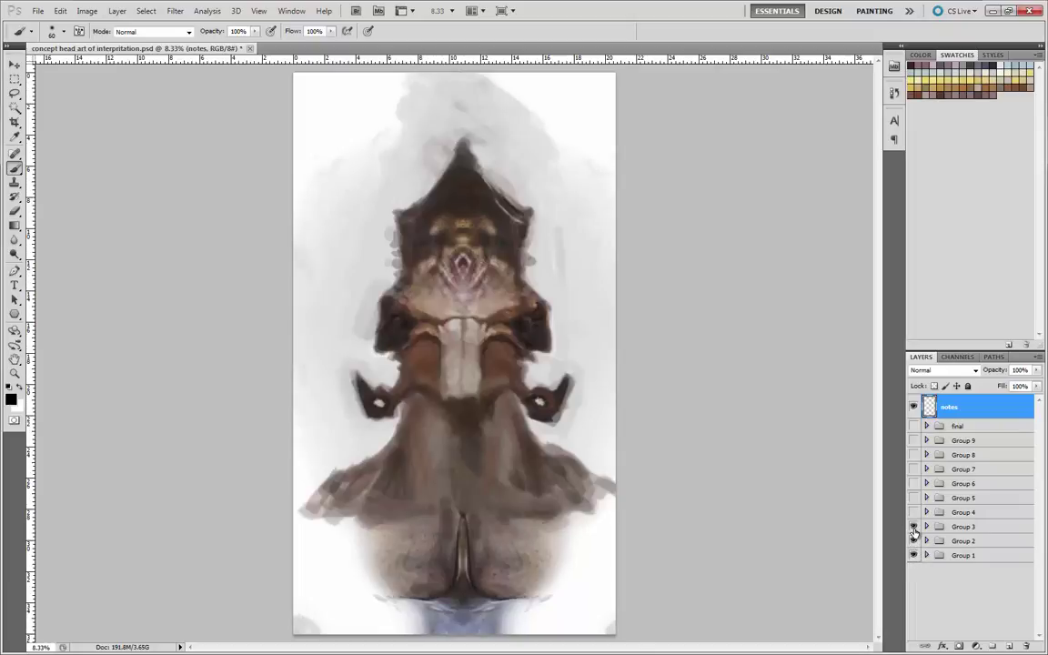
left_click(913, 527)
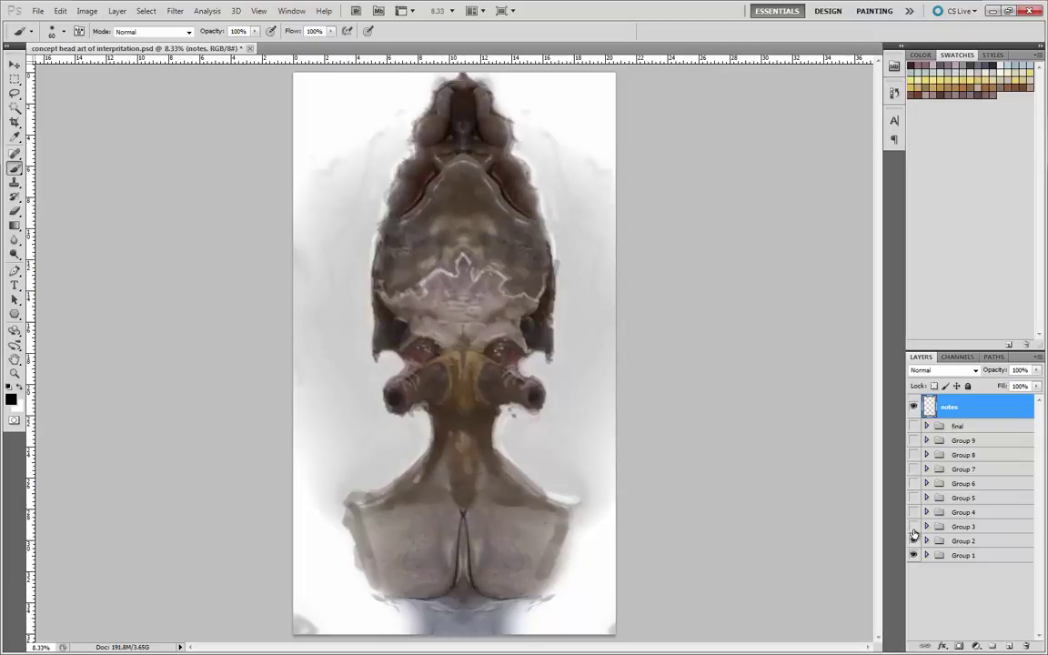
left_click(914, 528)
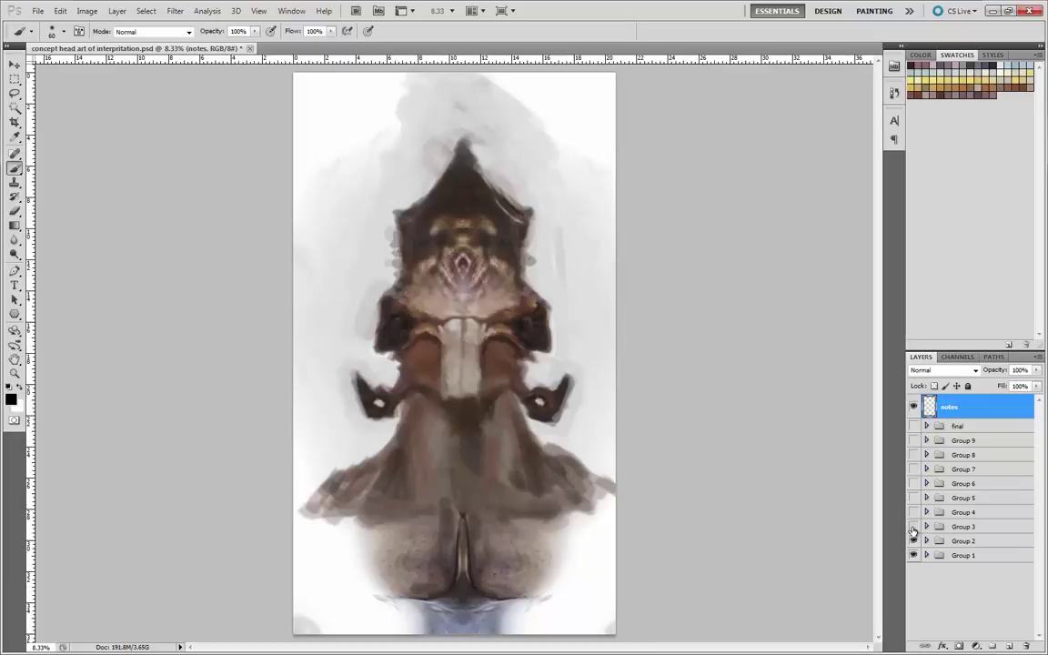
left_click(914, 529)
left_click(913, 529)
left_click(913, 529)
left_click(913, 529)
left_click(914, 529)
left_click(913, 530)
left_click(913, 530)
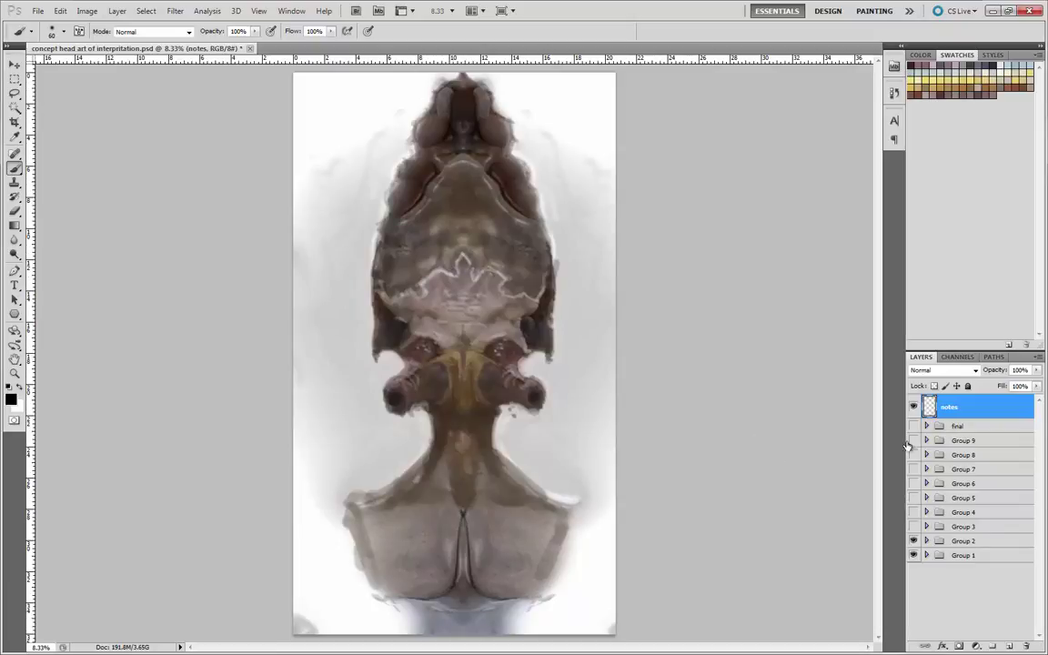
left_click(913, 527)
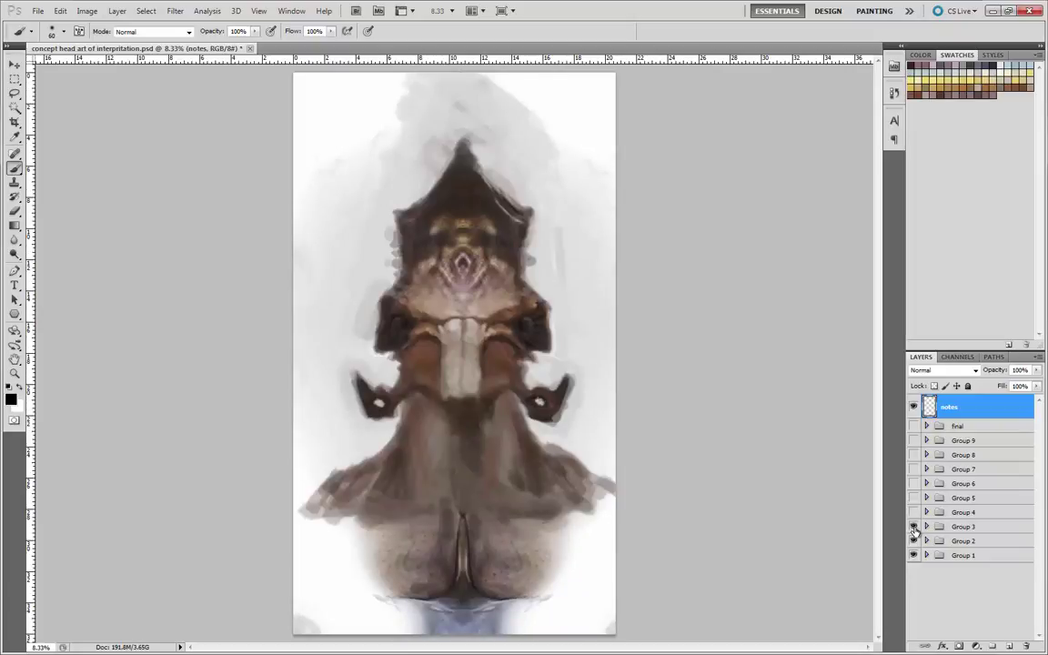
left_click(913, 530)
left_click(913, 529)
left_click(913, 529)
left_click(913, 530)
left_click(914, 529)
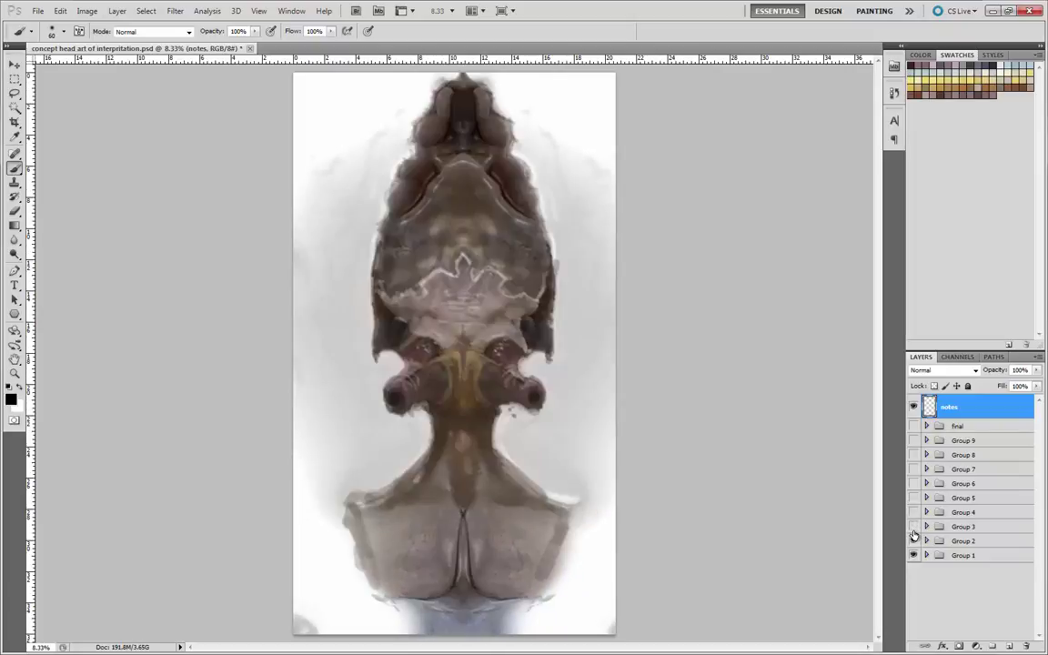
left_click(913, 538)
key("ctrl+z")
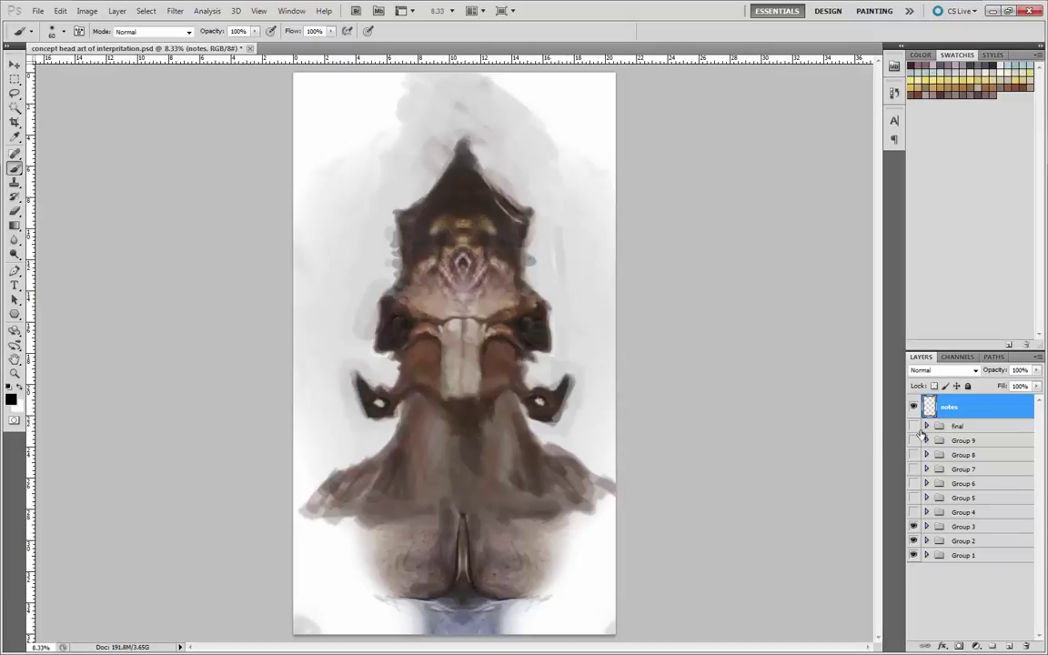
- Hide and re-show Group 3 a few times to compare head designs
left_click(914, 527)
left_click(914, 526)
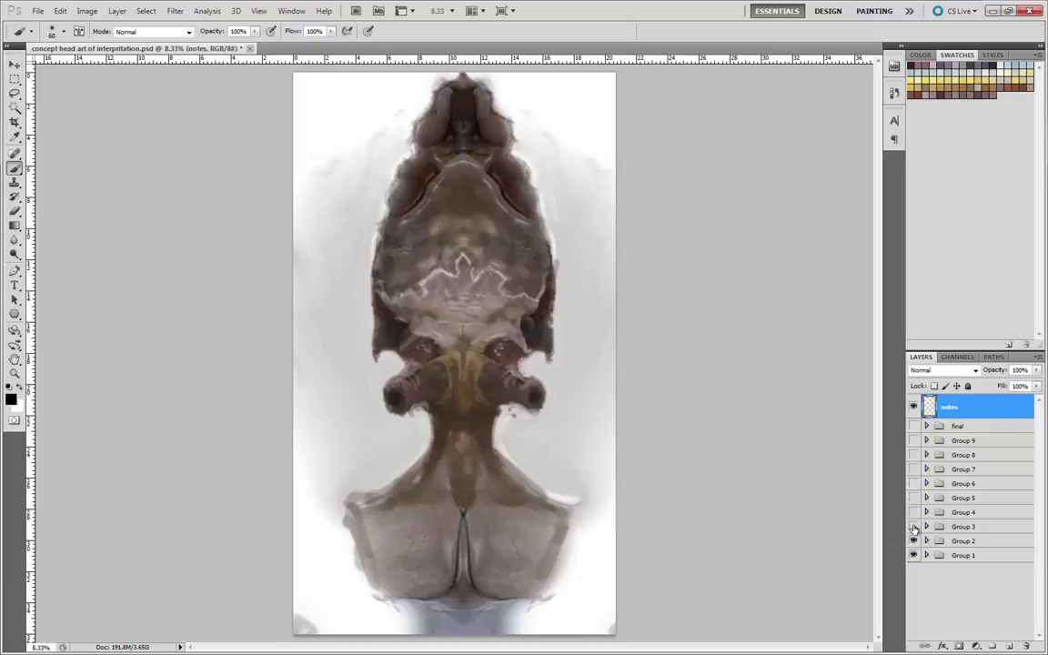
left_click(913, 527)
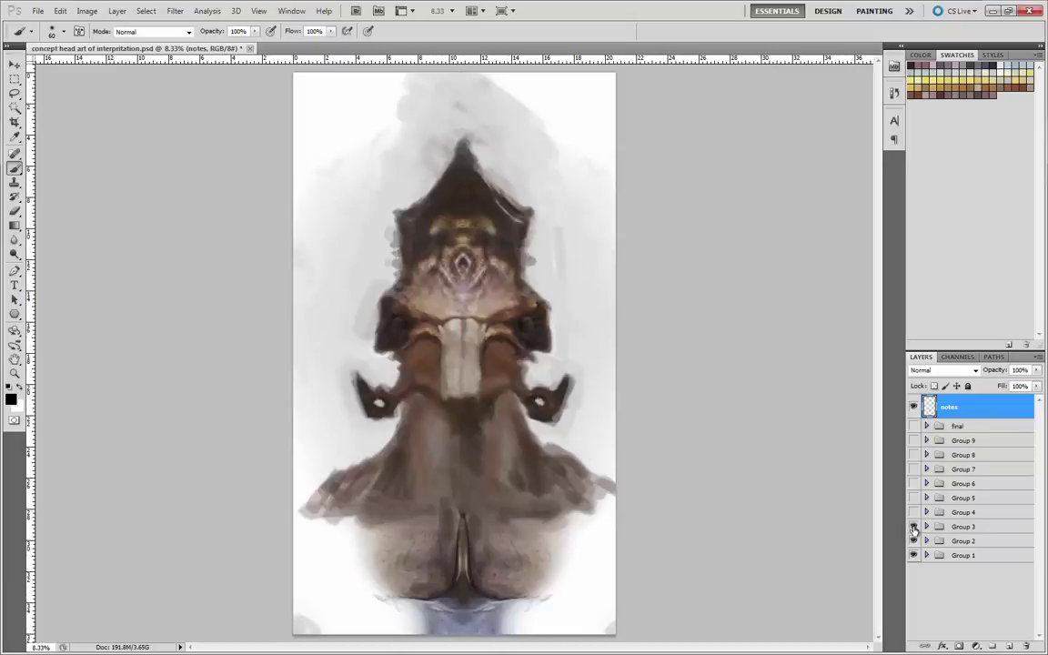
left_click(913, 527)
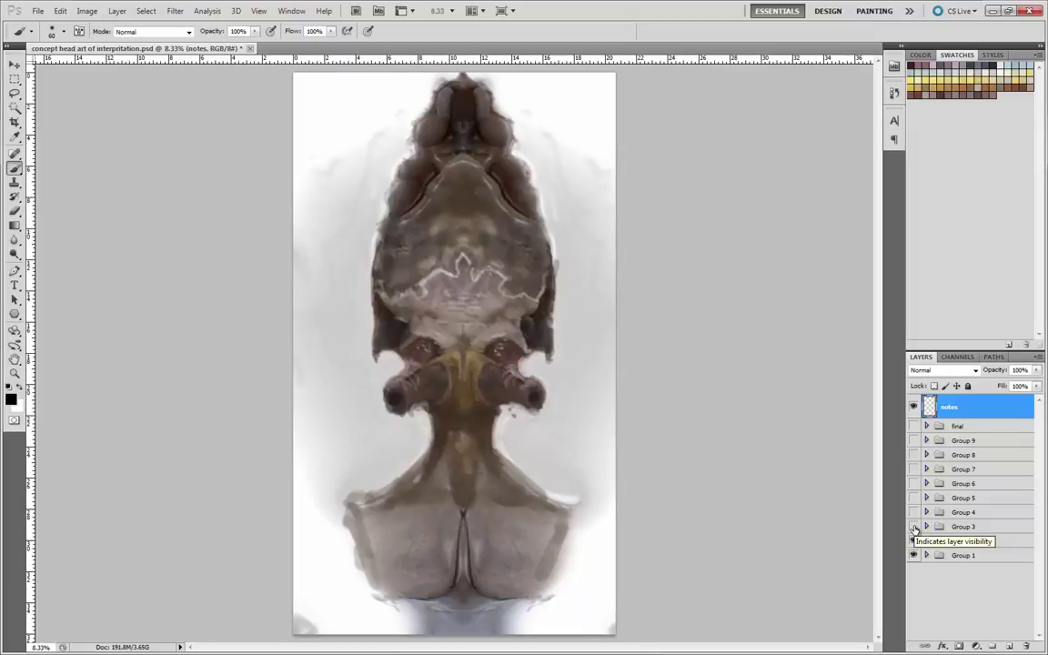
left_click(913, 527)
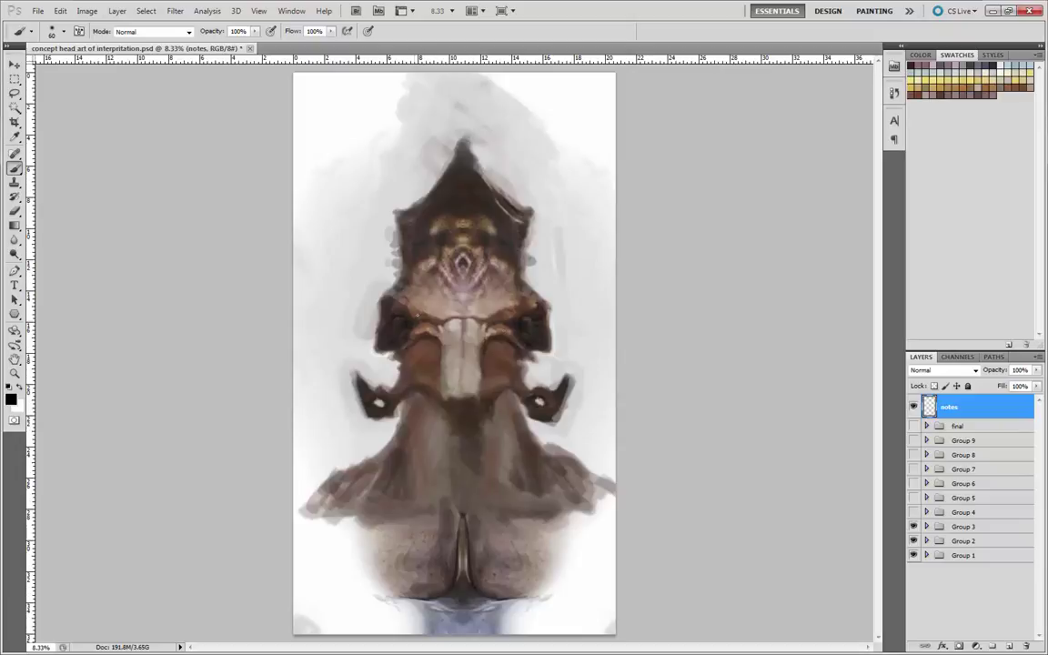
- Flick Group 4 against other painting versions, leaving Group 4 visible
left_click(913, 513)
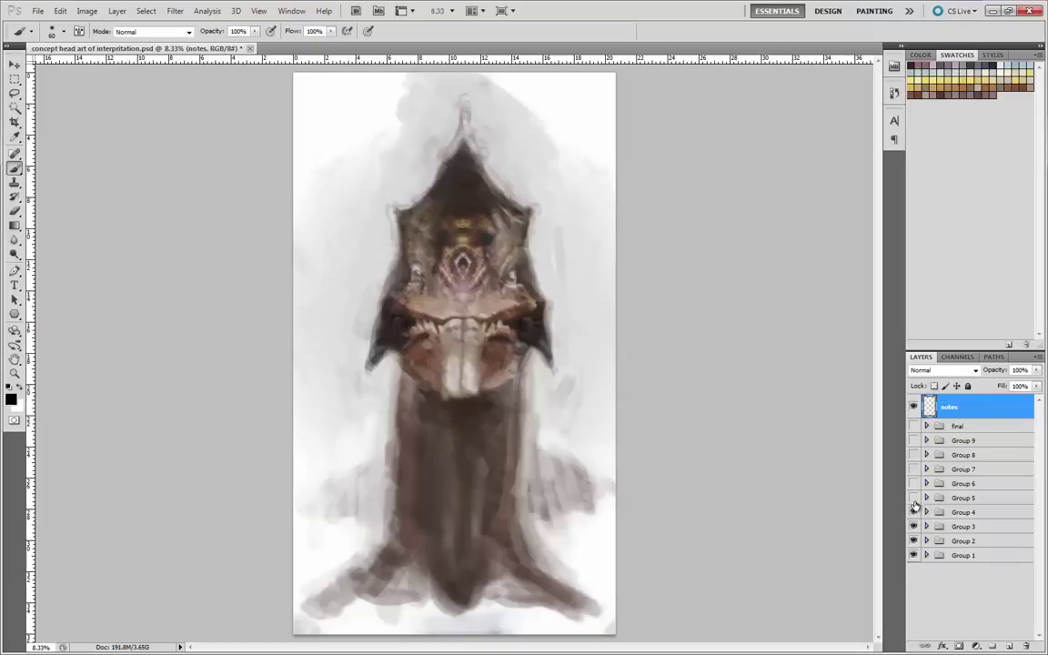
left_click(913, 500)
left_click(914, 499)
left_click(913, 513)
left_click(913, 513)
left_click(913, 513)
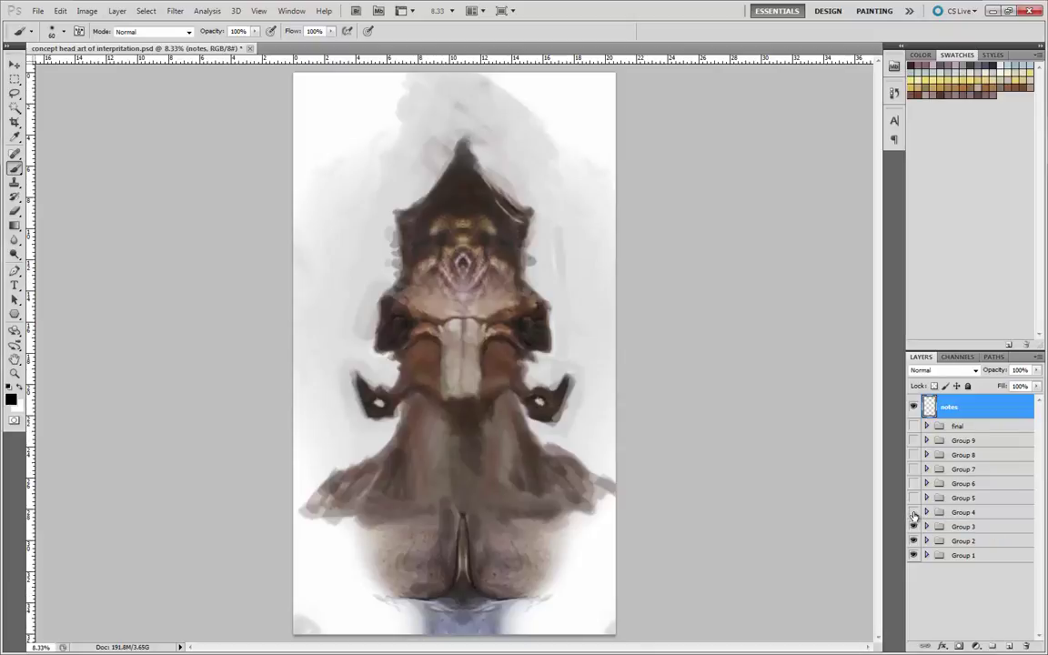
left_click(913, 514)
left_click(913, 514)
left_click(913, 514)
left_click(914, 515)
left_click(913, 512)
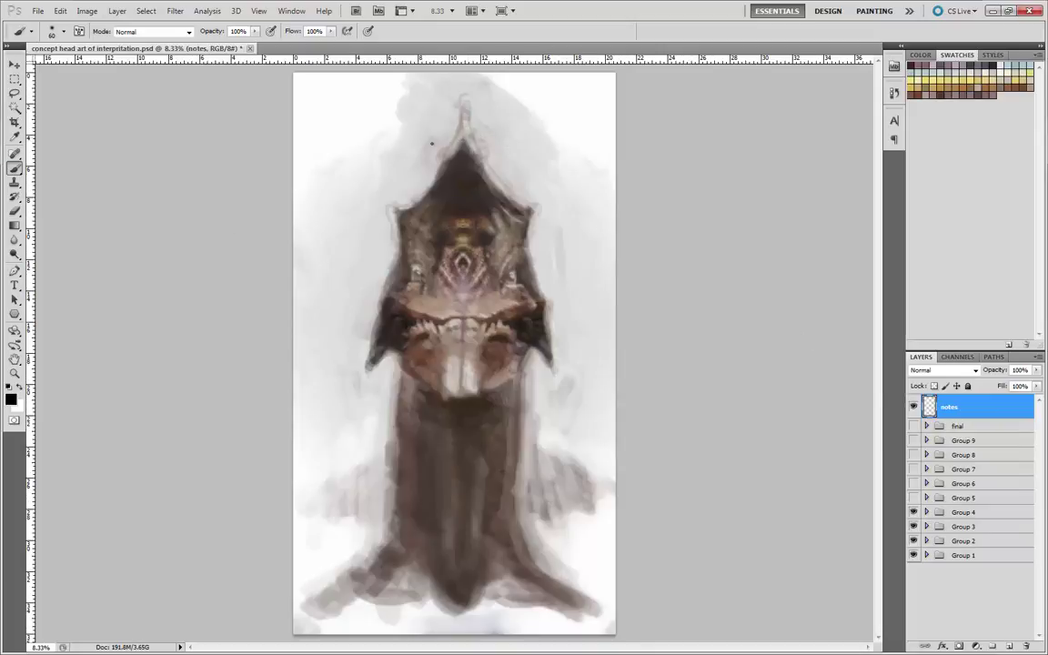
- Draw four horizontal guide lines across the head and a vertical centre line
left_click_drag(432, 138, 490, 137)
left_click_drag(525, 396, 385, 396)
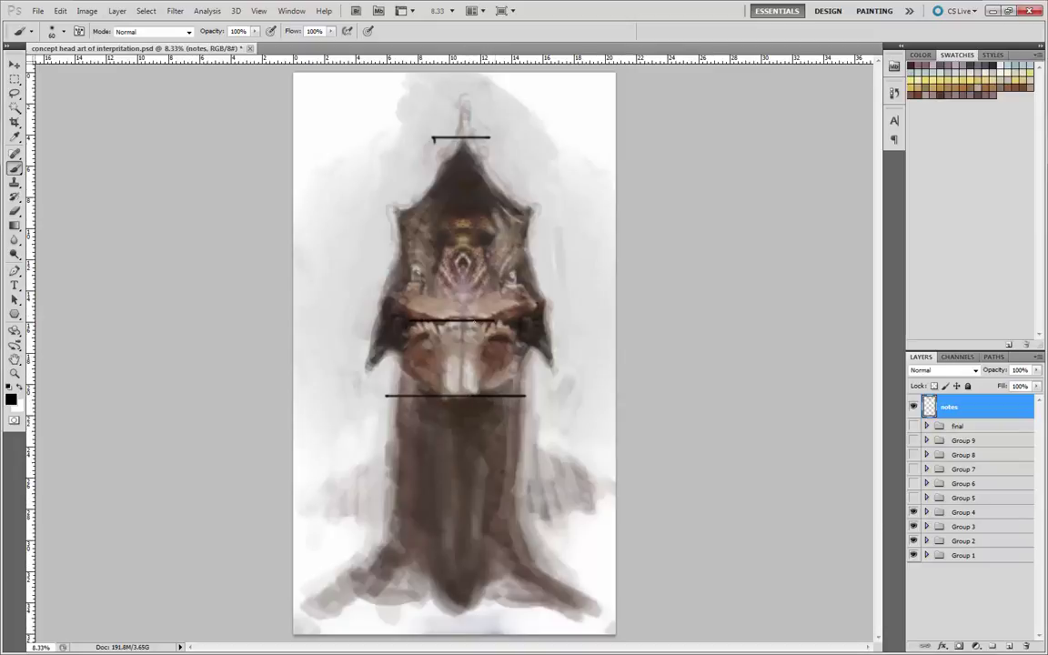
left_click_drag(497, 322, 409, 323)
left_click_drag(564, 273, 393, 273)
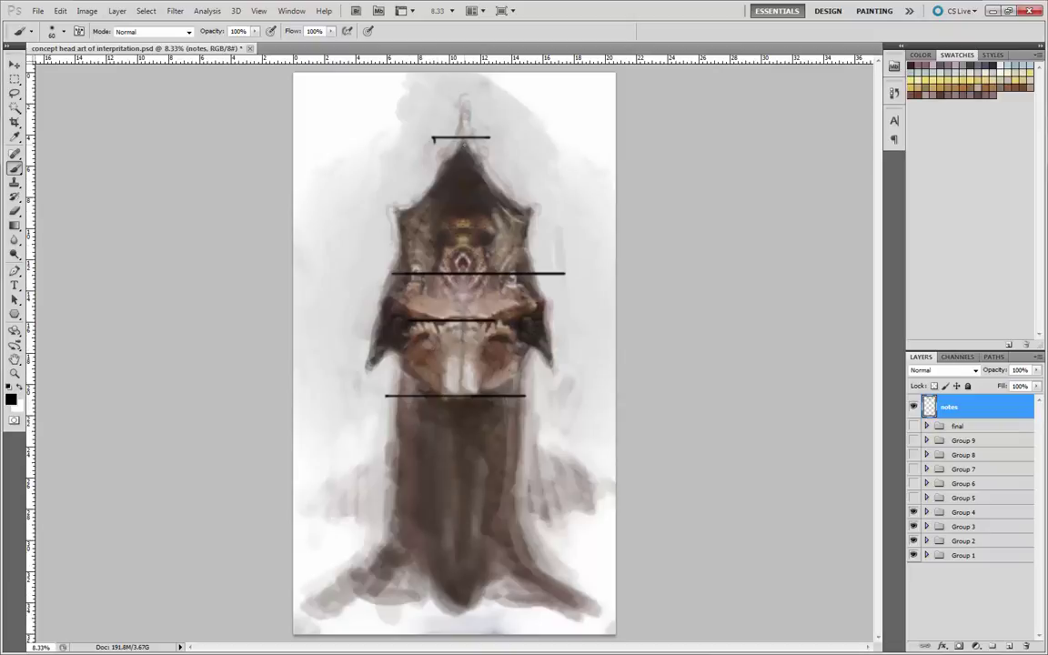
left_click_drag(464, 89, 465, 454)
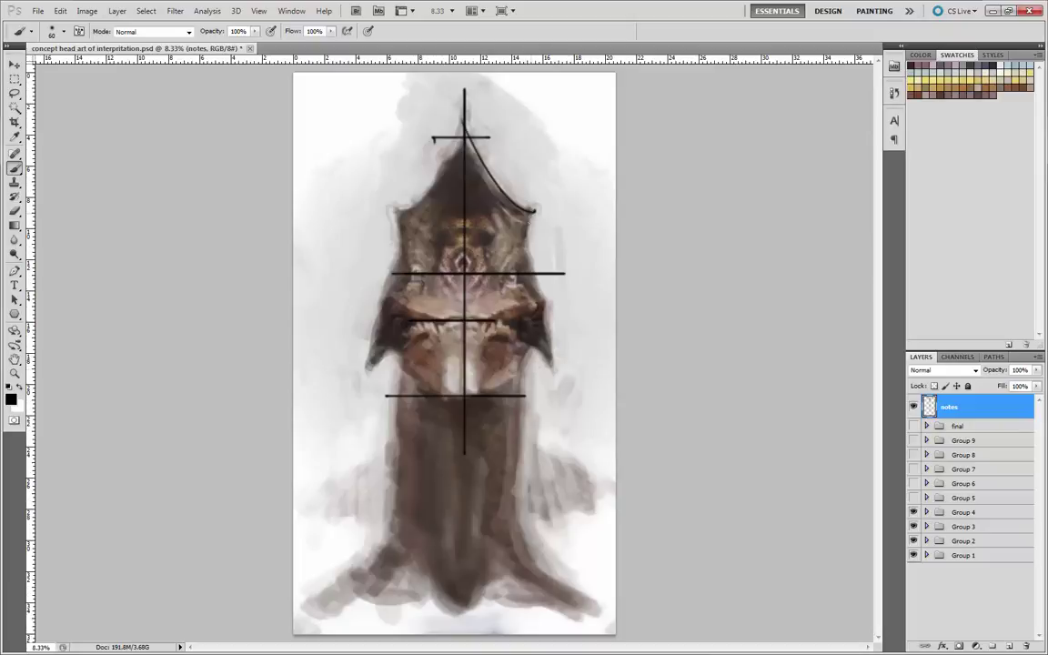
- Sketch head and body contours, a zig-zag margin mark, and a left-eye circle
left_click_drag(465, 120, 550, 308)
mouse_move(462, 122)
left_mouse_down()
mouse_move(393, 218)
mouse_move(377, 301)
left_mouse_up()
left_click_drag(447, 270, 475, 264)
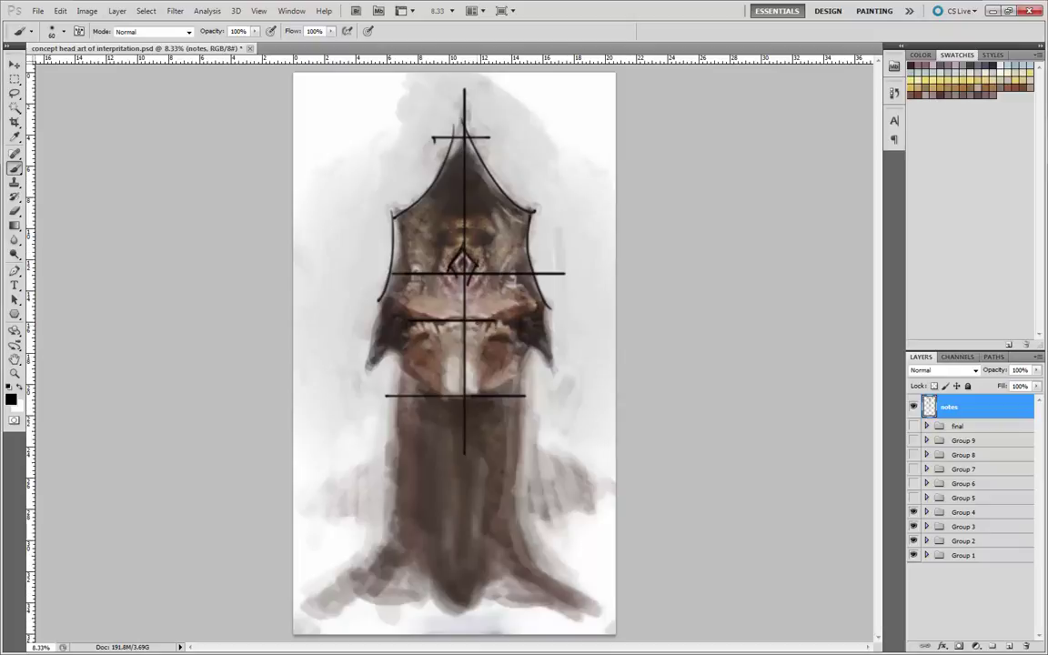
left_click_drag(542, 299, 555, 361)
left_click_drag(378, 299, 361, 368)
left_click_drag(529, 346, 515, 467)
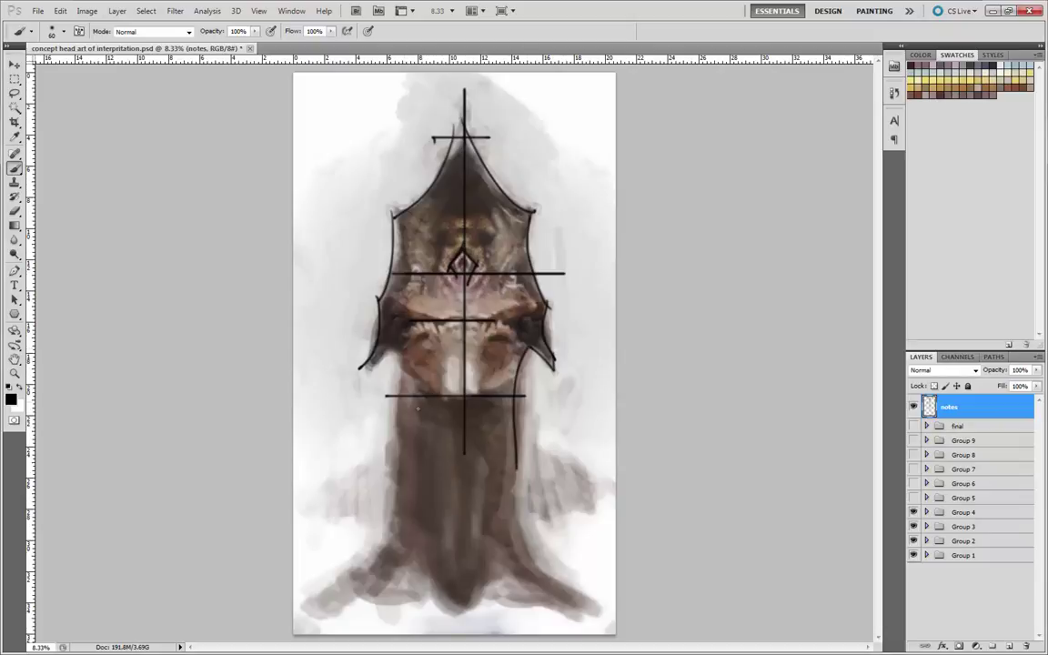
left_click_drag(393, 363, 351, 571)
left_click_drag(529, 433, 526, 557)
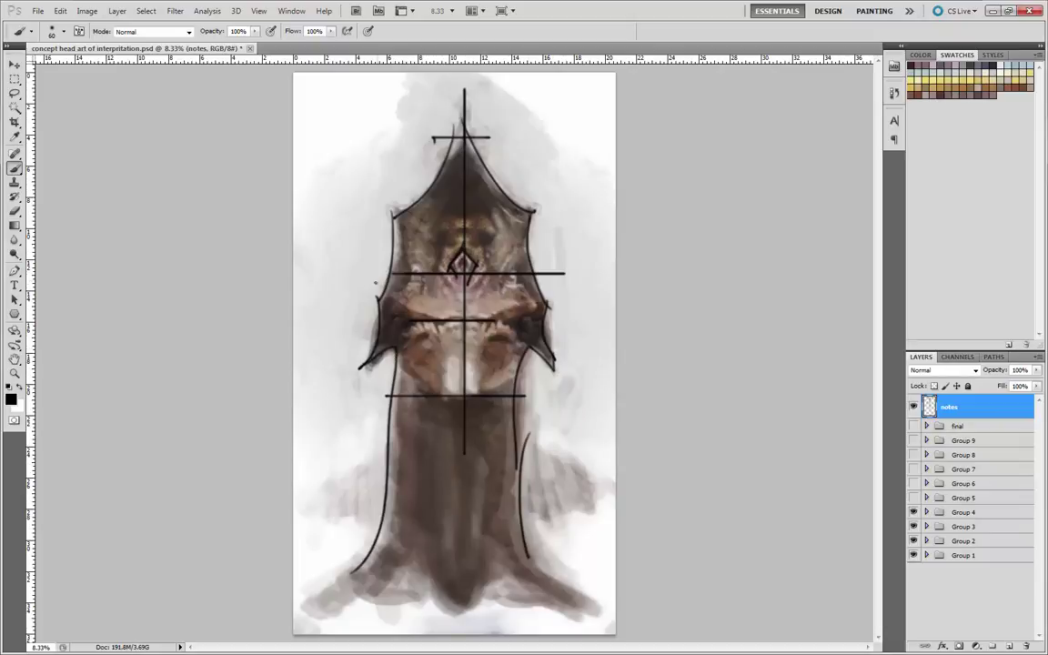
mouse_move(330, 146)
left_mouse_down()
mouse_move(331, 280)
mouse_move(314, 194)
mouse_move(338, 217)
left_mouse_up()
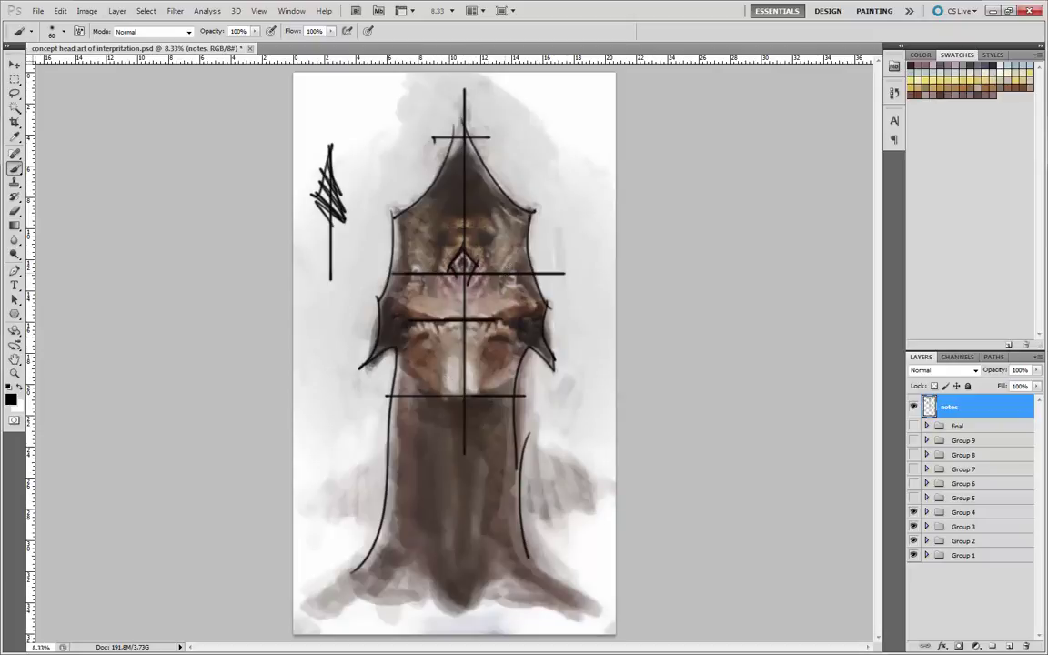
left_click_drag(414, 263, 411, 265)
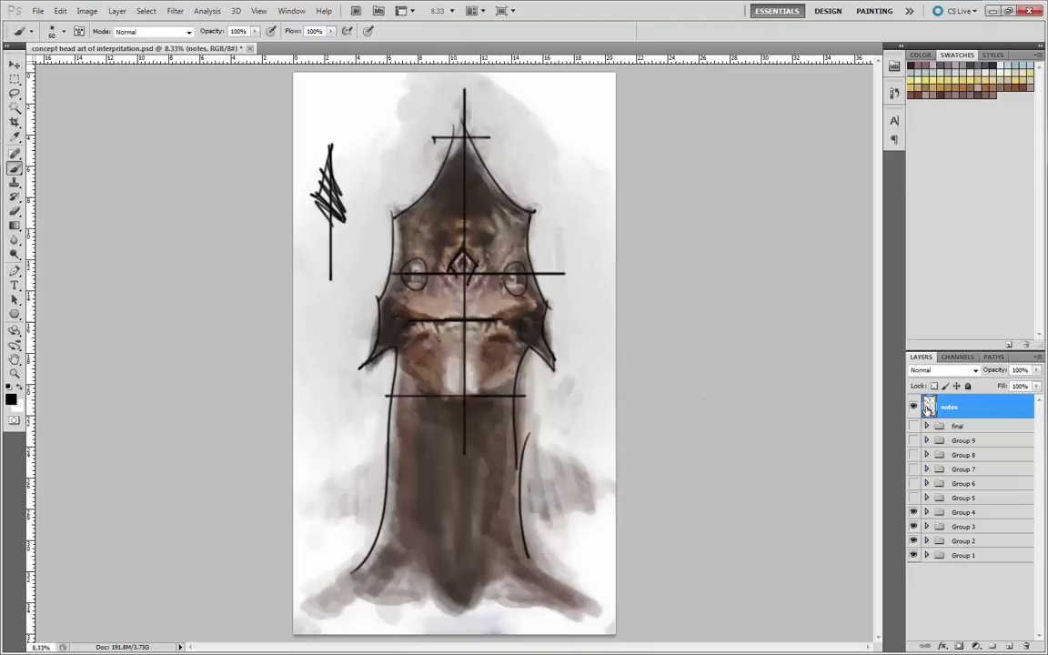
- Hide the notes layer, add a new empty layer, and compare Group 5
left_click(913, 407)
key("ctrl+shift+alt+n")
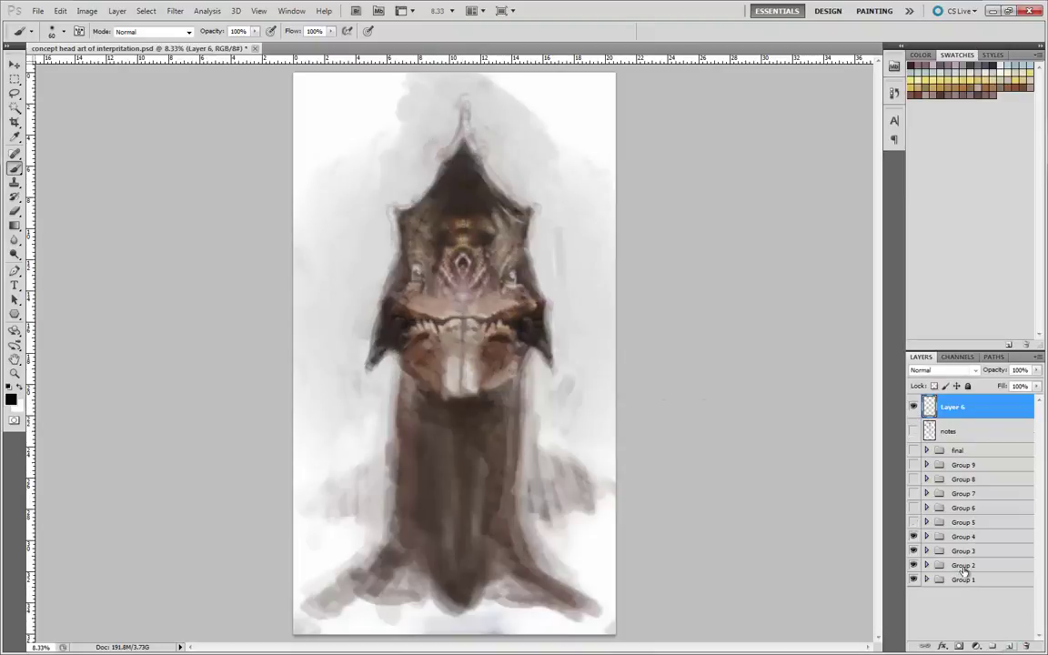
left_click(913, 523)
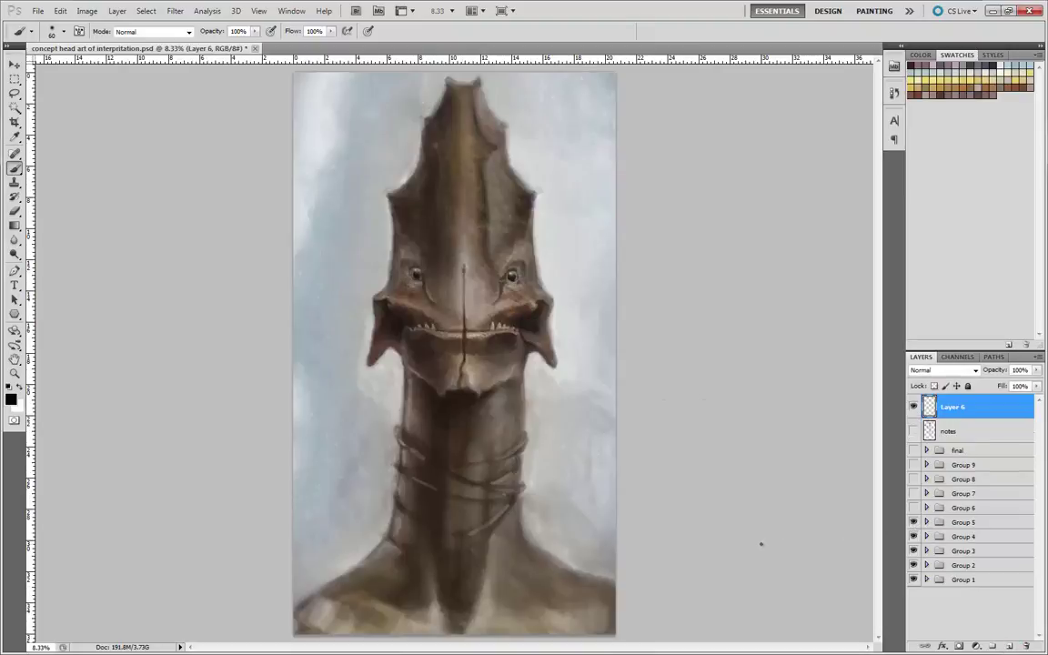
left_click(913, 523)
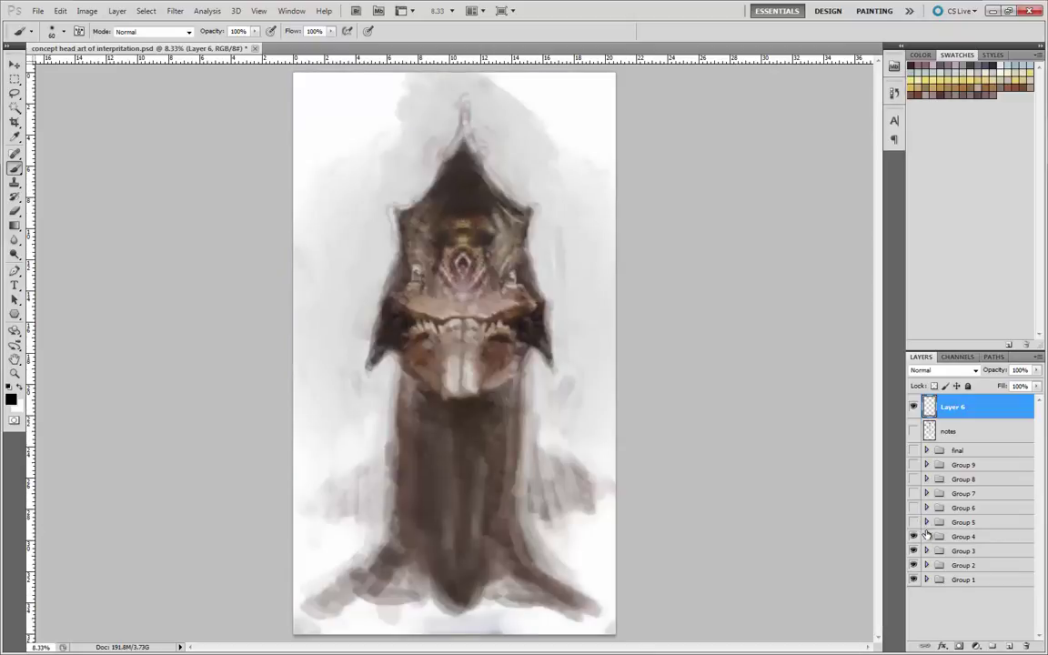
left_click(913, 522)
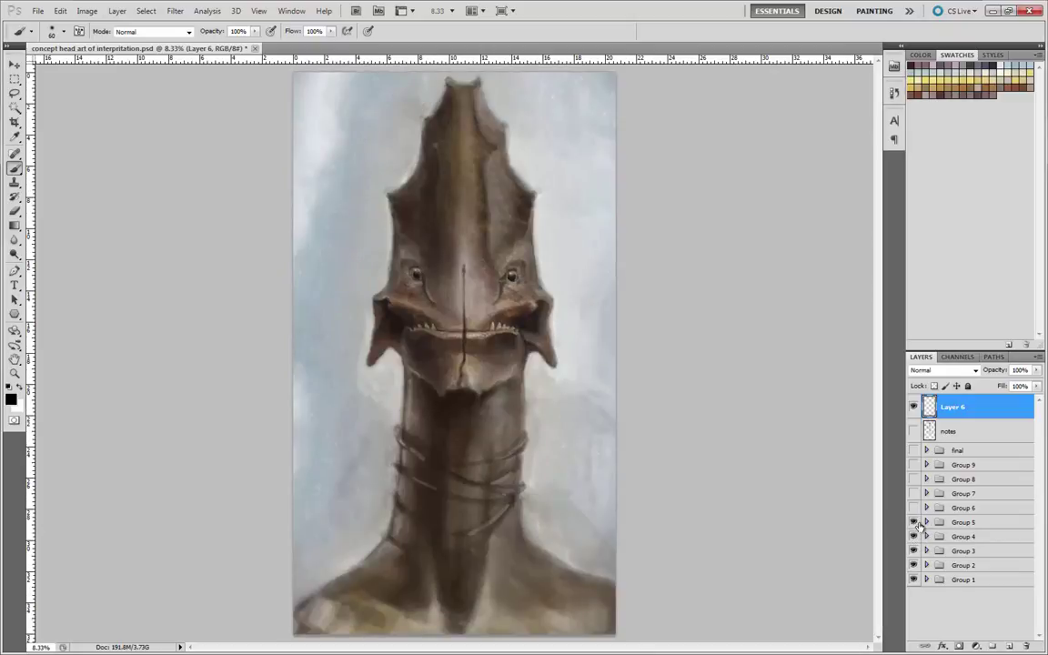
- Expand Group 4 and toggle Group 5 again against the sketch
left_click(926, 537)
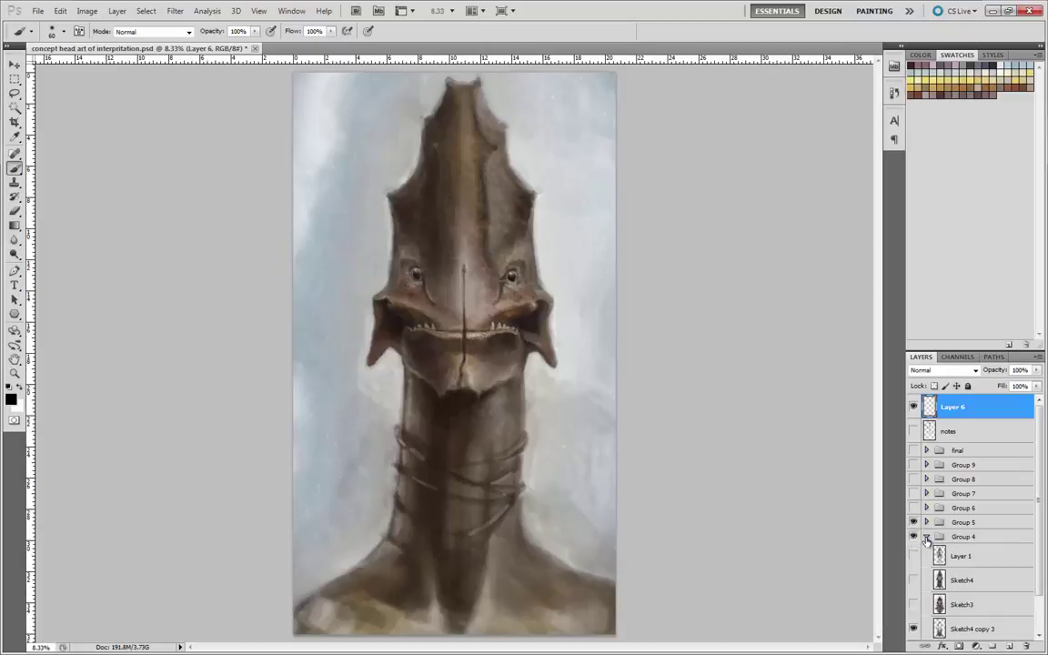
left_click(913, 522)
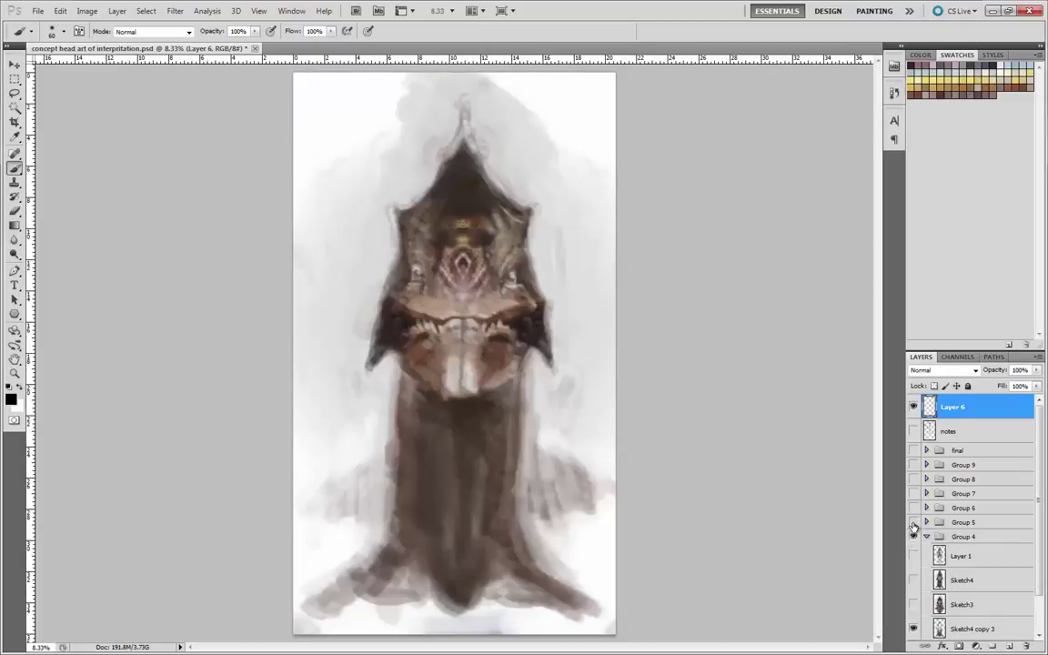
left_click(913, 522)
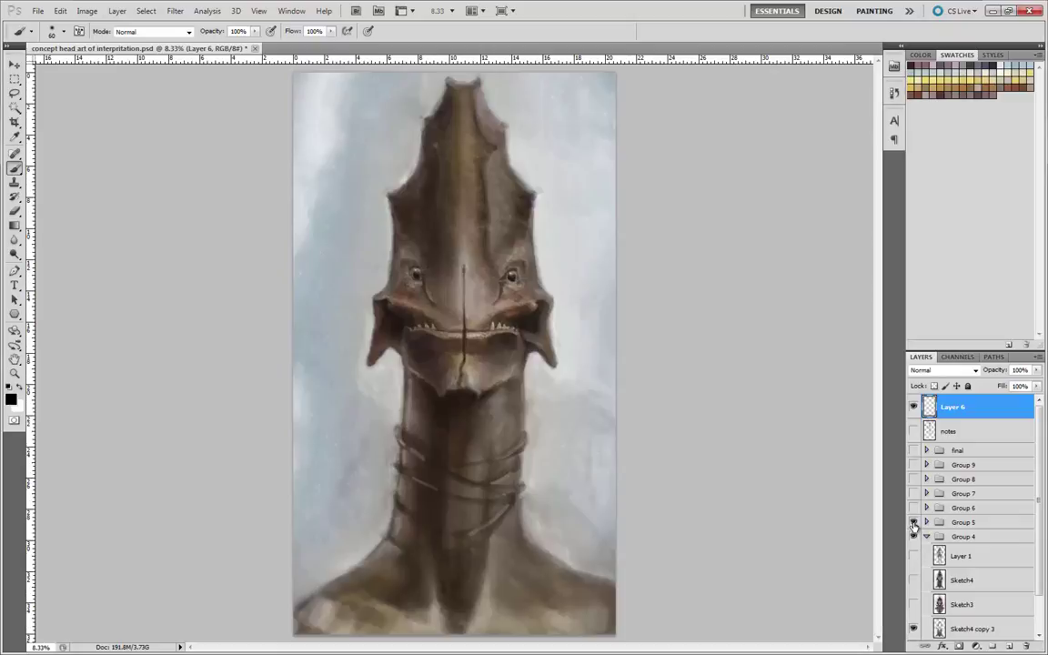
- Hide the Sketch3 layer inside Group 4 so the pink face details fade
left_click(913, 522)
scroll(1021, 526, "down", 2)
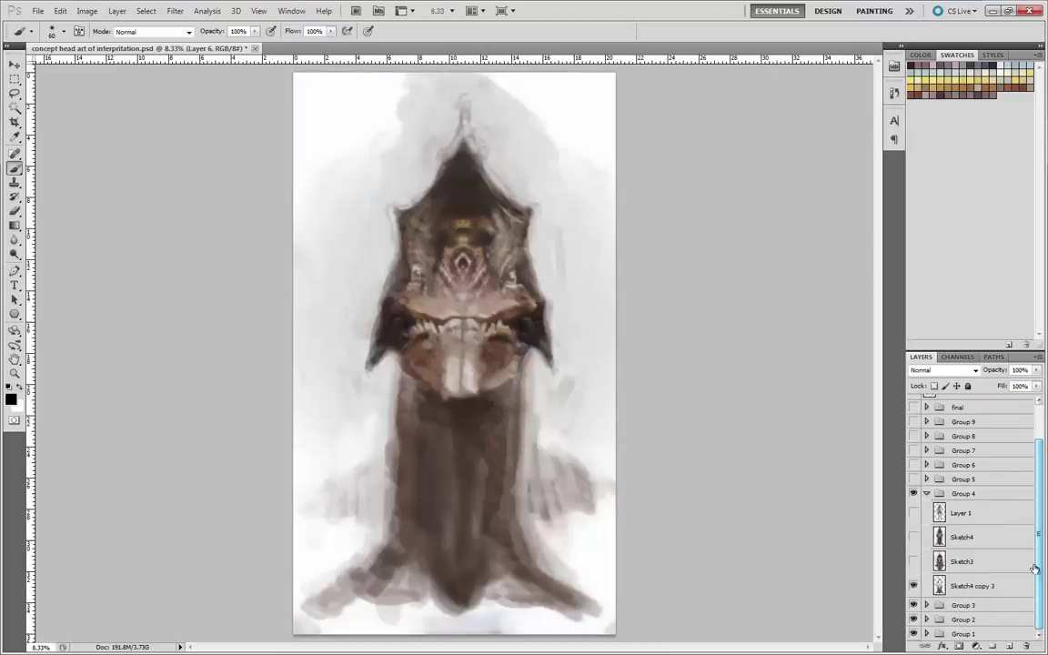
left_click(914, 562)
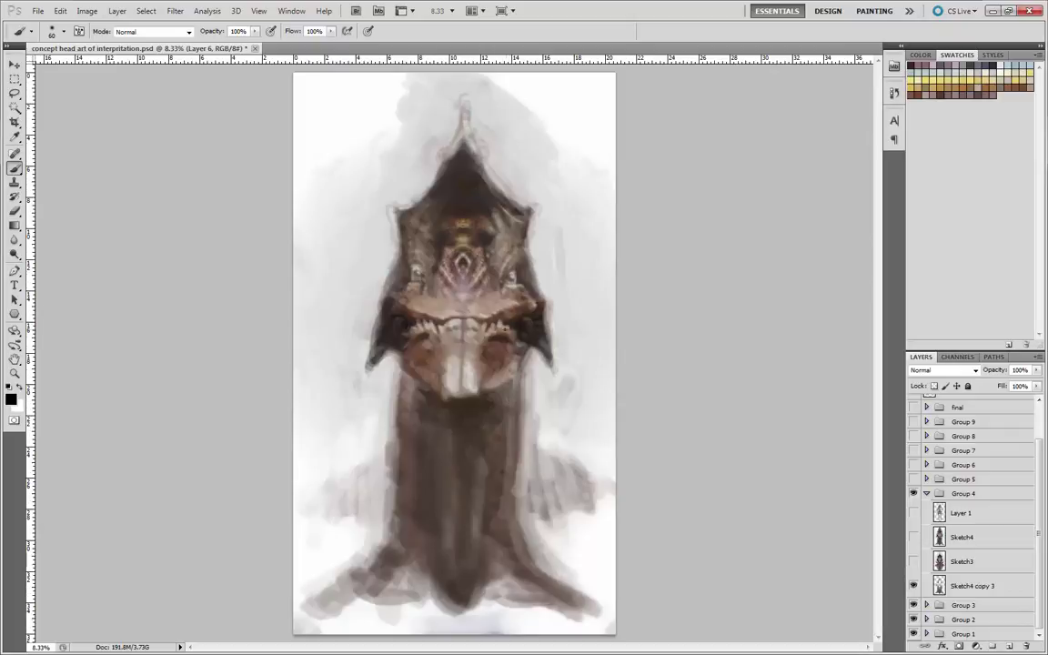
scroll(938, 442, "up", 2)
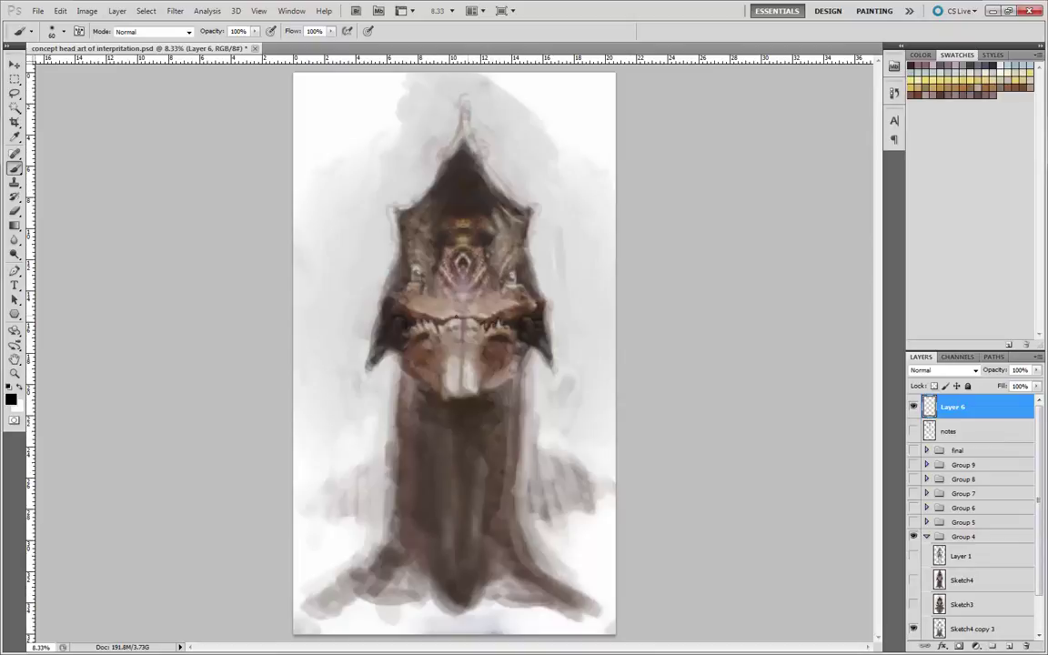
- Draw the mouth line and face crossbar with a rising spike on Layer 6
left_click_drag(503, 315, 416, 318)
left_click_drag(401, 317, 385, 314)
left_click_drag(475, 273, 402, 303)
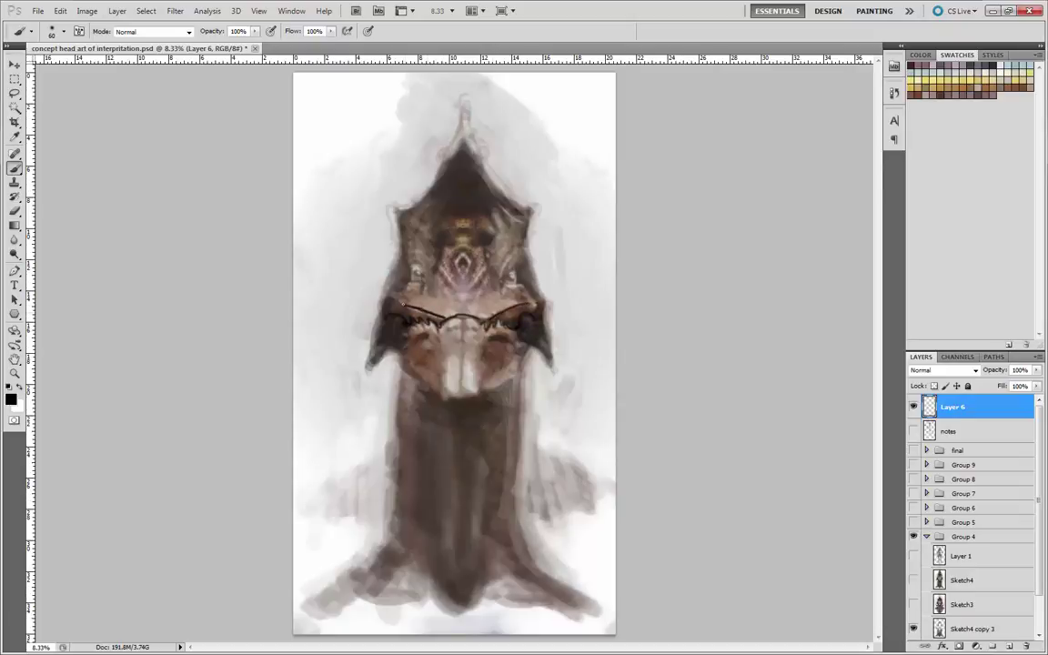
mouse_move(479, 273)
left_mouse_down()
mouse_move(420, 300)
mouse_move(531, 300)
left_mouse_up()
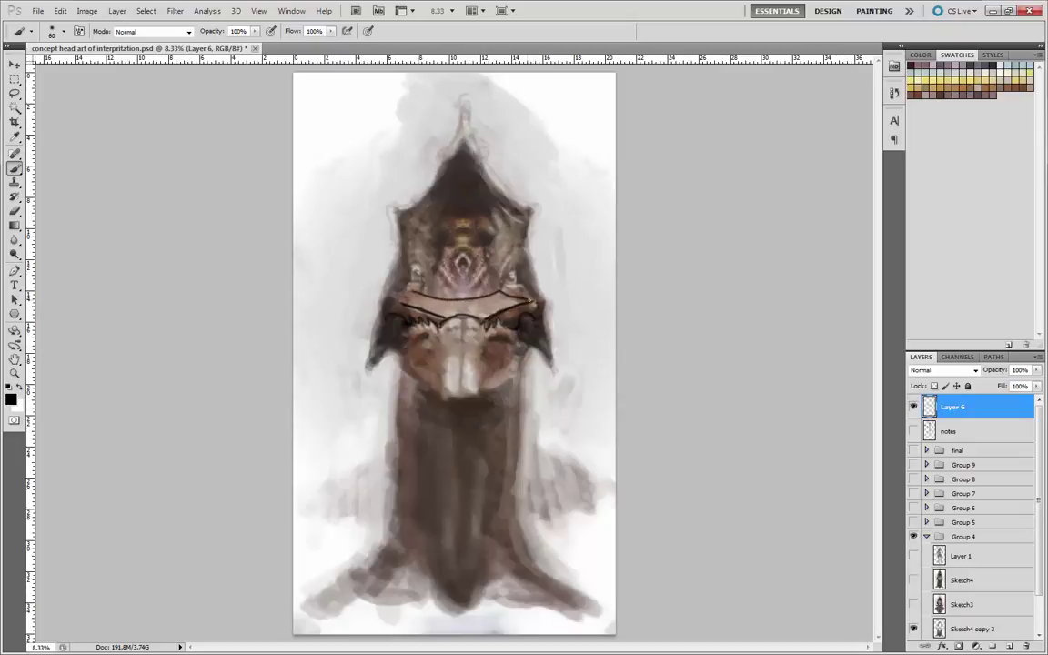
mouse_move(400, 299)
left_mouse_down()
mouse_move(420, 290)
mouse_move(404, 310)
left_mouse_up()
left_click_drag(524, 299, 494, 292)
left_click_drag(414, 293, 396, 300)
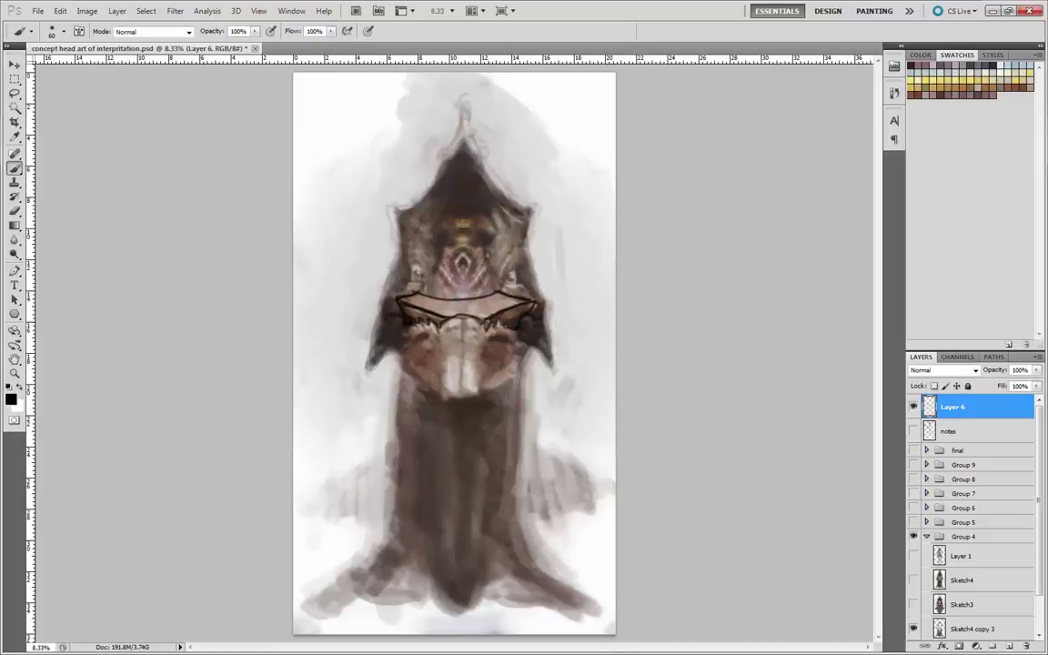
mouse_move(511, 299)
left_mouse_down()
mouse_move(543, 261)
mouse_move(534, 286)
left_mouse_up()
- Outline the pointed crown, the head's upper edges, and hook strokes on both sides
left_click_drag(473, 154, 491, 241)
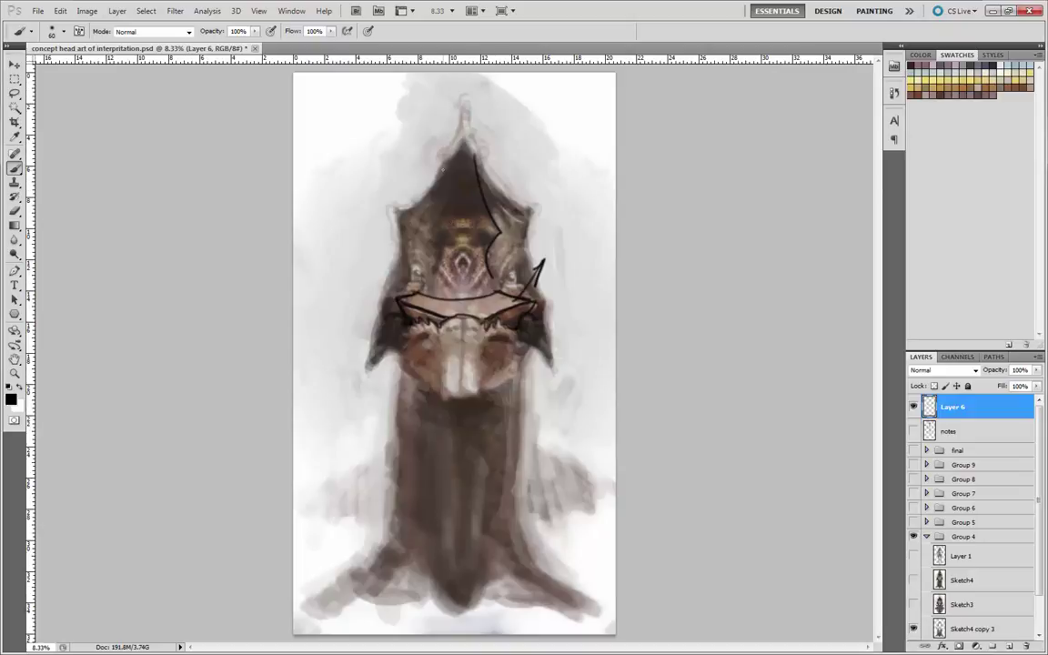
mouse_move(443, 156)
left_mouse_down()
mouse_move(434, 277)
mouse_move(461, 145)
left_mouse_up()
left_click_drag(431, 231, 415, 245)
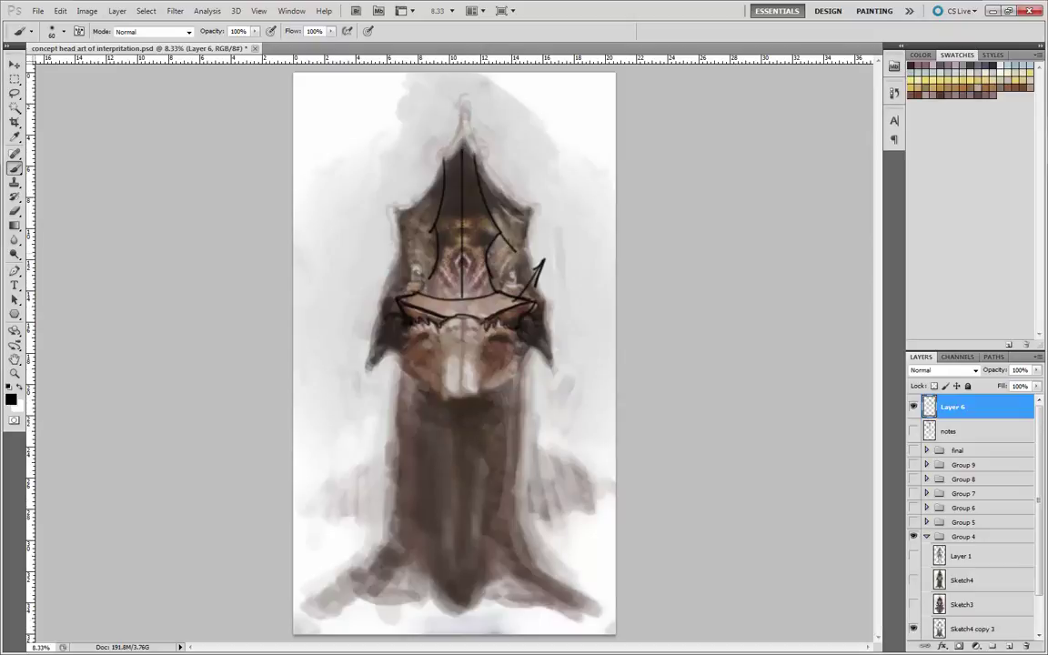
left_click_drag(492, 233, 514, 252)
left_click_drag(400, 208, 418, 241)
left_click_drag(476, 155, 525, 211)
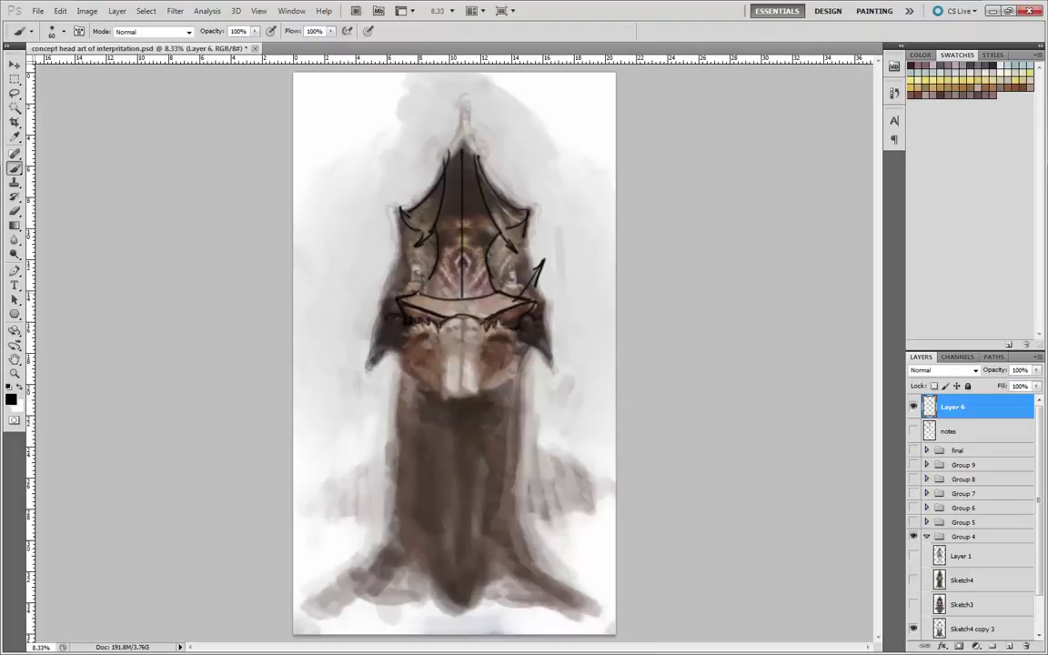
- Extend the left crossbar and draw box outlines for the muzzle on the lower face
left_click_drag(416, 294, 386, 299)
left_click_drag(521, 342, 486, 335)
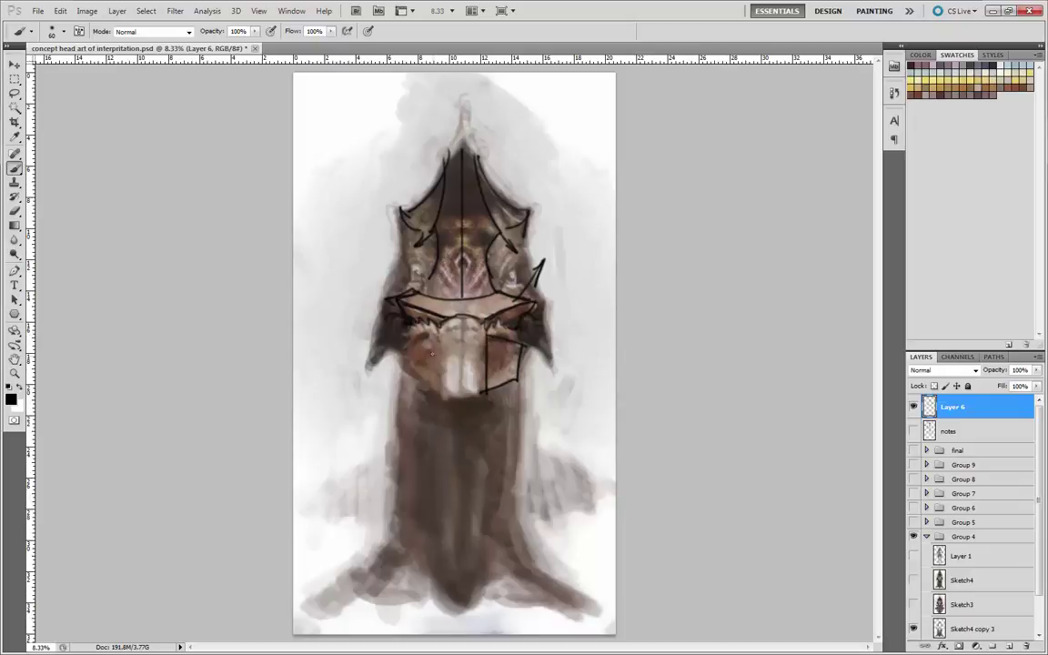
mouse_move(398, 320)
left_mouse_down()
mouse_move(404, 368)
mouse_move(439, 395)
left_mouse_up()
left_click_drag(439, 329, 440, 394)
left_click_drag(400, 318, 439, 329)
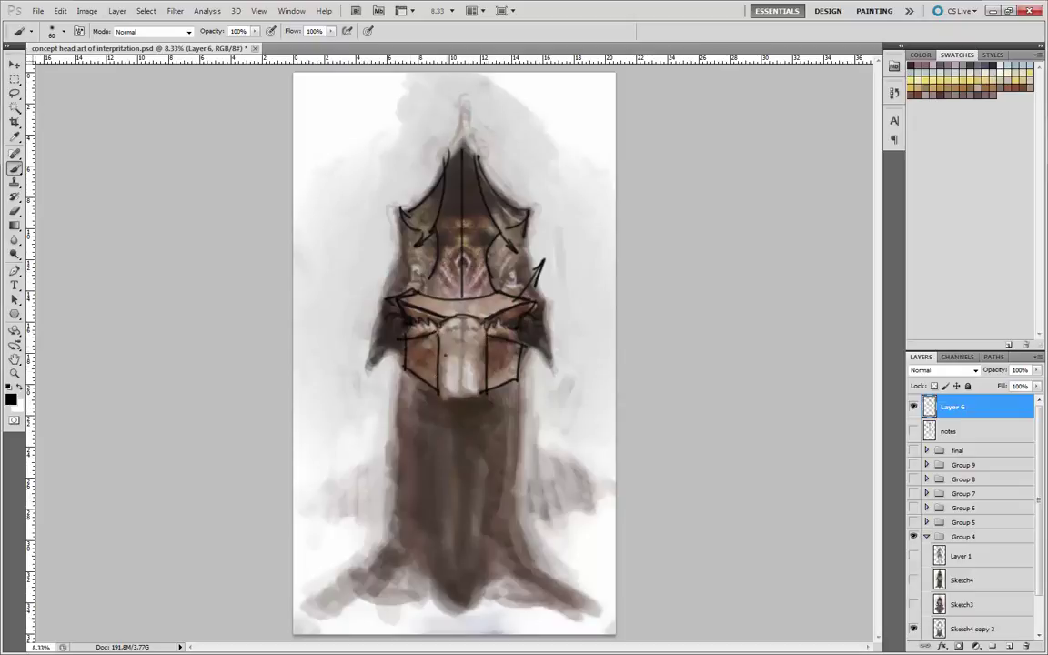
left_click_drag(480, 388, 440, 389)
mouse_move(441, 363)
left_mouse_down()
mouse_move(459, 362)
mouse_move(480, 389)
left_mouse_up()
mouse_move(430, 353)
left_mouse_down()
mouse_move(398, 354)
mouse_move(396, 287)
left_mouse_up()
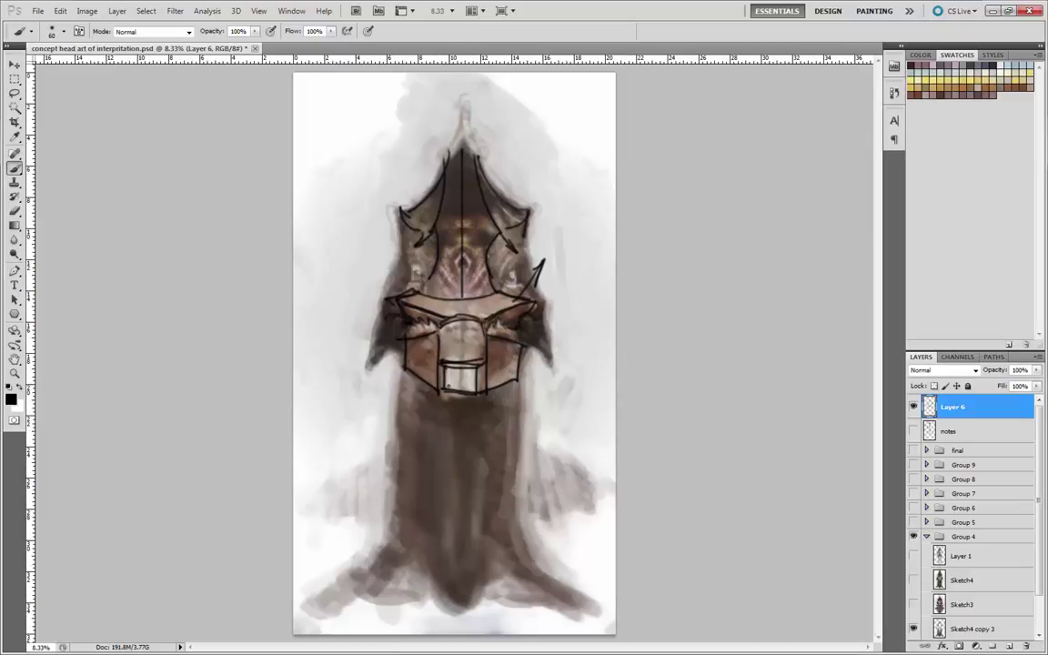
- Sketch two eye ellipses, shade the box, and outline the side wings and helmet edge
mouse_move(423, 227)
left_mouse_down()
mouse_move(402, 272)
mouse_move(428, 229)
left_mouse_up()
mouse_move(505, 226)
left_mouse_down()
mouse_move(489, 273)
mouse_move(511, 227)
left_mouse_up()
left_click_drag(492, 272, 479, 287)
mouse_move(501, 334)
left_mouse_down()
mouse_move(475, 283)
mouse_move(462, 302)
left_mouse_up()
mouse_move(386, 317)
left_mouse_down()
mouse_move(369, 365)
mouse_move(395, 344)
left_mouse_up()
left_click_drag(528, 255, 539, 299)
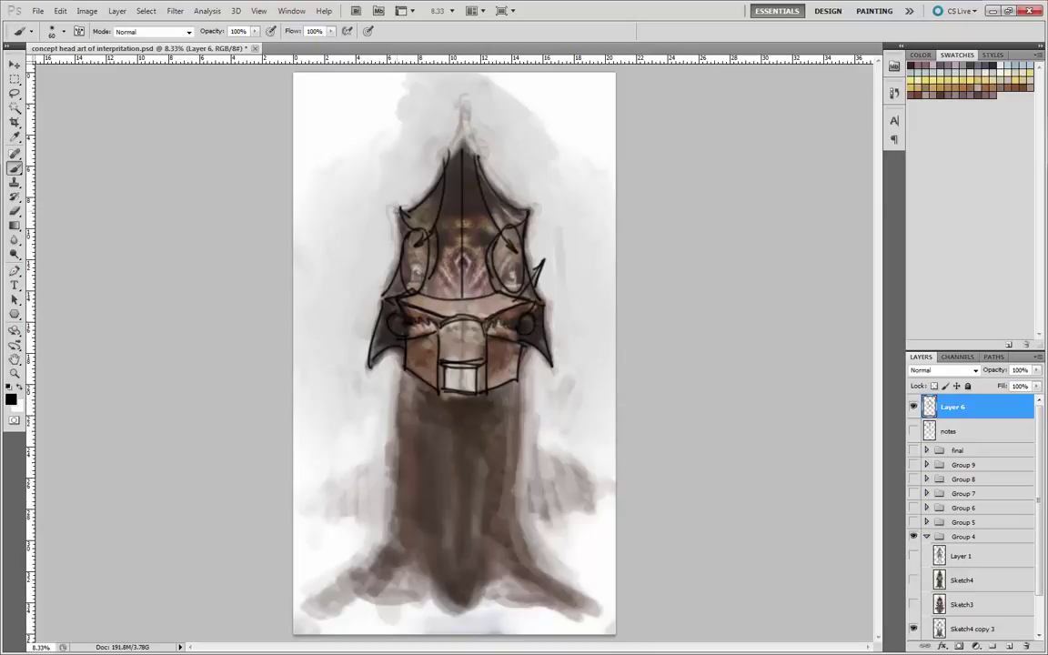
left_click_drag(399, 207, 385, 296)
left_click_drag(452, 148, 446, 158)
- Add a vertical centre line and curved top to the muzzle box, plus a pointed spire tip
left_click_drag(462, 299, 462, 392)
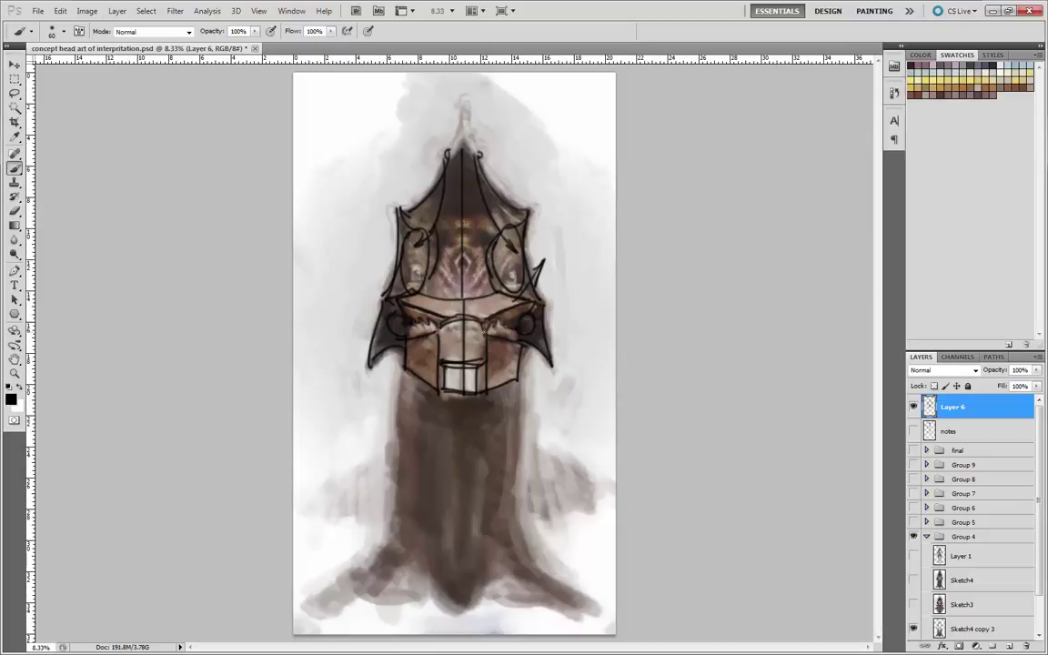
left_click_drag(442, 337, 487, 336)
mouse_move(445, 146)
left_mouse_down()
mouse_move(466, 108)
mouse_move(482, 150)
left_mouse_up()
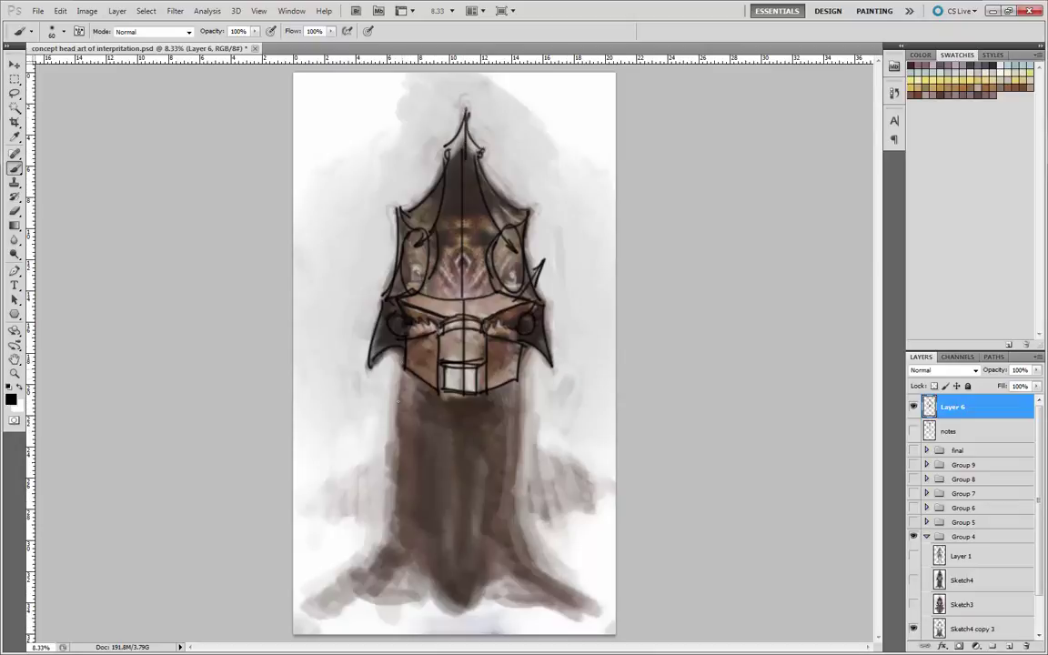
- Draw the long left, right and centre body lines down to the base
left_click_drag(398, 391, 381, 549)
mouse_move(511, 392)
left_mouse_down()
mouse_move(511, 480)
mouse_move(551, 571)
left_mouse_up()
left_click_drag(384, 521, 359, 580)
left_click_drag(462, 409, 462, 622)
left_click_drag(473, 575, 444, 578)
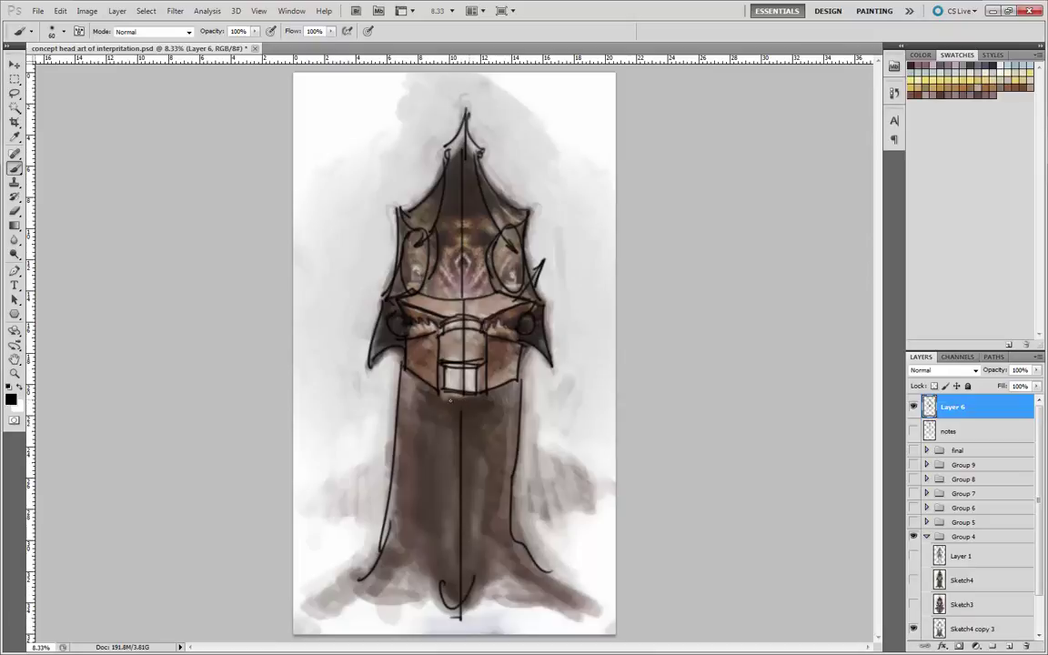
- Hide Layer 6, then toggle Sketch3, Sketch4 and Layer 1 to compare the face versions
left_click(914, 409)
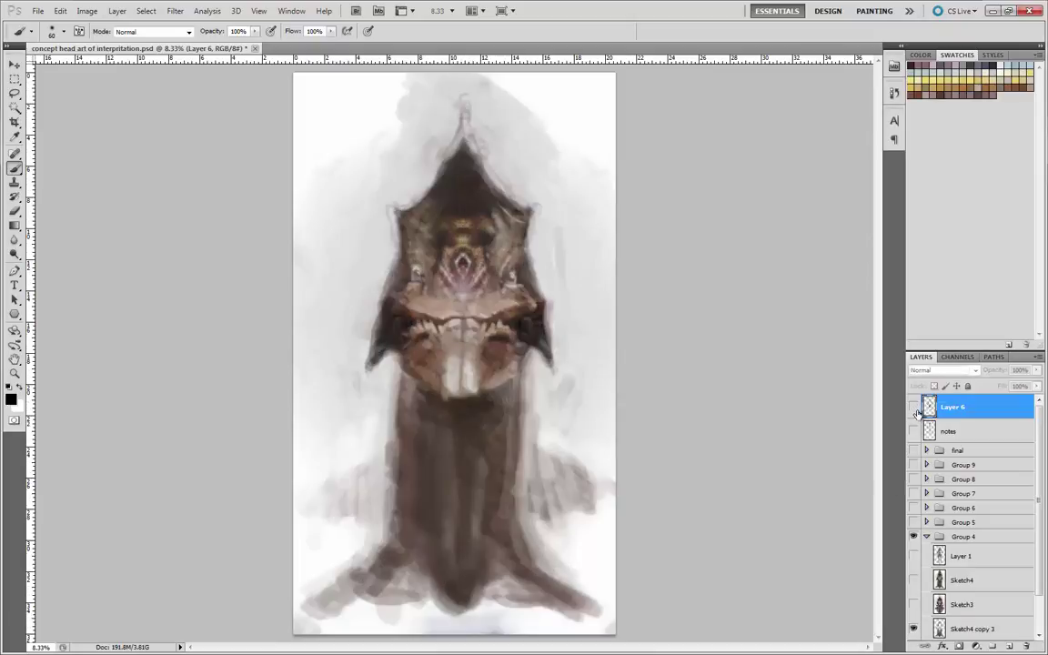
left_click(914, 605)
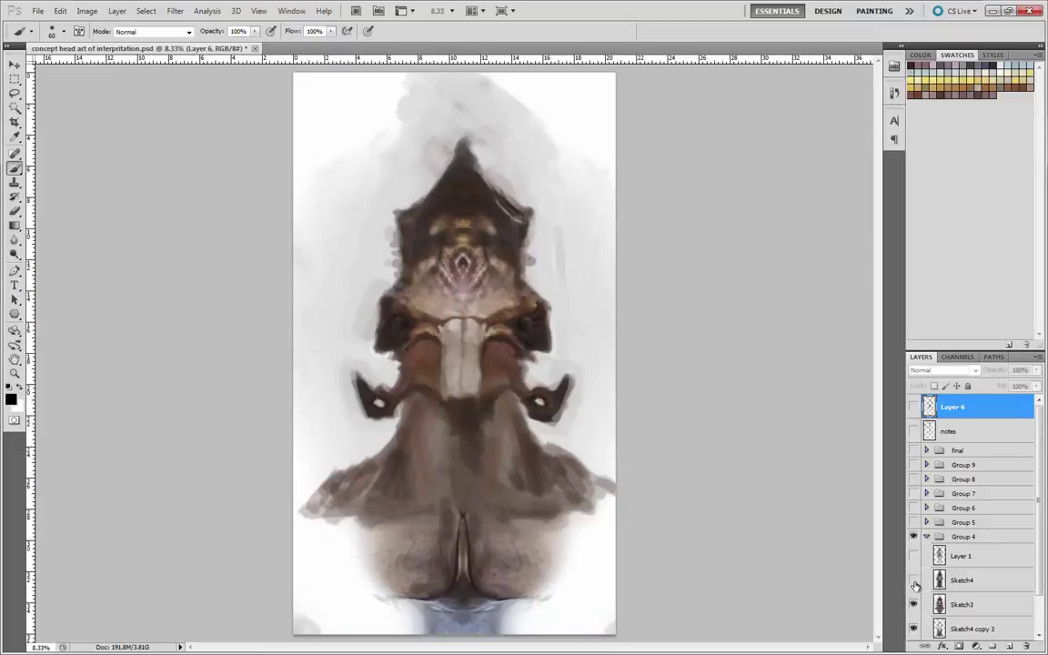
left_click(915, 582)
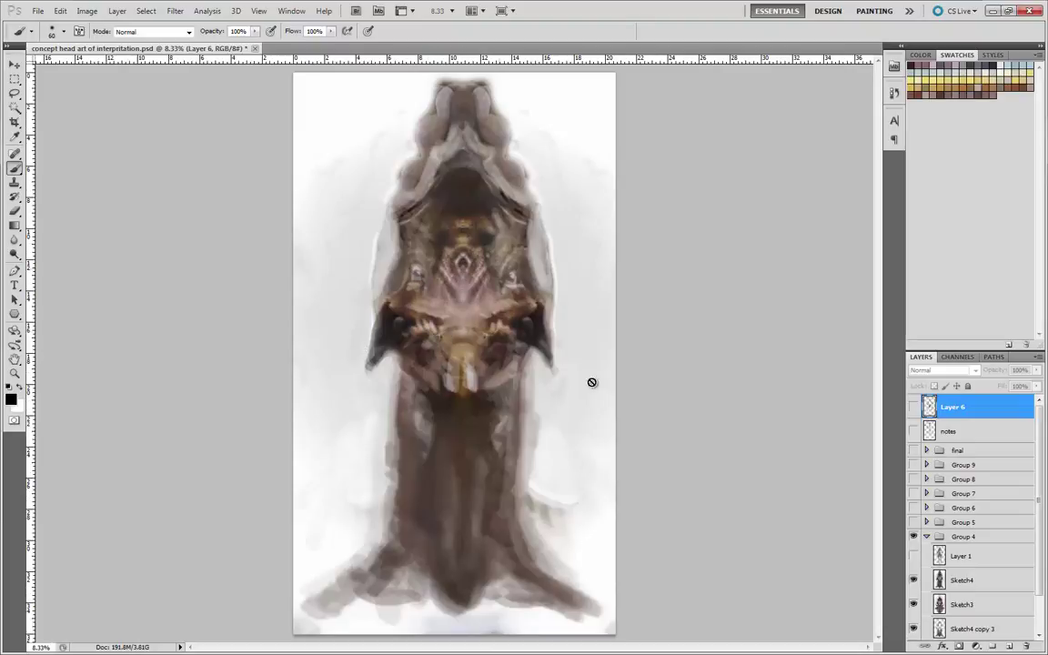
left_click(913, 579)
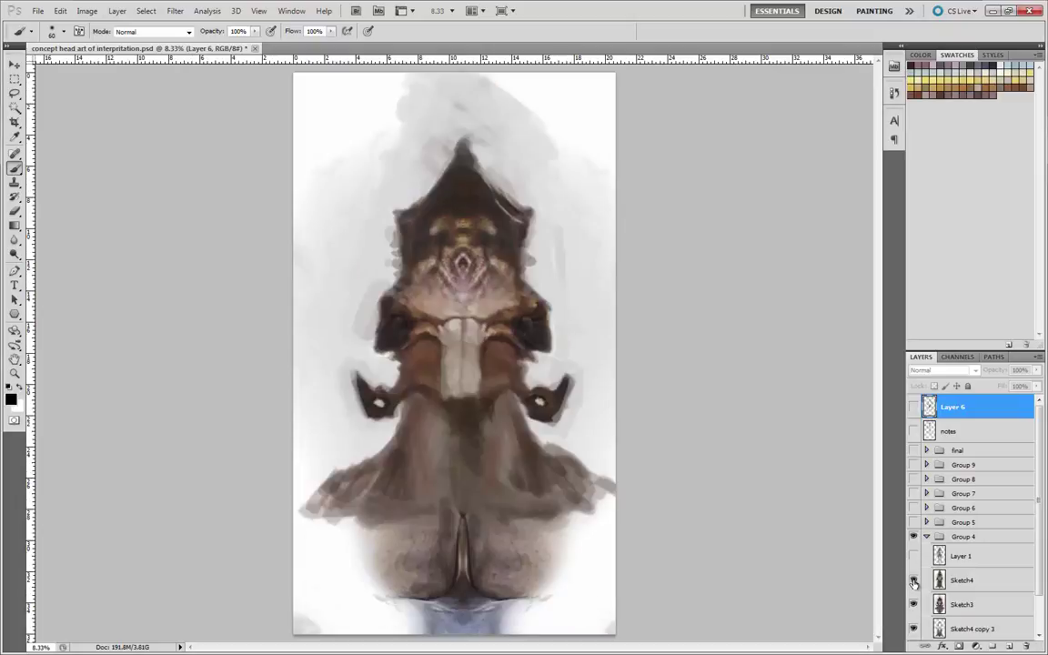
left_click(913, 580)
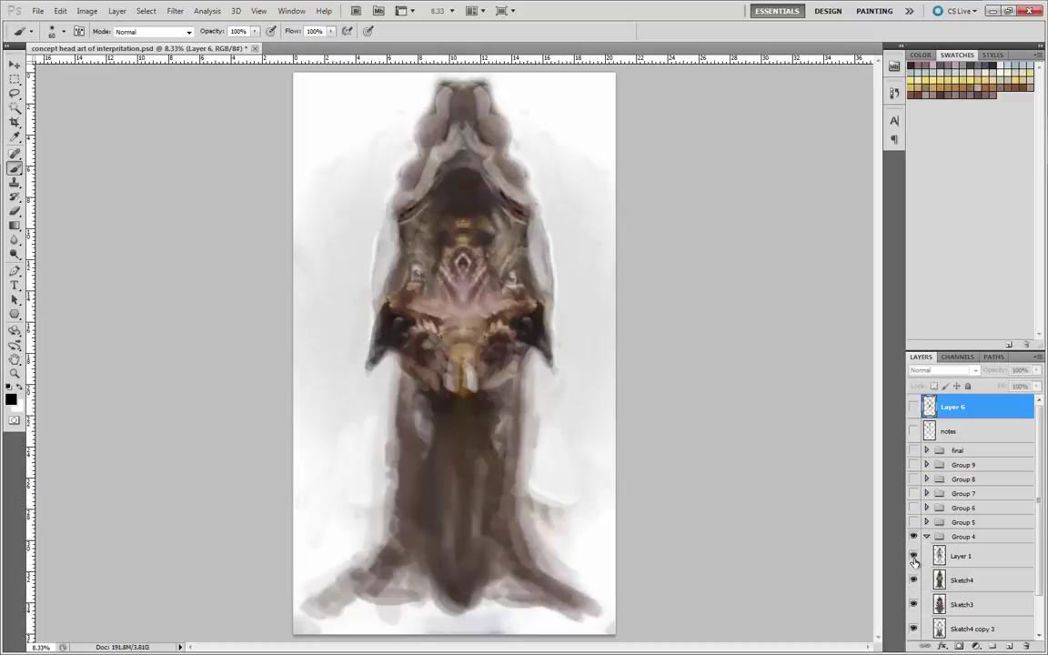
left_click(914, 560)
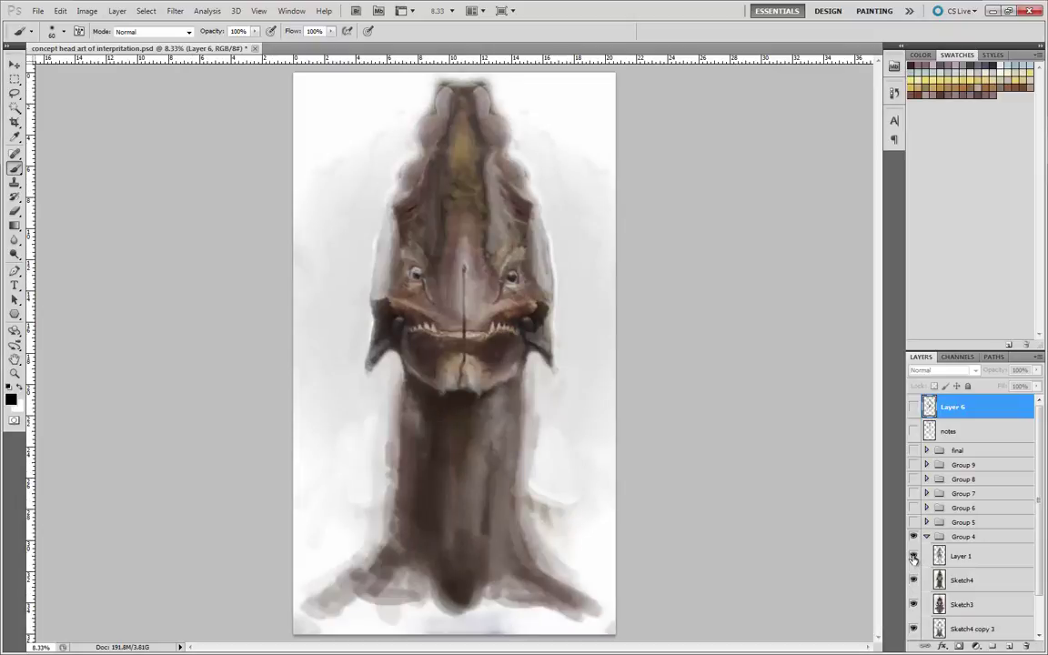
left_click(914, 559)
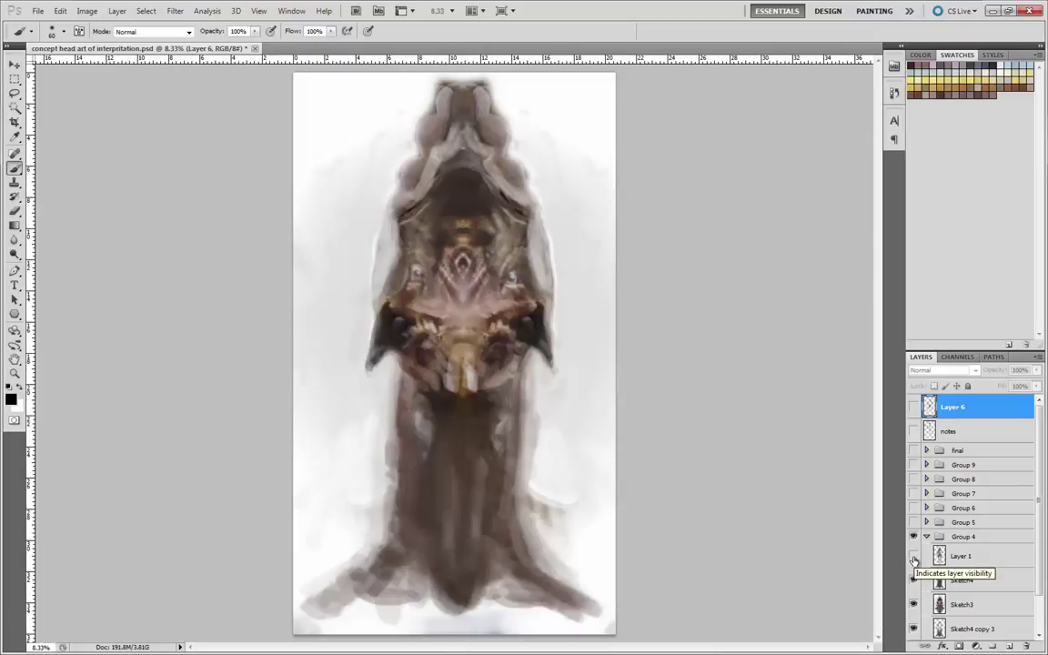
left_click(914, 557)
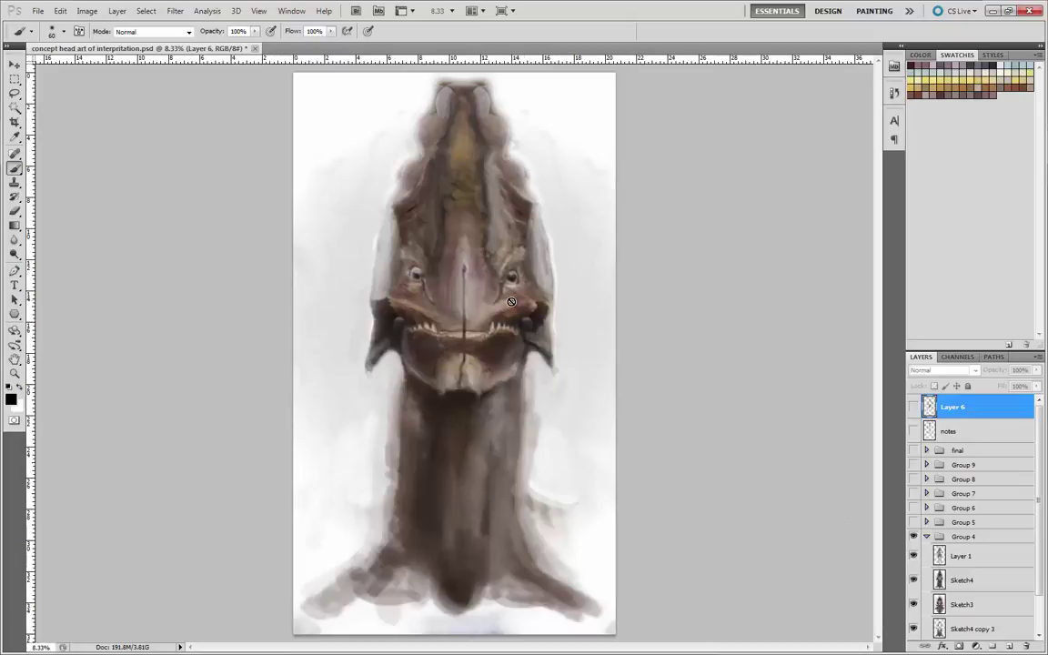
- Flip Layer 6's line sketch on and off, leave it hidden, and collapse Group 4
left_click(914, 407)
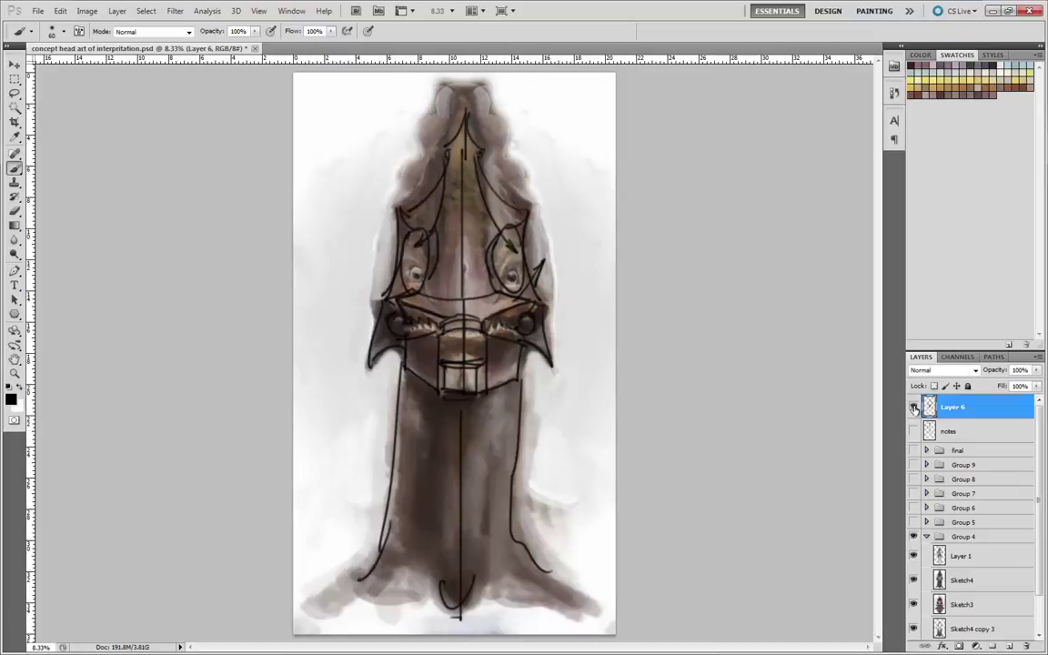
left_click(914, 408)
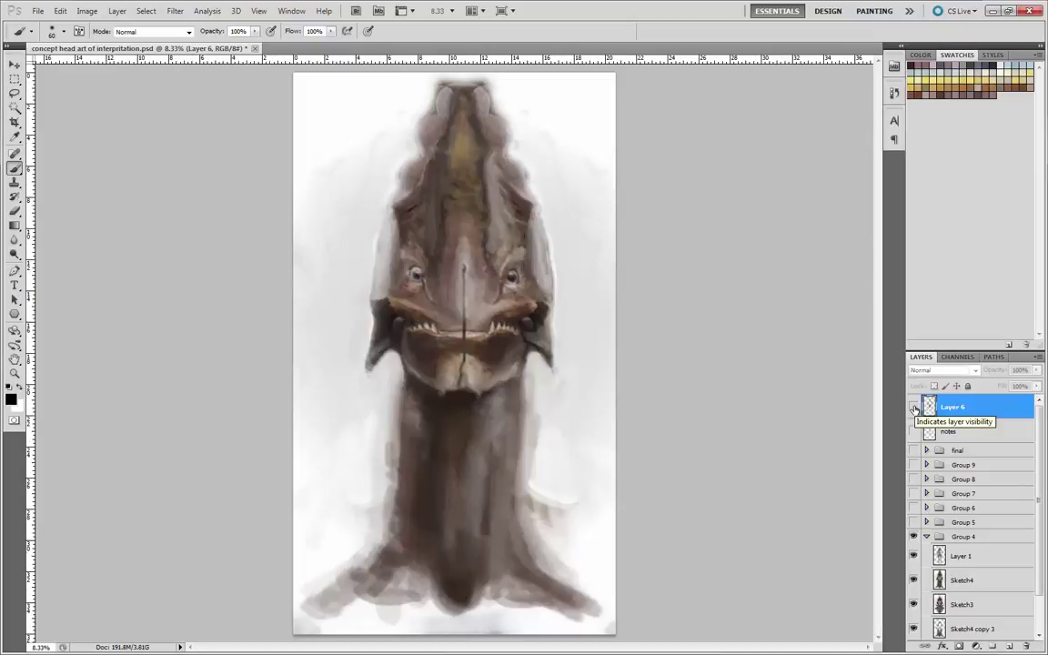
left_click(914, 407)
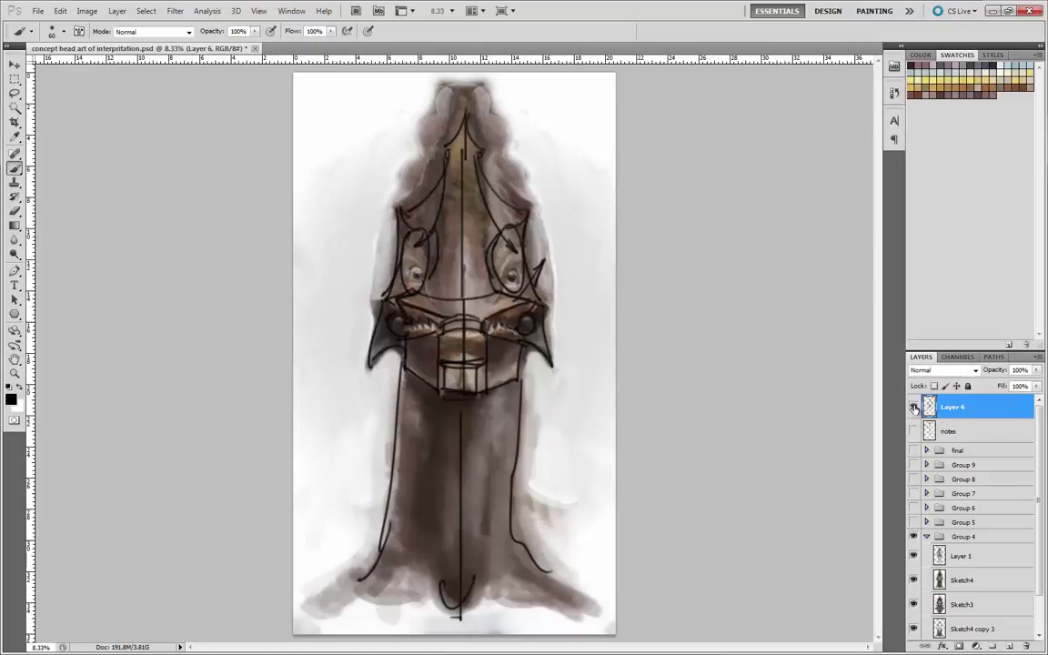
left_click(914, 407)
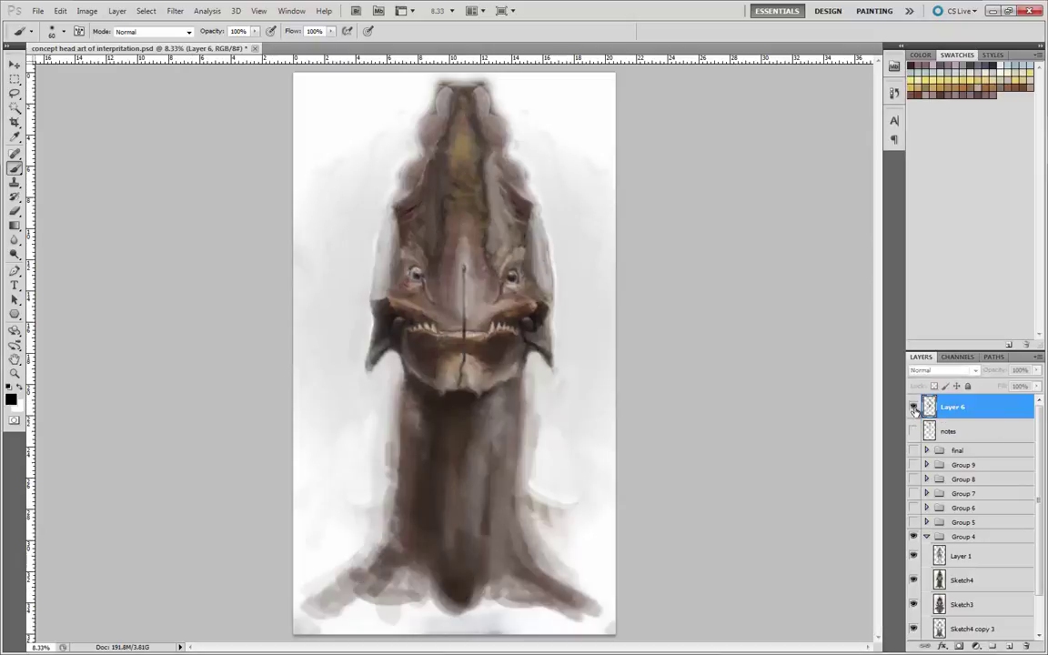
left_click(914, 408)
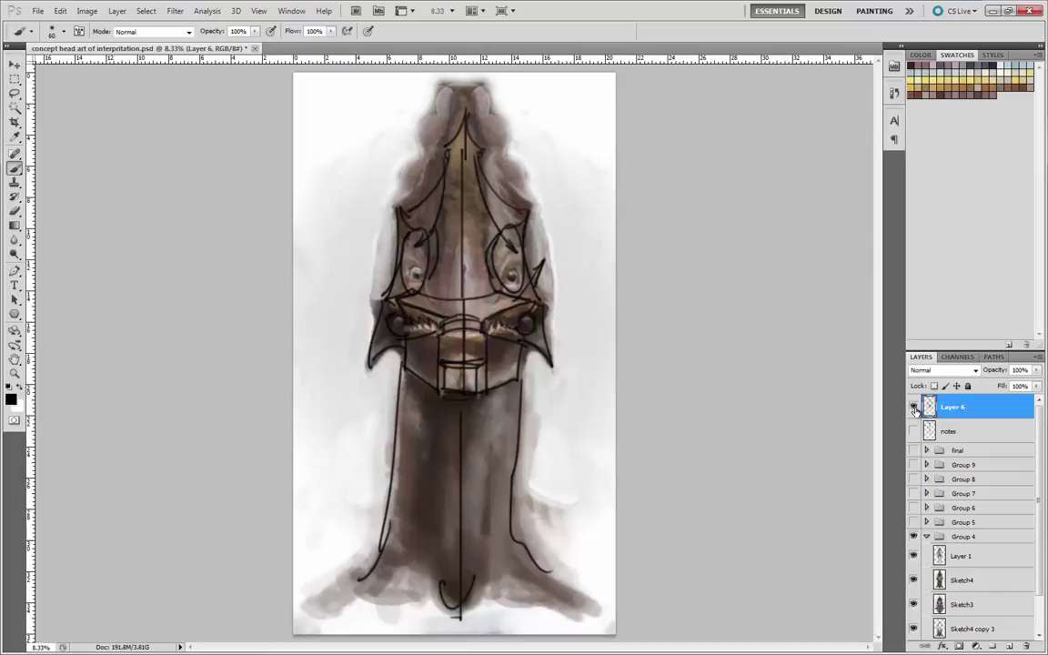
left_click(914, 407)
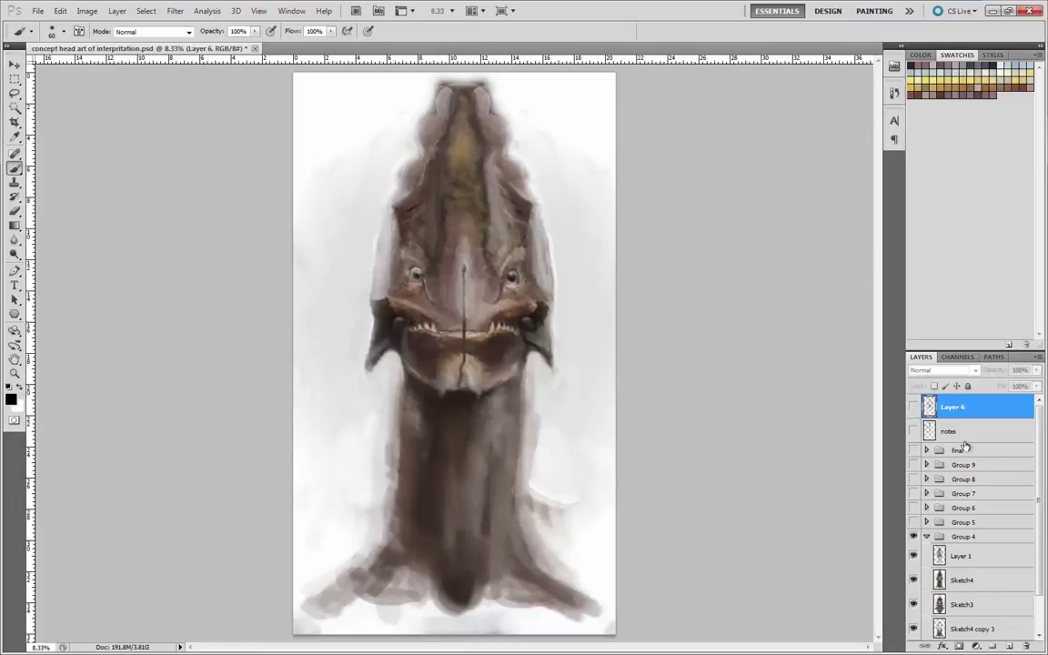
left_click(926, 537)
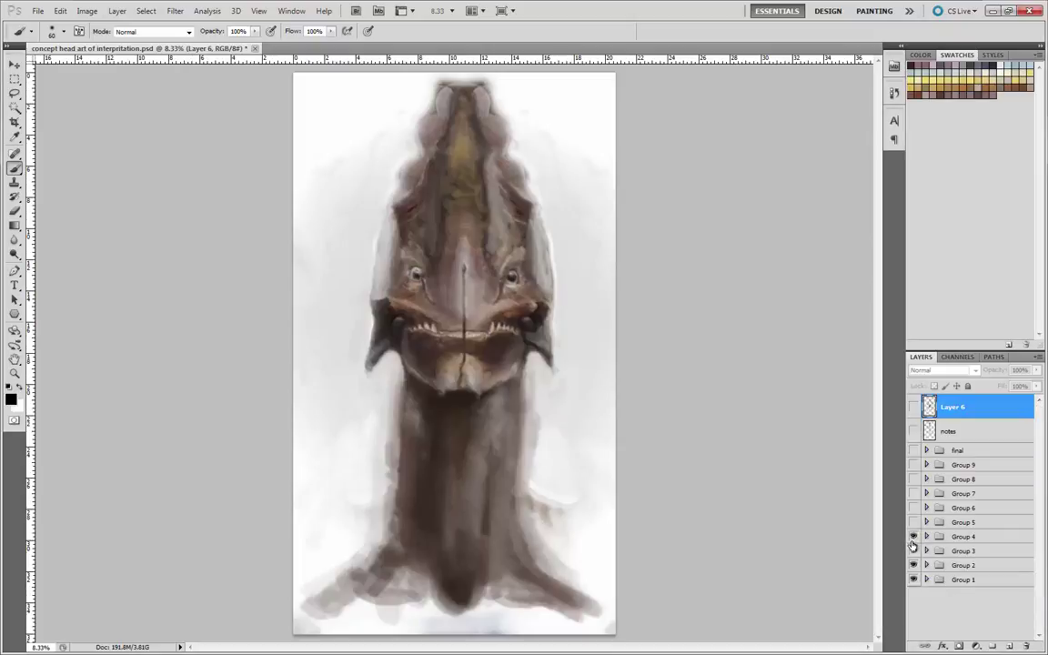
- Toggle Group 4 and Group 5 to compare versions, leaving Group 5's finished creature visible
left_click(914, 537)
left_click(914, 536)
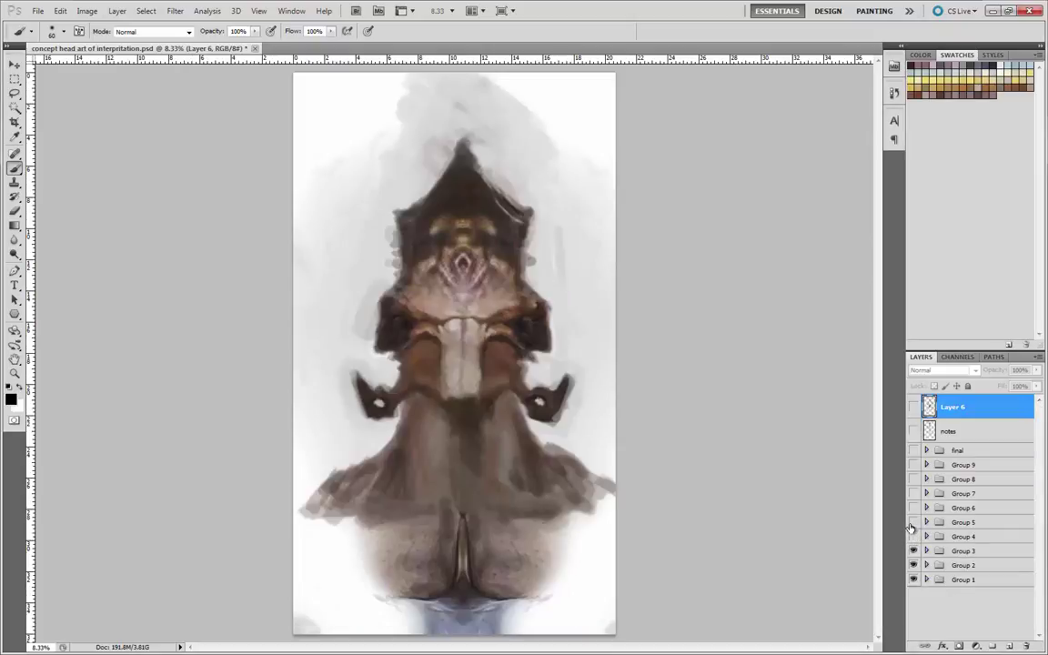
left_click(914, 522)
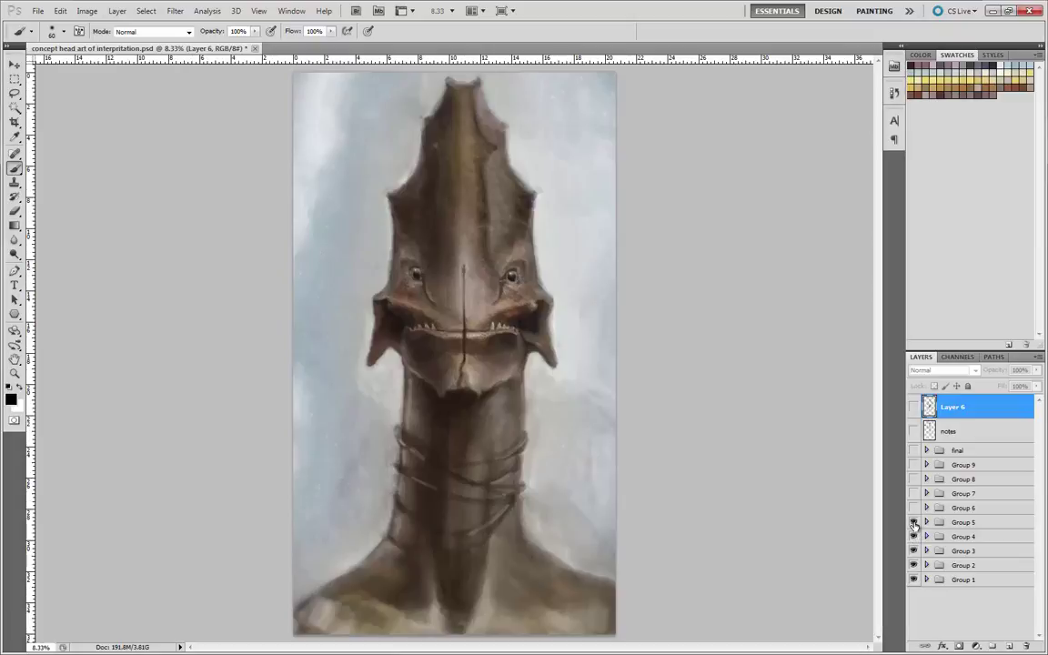
left_click(914, 523)
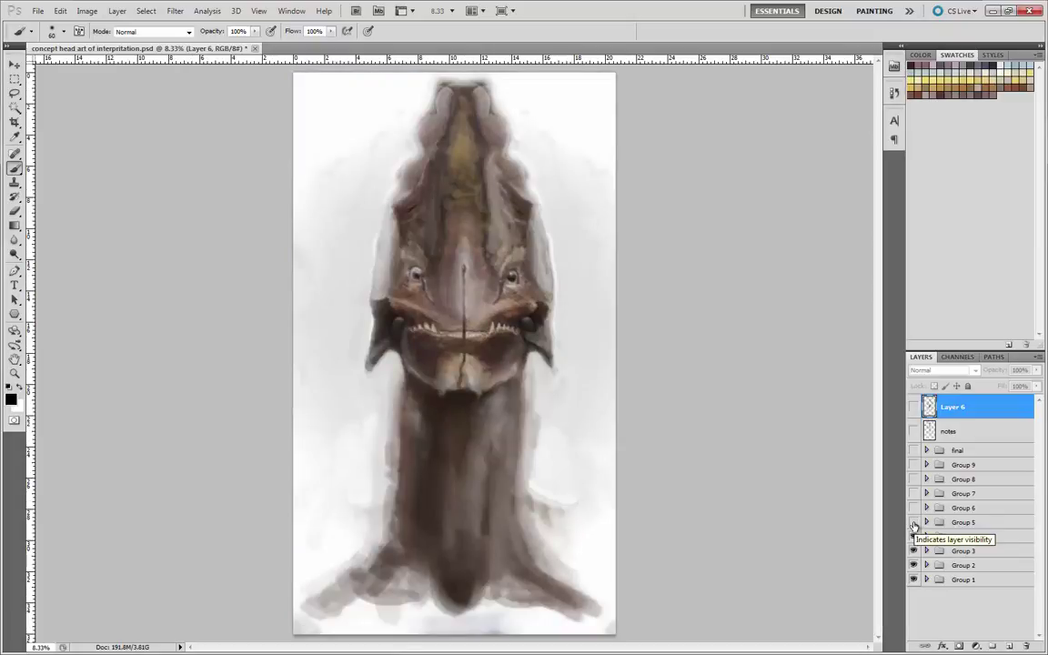
left_click(914, 523)
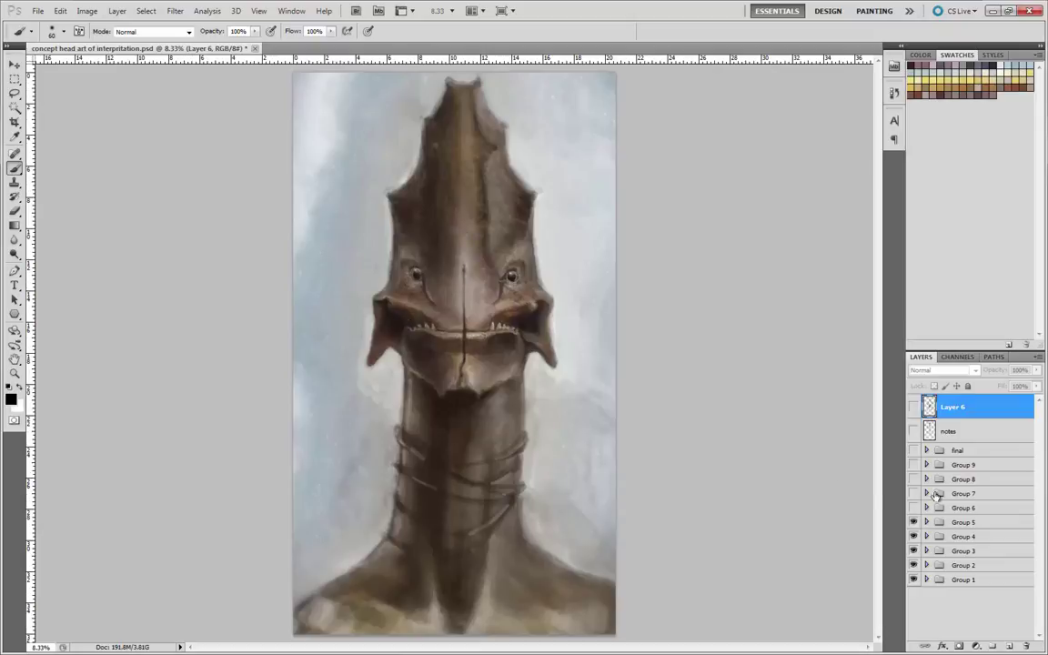
- Inspect the contents of Groups 5 and 6, then turn on Group 6's rope wraps
left_click(926, 523)
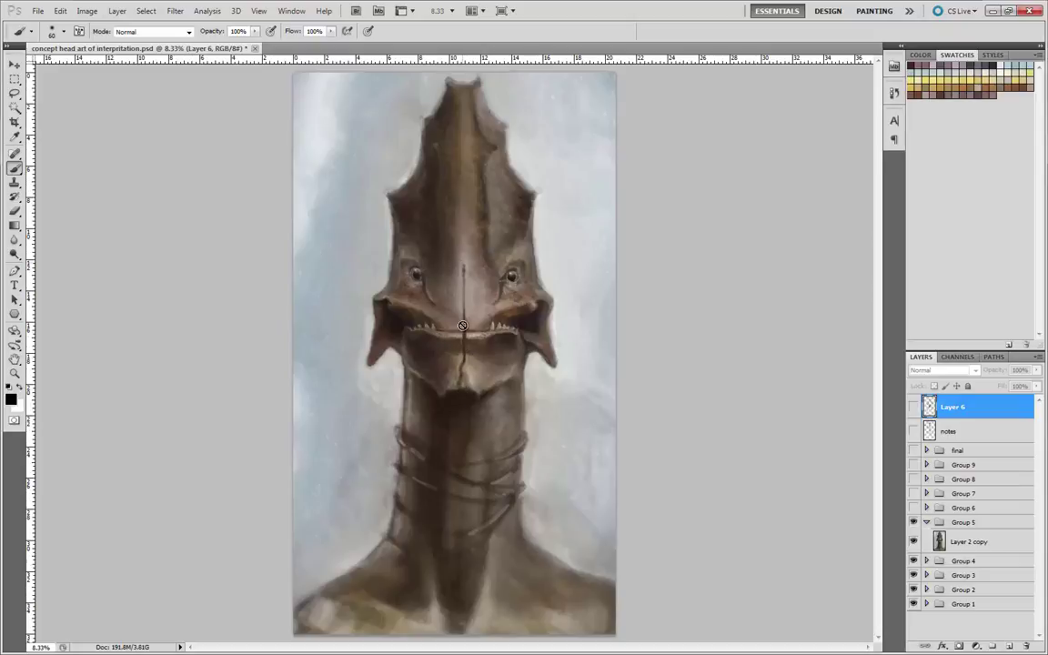
left_click(927, 523)
left_click(926, 508)
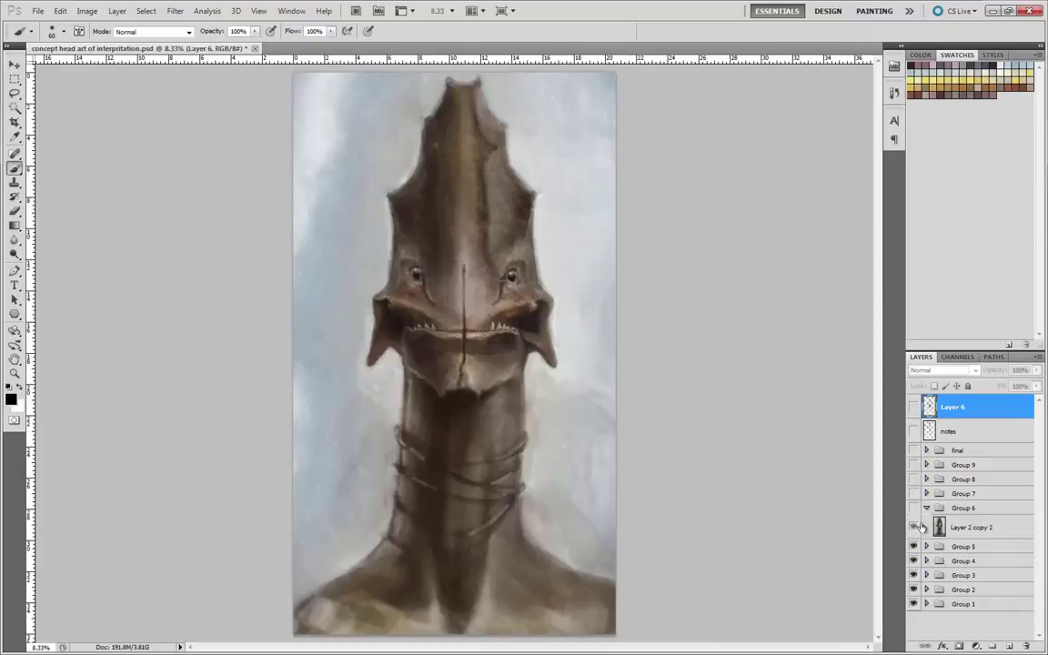
left_click(926, 508)
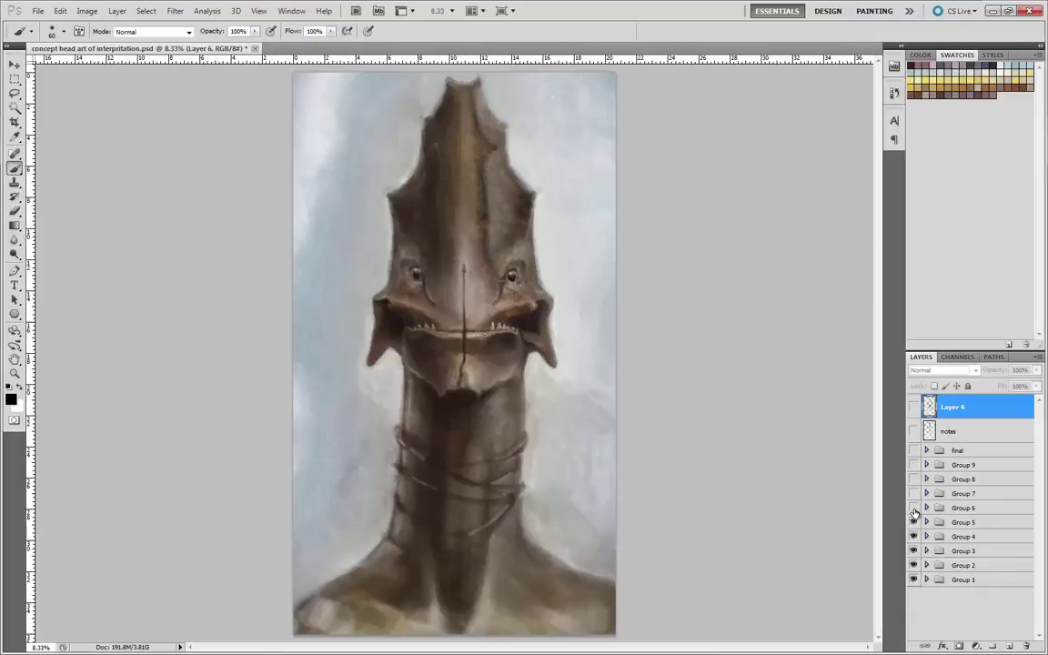
left_click(914, 508)
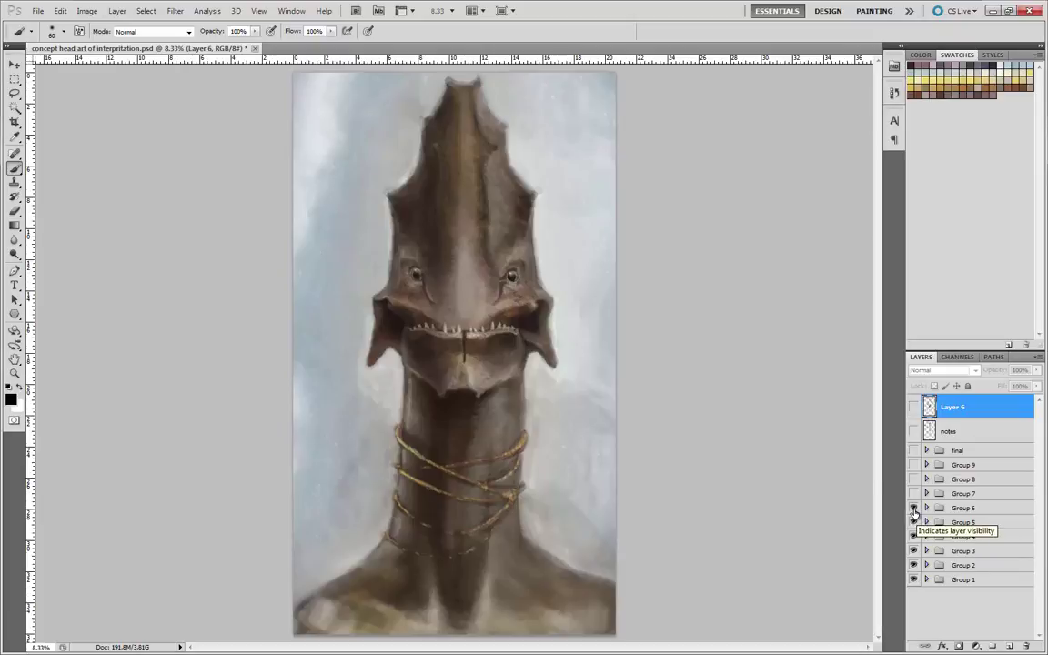
- Show Layer 6, set the eraser to size 200 at 100% opacity, and erase the nose-line end
left_click(913, 408)
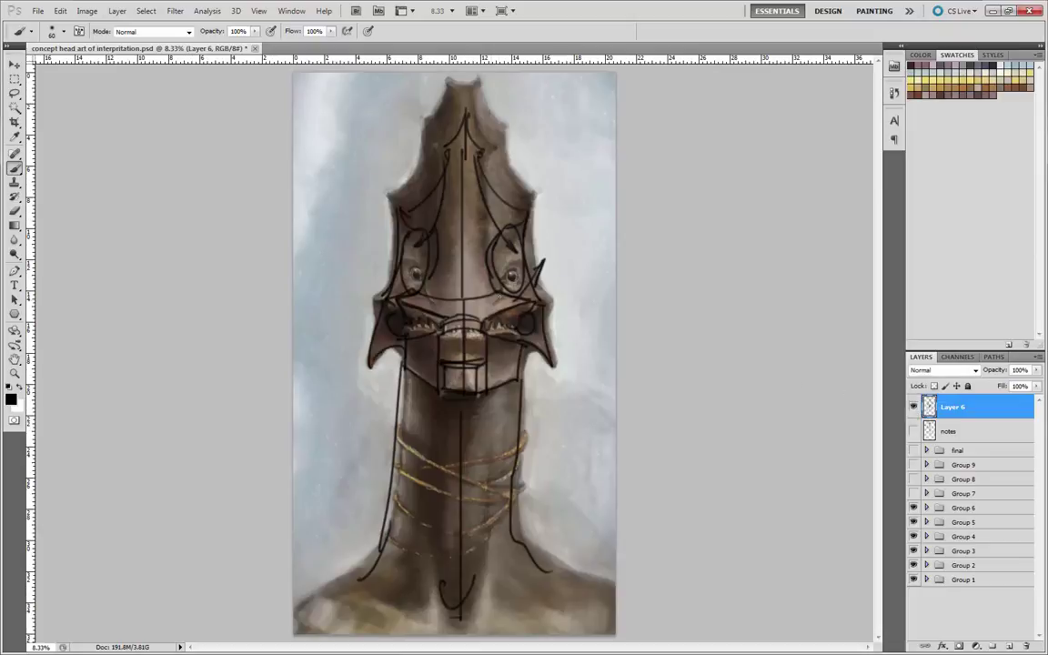
left_click(14, 211)
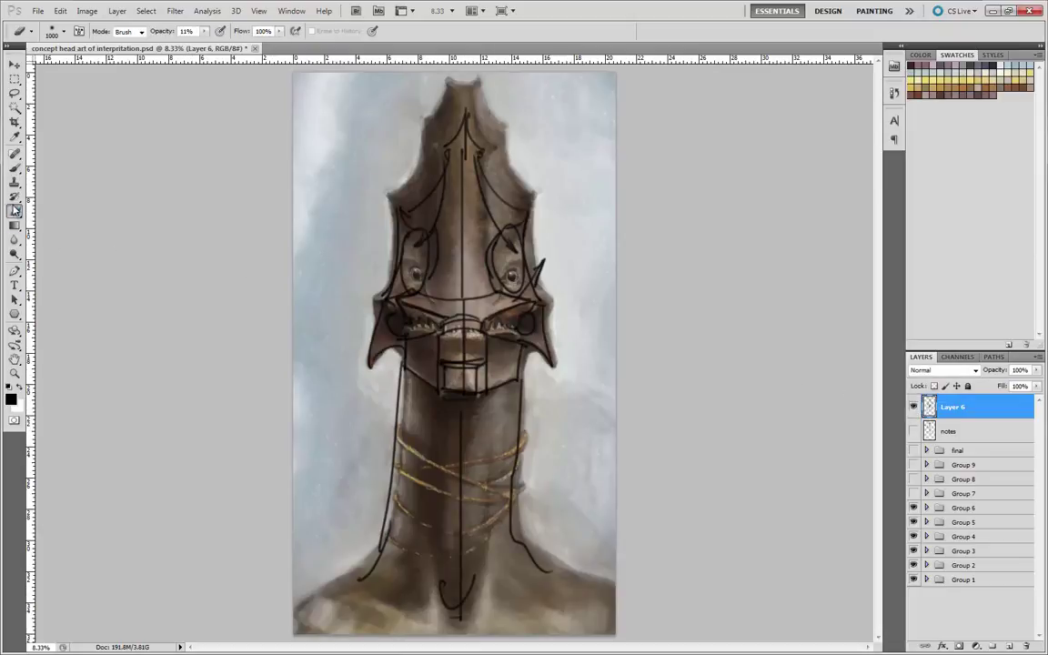
key("bracketleft")
key("bracketleft")
key("bracketleft")
key("bracketleft")
key("bracketleft")
key("bracketleft")
key("bracketleft")
key("bracketleft")
key("bracketleft")
left_click(206, 34)
left_click_drag(186, 44, 241, 51)
left_click(14, 167)
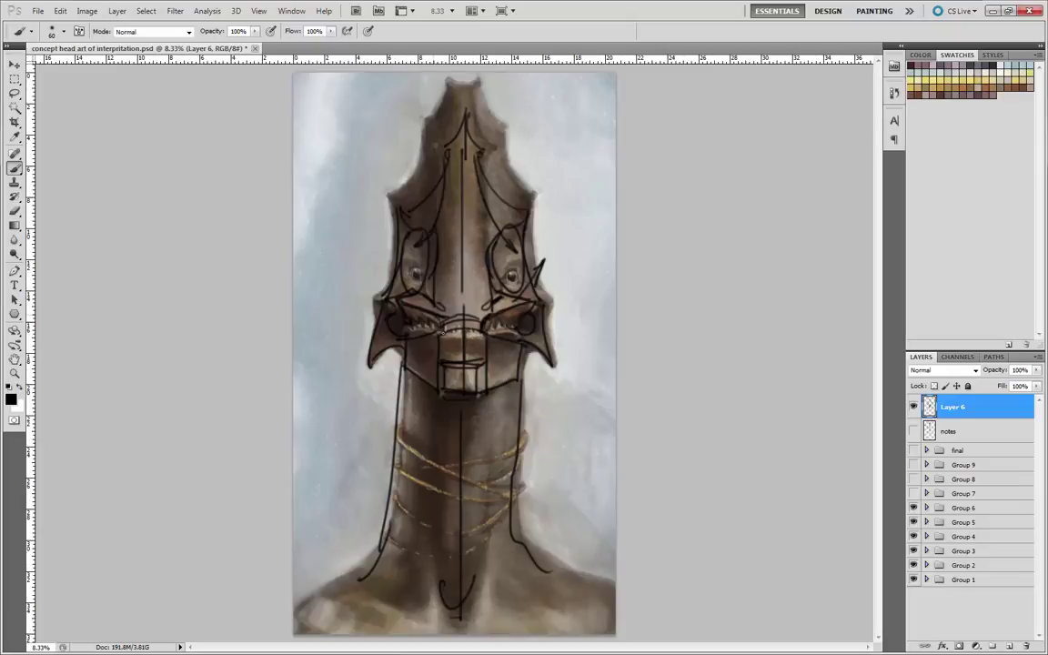
left_click(15, 211)
mouse_move(466, 316)
left_mouse_down()
mouse_move(428, 283)
mouse_move(429, 293)
mouse_move(414, 289)
mouse_move(445, 313)
mouse_move(402, 289)
mouse_move(462, 330)
left_mouse_up()
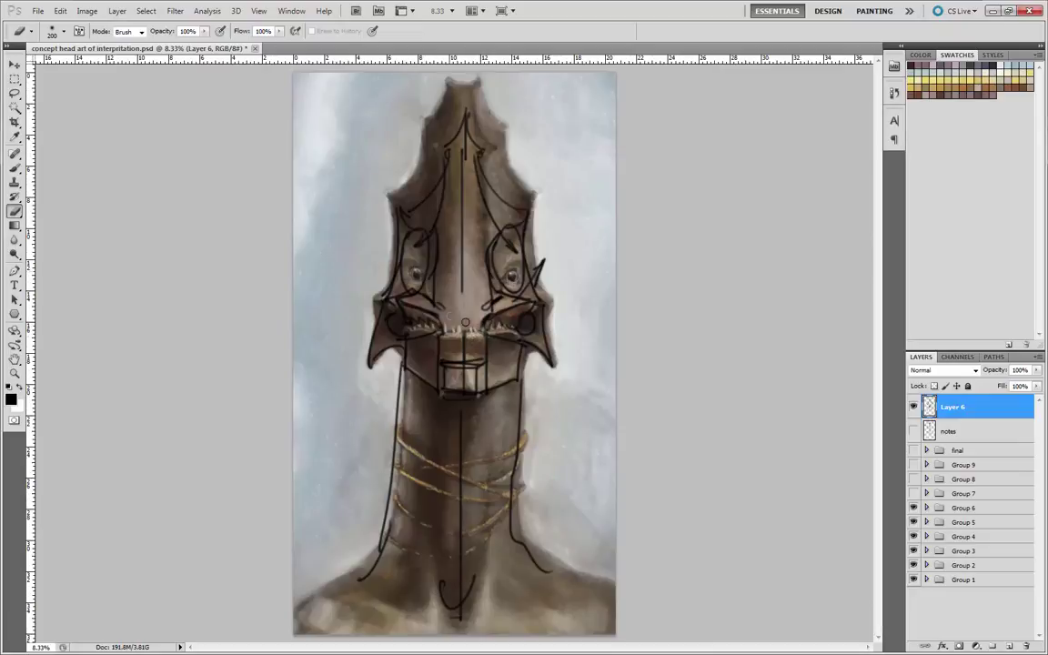
left_click(15, 167)
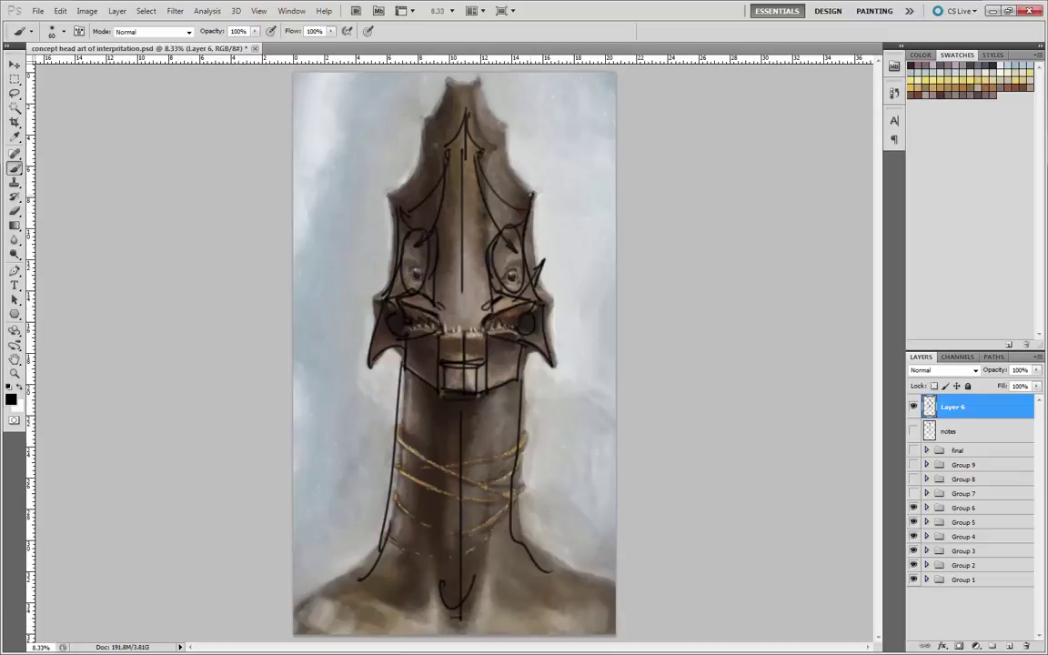
- Draw outline strokes along the head's right edge, top and upper-left edge
left_click_drag(533, 194, 507, 133)
left_click_drag(507, 132, 478, 78)
left_click_drag(451, 78, 426, 118)
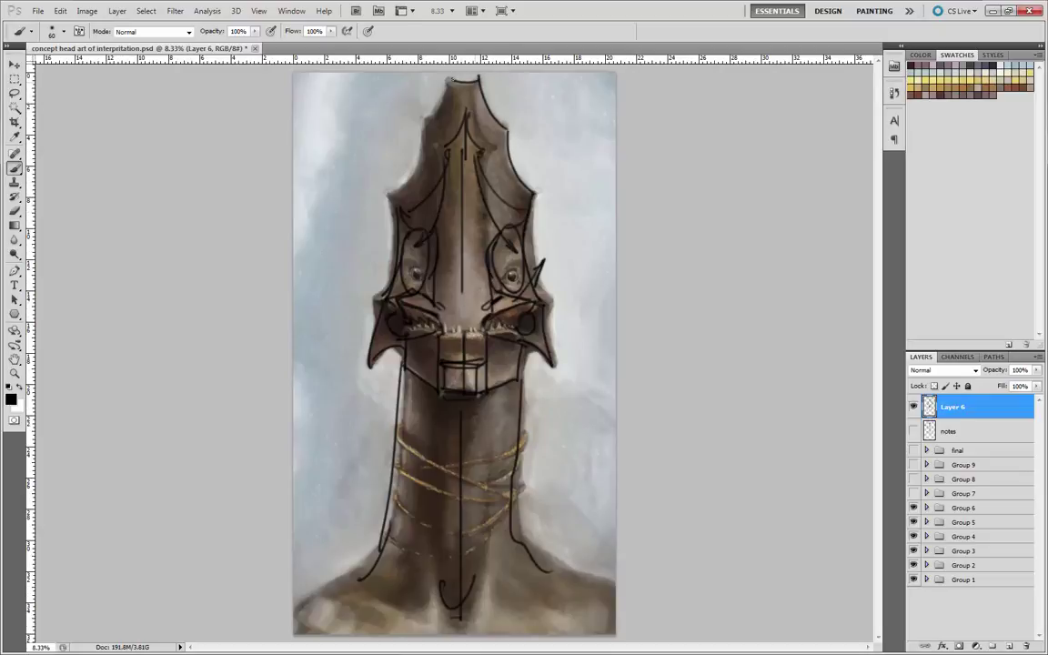
left_click_drag(422, 159, 393, 194)
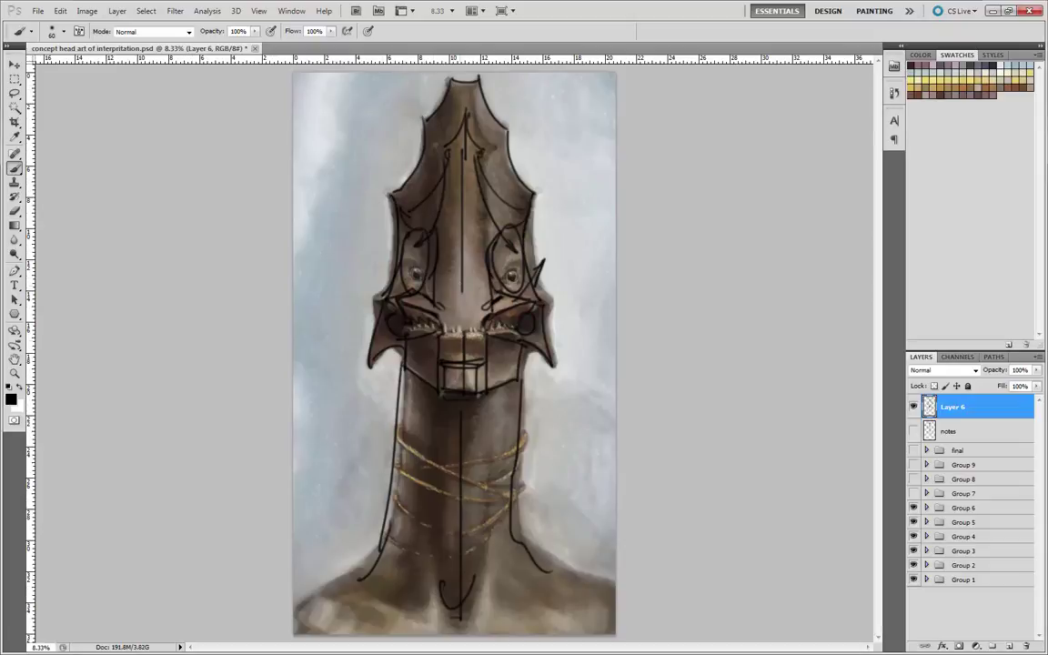
- Undo a misplaced guide line, then redraw it vertically left of the head with a hatched arrowhead
left_click(333, 371, "shift")
left_click(335, 199, "shift")
key("ctrl+alt+z")
key("ctrl+alt+z")
left_click(332, 218, "shift")
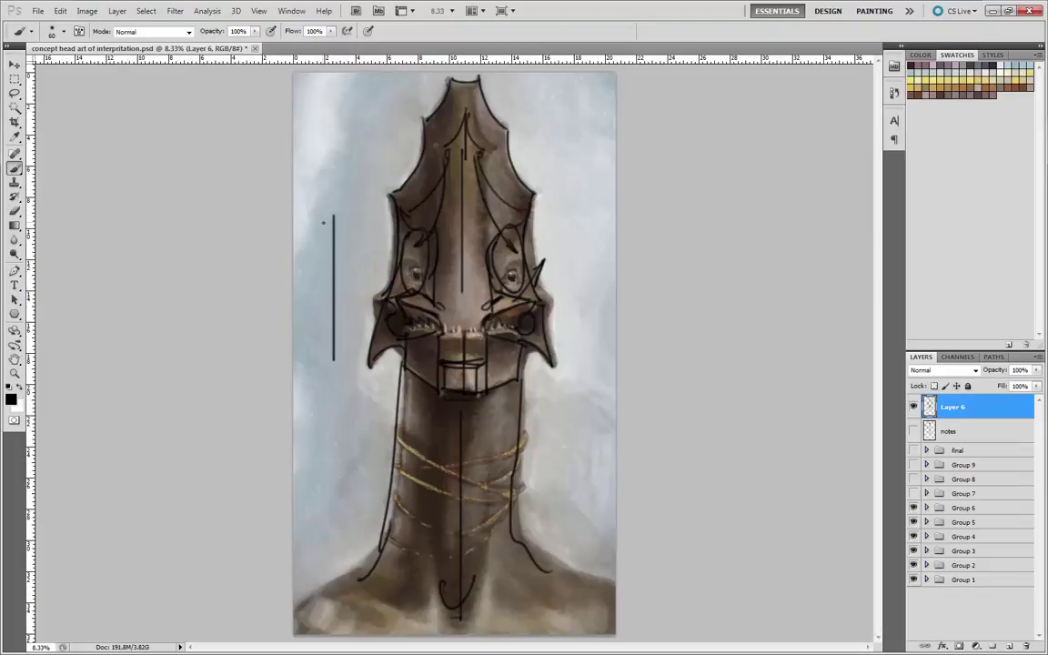
mouse_move(333, 211)
left_mouse_down()
mouse_move(344, 269)
mouse_move(318, 263)
mouse_move(344, 247)
mouse_move(346, 265)
mouse_move(344, 252)
left_mouse_up()
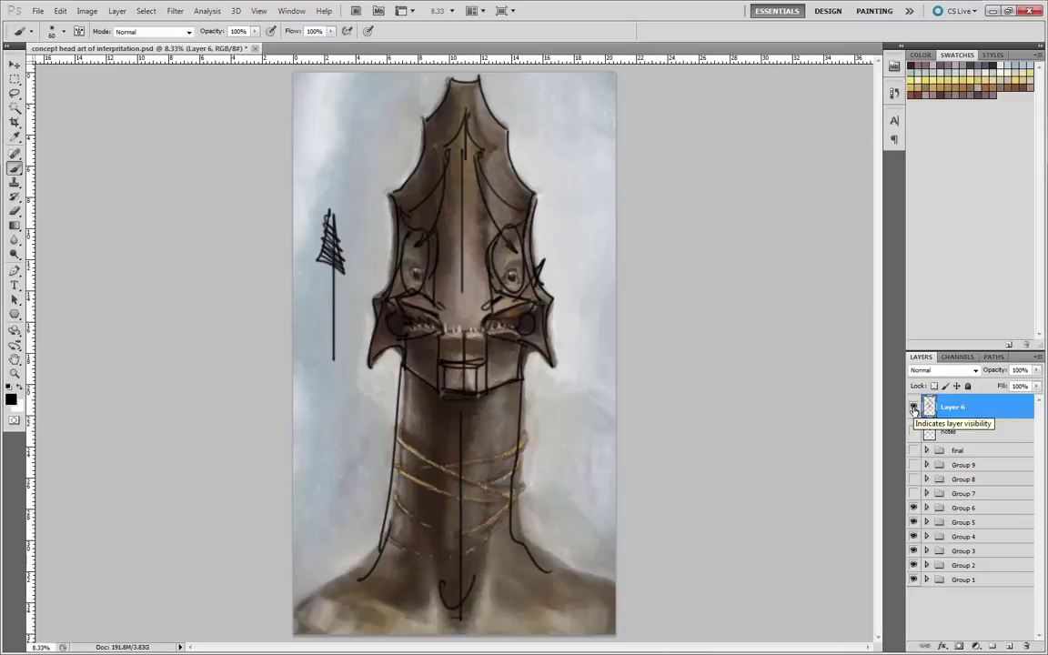
- Hide Layer 6 and compare the Group 7 red crest and Group 8 closed-mouth versions
left_click(914, 409)
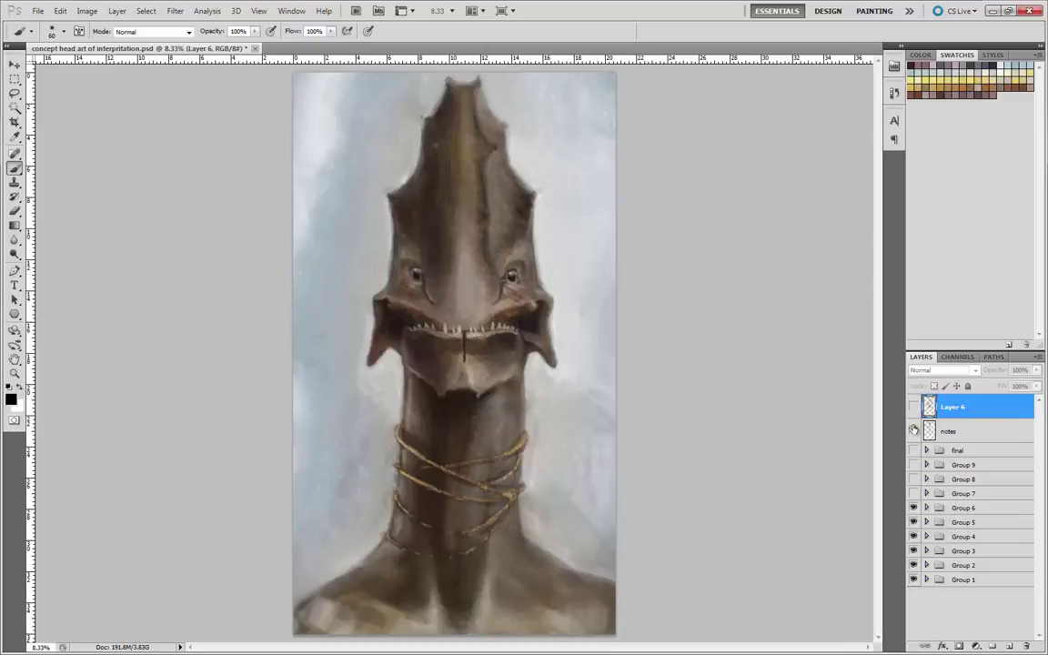
left_click(915, 493)
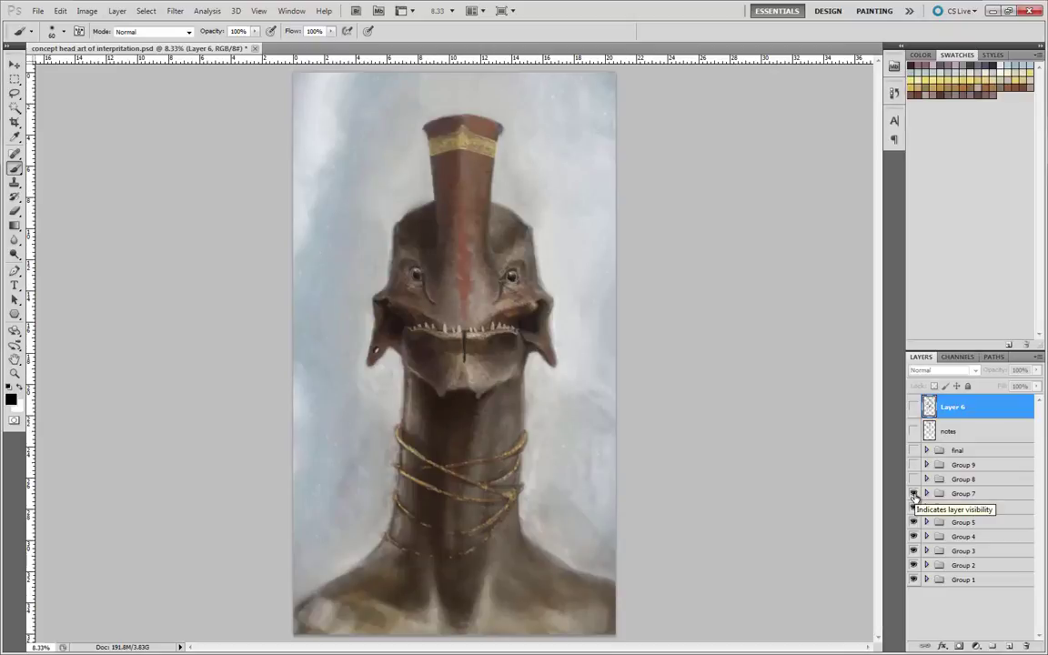
left_click(914, 493)
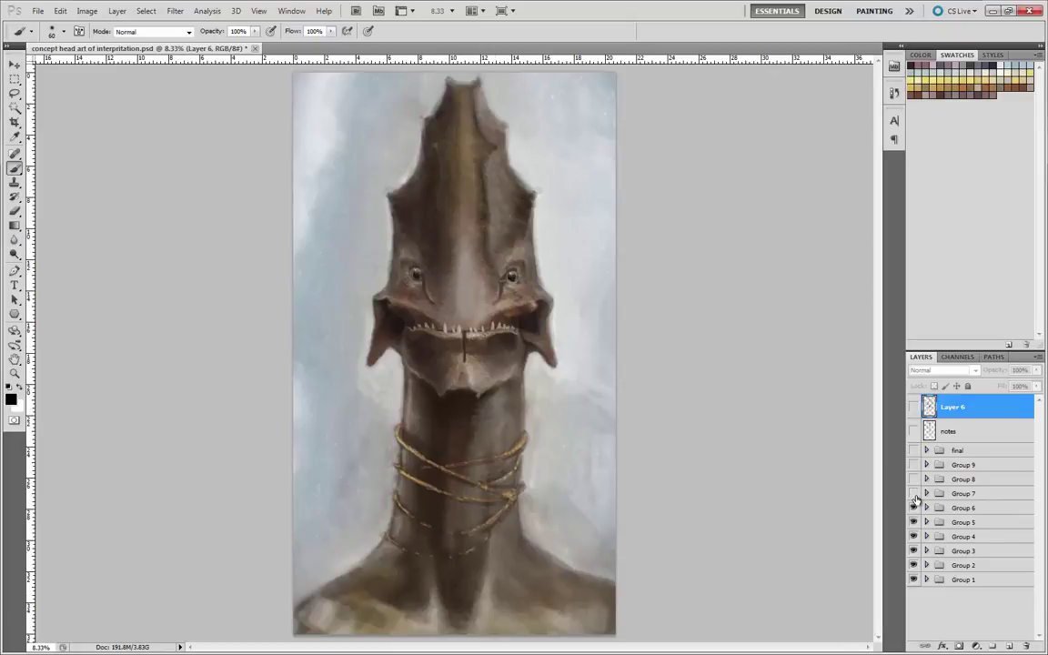
left_click(913, 493)
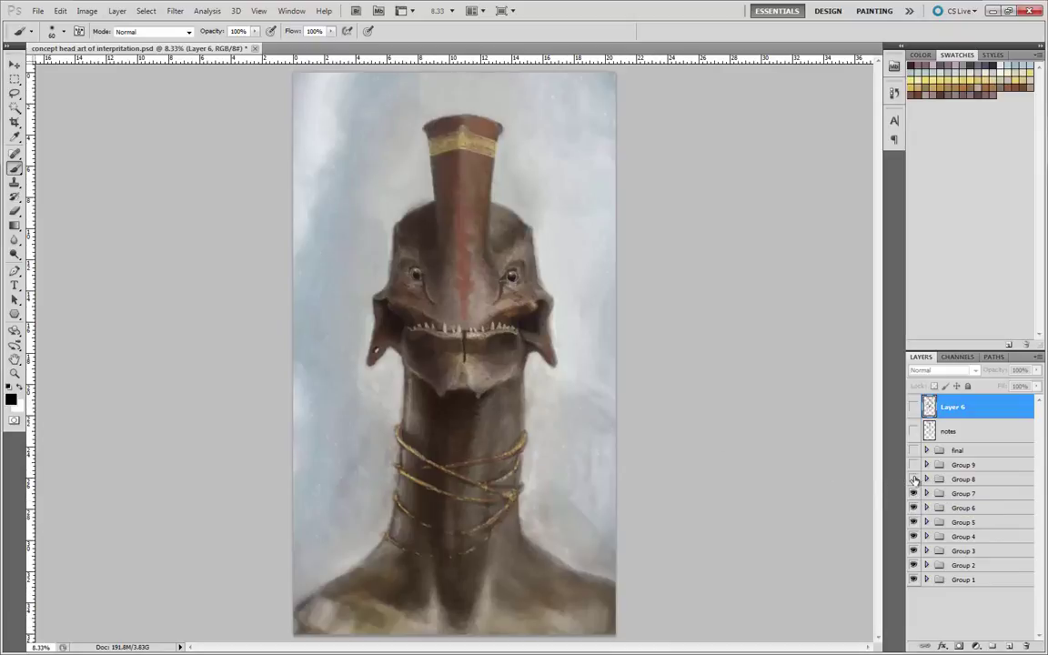
left_click(913, 480)
left_click(913, 479)
- Compare the head with and without the Group 7 crest, leave it on, and reshow Layer 6
left_click(913, 493)
left_click(913, 493)
left_click(913, 492)
left_click(913, 493)
left_click(913, 493)
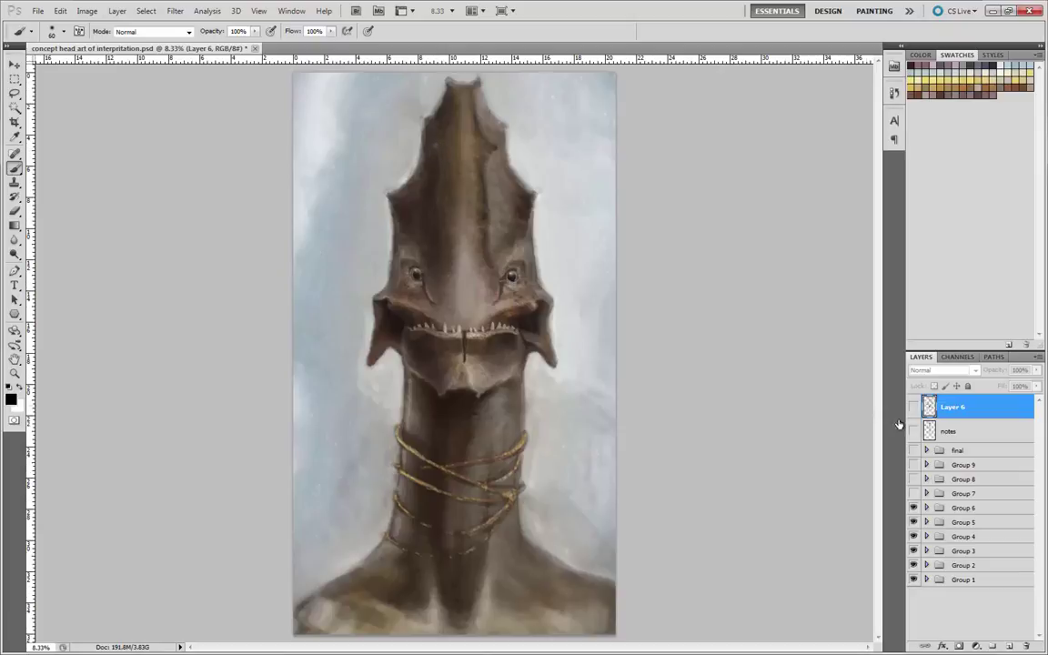
left_click(913, 493)
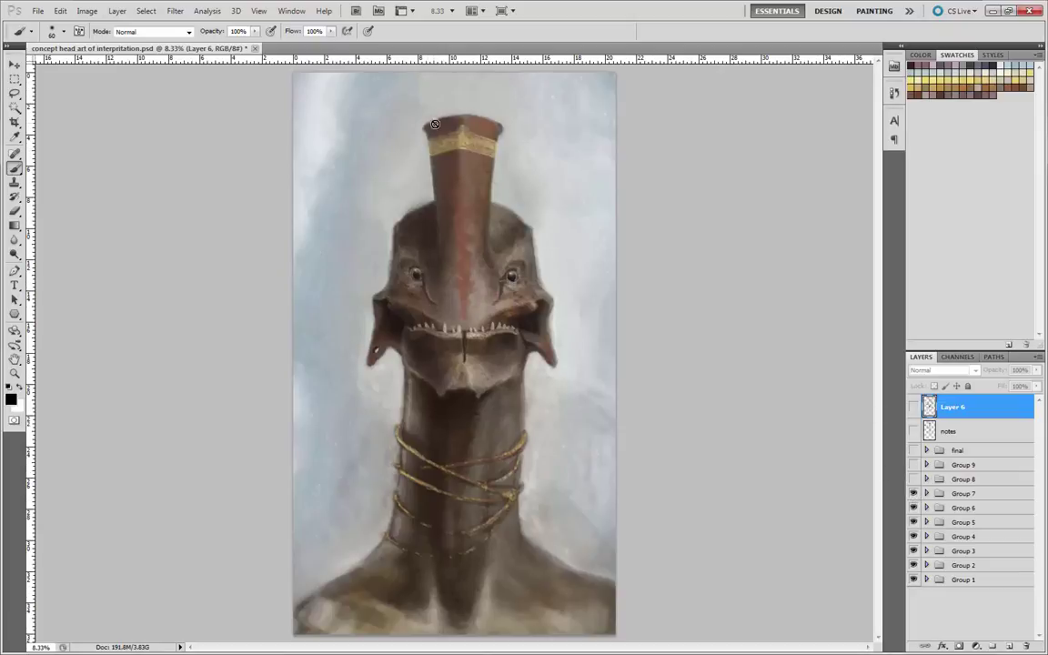
left_click(926, 493)
left_click(926, 493)
left_click(913, 408)
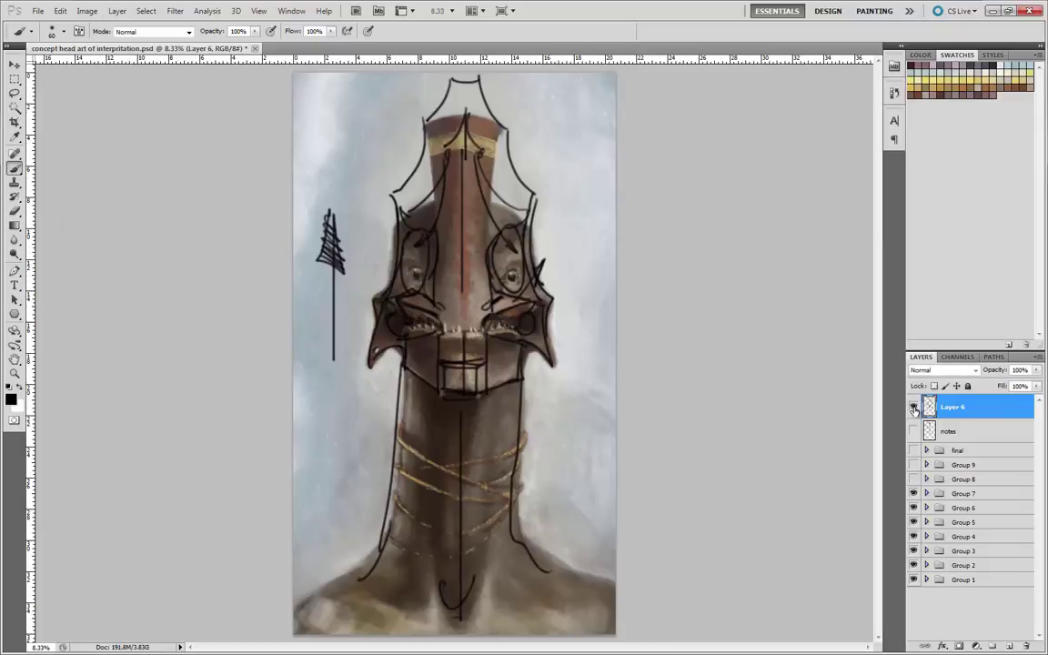
- Erase the old outline and loop strokes at the head top with a smaller eraser
left_click(14, 210)
mouse_move(485, 89)
left_mouse_down()
mouse_move(516, 132)
mouse_move(485, 161)
mouse_move(507, 173)
mouse_move(504, 159)
mouse_move(514, 174)
mouse_move(491, 169)
mouse_move(514, 185)
left_mouse_up()
key("bracketleft")
key("bracketleft")
key("bracketleft")
key("bracketleft")
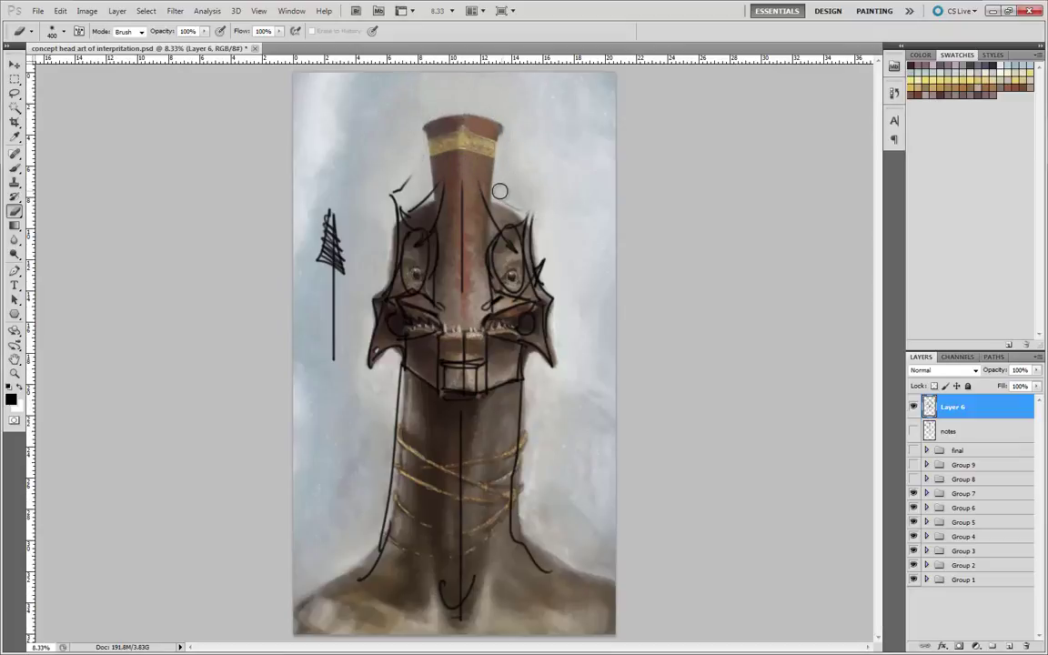
key("bracketleft")
key("bracketleft")
key("bracketleft")
key("bracketleft")
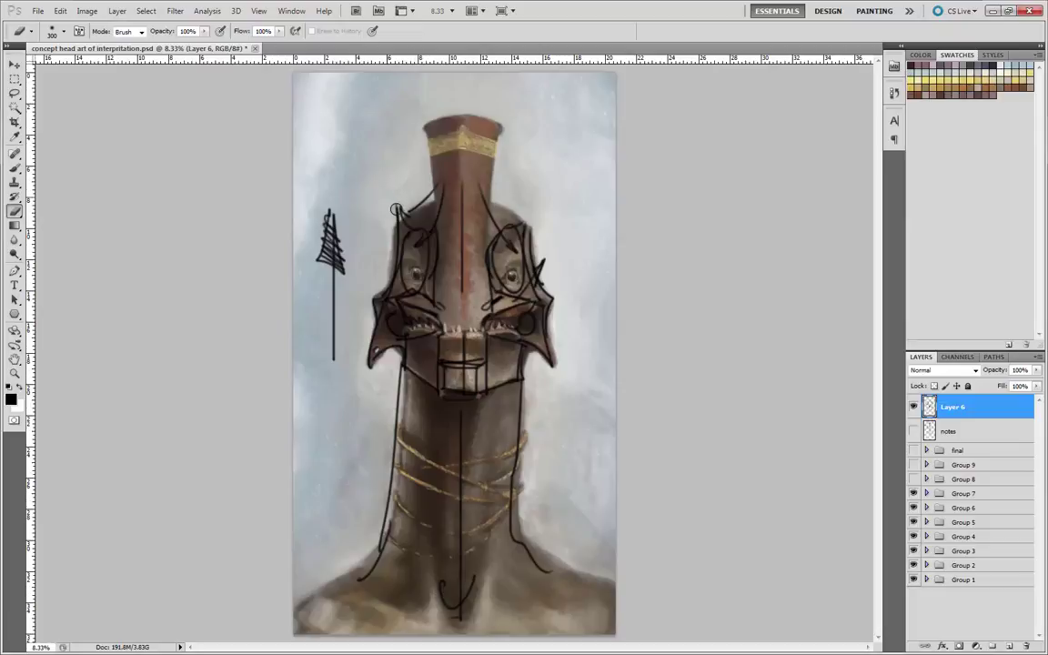
mouse_move(364, 193)
left_mouse_down()
mouse_move(405, 174)
mouse_move(425, 187)
mouse_move(462, 286)
left_mouse_up()
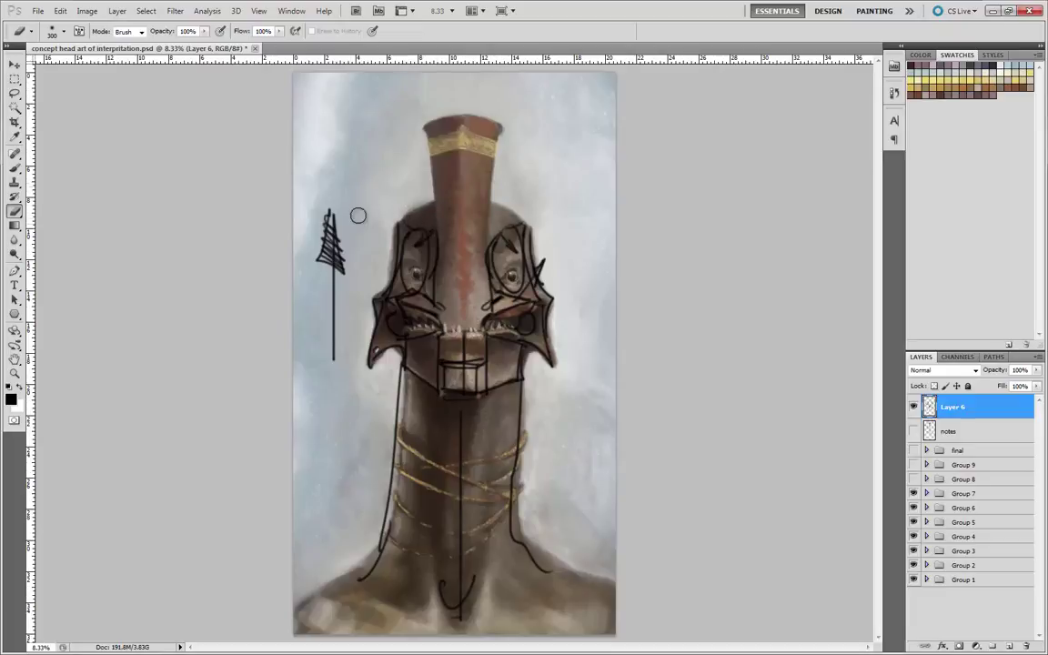
- Clean up the upper crest marks, then brush the crest's arched top rim
key("bracketright")
left_click_drag(445, 182, 467, 130)
key("bracketleft")
key("bracketleft")
key("bracketleft")
key("bracketleft")
left_click(13, 168)
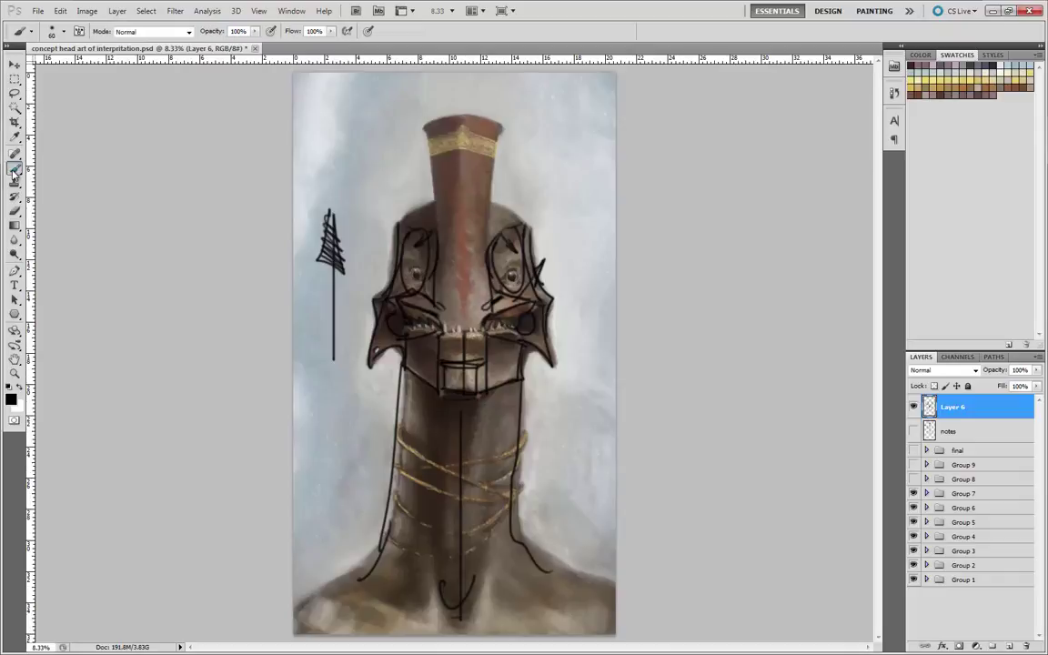
mouse_move(505, 127)
left_mouse_down()
mouse_move(413, 128)
mouse_move(461, 121)
mouse_move(462, 277)
left_mouse_up()
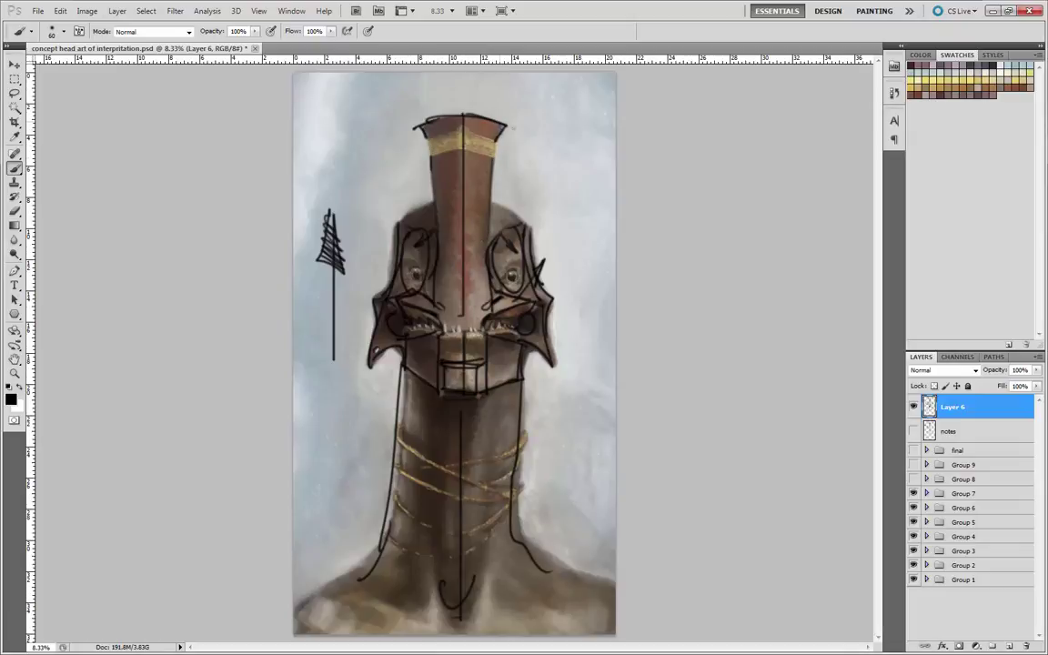
- Darken the crest rim, outline the head's top edges and nose ridge, and add a small hatched arrow
left_click_drag(472, 116, 436, 115)
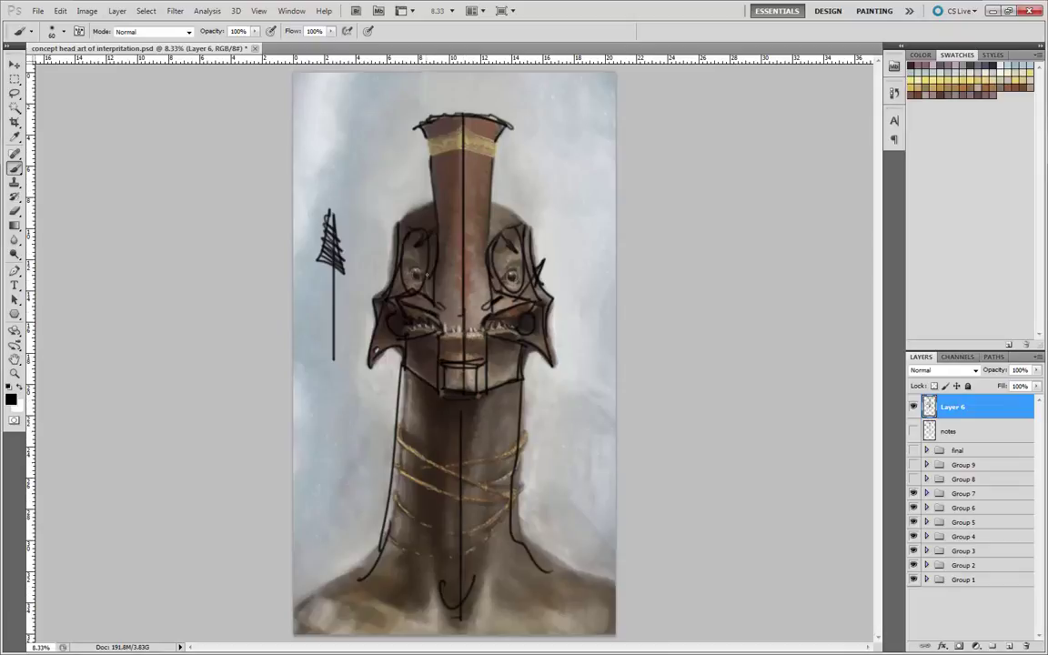
left_click_drag(498, 207, 528, 222)
left_click_drag(434, 201, 401, 214)
left_click_drag(494, 204, 490, 240)
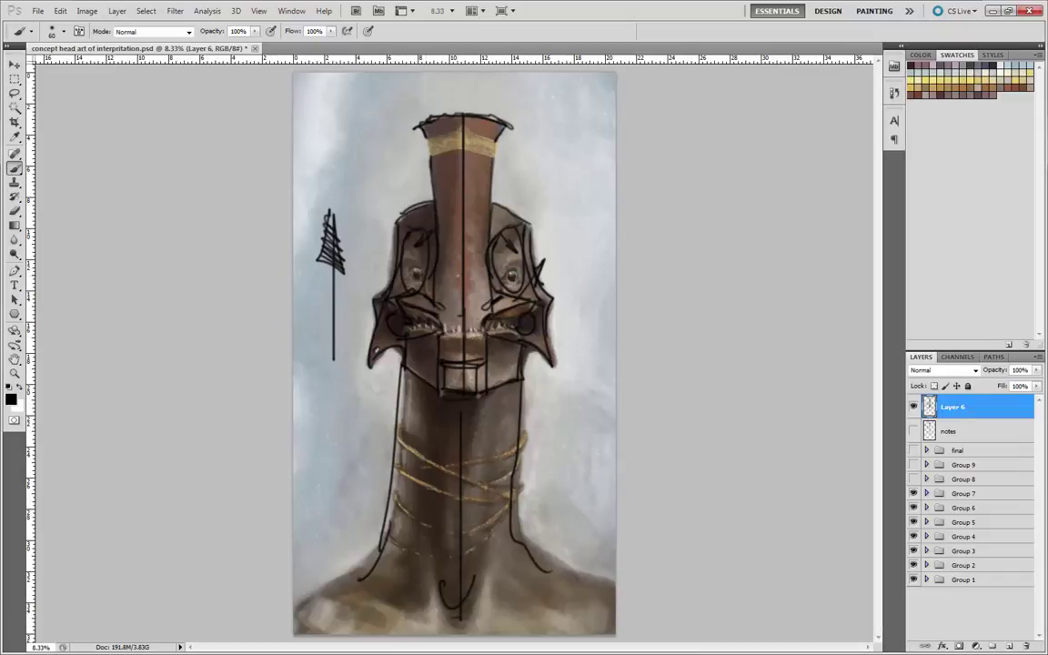
mouse_move(585, 174)
left_mouse_down()
mouse_move(544, 202)
mouse_move(558, 201)
mouse_move(546, 197)
left_mouse_up()
- Sketch a diagonal neck line, redo the arrow shaft, and draw shoulder lines on both sides
left_click_drag(449, 434, 411, 415)
mouse_move(578, 143)
left_mouse_down()
mouse_move(555, 193)
mouse_move(581, 171)
mouse_move(575, 142)
mouse_move(596, 162)
mouse_move(560, 188)
left_mouse_up()
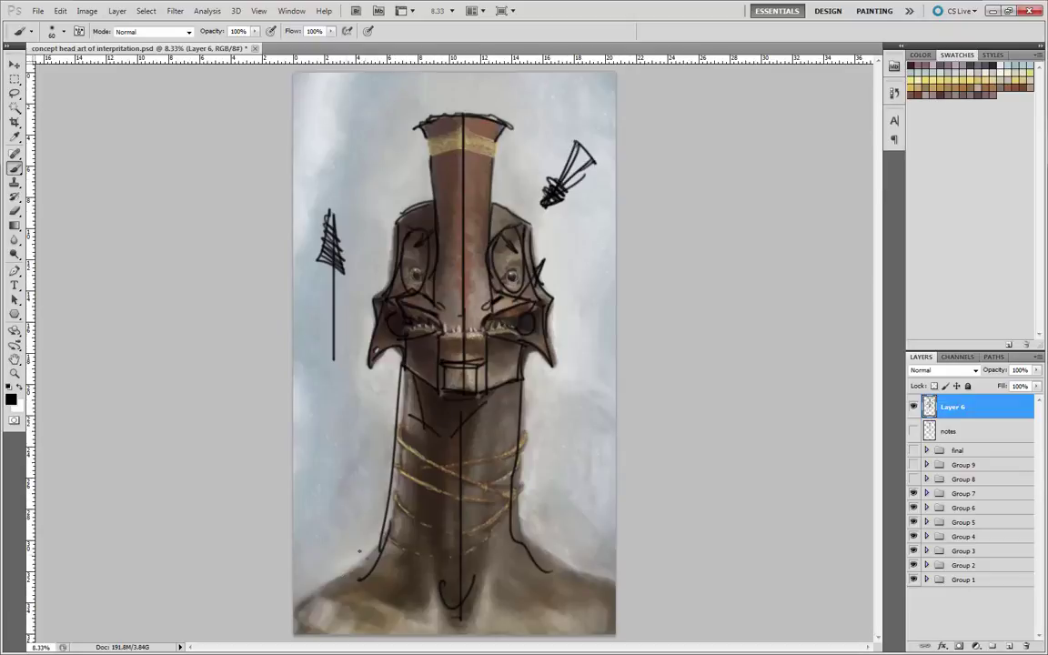
left_click_drag(361, 575, 309, 596)
left_click_drag(535, 543, 600, 576)
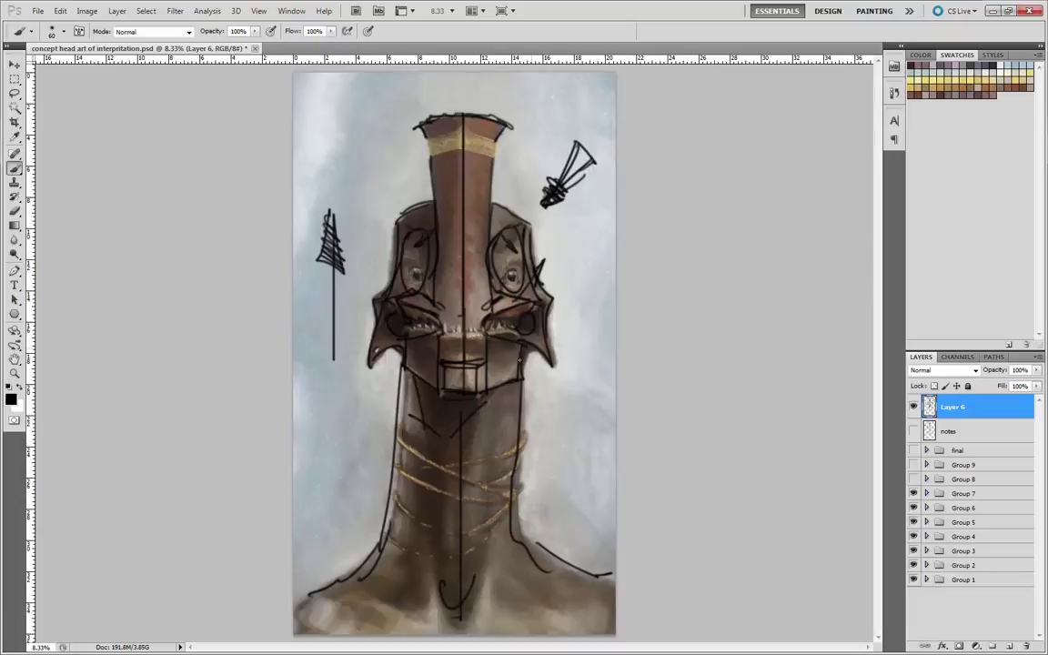
- Hide the sketch lines and briefly toggle the sketch and Group 7 to compare
left_click(914, 406)
left_click(913, 450)
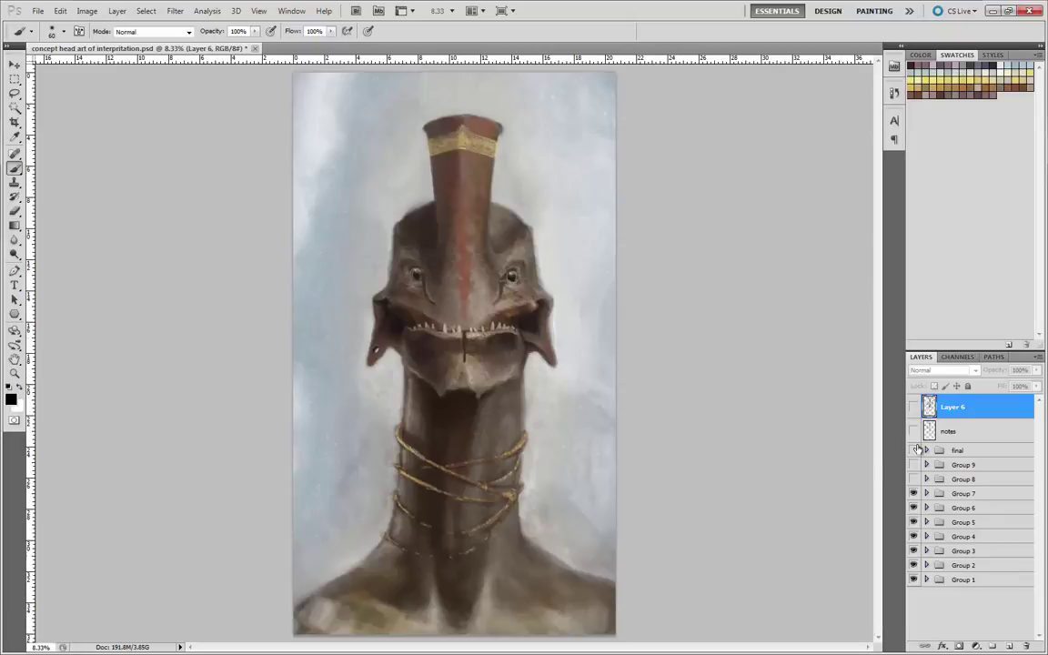
left_click(914, 450)
left_click(914, 449)
left_click(913, 492)
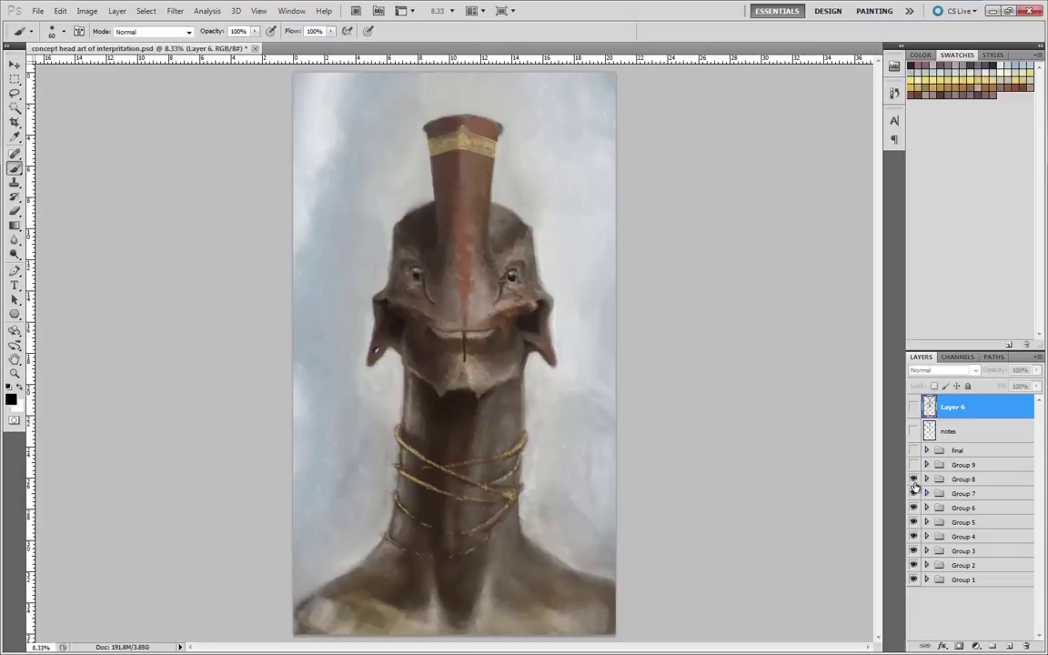
left_click(913, 492)
- Compare face versions with and without teeth via Group 8, leaving the closed-mouth version on
left_click(913, 479)
left_click(913, 479)
left_click(913, 485)
left_click(914, 488)
left_click(914, 483)
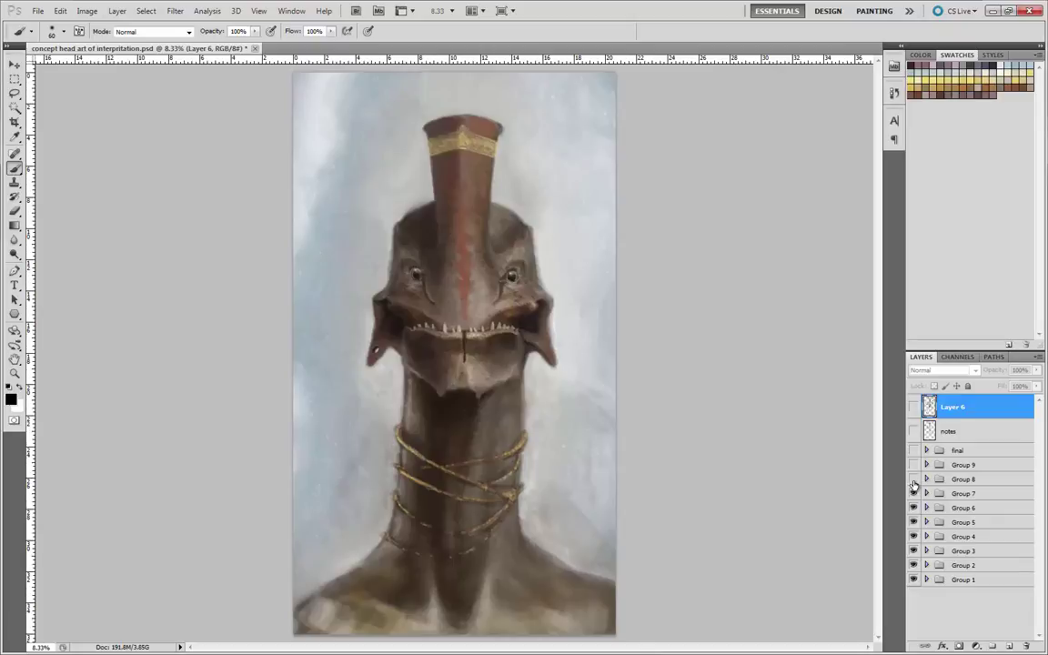
left_click(913, 479)
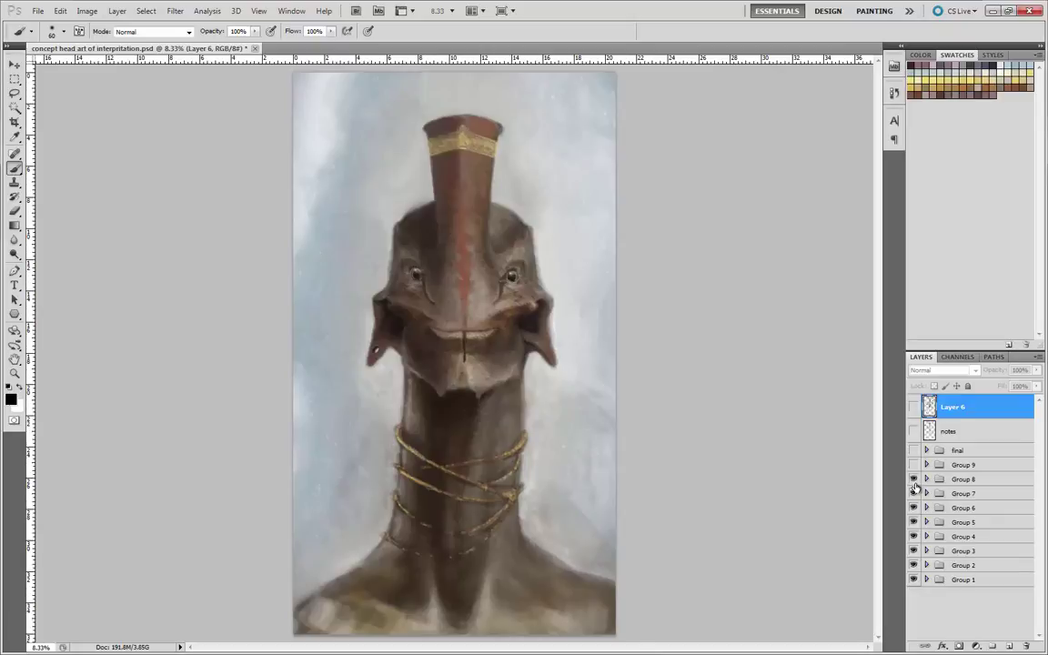
- Turn on Group 9, expand it, and hide its Layer 3 and Sketch4 copy
left_click(913, 464)
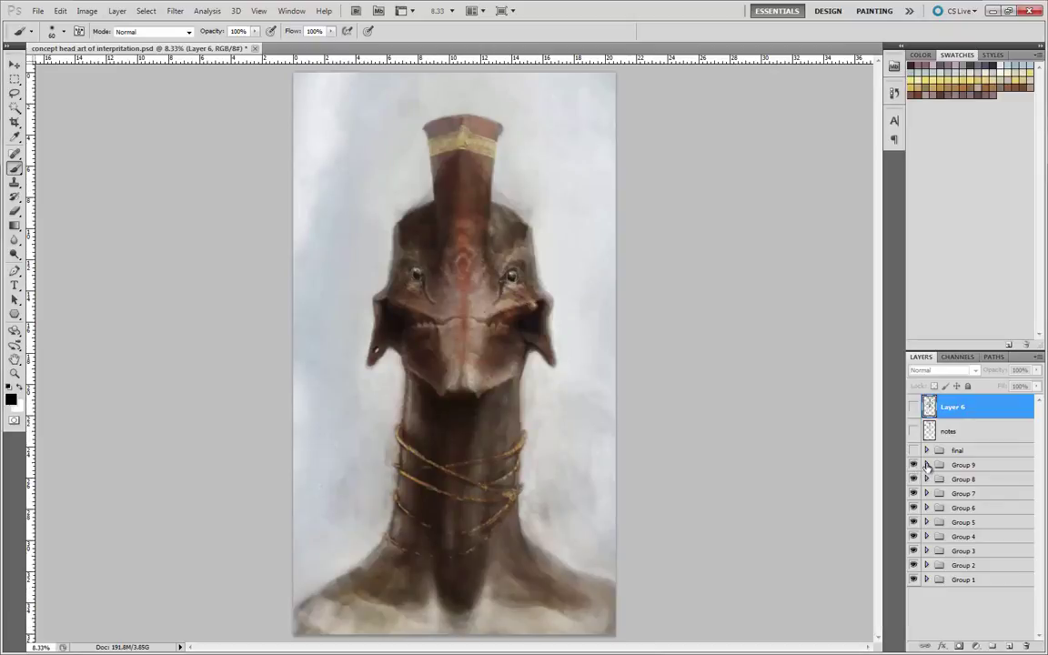
left_click(926, 465)
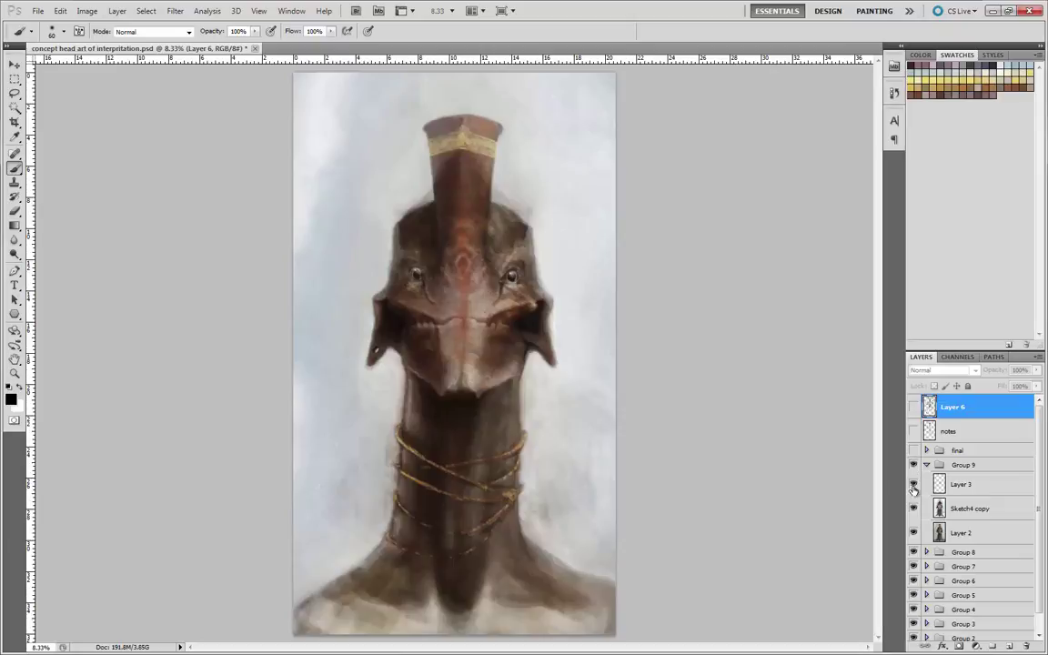
left_click_drag(913, 484, 914, 515)
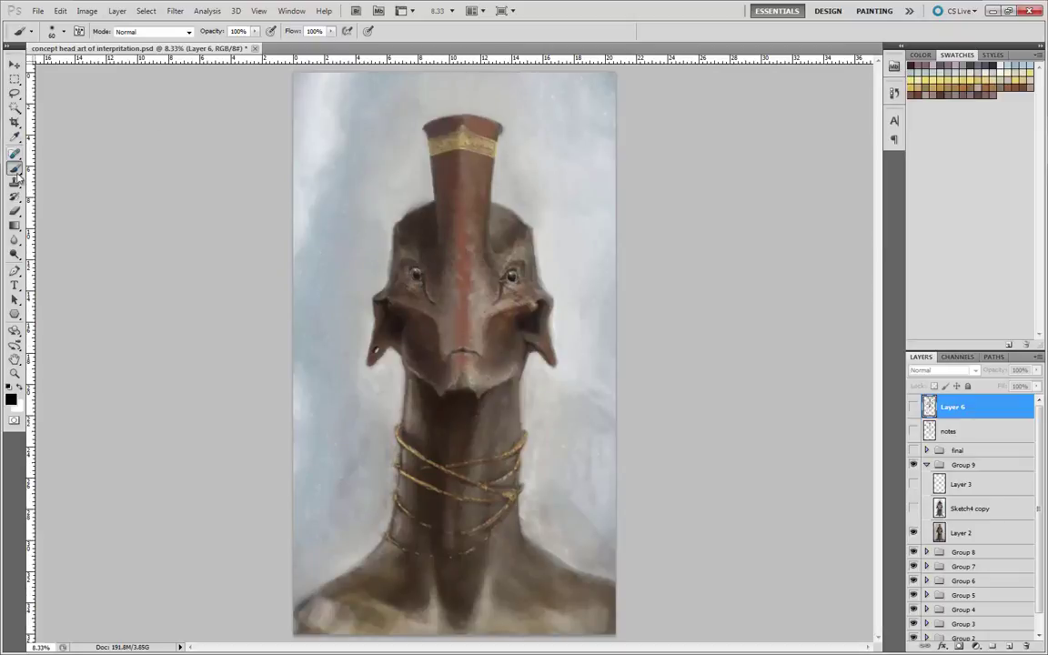
- Show Layer 6 and draw horizontal guide lines near the mouth, across the eyes and above them
left_click(913, 409)
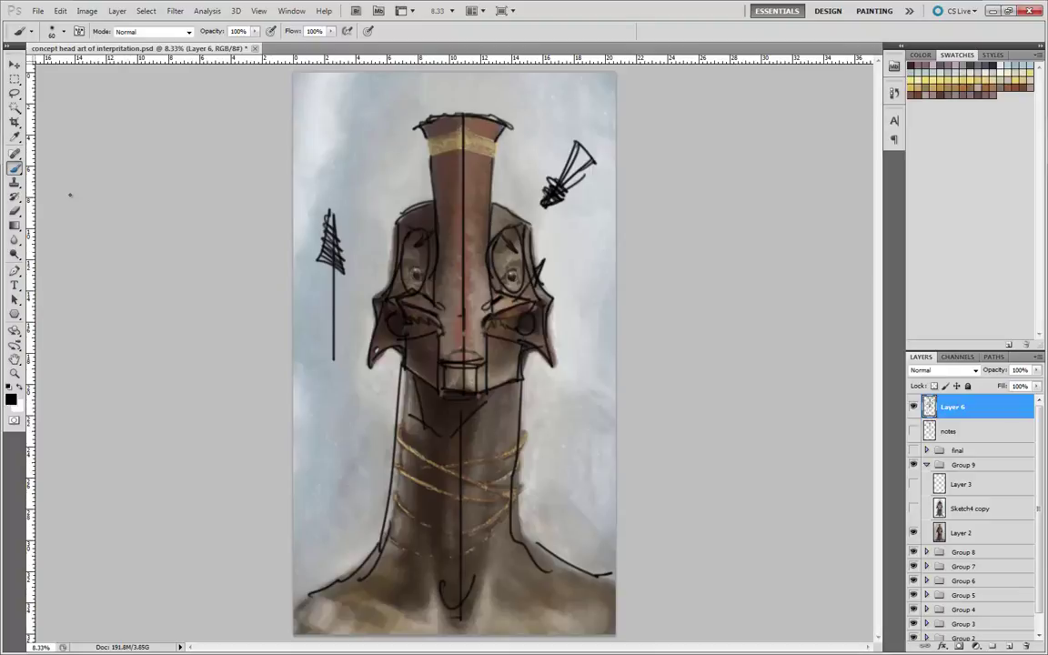
mouse_move(434, 351)
left_mouse_down()
mouse_move(494, 351)
mouse_move(432, 320)
left_mouse_up()
left_click_drag(491, 277, 414, 277)
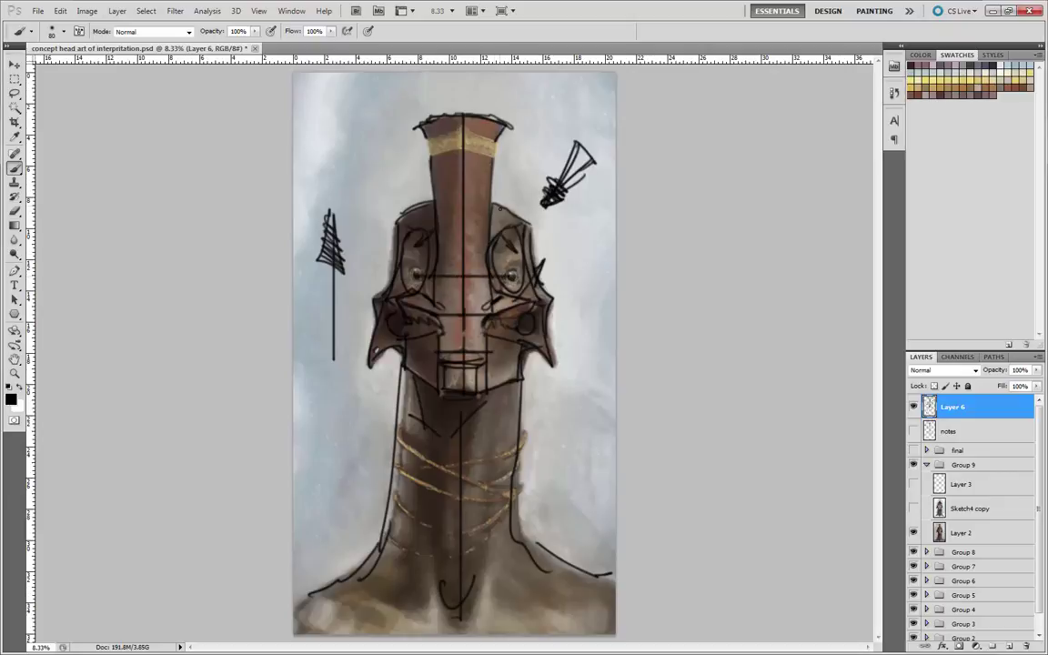
left_click_drag(506, 204, 404, 204)
- Hide Layer 6's line sketch and enlarge the brush from 80 to 100
left_click(914, 406)
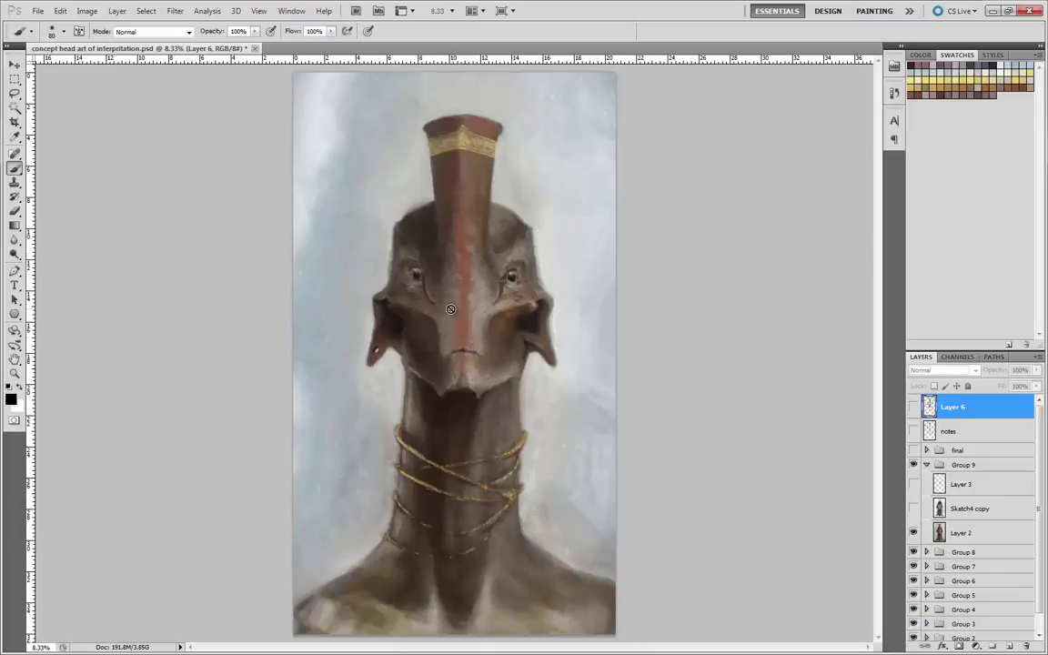
key("bracketright")
key("bracketright")
left_click(914, 407)
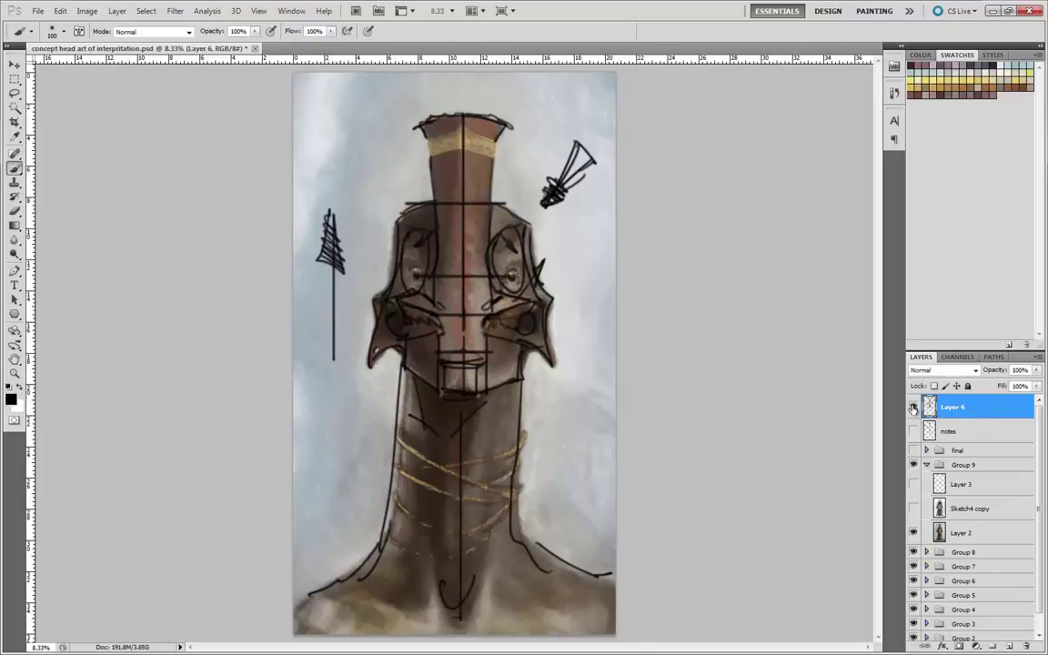
left_click(913, 407)
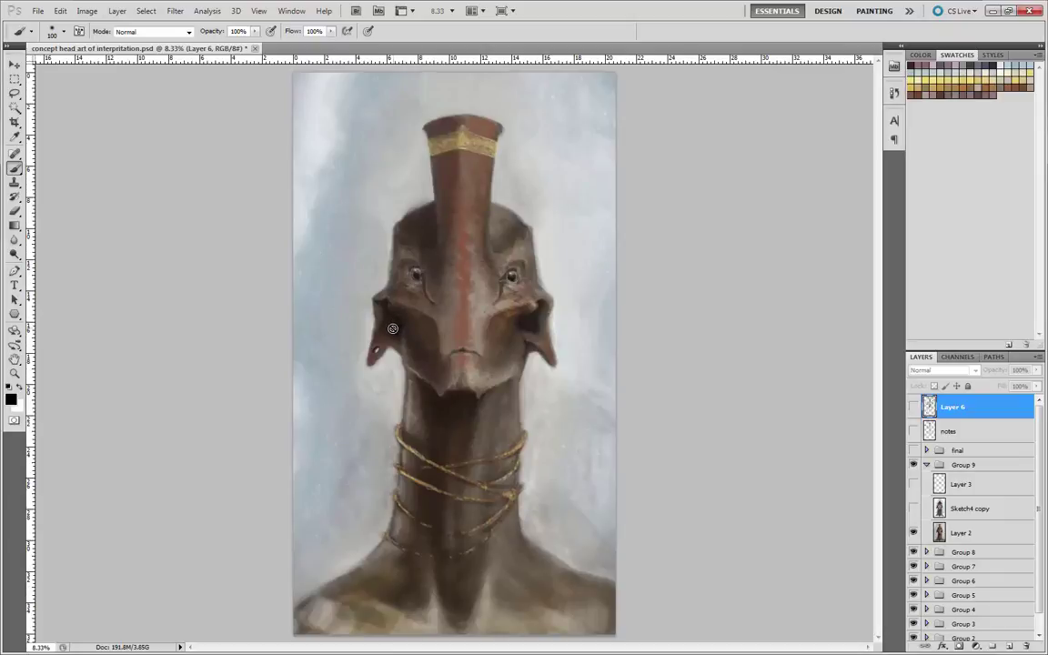
- Toggle the reddish Sketch4 copy on and off to compare versions, leaving it visible
left_click(913, 509)
left_click(913, 511)
left_click(913, 511)
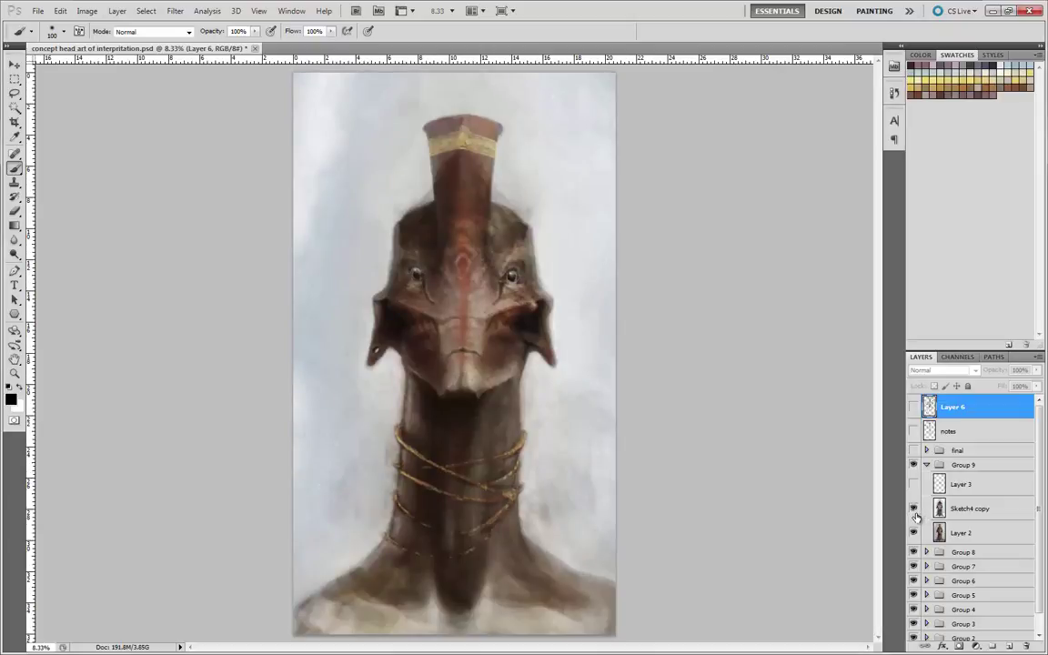
left_click(913, 511)
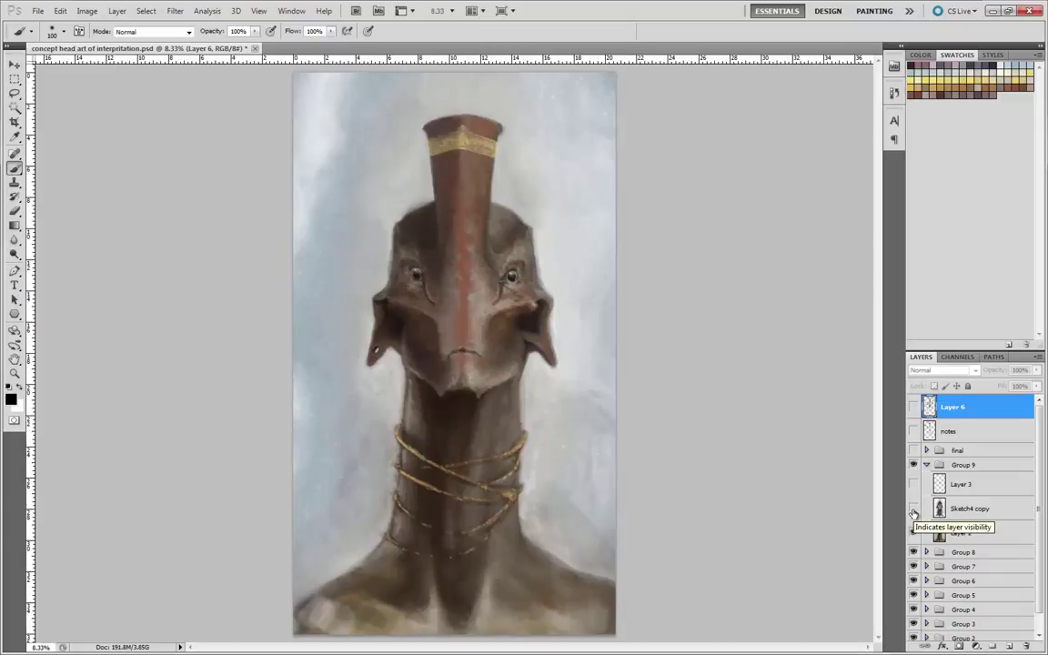
left_click(913, 511)
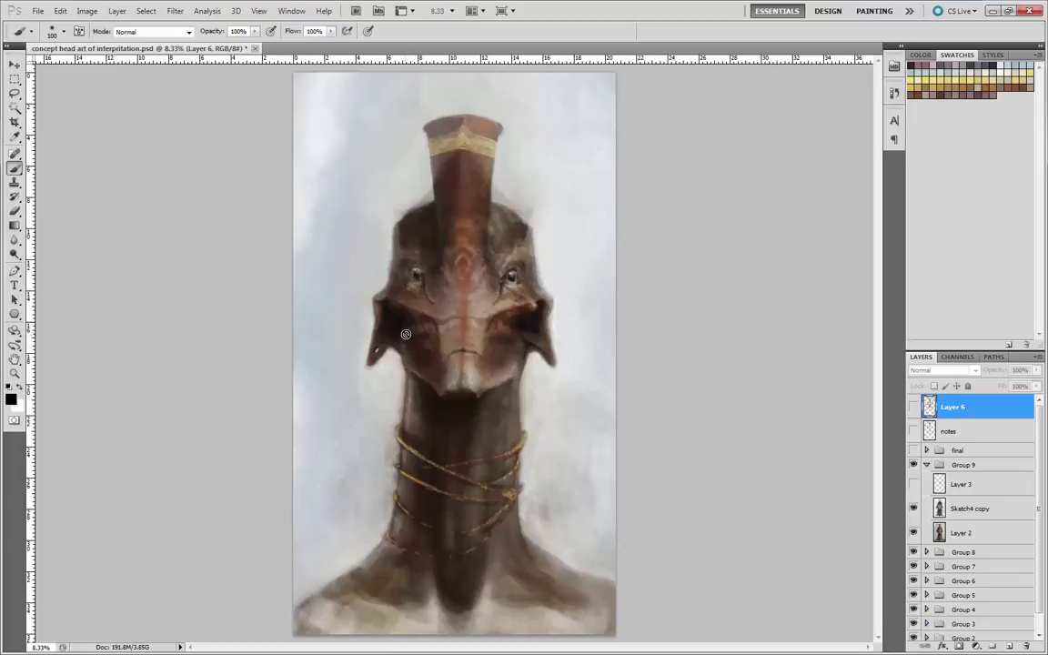
- Add heavier hatching to the left arrow note, then hide the line sketch and show Layer 3
left_click(914, 407)
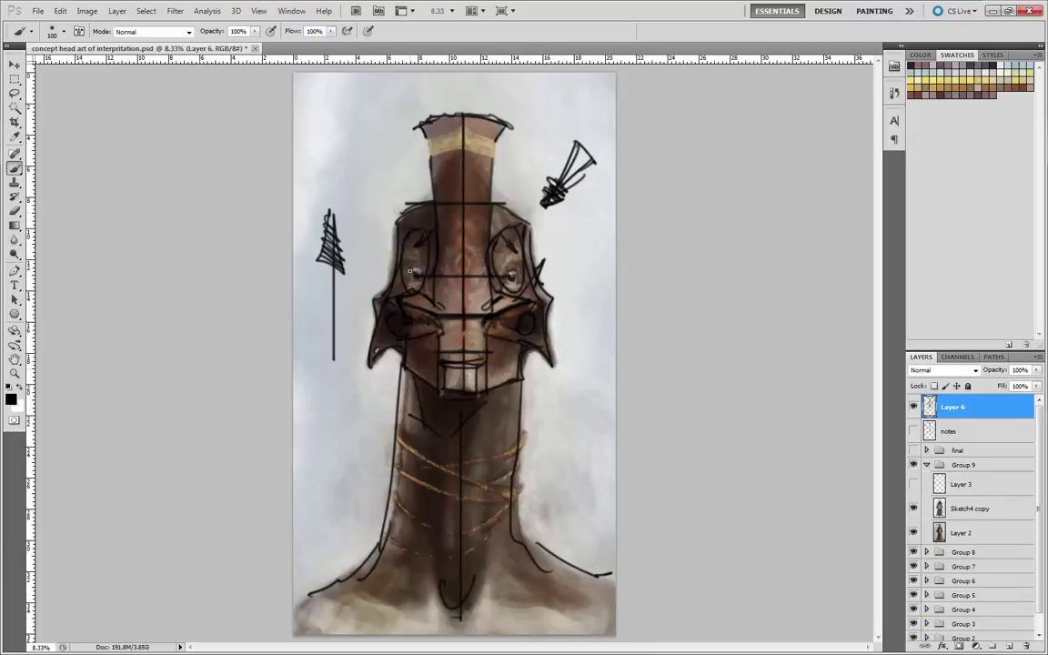
mouse_move(329, 218)
left_mouse_down()
mouse_move(327, 238)
mouse_move(332, 200)
mouse_move(325, 369)
mouse_move(322, 322)
mouse_move(329, 354)
left_mouse_up()
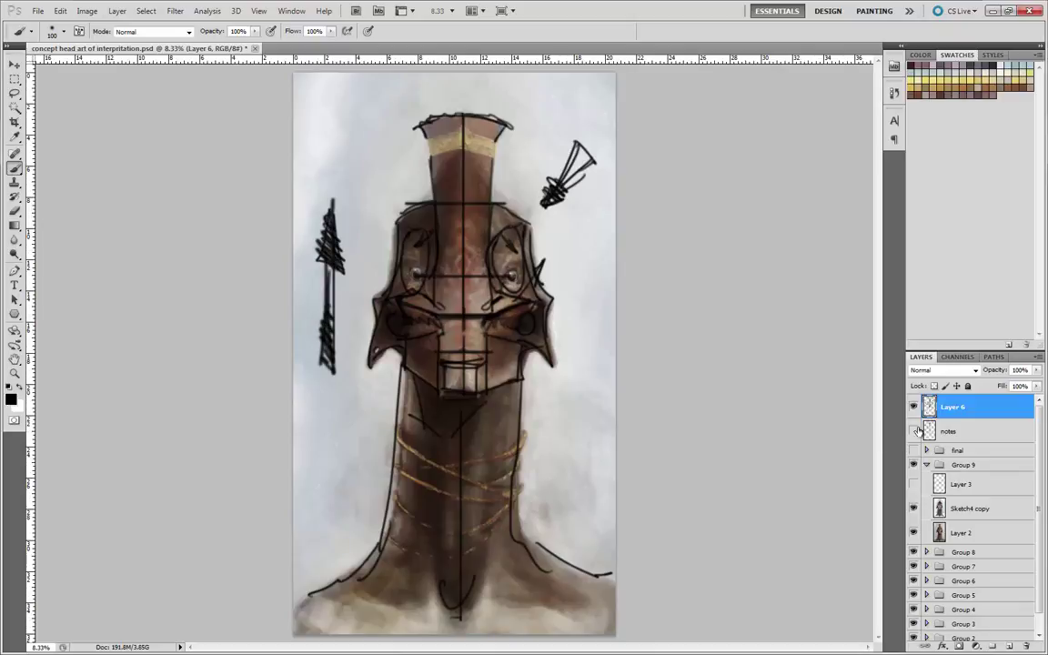
left_click(914, 511)
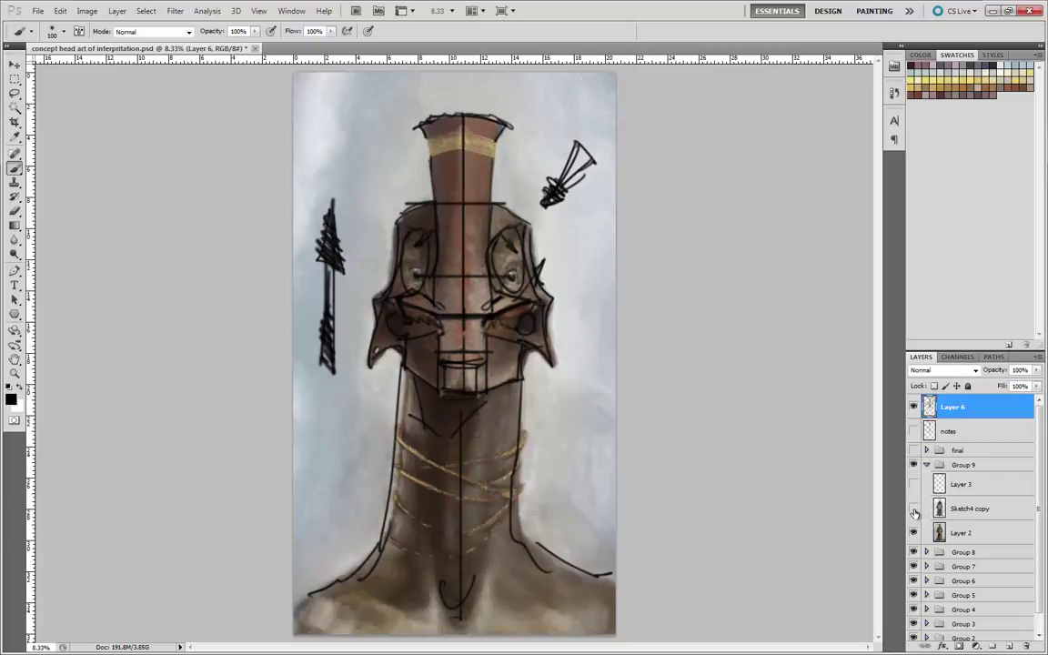
left_click(914, 510)
left_click(914, 408)
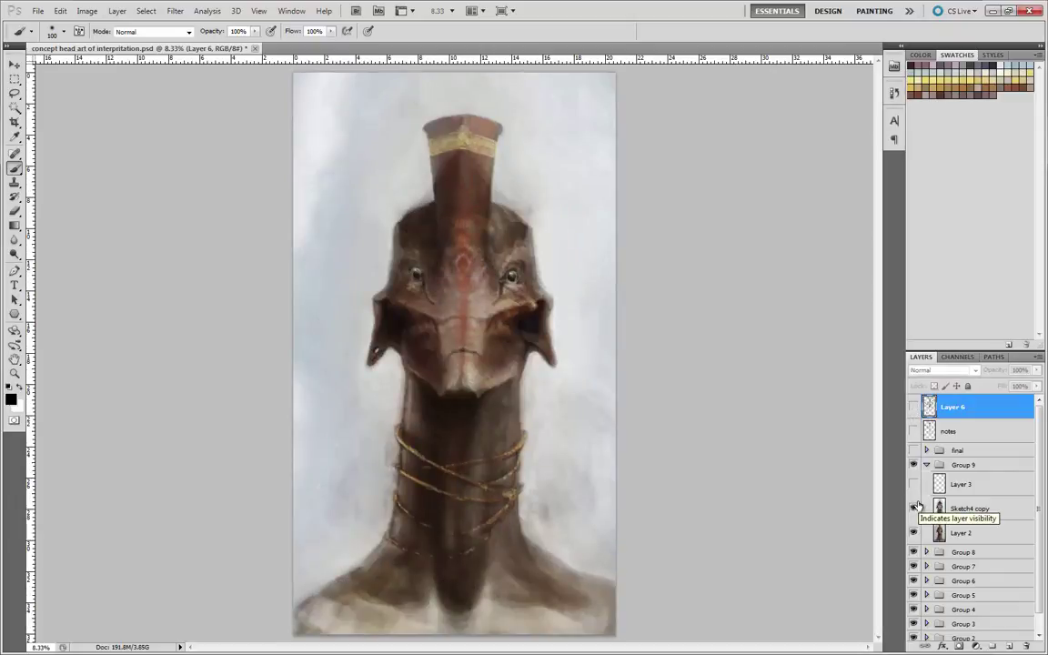
left_click(914, 485)
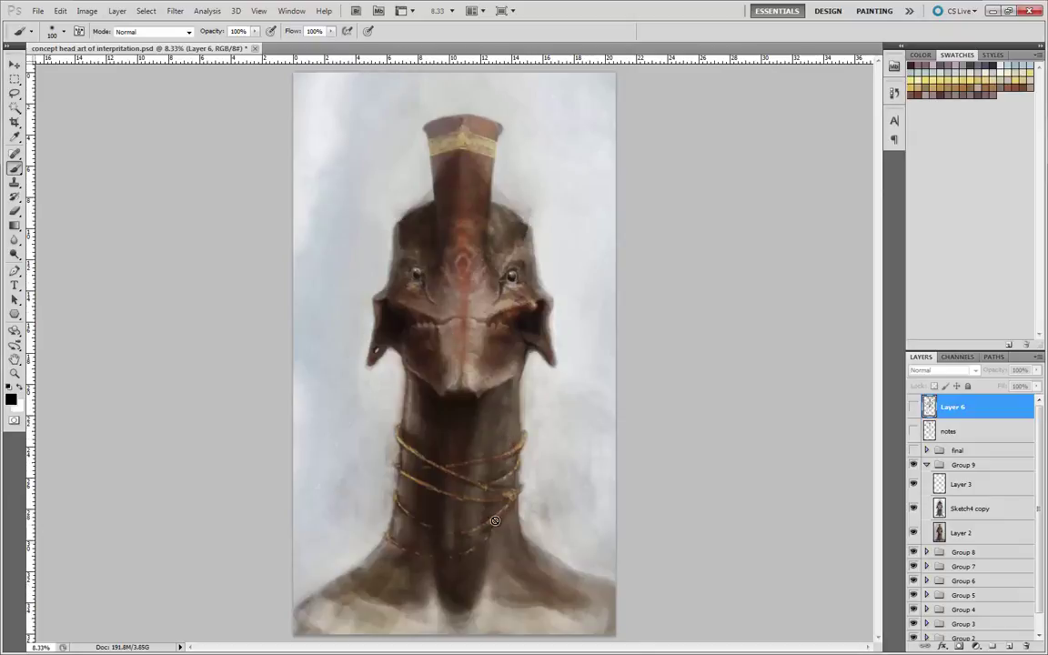
- Test brush sizes, shrinking the brush to 80 and back to 100
key("bracketleft")
key("bracketleft")
key("bracketright")
key("bracketright")
- Collapse Group 9 and make the final group visible, checking its contents
left_click(925, 464)
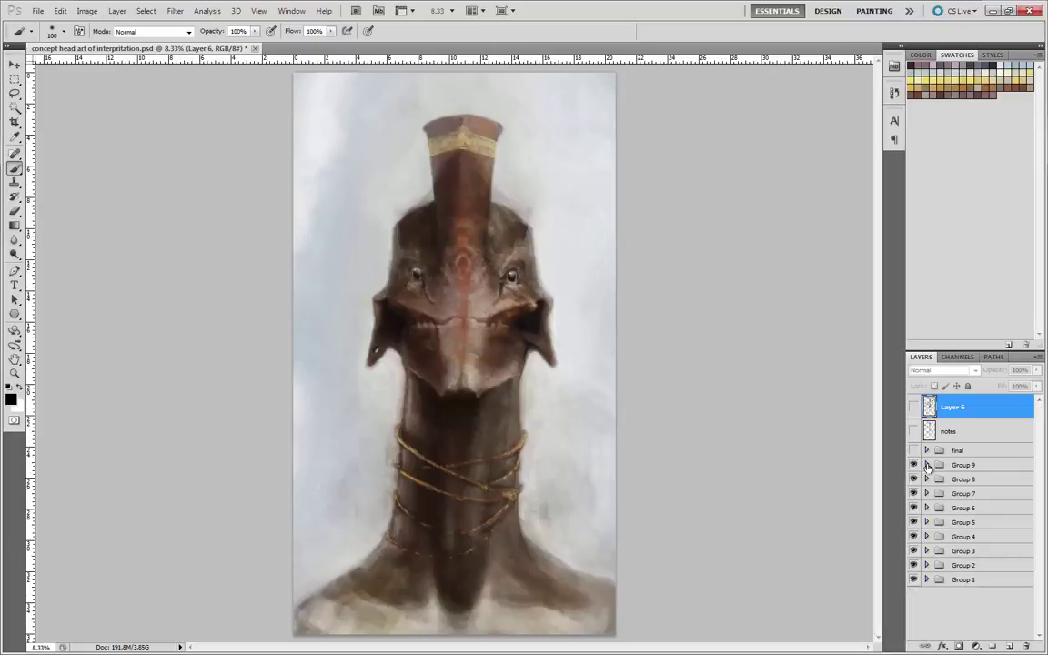
left_click(913, 450)
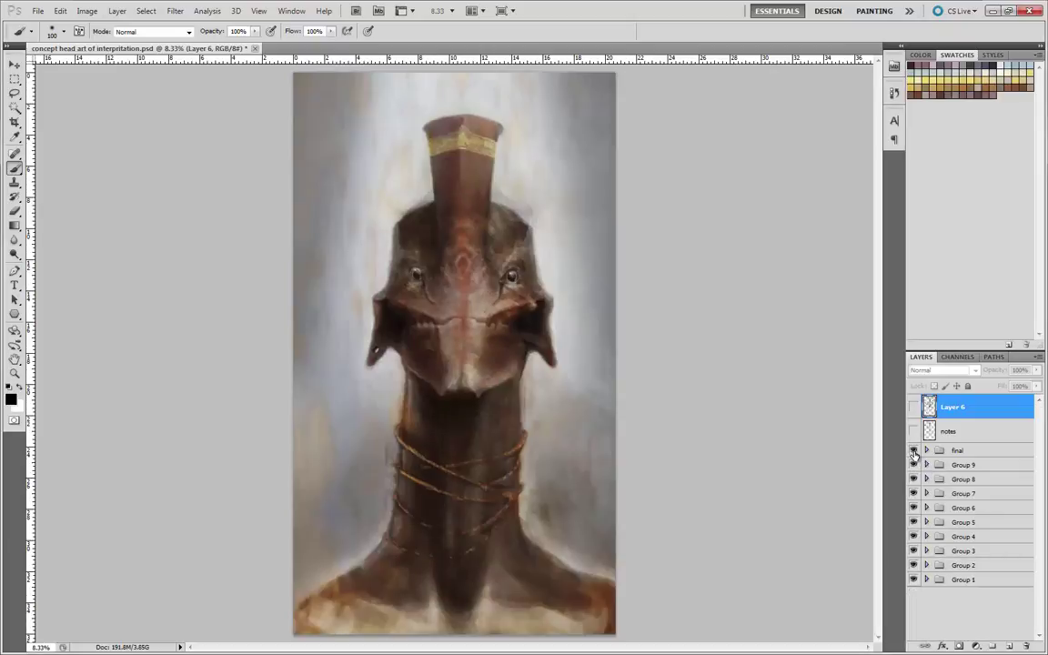
left_click(925, 450)
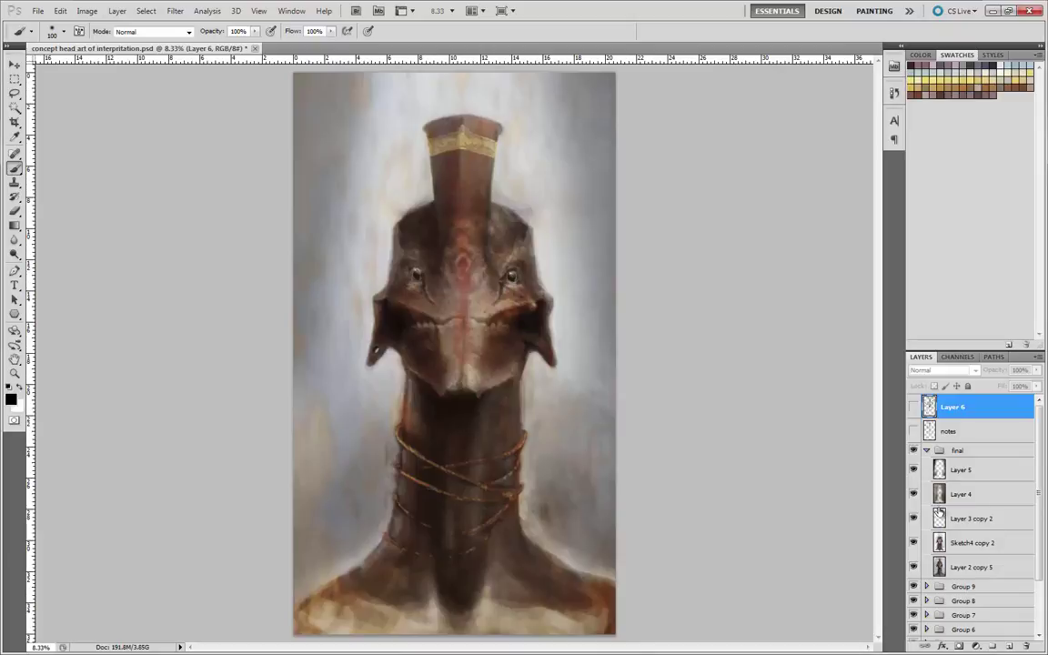
left_click(926, 451)
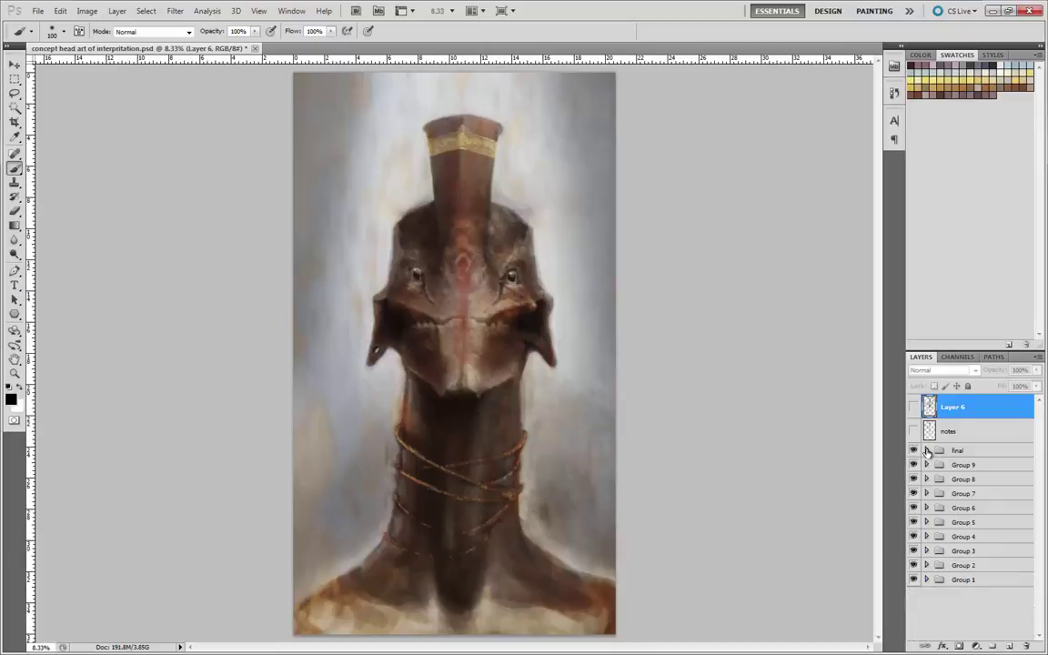
- Create a new empty Layer 7 and place it below the notes layer
left_click(946, 431)
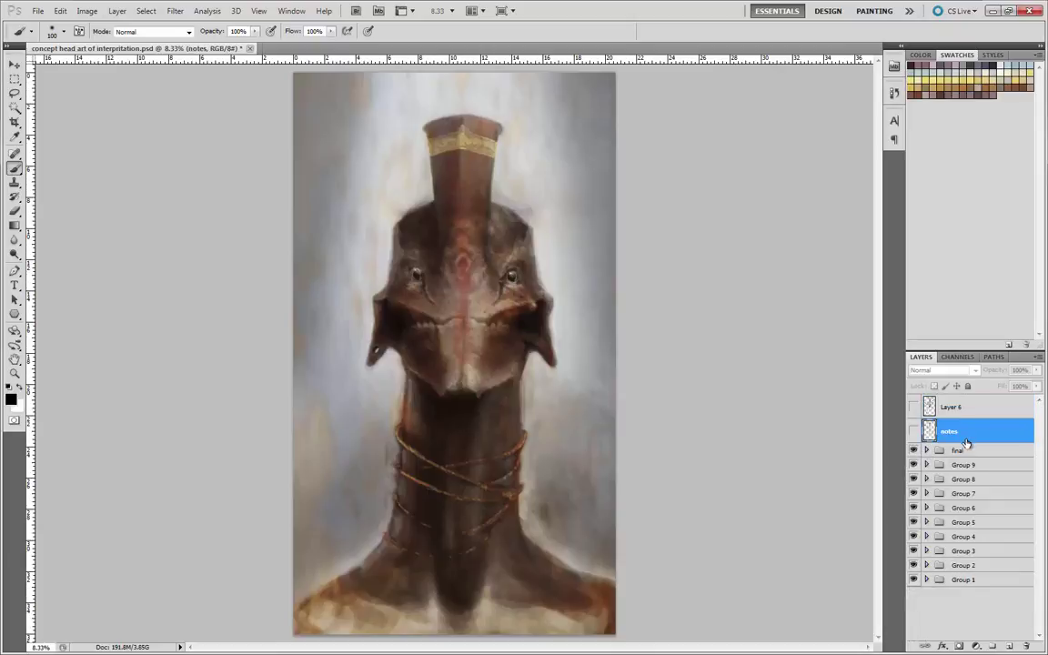
left_click(1007, 644)
left_click_drag(955, 433, 956, 474)
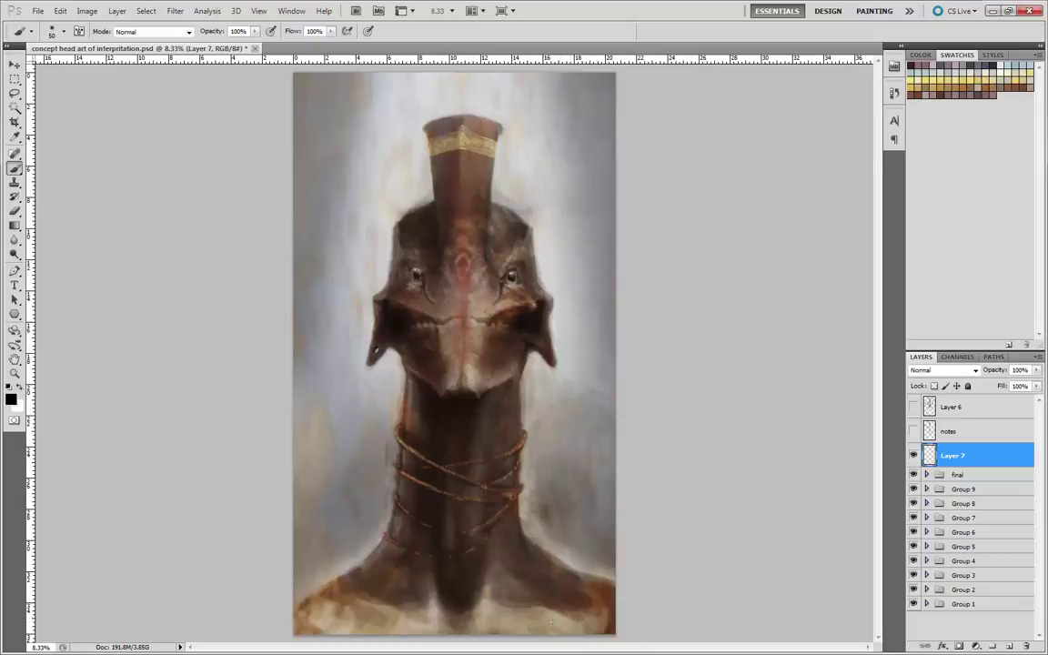
- Brush a signature and an underline stroke in the painting's lower-right corner
mouse_move(551, 624)
left_mouse_down()
mouse_move(578, 584)
mouse_move(573, 607)
mouse_move(583, 606)
left_mouse_up()
left_click_drag(554, 597, 514, 602)
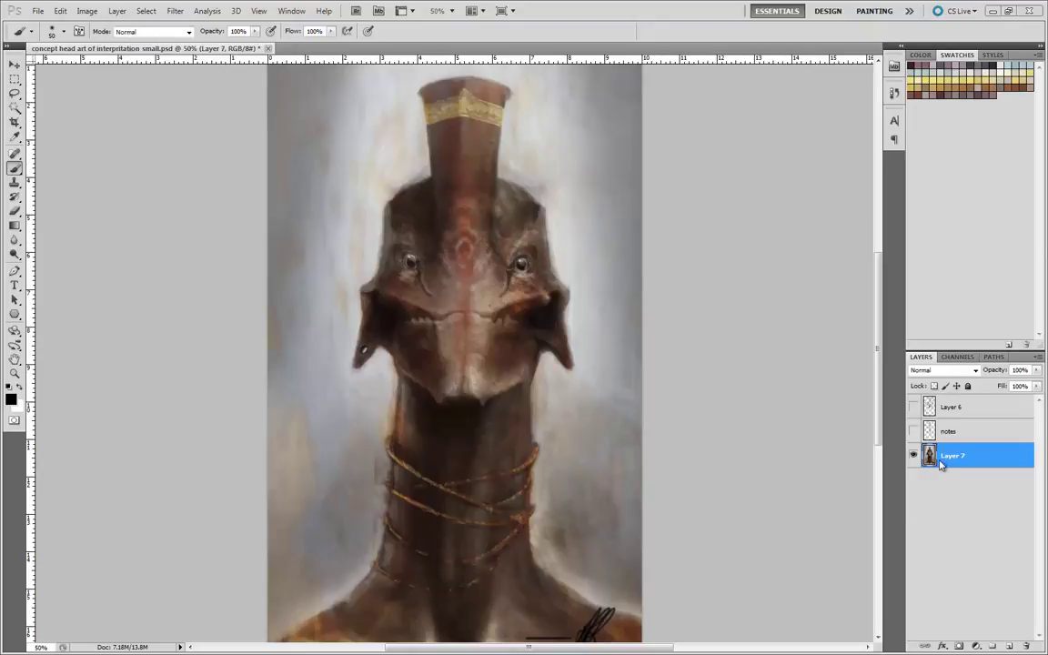
- Check the notes guide lines and Layer 6 sketch by toggling them, leaving both hidden
left_click(932, 429)
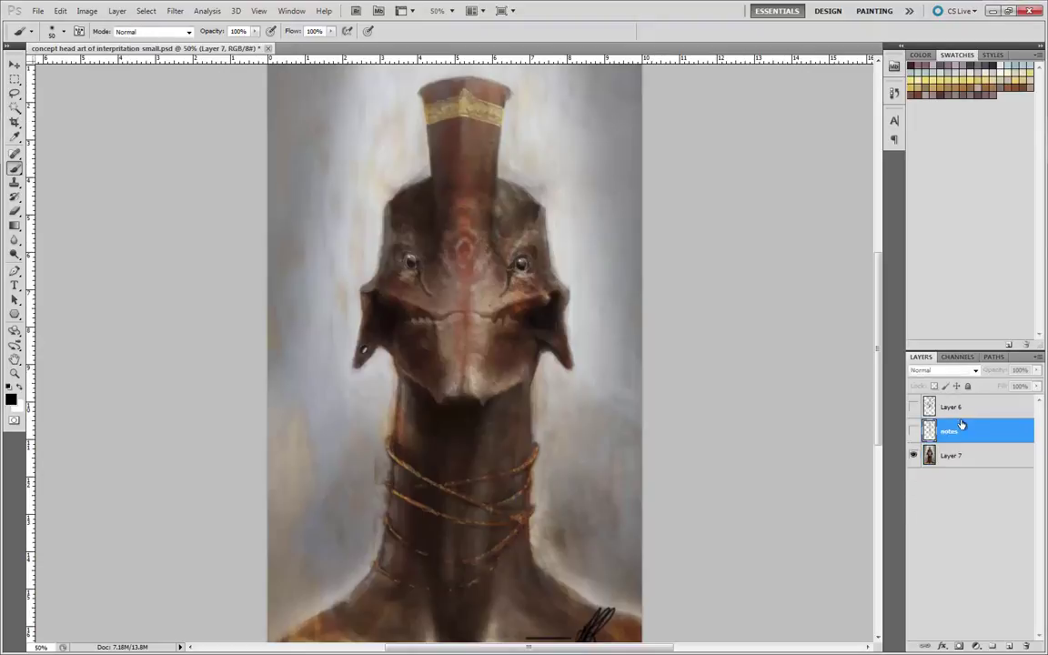
left_click(914, 430)
left_click(913, 430)
left_click(914, 407)
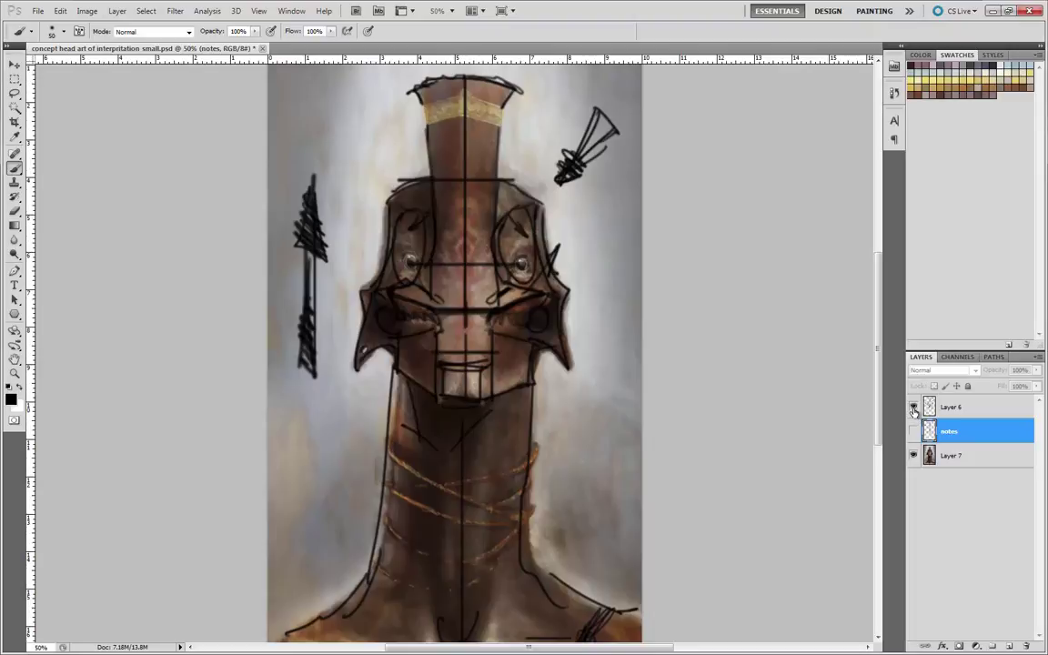
left_click(914, 411)
left_click(914, 432)
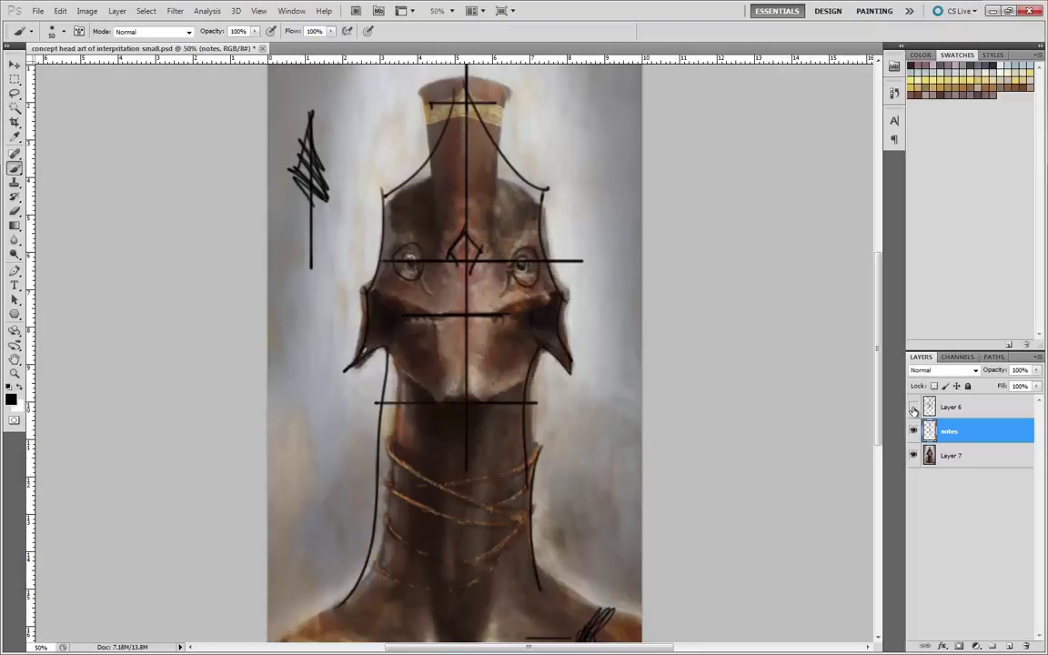
left_click(913, 406)
left_click(913, 406)
left_click(913, 430)
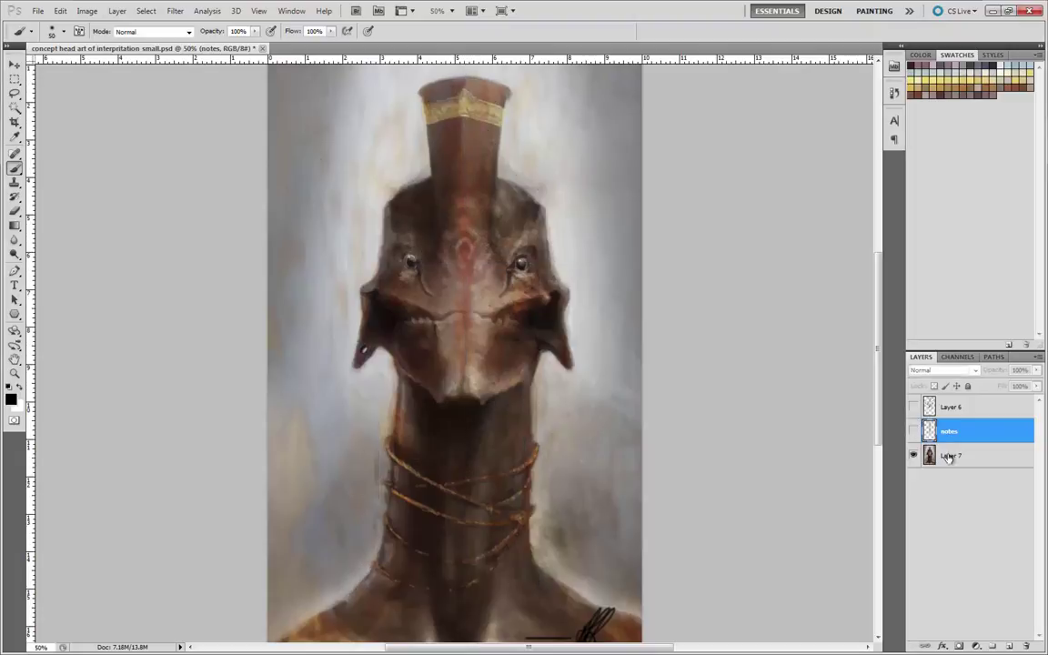
- Scale Layer 6, notes and Layer 7 to about 48.55% and place them centre-left
left_click(950, 454)
left_click(949, 412, "shift")
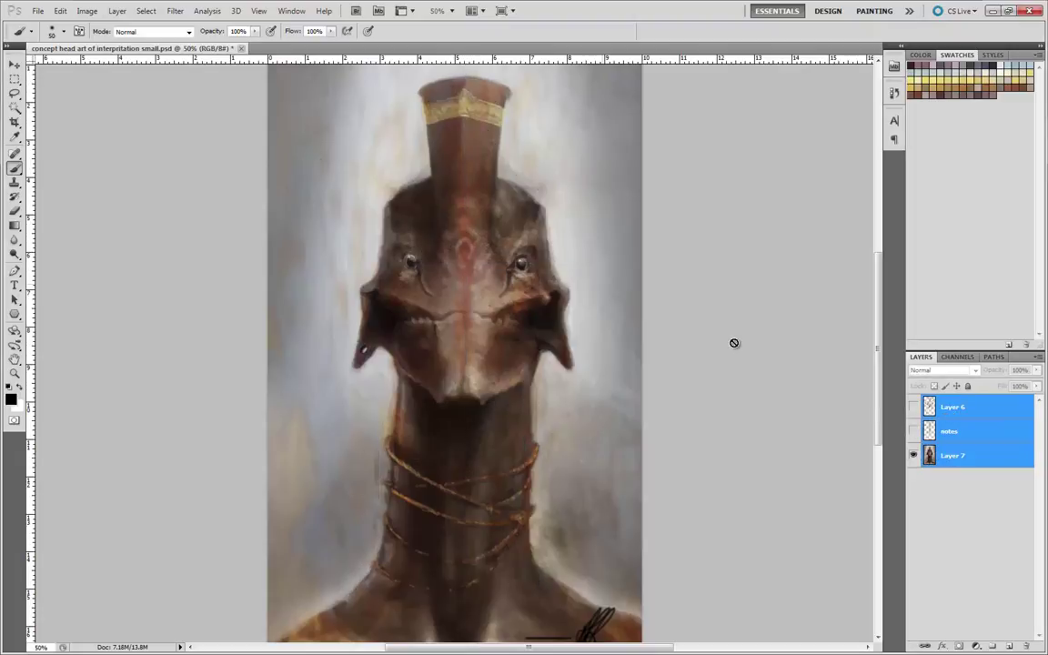
left_click(14, 66)
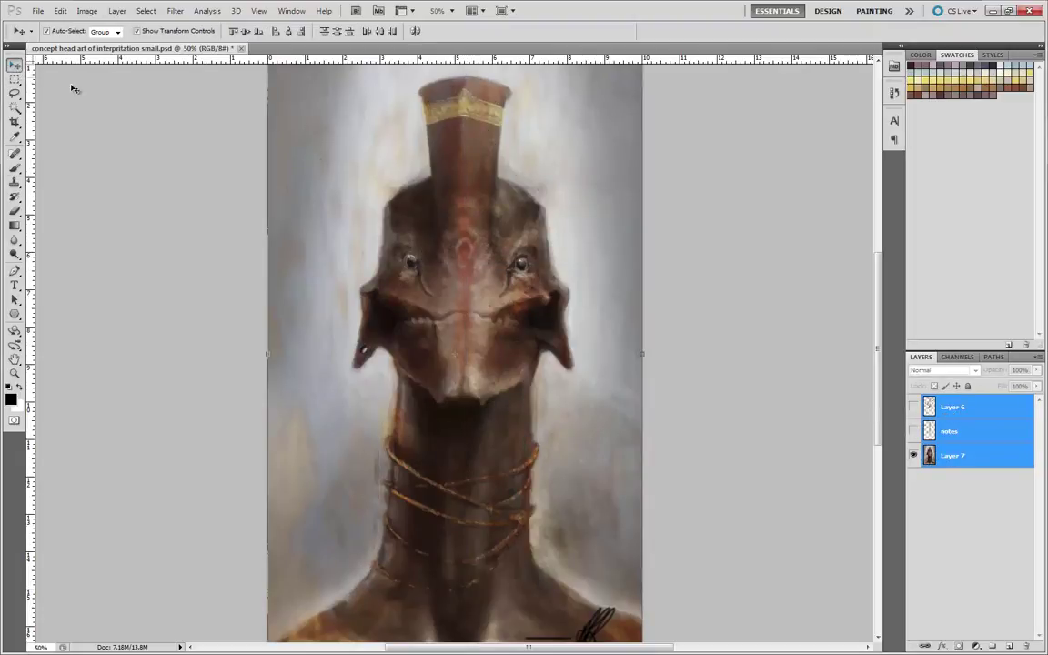
key("ctrl+minus")
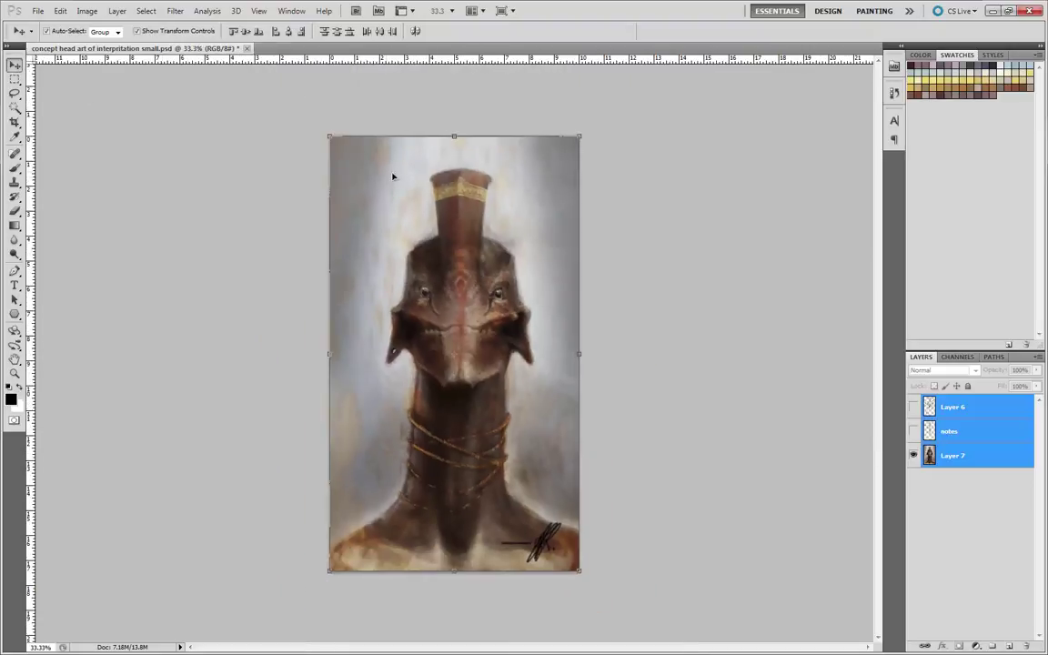
left_click_drag(328, 137, 455, 360)
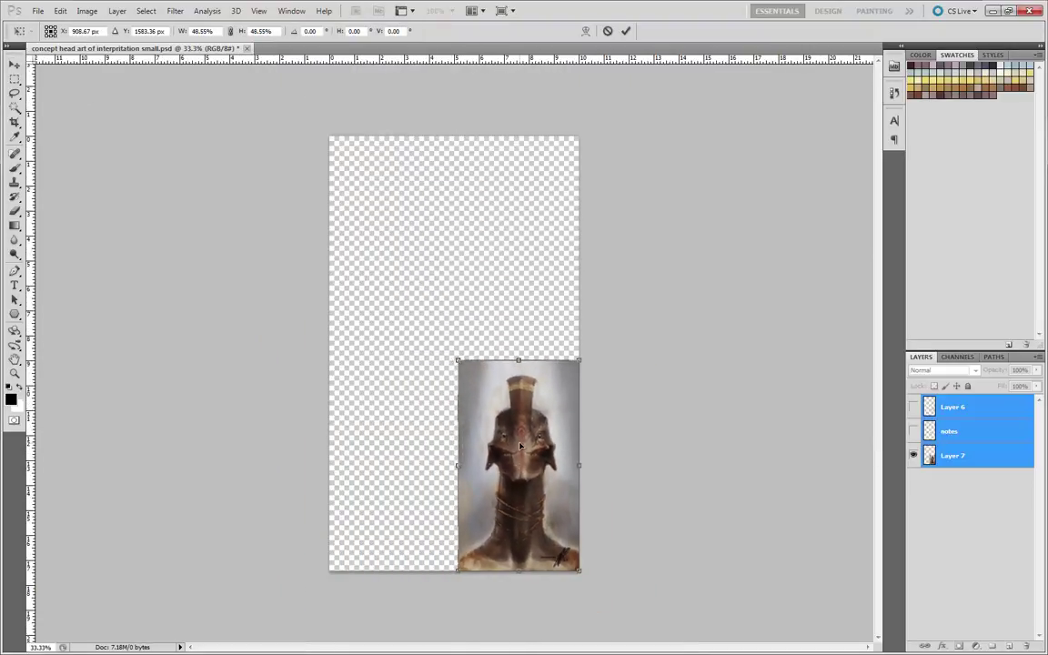
left_click_drag(517, 441, 404, 366)
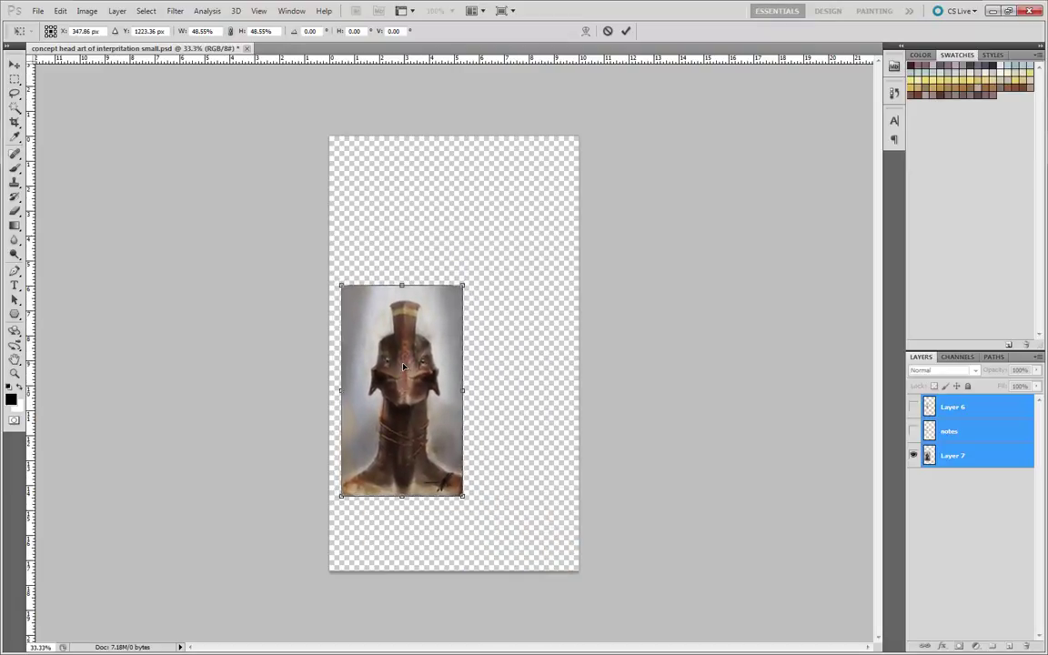
key("Return")
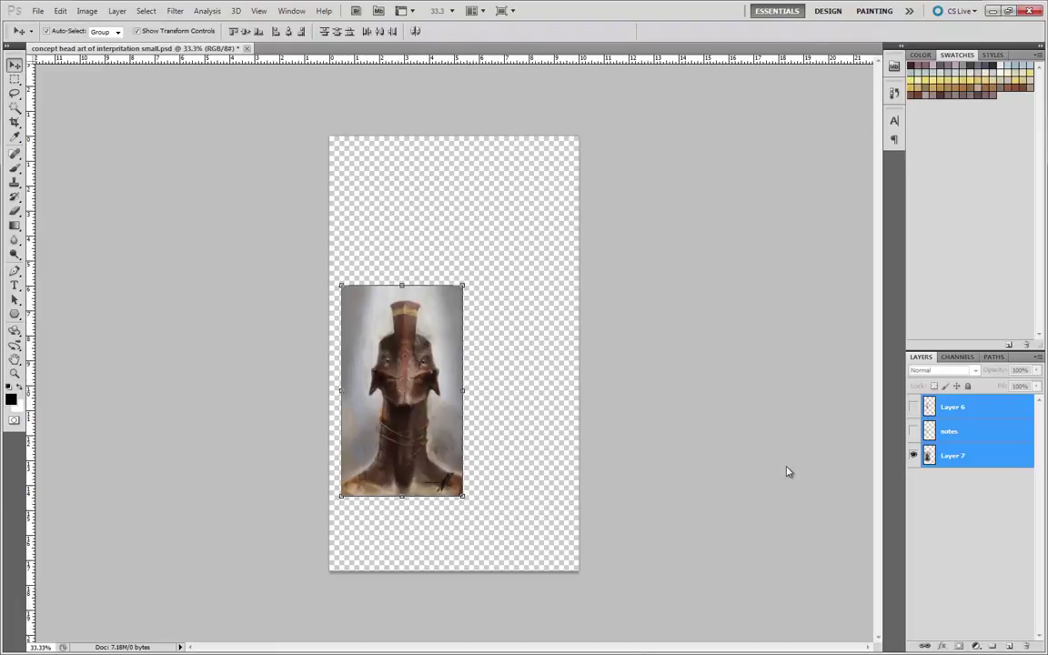
left_click(929, 456)
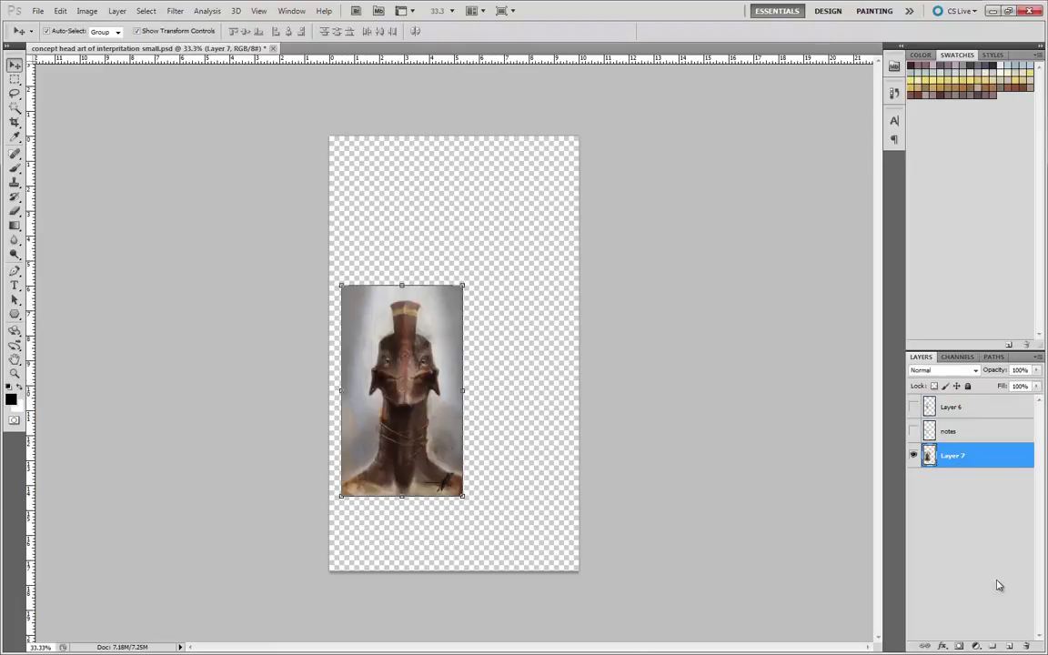
- Add a new layer beneath the painting and fill it with white
left_click(1009, 646)
left_click_drag(933, 457, 958, 503)
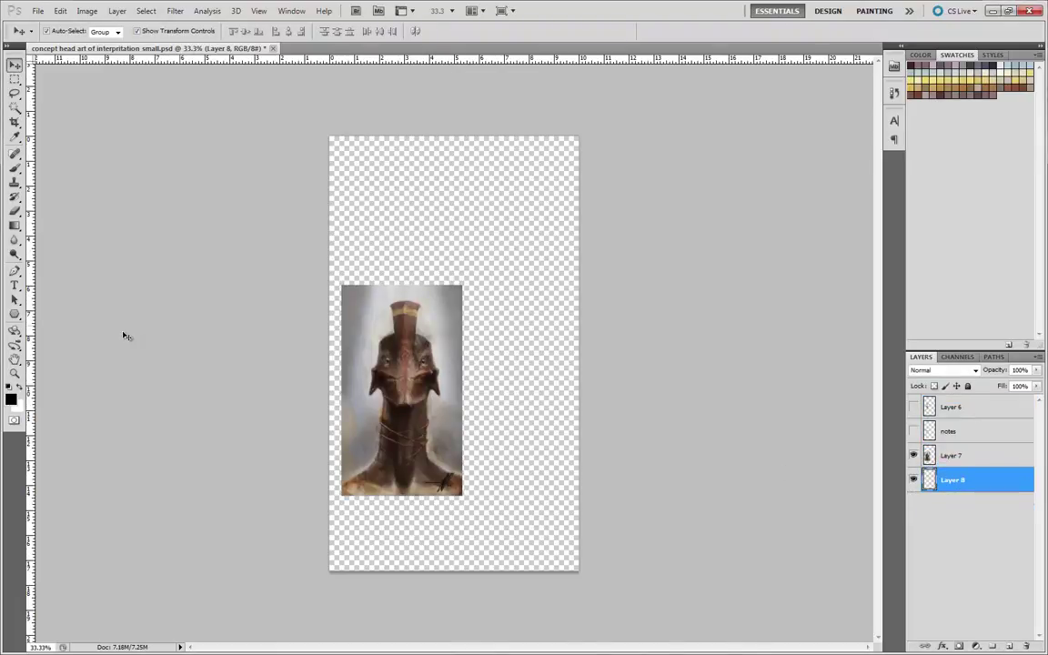
key("x")
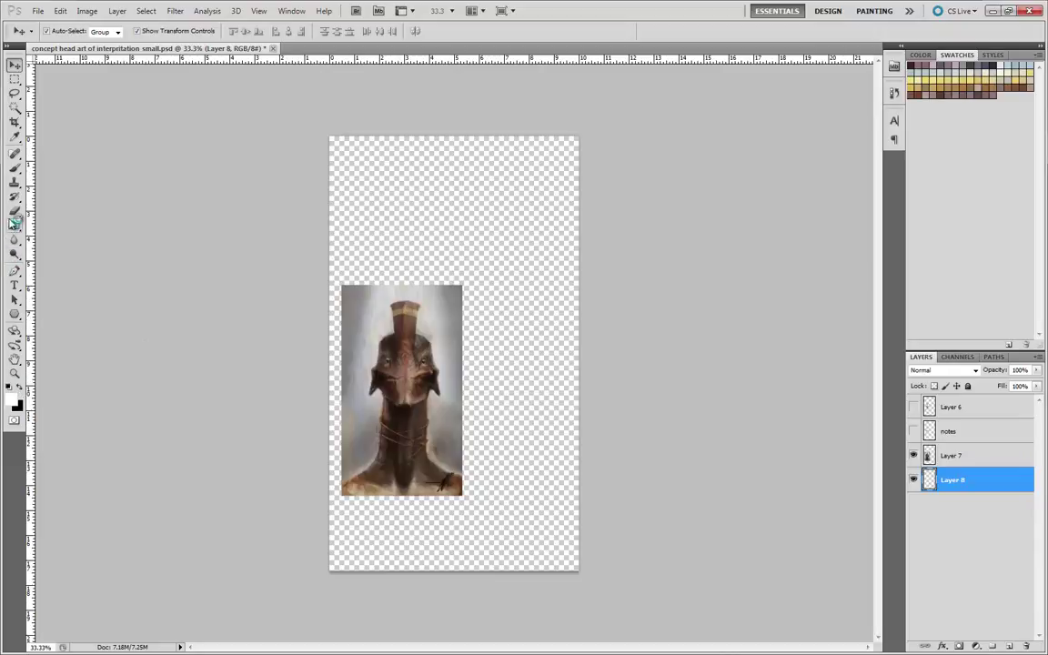
left_click_drag(14, 224, 60, 235)
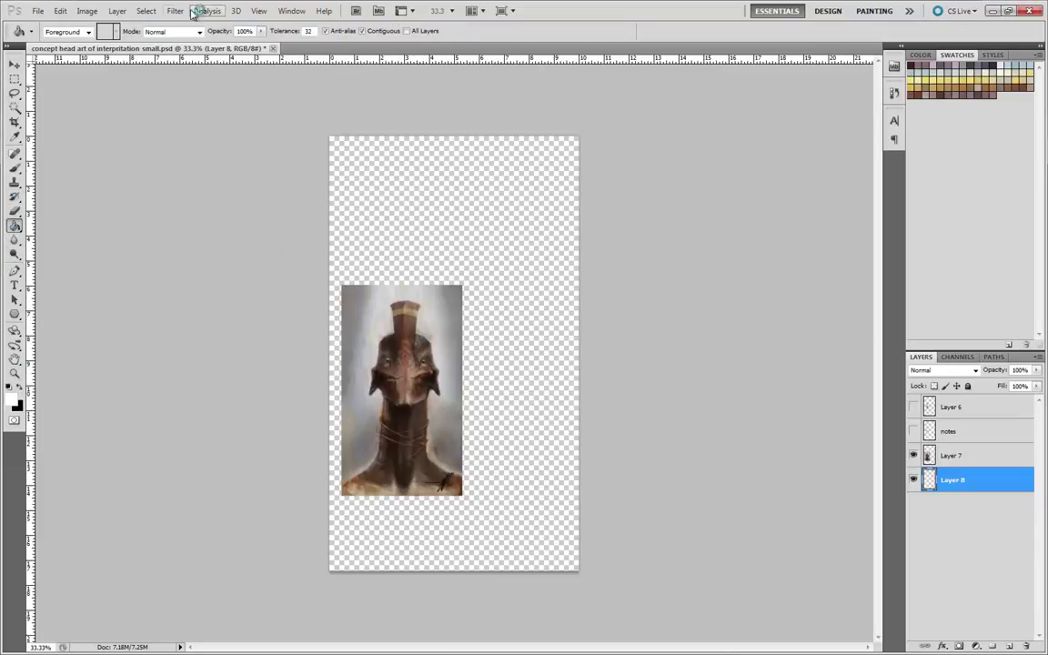
left_click(348, 203)
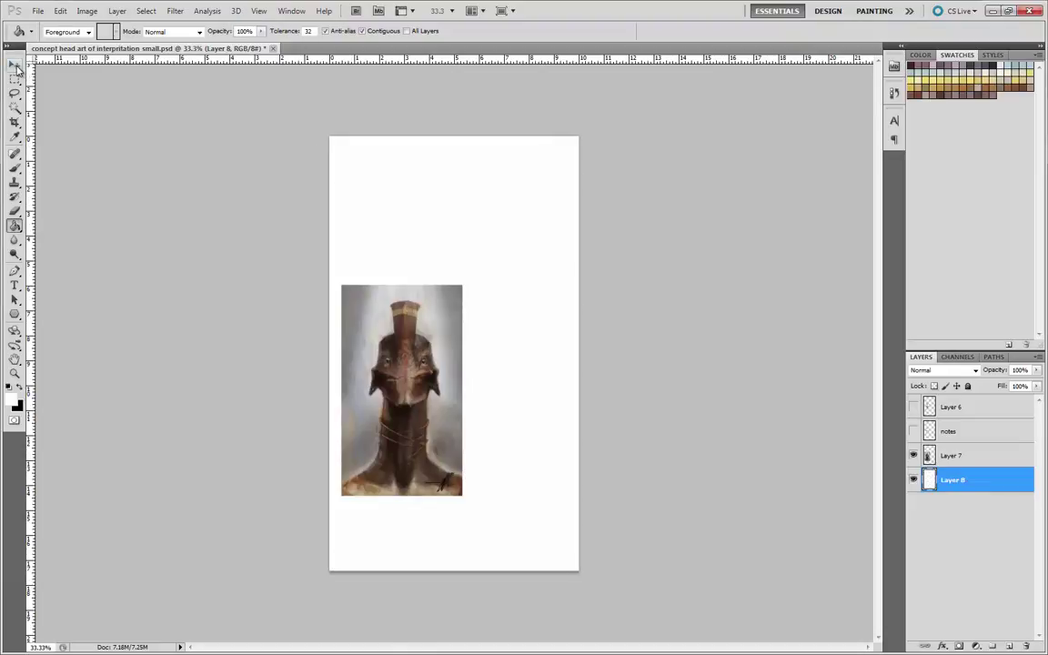
- Set the brush opacity to 18% and add a new empty layer above Layer 6
left_click(15, 167)
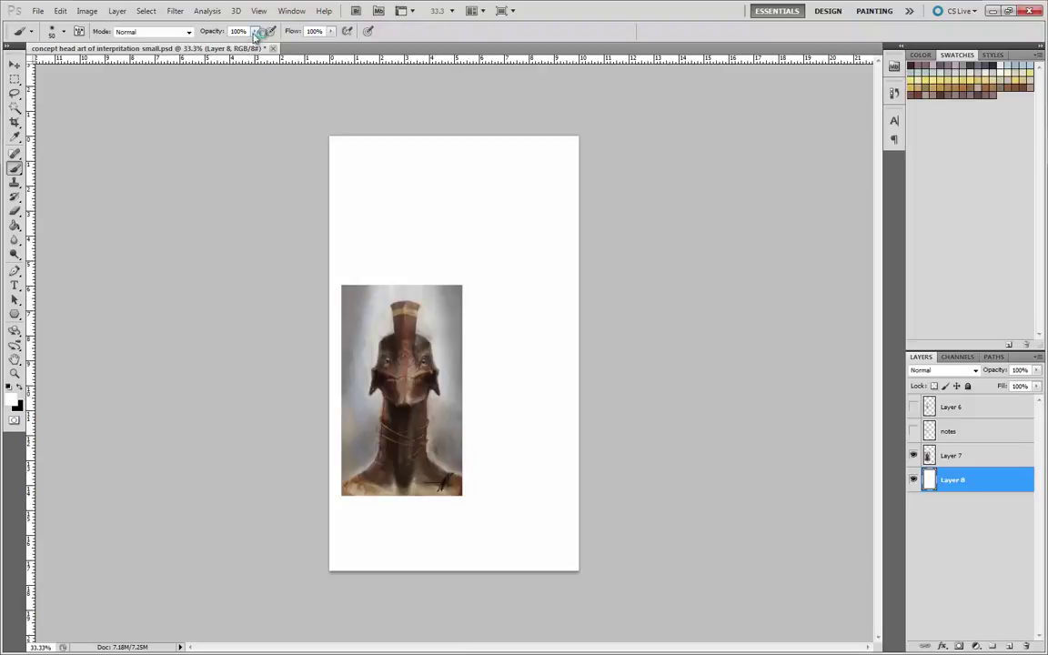
left_click_drag(257, 33, 207, 52)
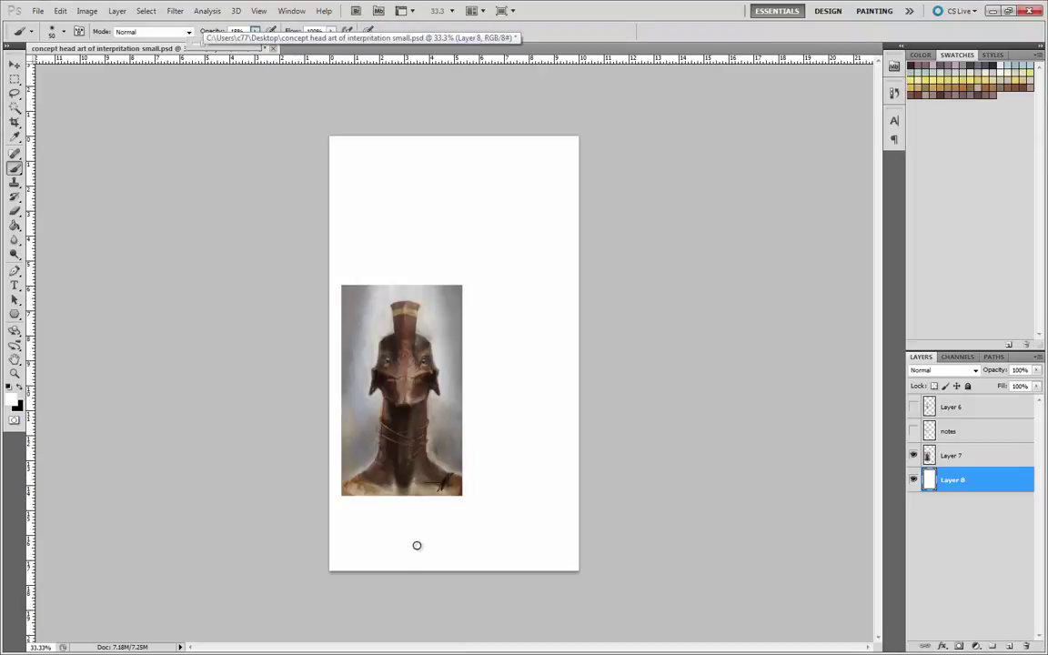
scroll(417, 545, "up", 2)
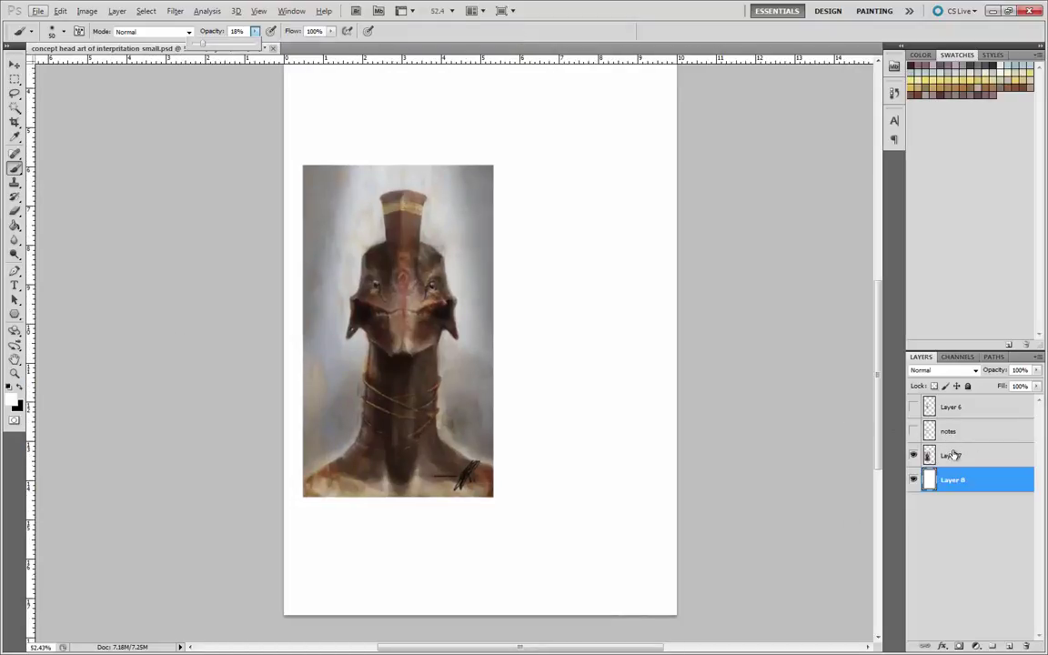
left_click(913, 406)
left_click(913, 431)
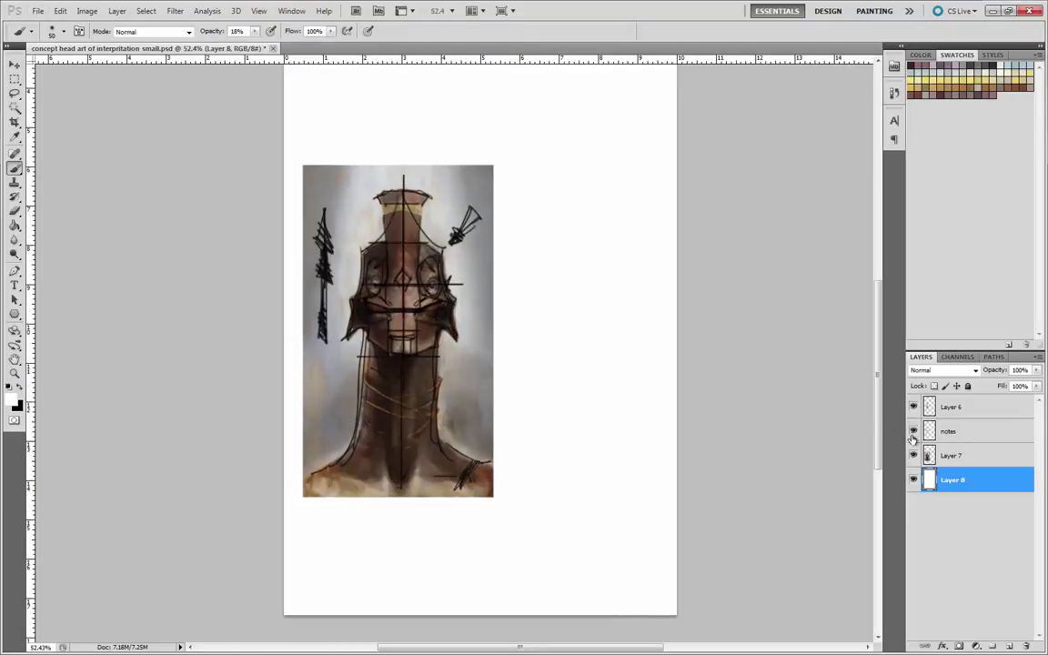
left_click(913, 432)
left_click(913, 407)
left_click(951, 406)
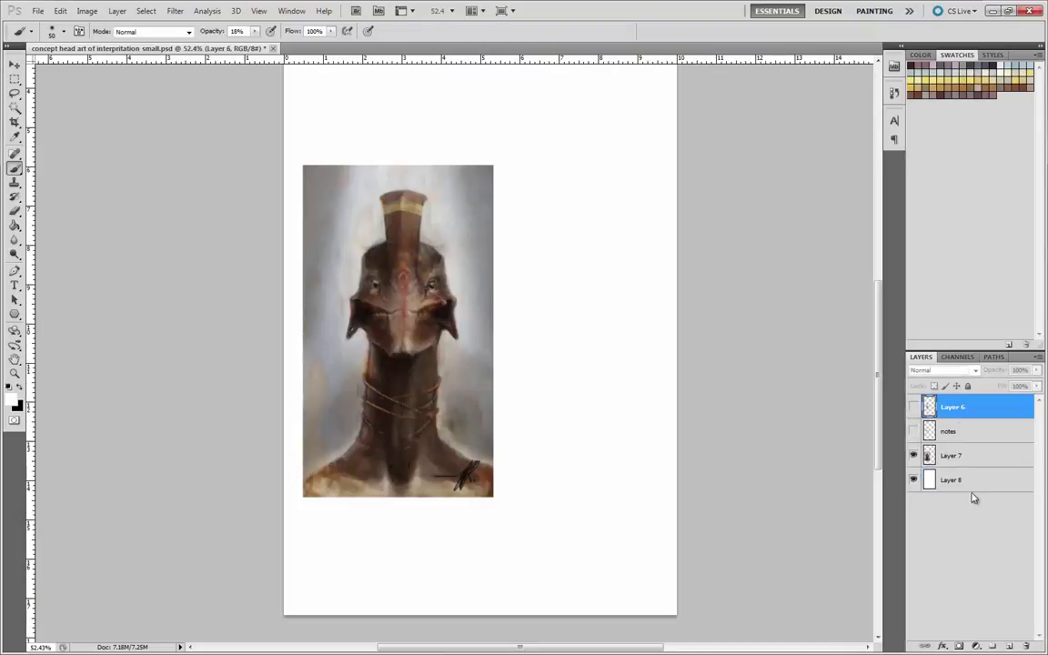
key("ctrl+shift+alt+n")
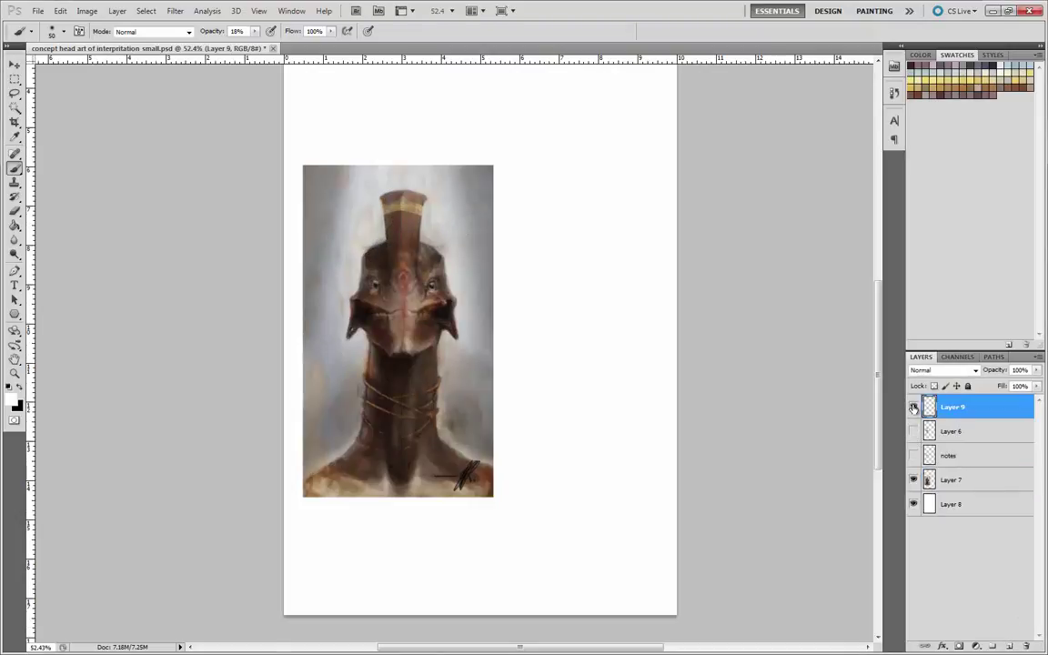
- Rename the new layer 'guides', zoom in on the painting and shrink the brush to 6
double_click(952, 407)
type("des")
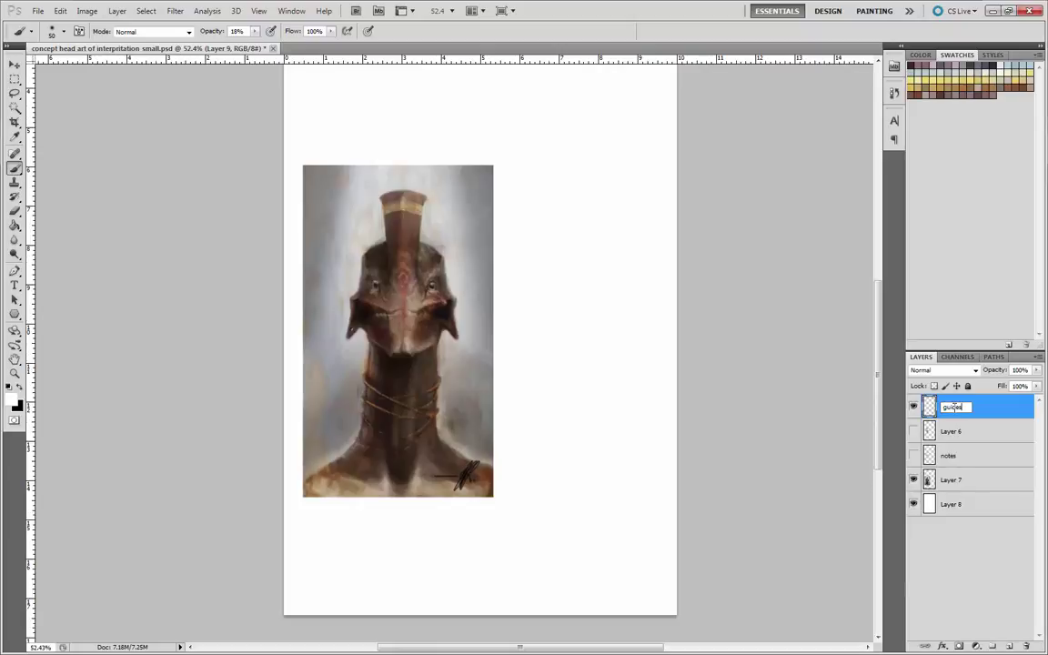
type("uides")
key("Return")
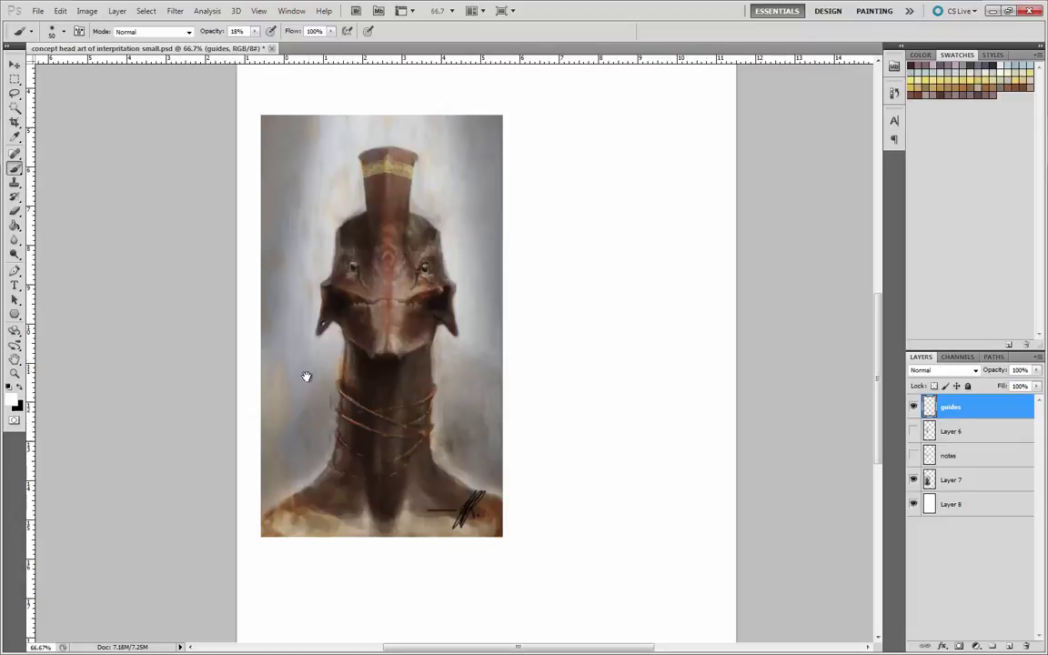
key("ctrl+plus")
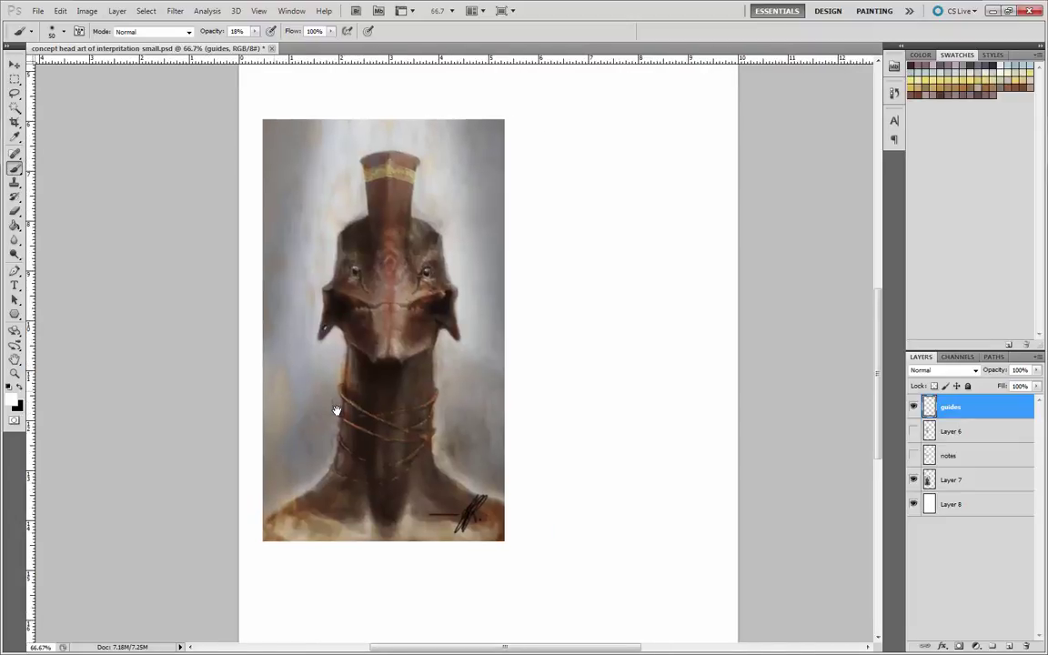
left_click_drag(337, 410, 398, 430)
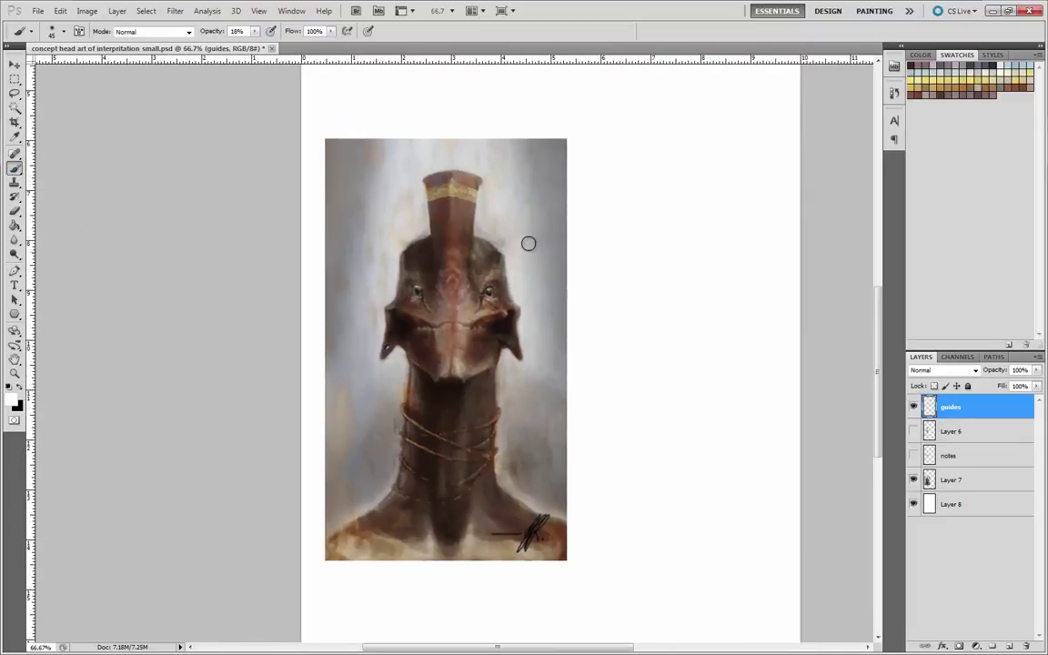
key("bracketleft")
key("bracketleft")
key("bracketleft")
key("bracketleft")
key("bracketleft")
key("bracketleft")
key("bracketleft")
key("bracketleft")
key("bracketleft")
key("bracketleft")
key("bracketleft")
- With black, draw faint horizontal lines from the hat top and neck plus a vertical line
key("x")
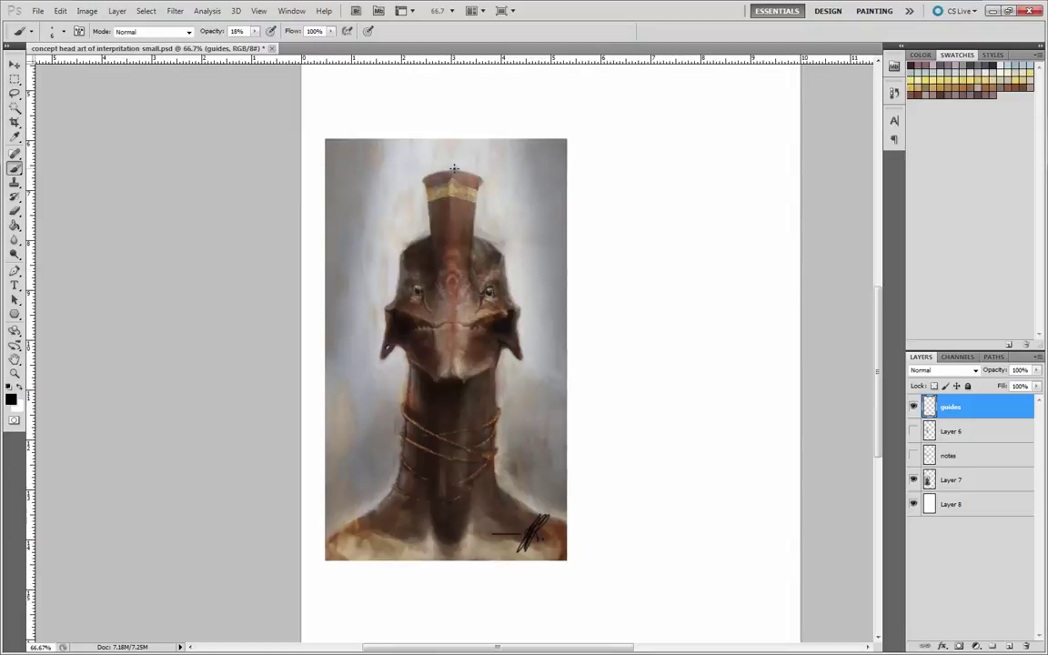
left_click_drag(414, 167, 734, 170)
left_click_drag(463, 385, 772, 383)
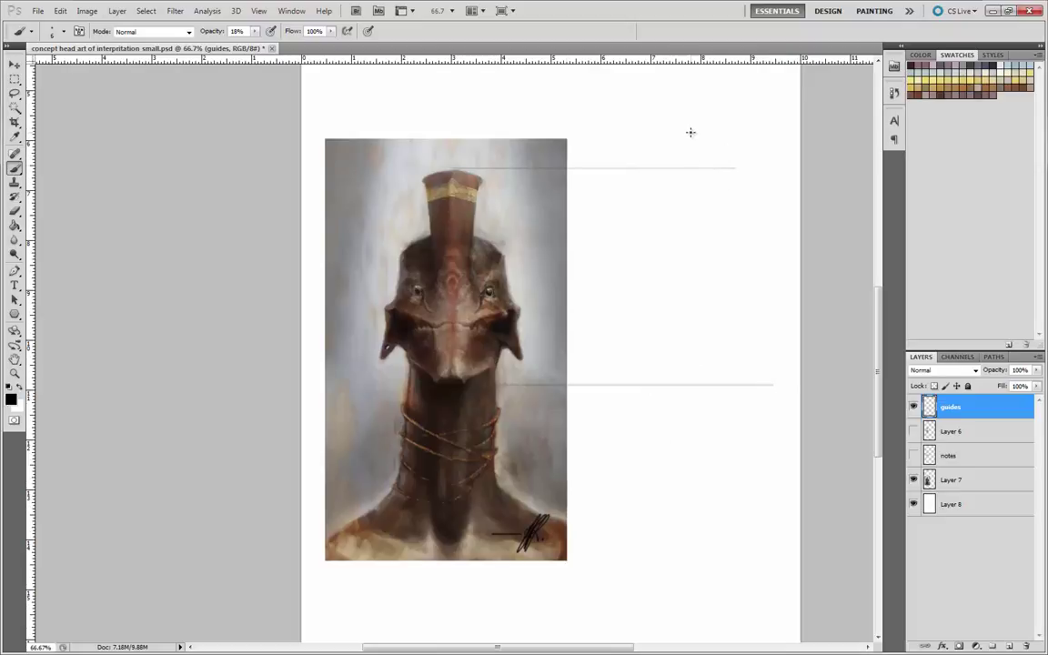
left_click_drag(690, 132, 722, 611)
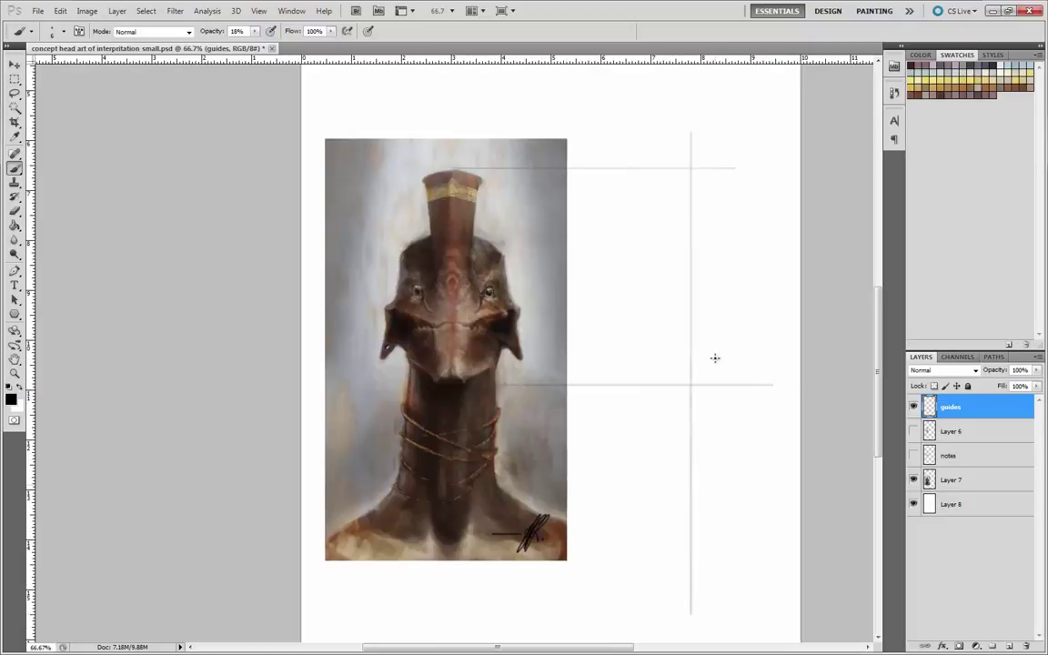
left_click_drag(217, 477, 194, 444)
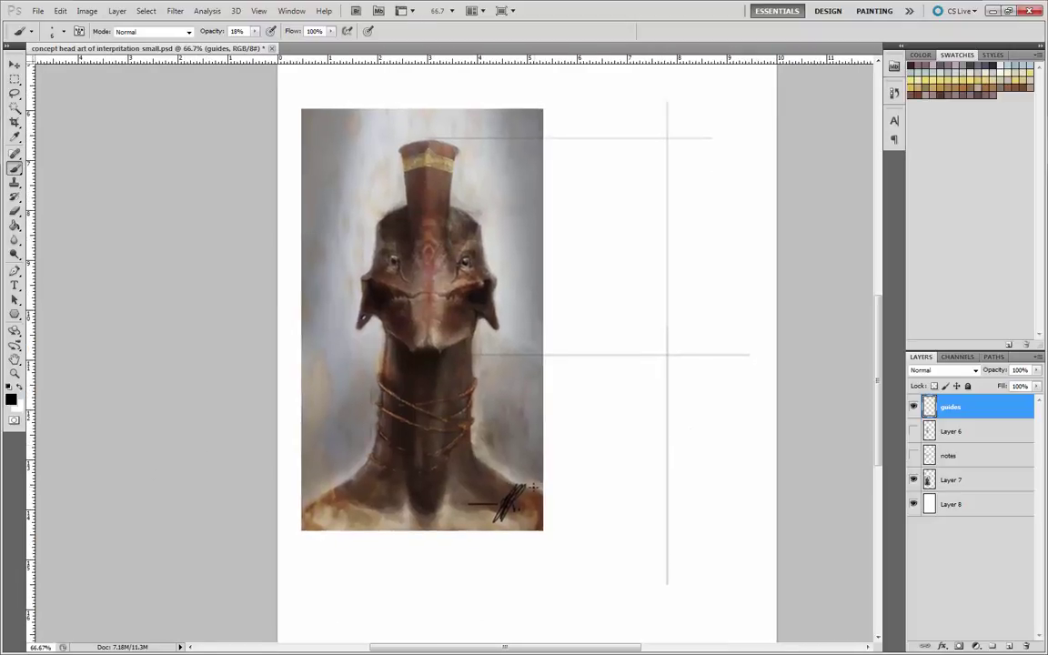
- Add horizontal guide lines rightward from the neck, jaw, brow, mouth and eye levels
left_click_drag(536, 488, 720, 488)
left_click_drag(496, 297, 724, 305)
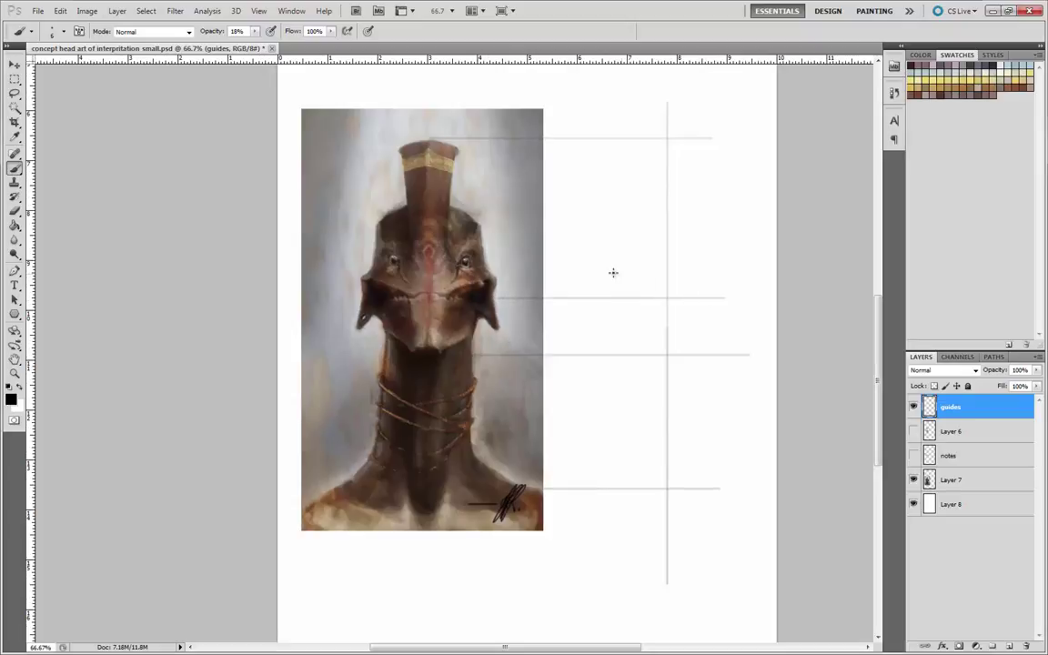
left_click_drag(490, 224, 622, 224)
left_click(759, 225, "shift")
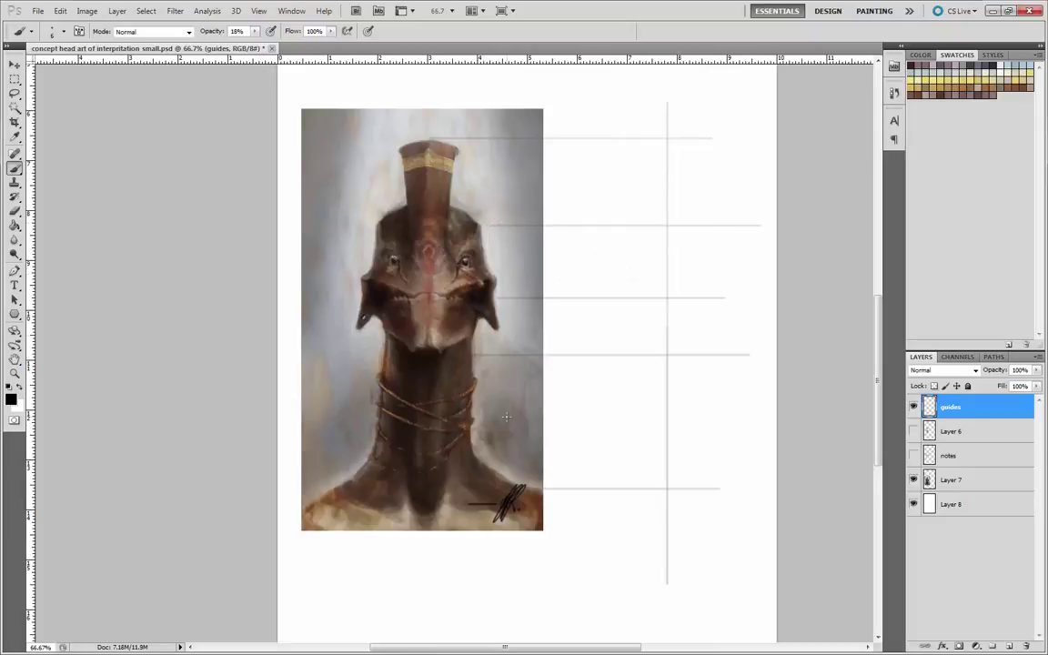
left_click(760, 331, "shift")
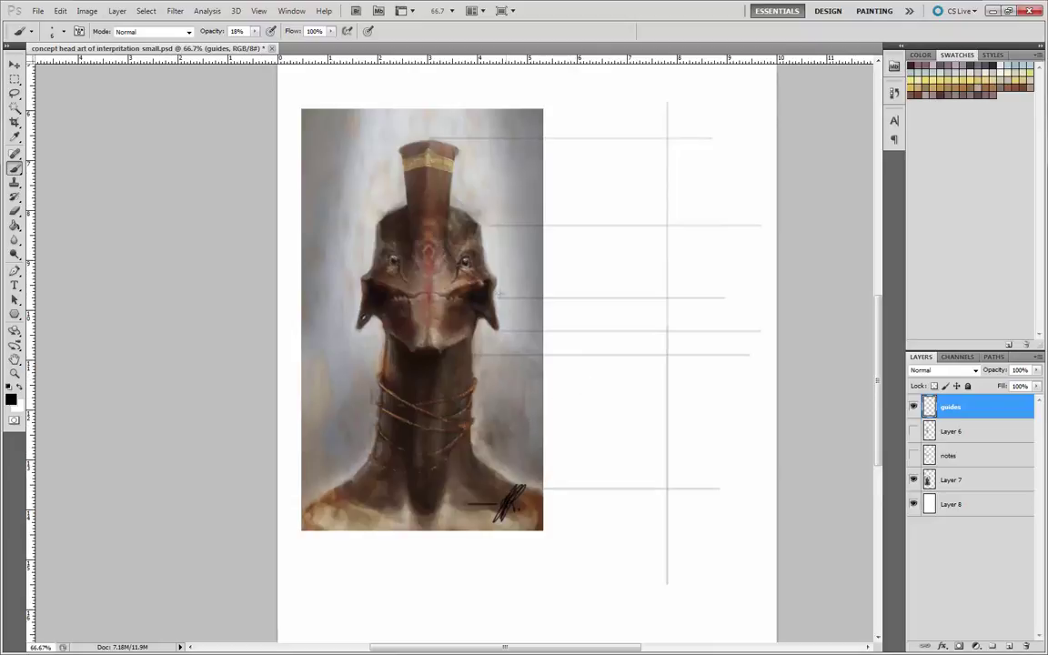
left_click(542, 261)
left_click(759, 261, "shift")
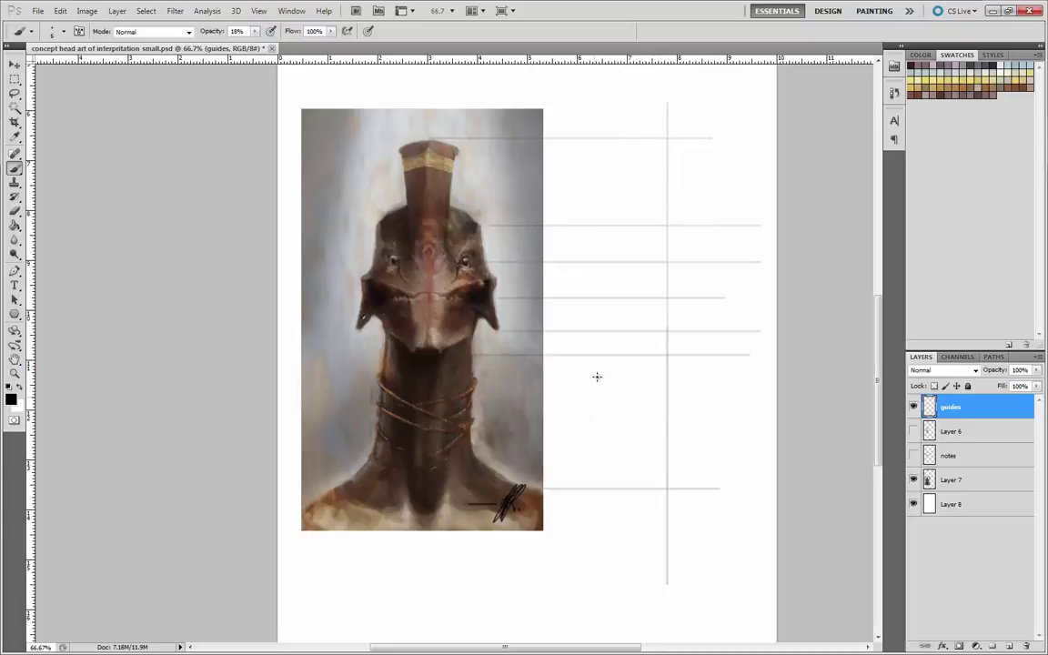
- Draw a vertical centre line and guides rising from the head's left and right edges
left_click_drag(599, 435, 610, 512)
left_click_drag(236, 257, 243, 320)
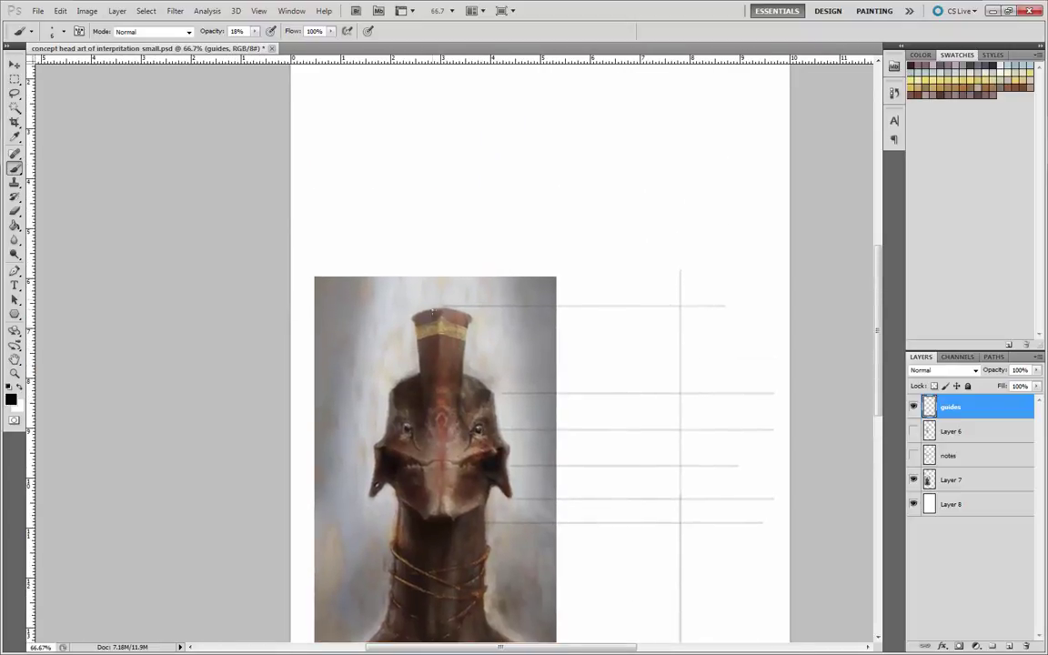
left_click_drag(443, 310, 444, 77)
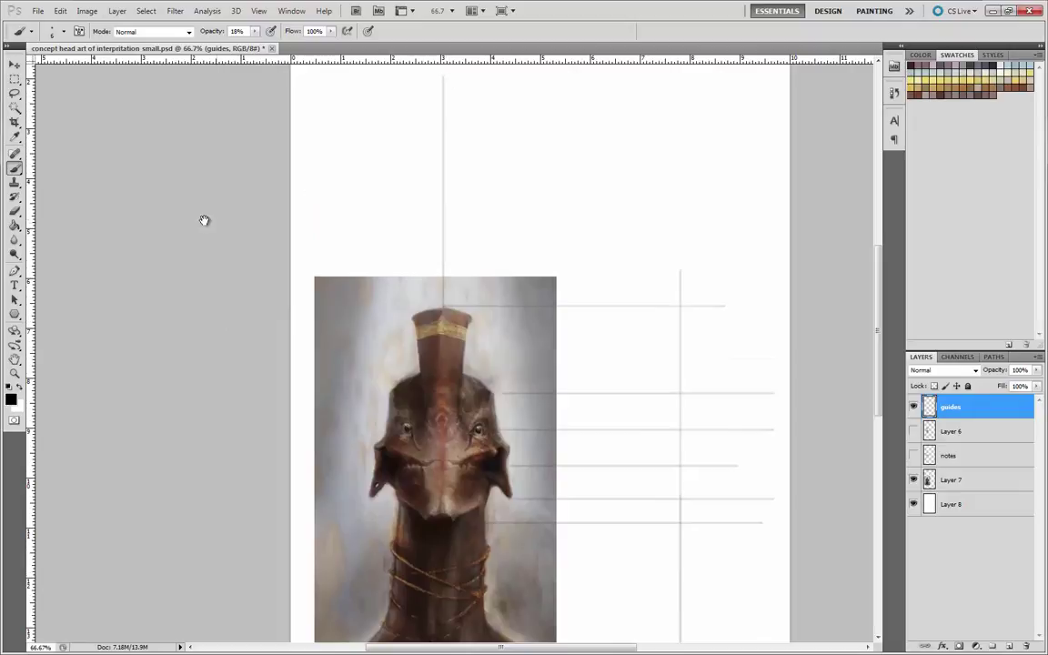
left_click_drag(204, 220, 206, 292)
left_click_drag(445, 376, 445, 86)
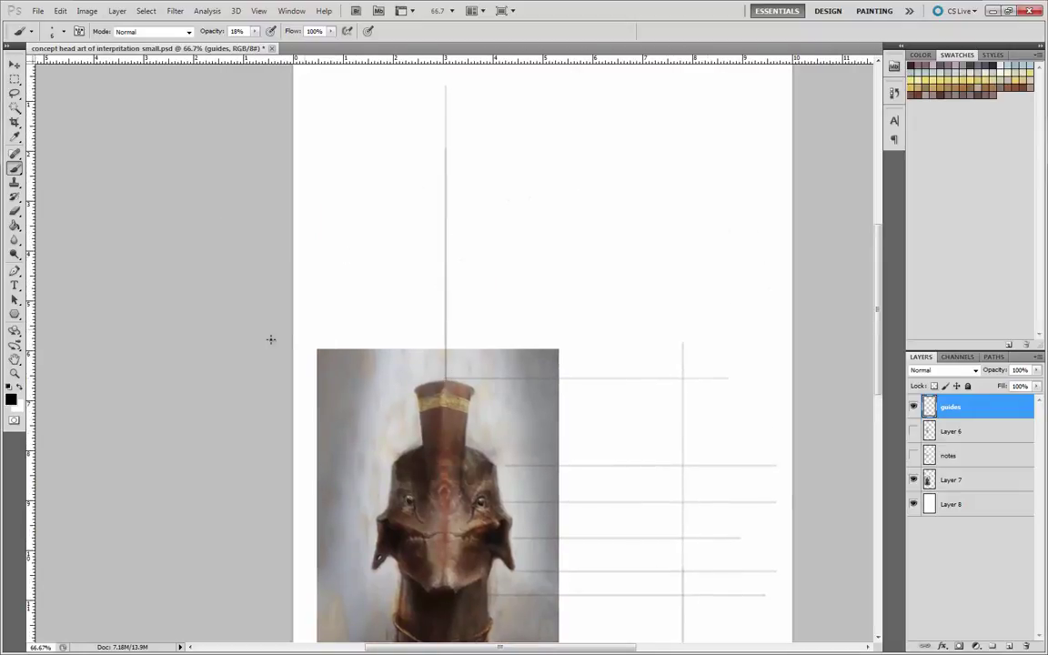
left_click_drag(242, 366, 247, 329)
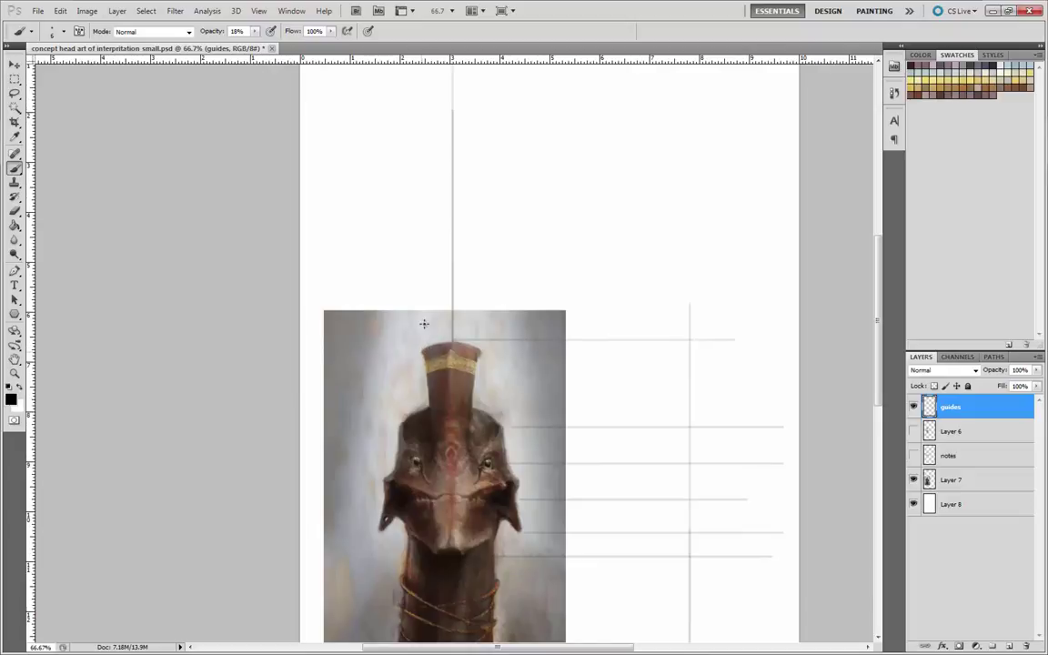
left_click_drag(422, 318, 419, 89)
left_click_drag(479, 350, 482, 88)
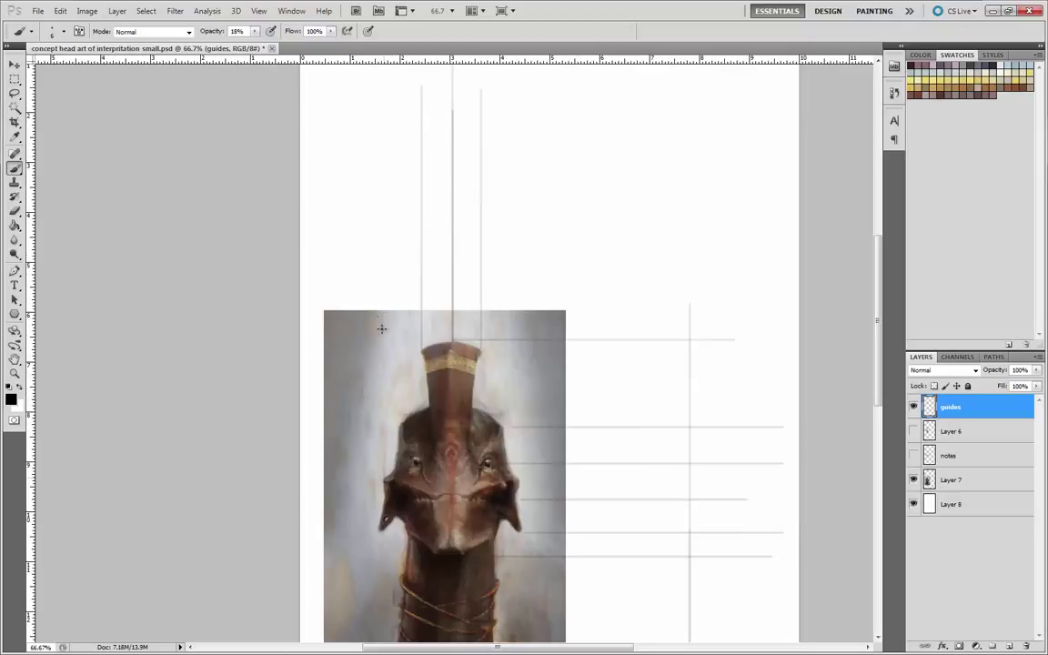
left_click_drag(381, 328, 385, 73)
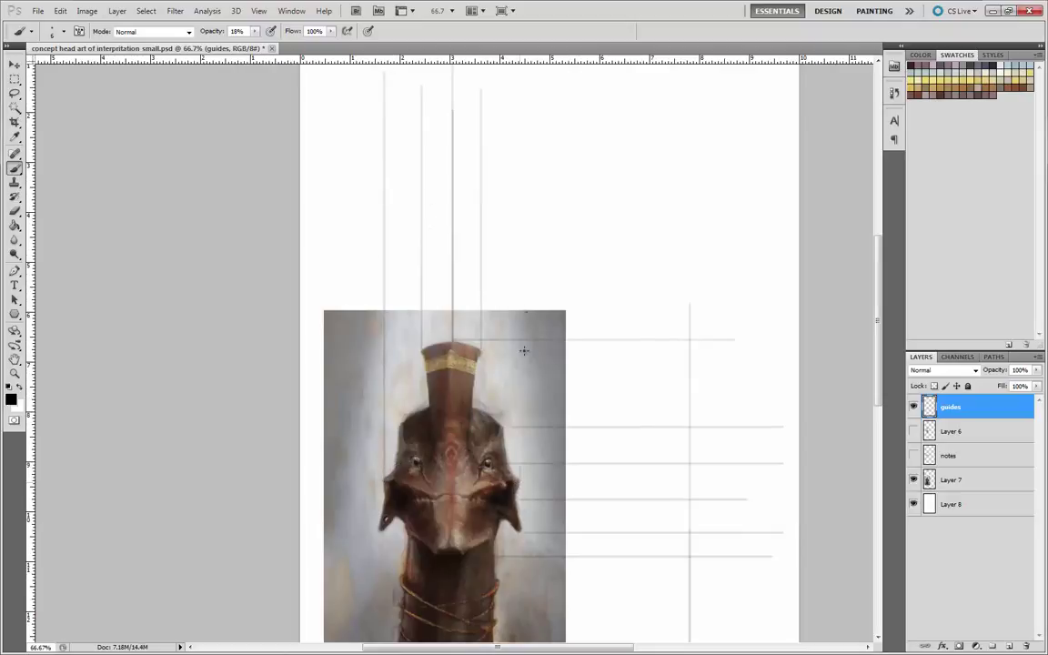
left_click_drag(521, 350, 520, 74)
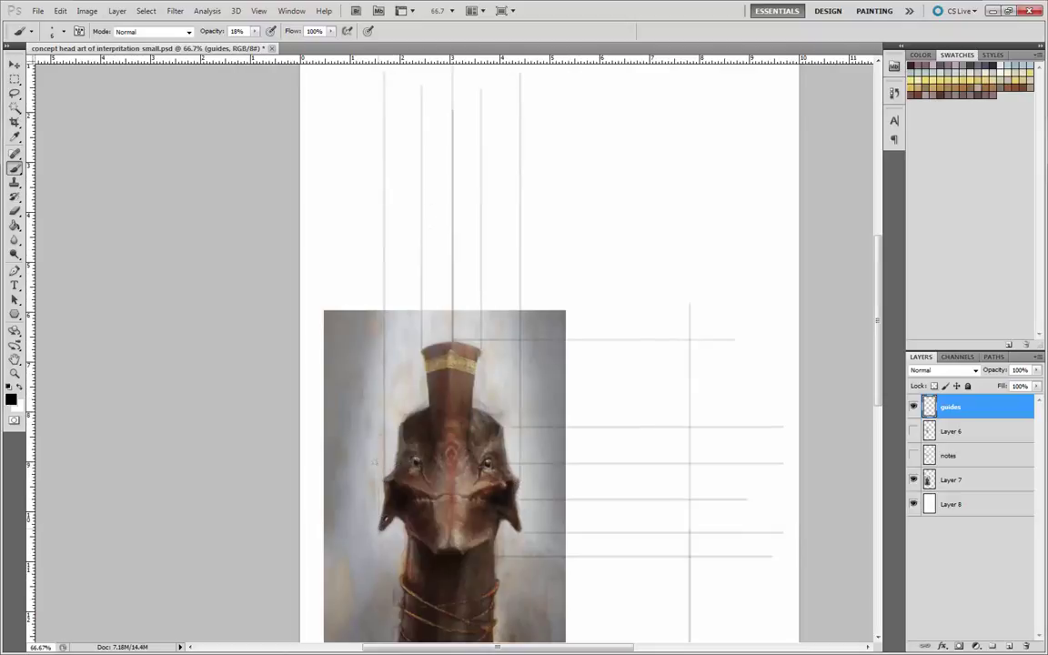
left_click_drag(376, 318, 377, 87)
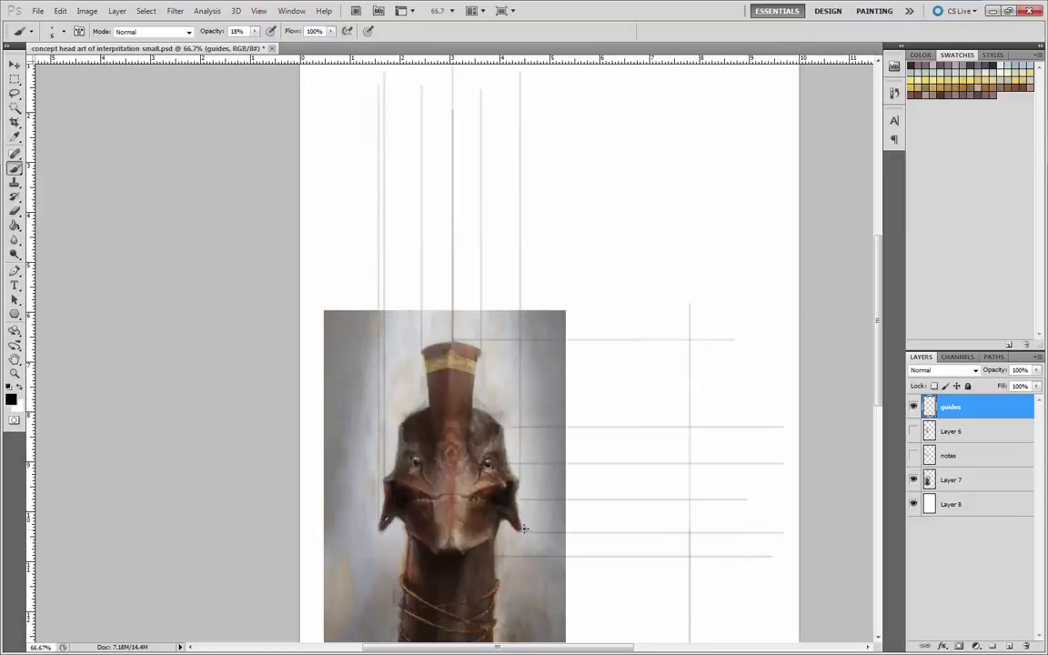
left_click_drag(524, 312, 524, 74)
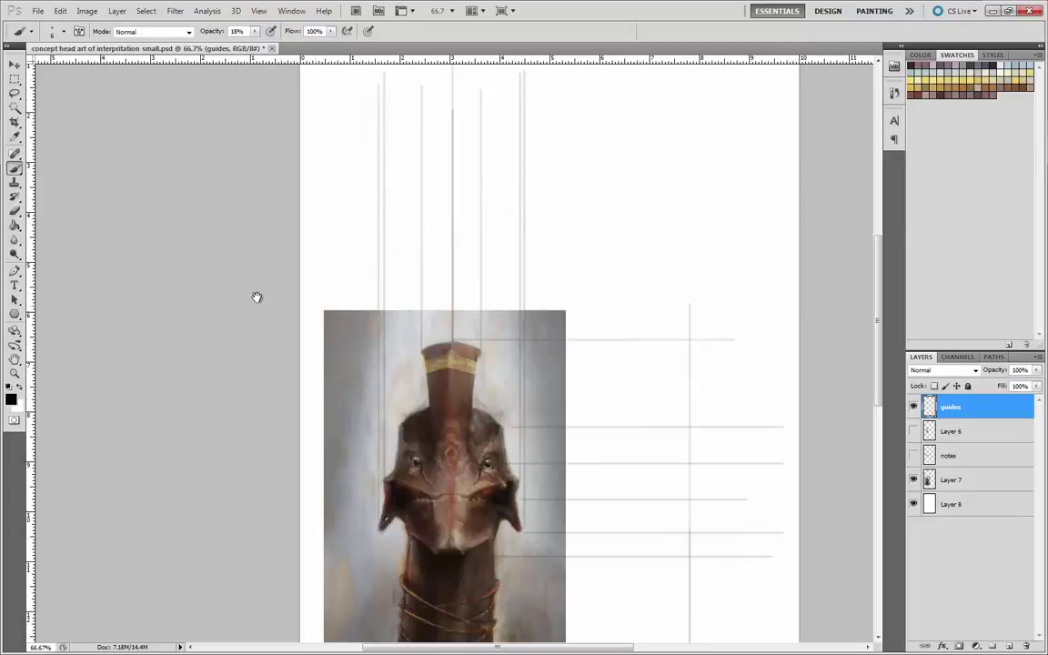
- Cap the vertical guides with a horizontal line and add more verticals above the helmet and face
left_click_drag(257, 297, 255, 365)
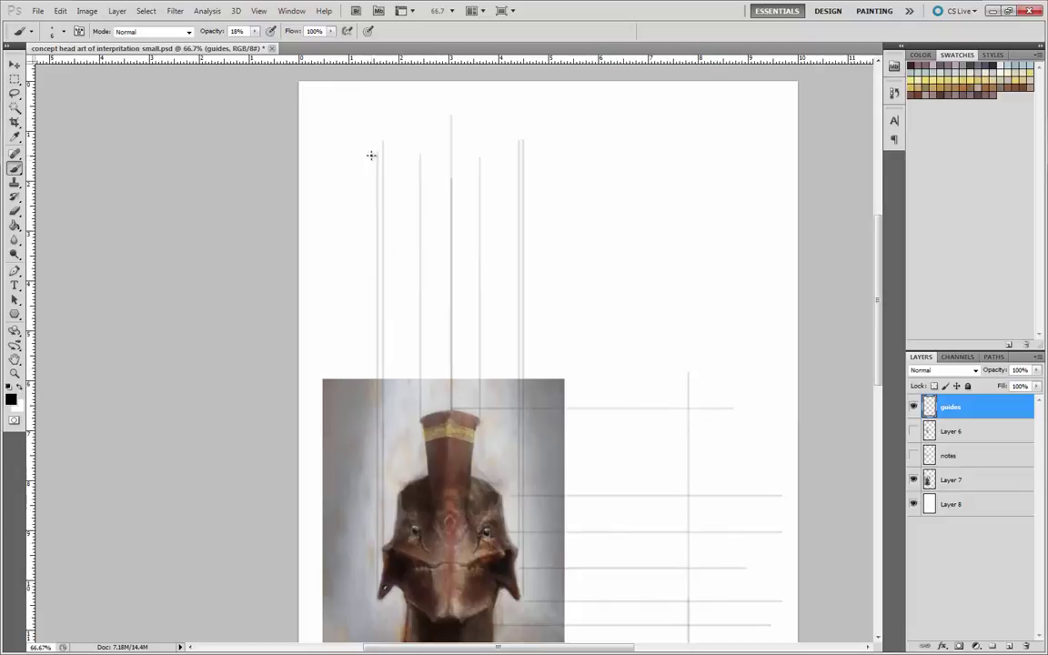
left_click_drag(514, 121, 360, 122)
left_click_drag(246, 335, 258, 330)
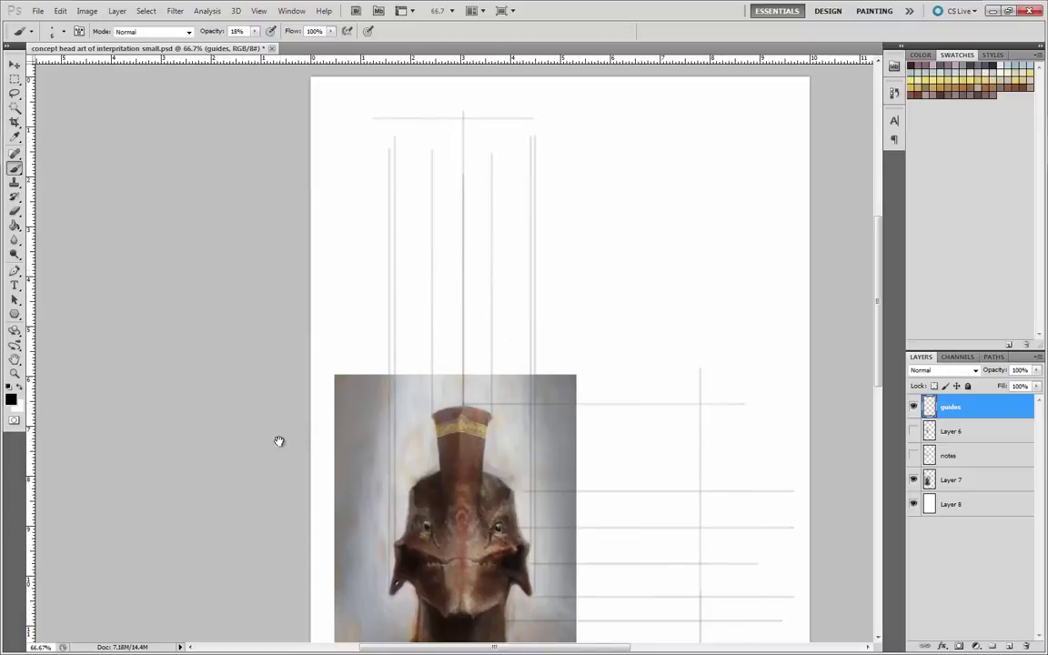
left_click_drag(276, 430, 281, 417)
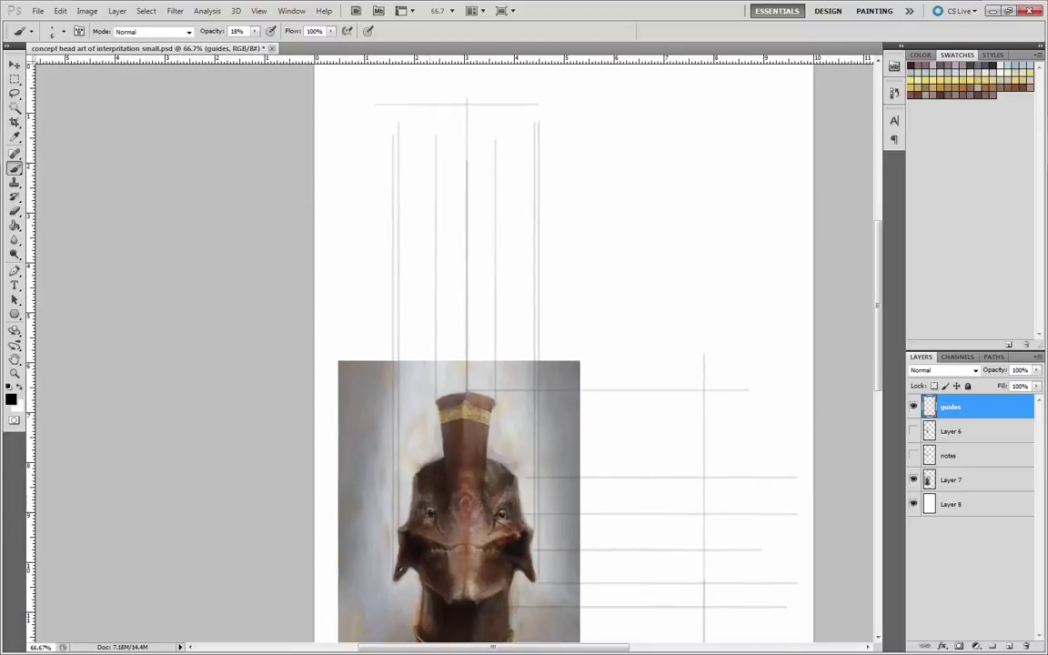
left_click_drag(431, 400, 432, 138)
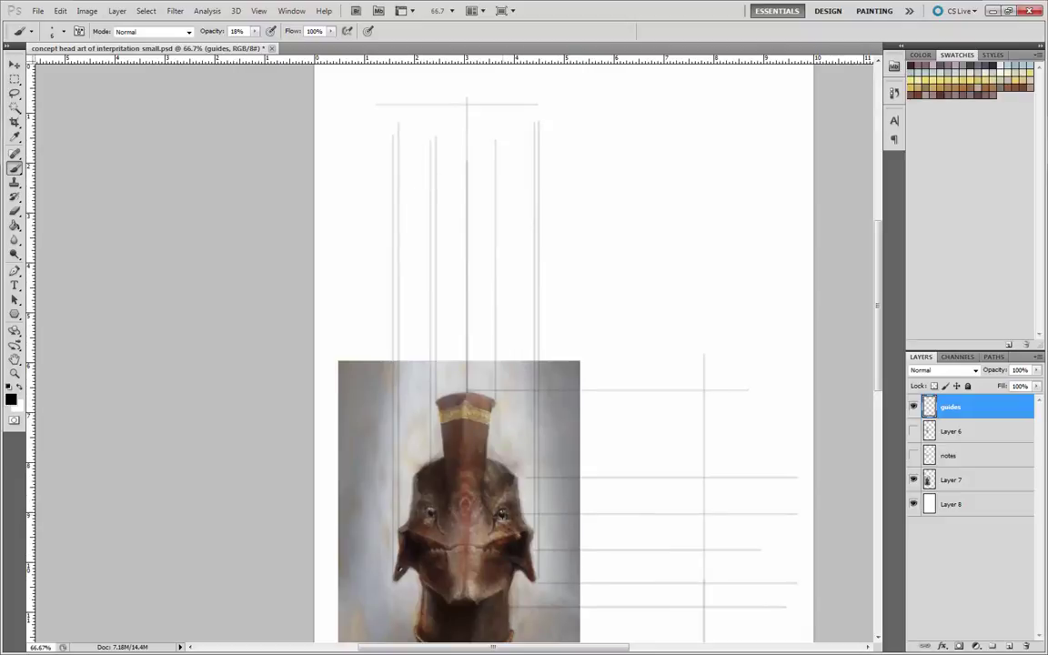
left_click_drag(495, 405, 500, 143)
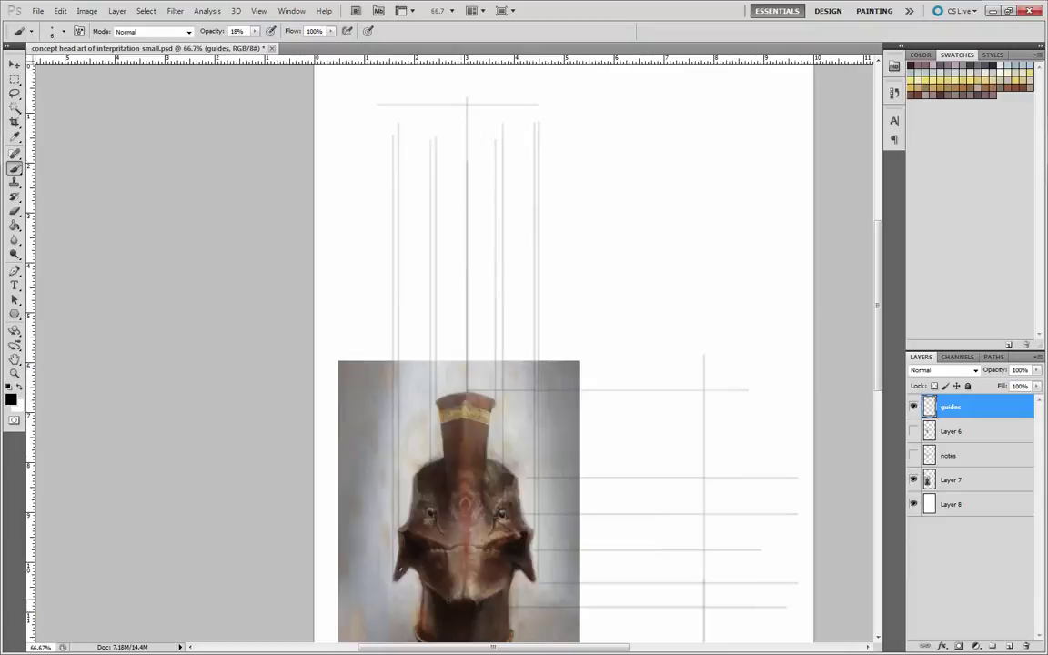
left_click_drag(449, 393, 449, 207)
left_click_drag(478, 390, 478, 223)
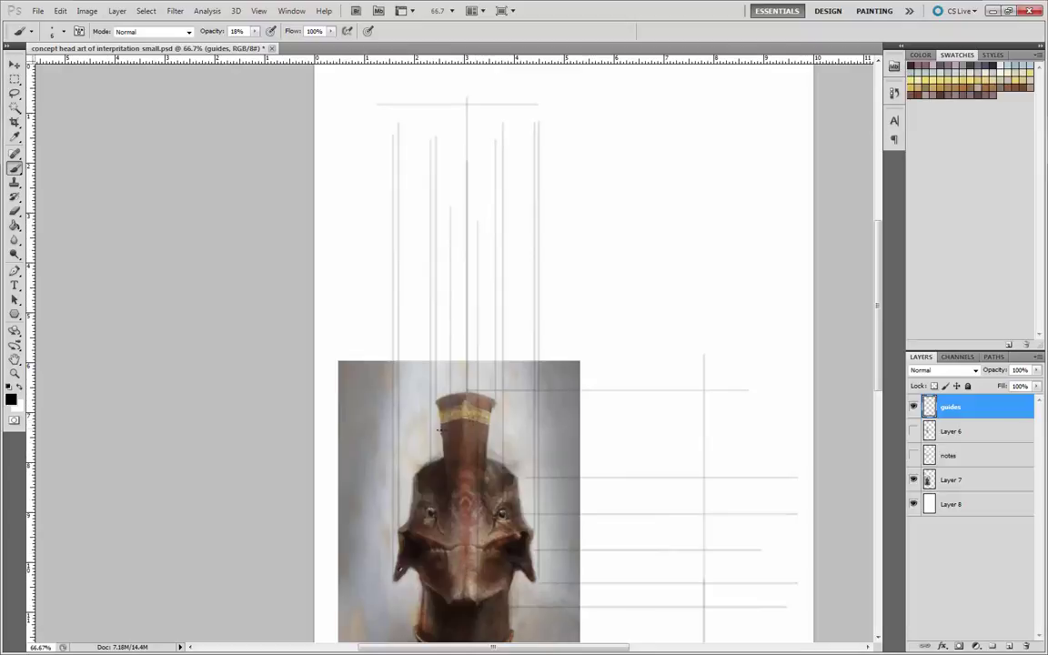
mouse_move(292, 517)
left_mouse_down()
mouse_move(306, 459)
mouse_move(306, 524)
left_mouse_up()
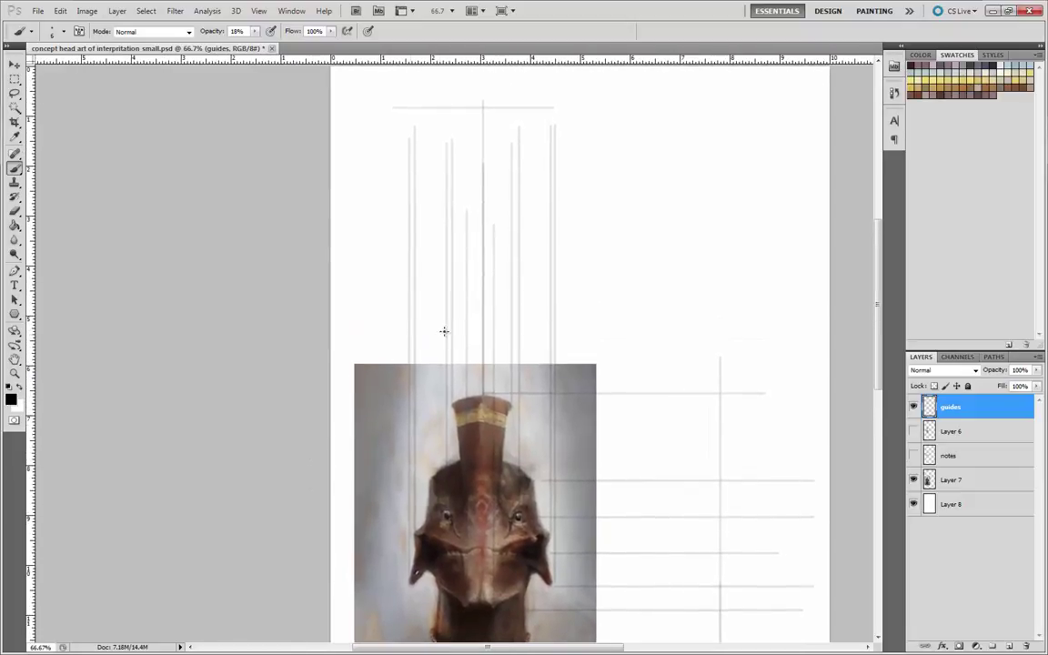
- Darken the top horizontal guide and mark two short horizontal levels for the new head
left_click_drag(514, 106, 463, 106)
mouse_move(483, 275)
left_mouse_down()
mouse_move(496, 275)
mouse_move(452, 275)
left_mouse_up()
mouse_move(478, 220)
left_mouse_down()
mouse_move(458, 222)
mouse_move(495, 219)
mouse_move(458, 219)
left_mouse_up()
- Sketch a V for the head's lower point and curve it into a bell shape
mouse_move(512, 206)
left_mouse_down()
mouse_move(470, 216)
mouse_move(512, 207)
left_mouse_up()
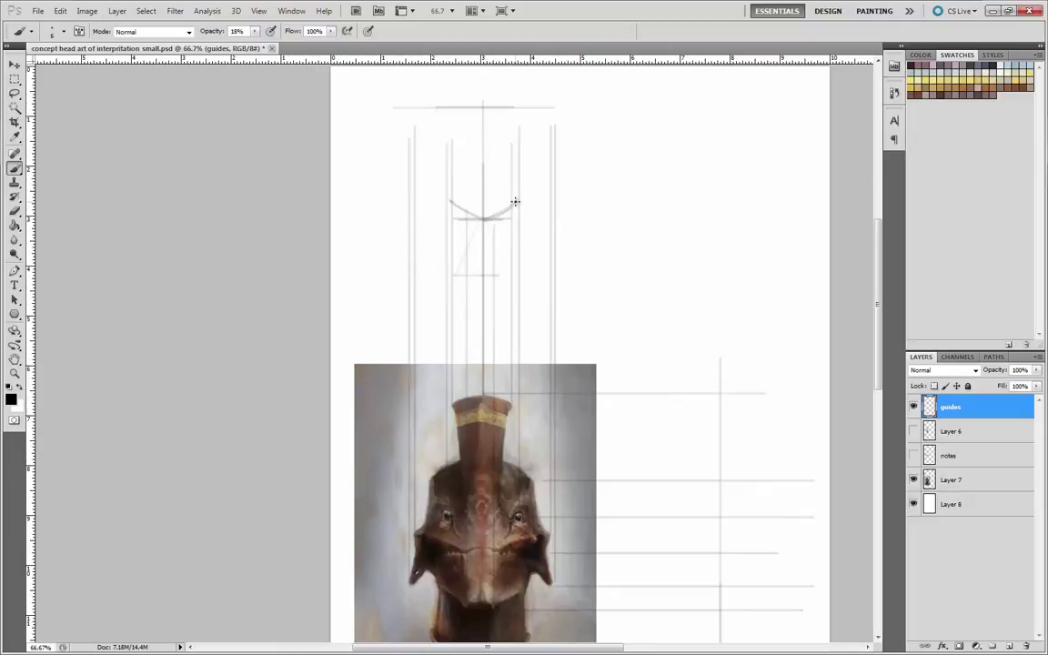
mouse_move(449, 199)
left_mouse_down()
mouse_move(474, 216)
mouse_move(512, 208)
left_mouse_up()
mouse_move(514, 204)
left_mouse_down()
mouse_move(503, 192)
mouse_move(451, 199)
left_mouse_up()
mouse_move(483, 175)
left_mouse_down()
mouse_move(488, 145)
mouse_move(479, 156)
mouse_move(477, 136)
mouse_move(481, 181)
mouse_move(452, 211)
left_mouse_up()
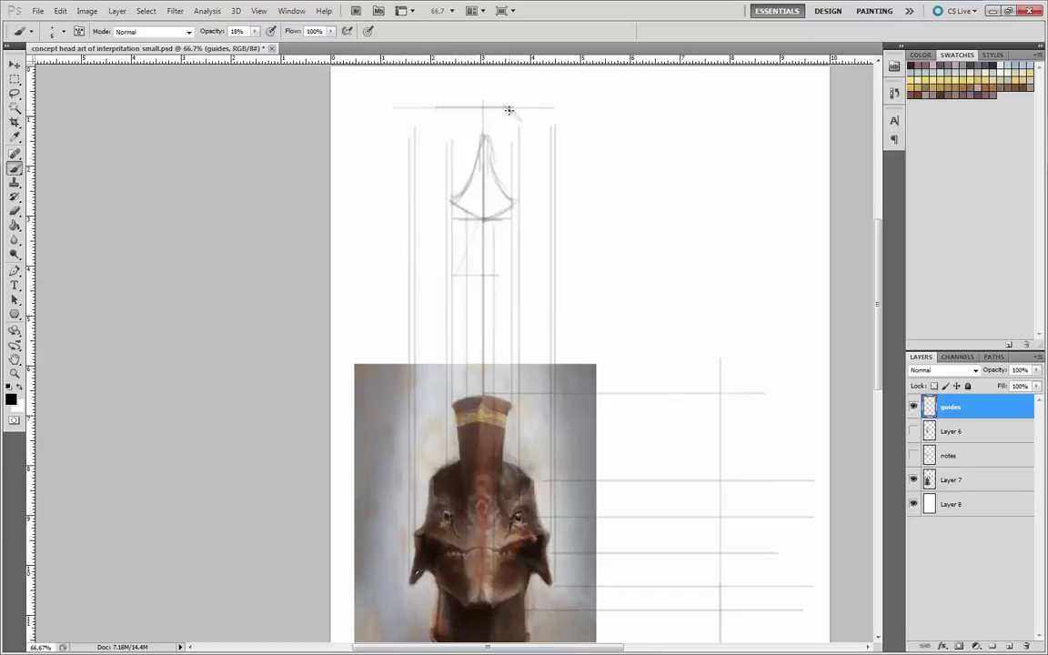
- Add two vertical guides, refine the bell's sides, and arc the head outline around the right
left_click_drag(534, 478, 531, 91)
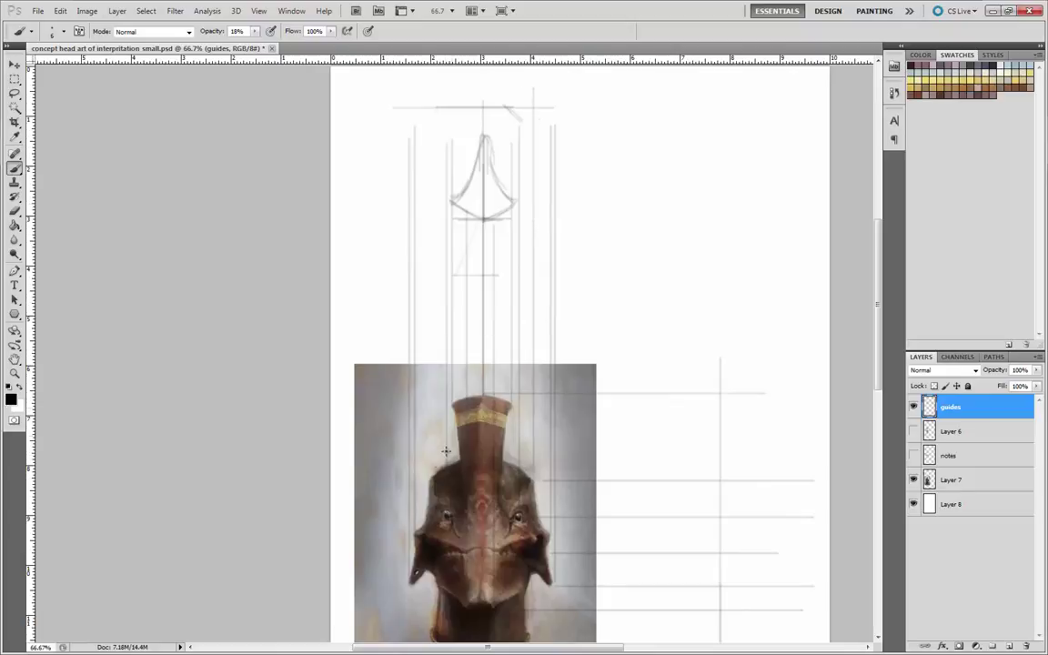
left_click_drag(427, 478, 430, 103)
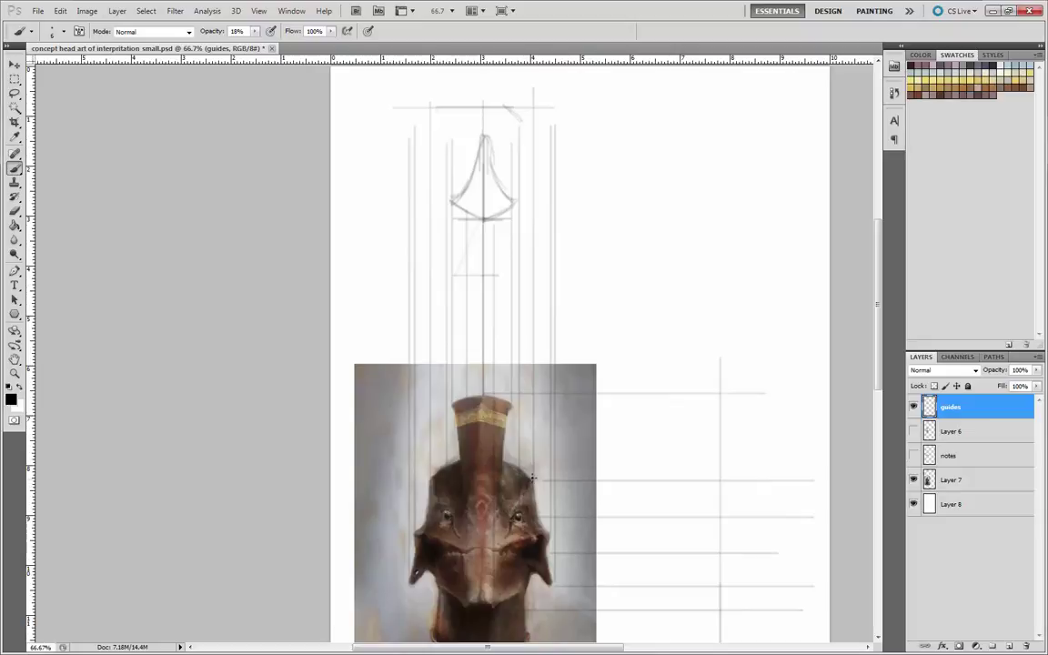
left_click_drag(536, 162, 517, 194)
left_click_drag(417, 161, 468, 215)
left_click_drag(533, 171, 484, 218)
left_click_drag(506, 106, 533, 175)
- Close the rounded head outline on the left and top, then add ear bumps on both sides
left_click_drag(440, 107, 429, 175)
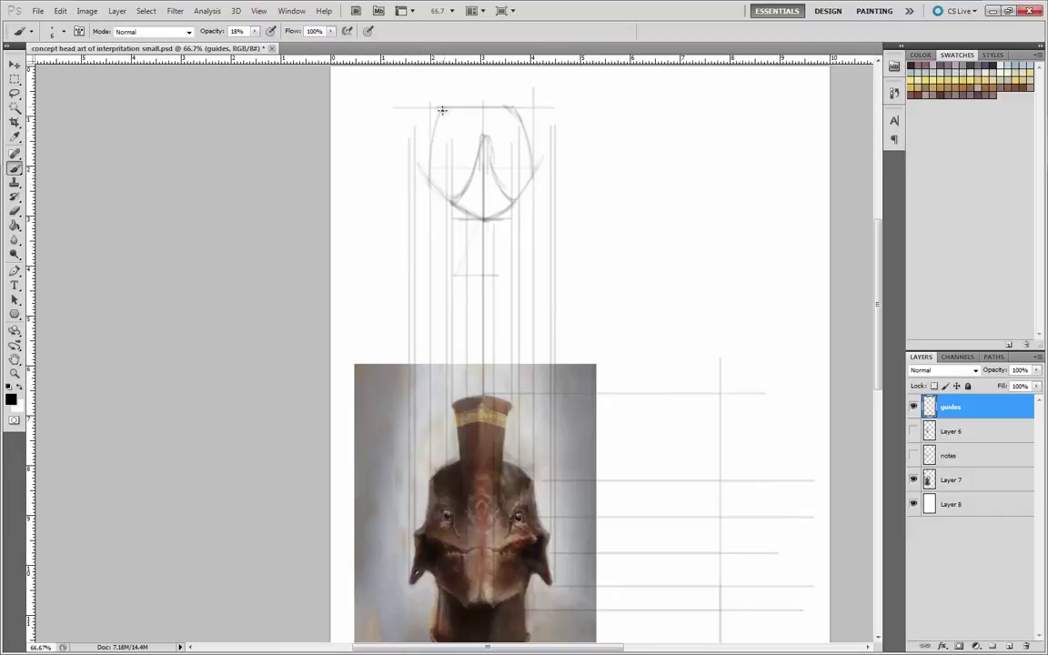
mouse_move(445, 117)
left_mouse_down()
mouse_move(434, 168)
mouse_move(427, 165)
mouse_move(439, 193)
left_mouse_up()
left_click_drag(508, 105, 515, 127)
mouse_move(446, 96)
left_mouse_down()
mouse_move(504, 96)
mouse_move(455, 107)
left_mouse_up()
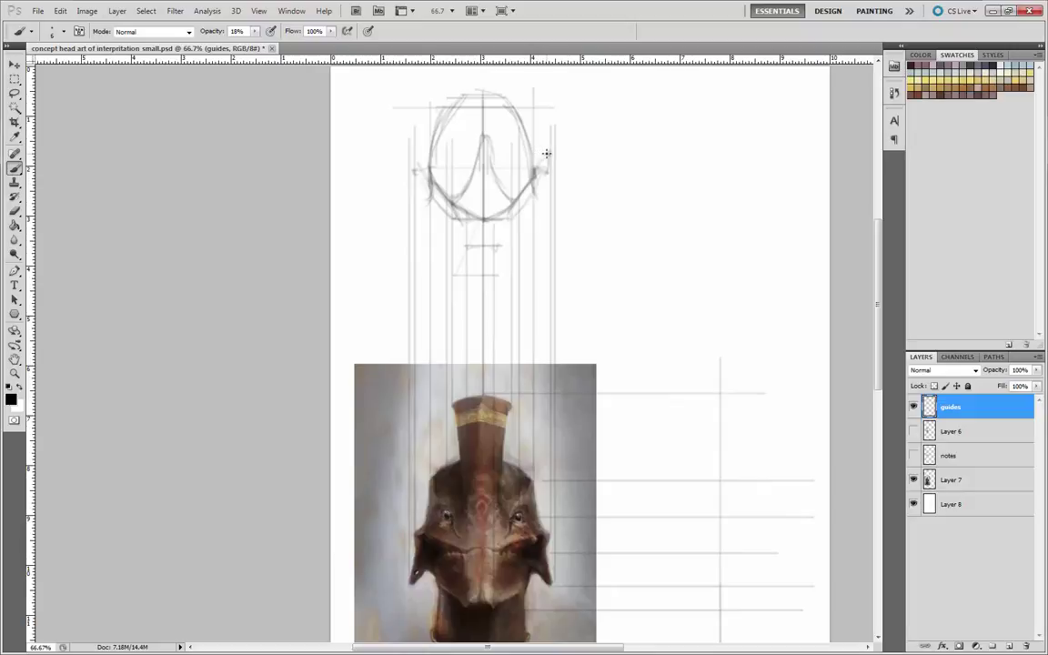
left_click_drag(533, 150, 552, 169)
mouse_move(429, 146)
left_mouse_down()
mouse_move(411, 171)
mouse_move(427, 198)
left_mouse_up()
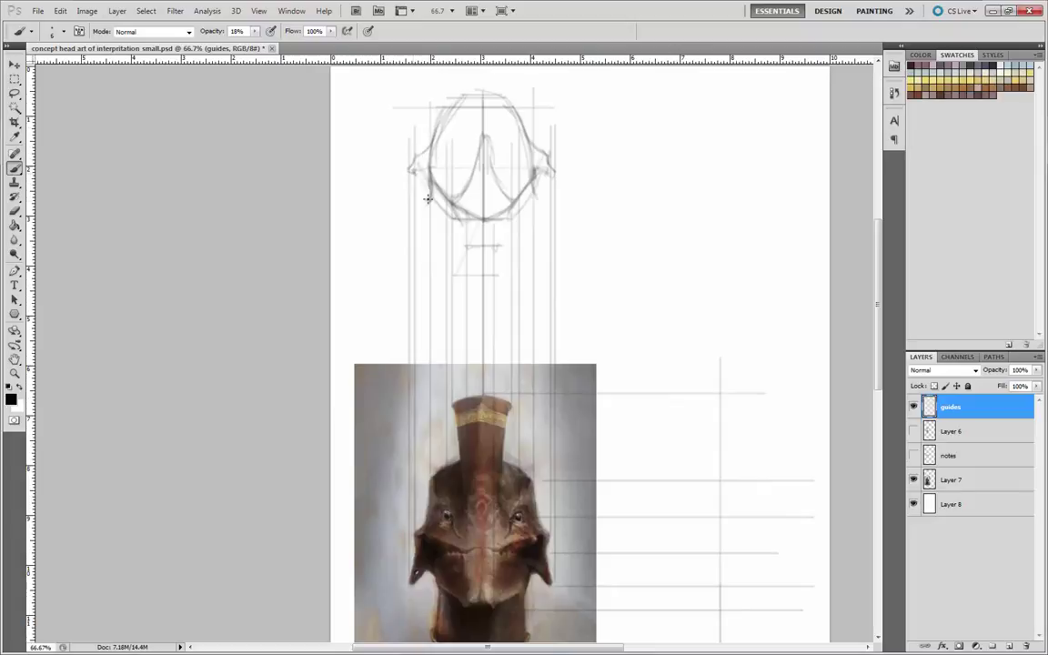
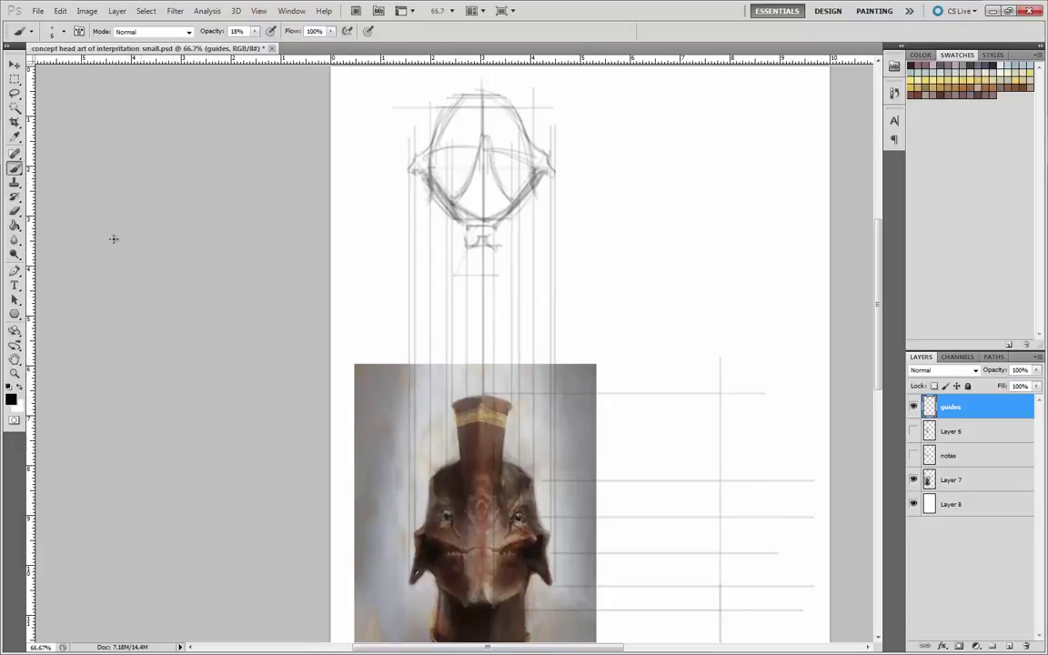
- Resize the eraser to 15, then sketch a faint arc over the head's central peak with the soft brush
left_click(15, 210)
key("bracketleft")
key("bracketleft")
key("bracketleft")
key("bracketleft")
key("bracketleft")
key("bracketleft")
key("bracketleft")
key("bracketleft")
key("bracketleft")
key("bracketleft")
key("bracketleft")
key("bracketleft")
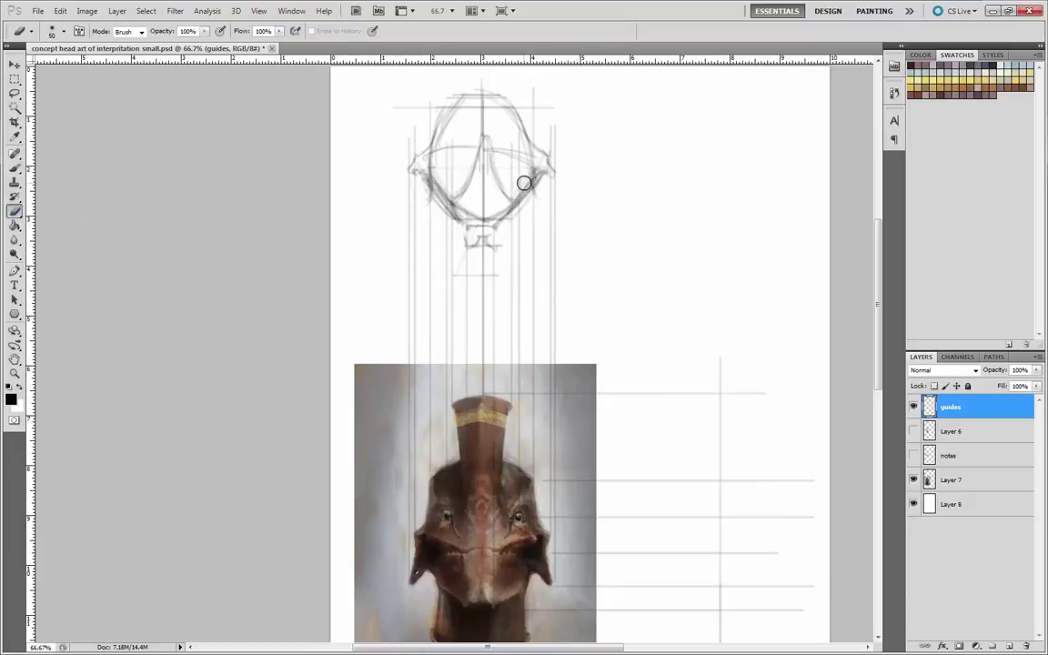
key("bracketright")
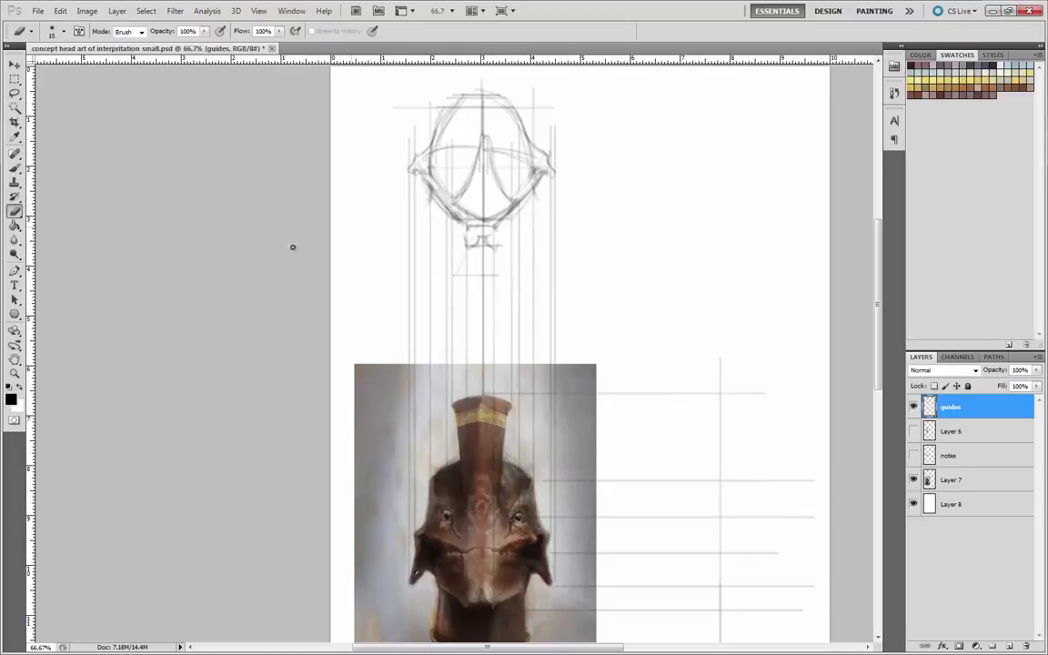
left_click(15, 168)
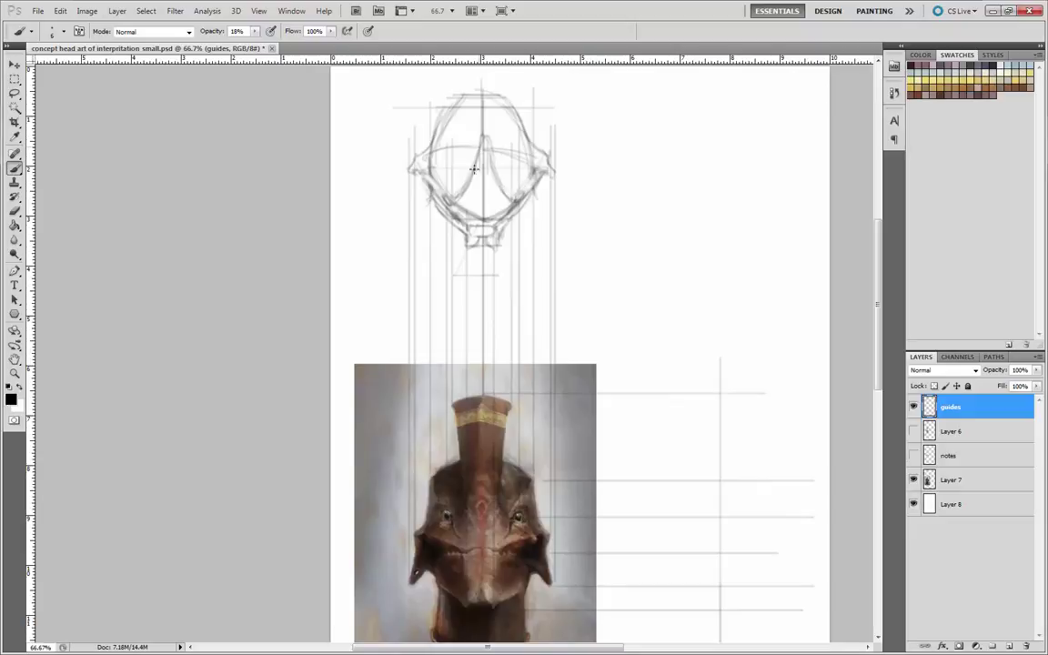
mouse_move(446, 162)
left_mouse_down()
mouse_move(484, 136)
mouse_move(500, 157)
left_mouse_up()
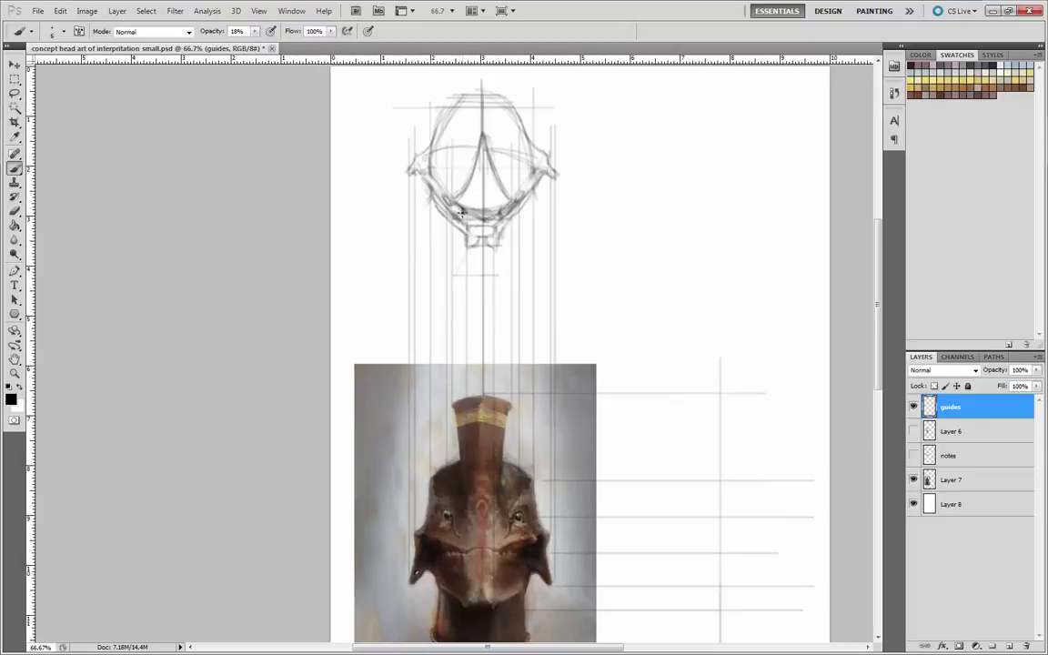
left_click(14, 211)
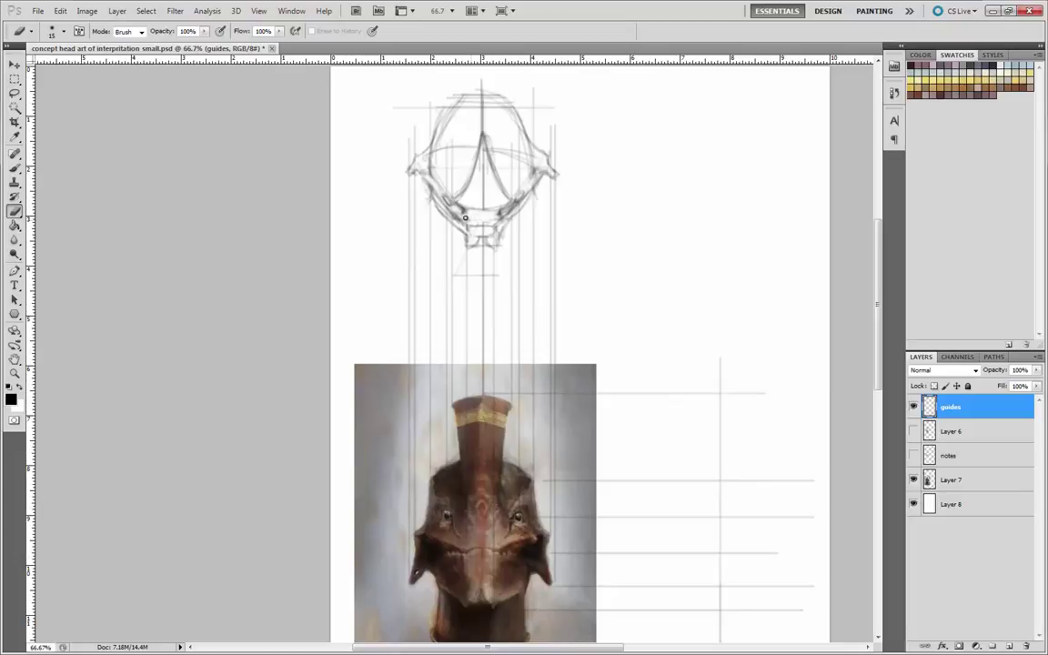
key("b")
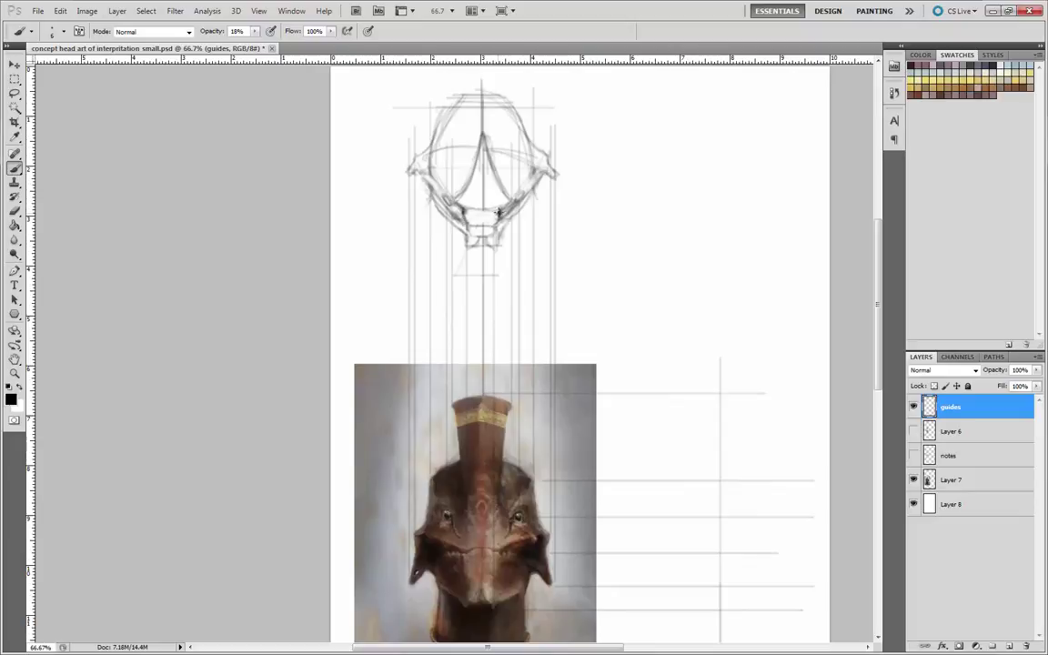
- Shade the lower jaw, darken the left jaw line and erase stray lines near the left cheek
left_click_drag(459, 212, 471, 221)
mouse_move(382, 142)
left_mouse_down()
mouse_move(411, 185)
mouse_move(462, 177)
mouse_move(475, 162)
mouse_move(469, 174)
mouse_move(518, 191)
mouse_move(474, 170)
mouse_move(396, 176)
mouse_move(436, 186)
mouse_move(444, 200)
left_mouse_up()
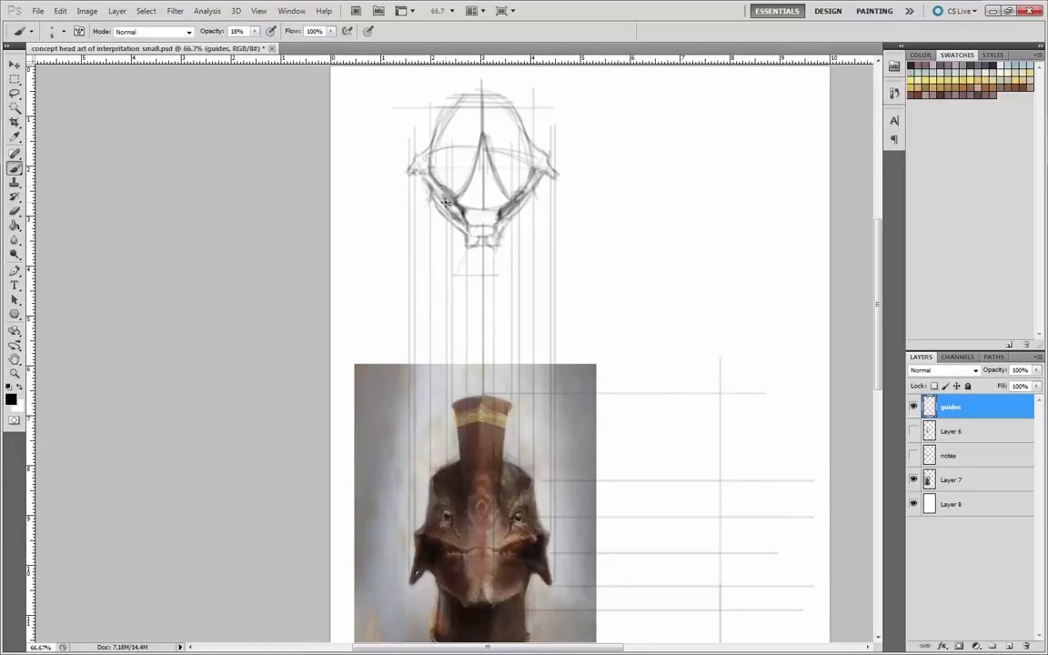
left_click(14, 211)
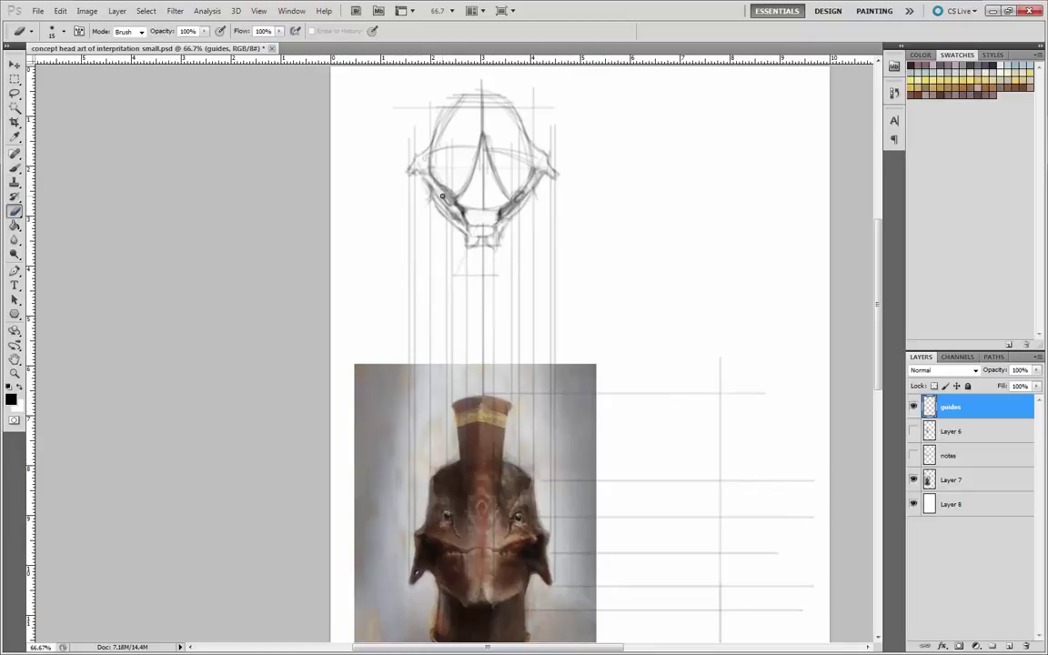
mouse_move(442, 196)
left_mouse_down()
mouse_move(401, 180)
mouse_move(468, 177)
mouse_move(522, 191)
left_mouse_up()
- Sketch arcs along the top of the head and hatch the centre and left cheek
left_click(16, 169)
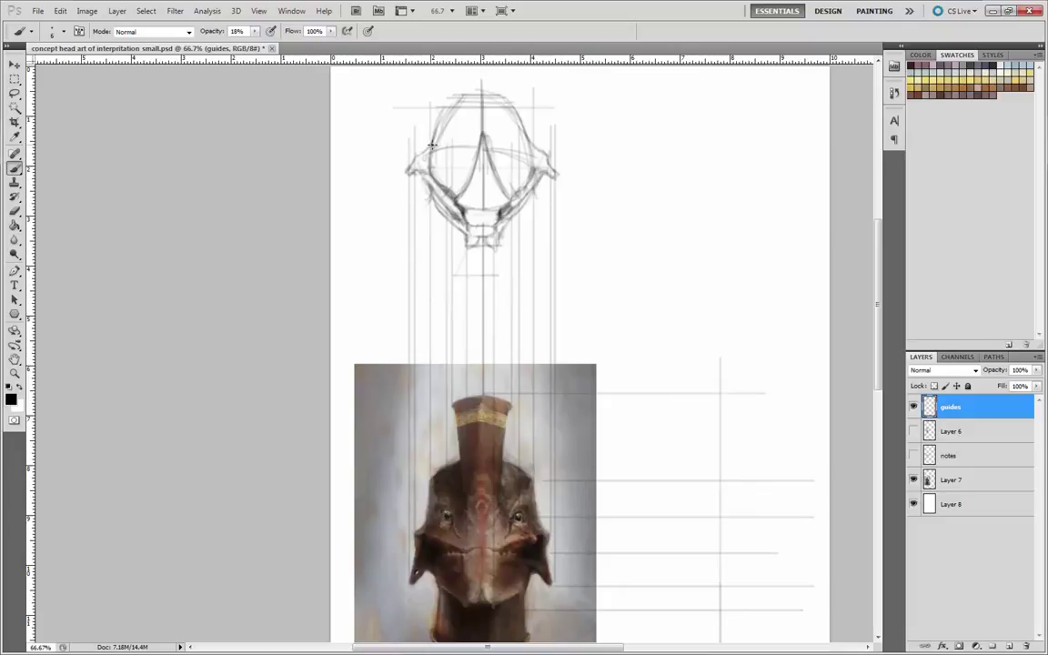
mouse_move(482, 91)
left_mouse_down()
mouse_move(467, 98)
mouse_move(482, 89)
mouse_move(480, 118)
mouse_move(446, 110)
mouse_move(441, 145)
left_mouse_up()
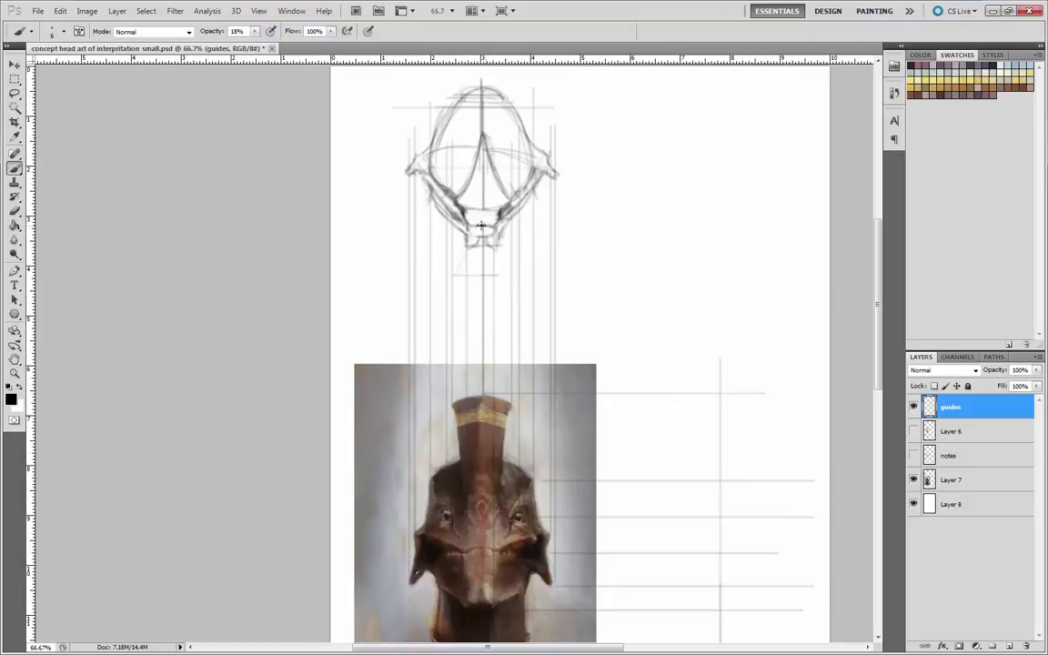
left_click_drag(484, 218, 481, 161)
mouse_move(492, 210)
left_mouse_down()
mouse_move(457, 195)
mouse_move(490, 209)
mouse_move(469, 183)
mouse_move(505, 205)
mouse_move(472, 170)
mouse_move(501, 180)
mouse_move(480, 144)
left_mouse_up()
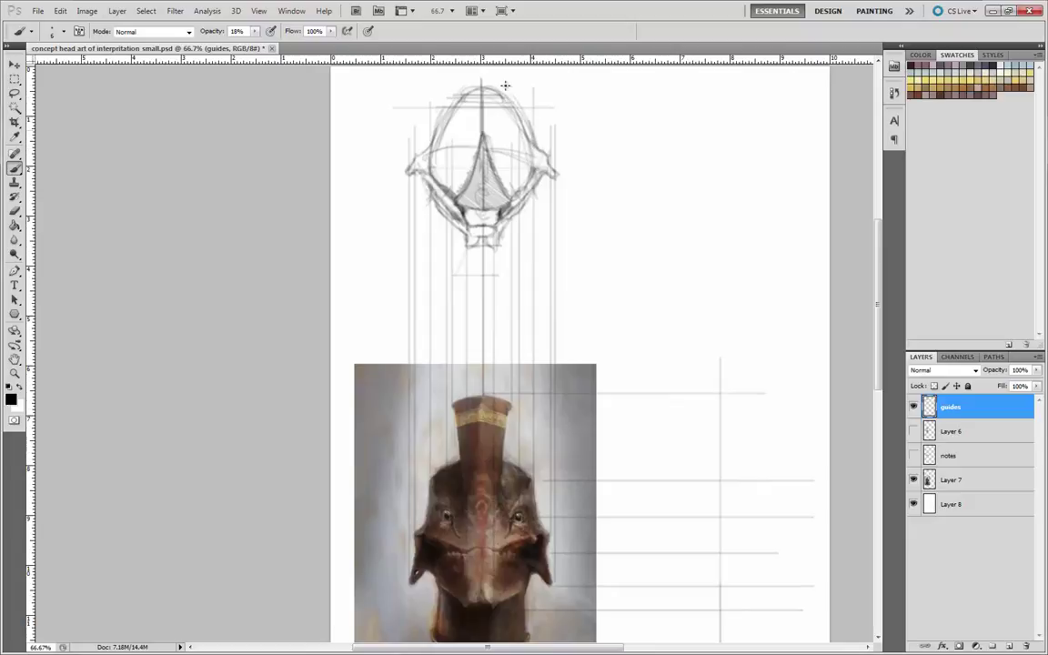
- Marquee-select the whole head sketch, move it down the page, then deselect
scroll(365, 269, "up", 3)
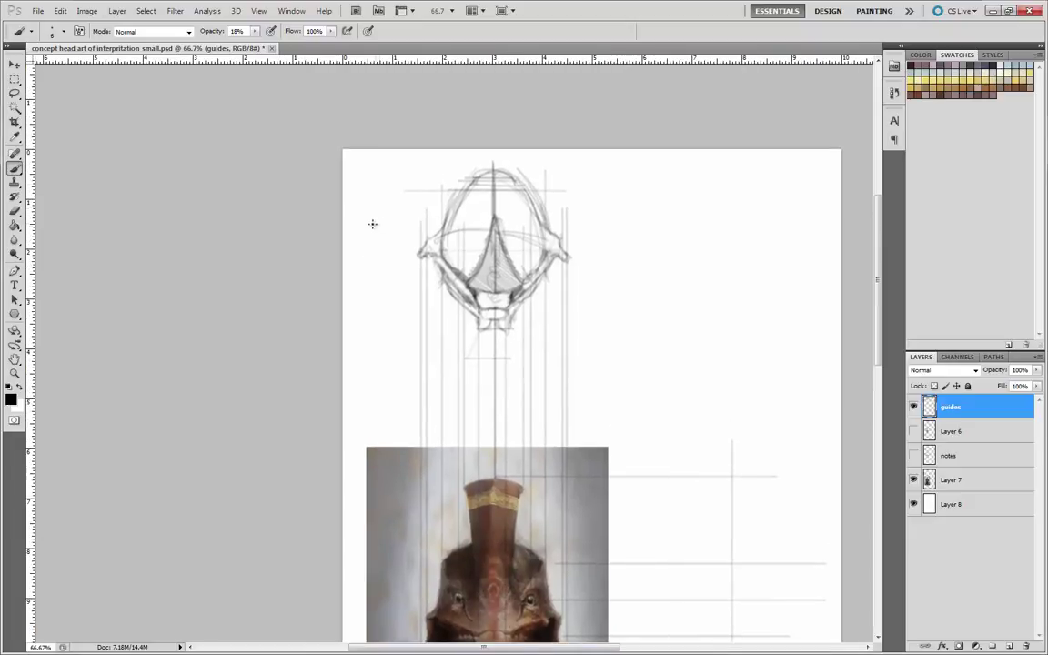
left_click(15, 79)
left_click_drag(397, 149, 485, 323)
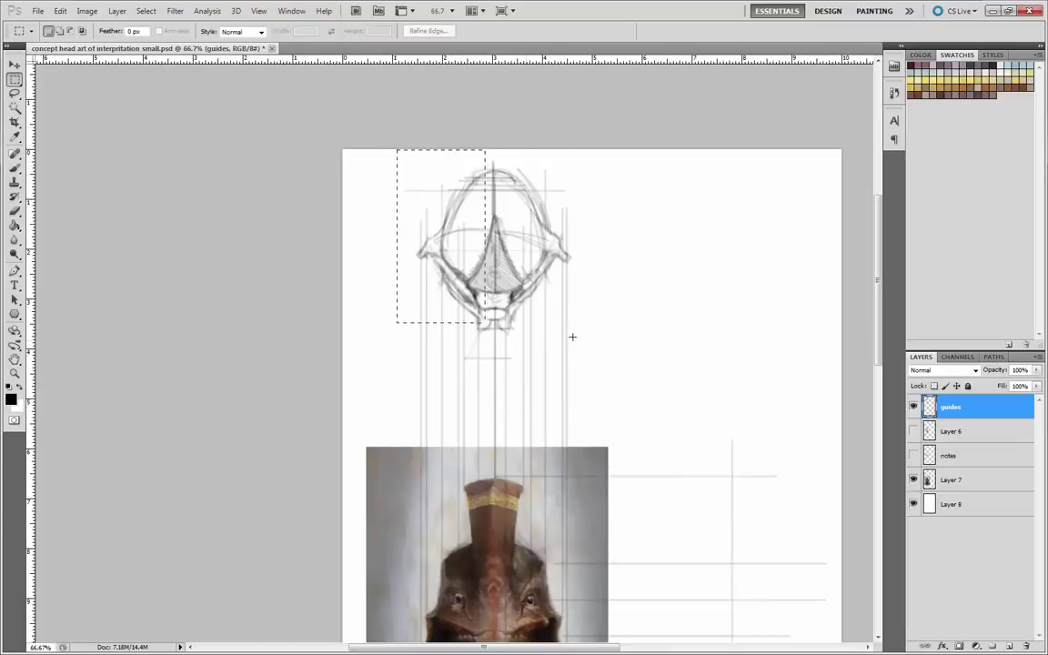
left_click_drag(572, 337, 599, 351)
key("v")
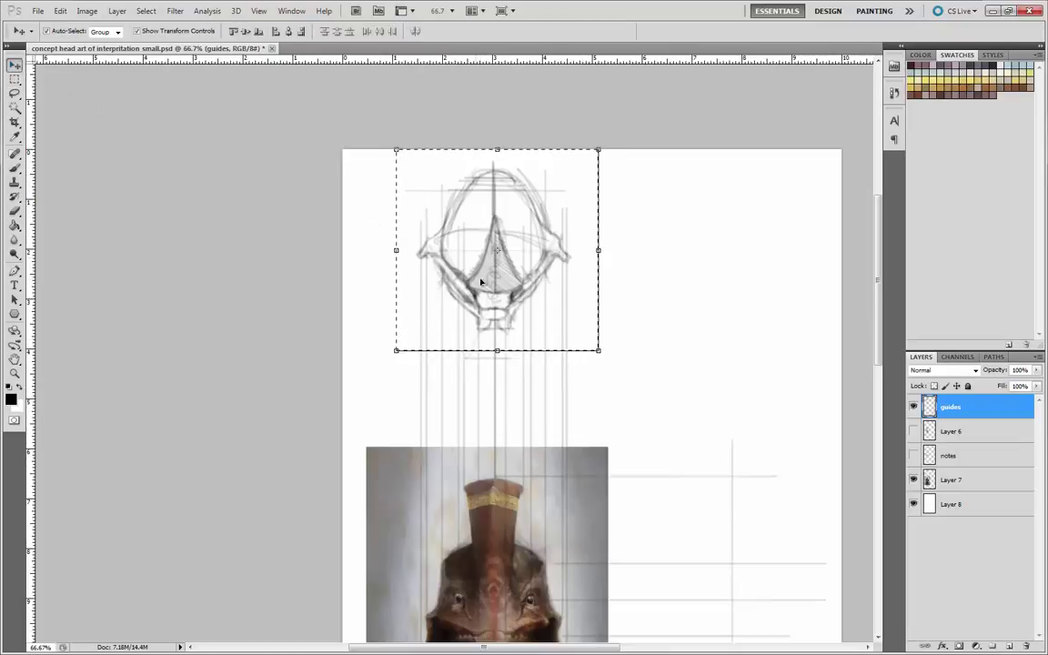
mouse_move(481, 283)
left_mouse_down()
mouse_move(473, 315)
mouse_move(471, 287)
mouse_move(472, 345)
left_mouse_up()
key("ctrl+d")
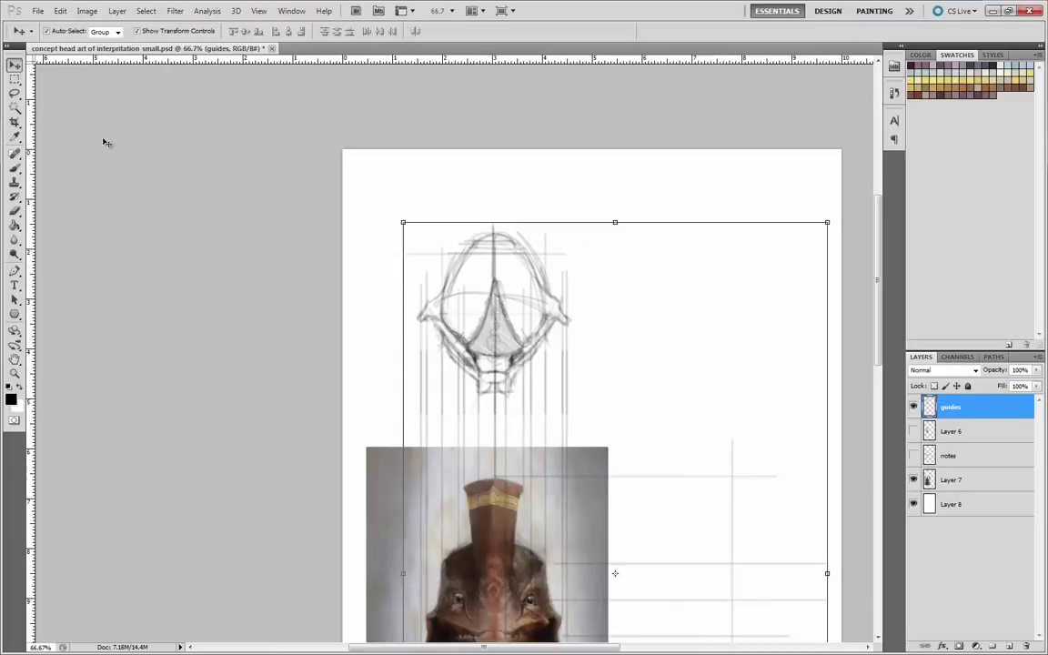
left_click(15, 167)
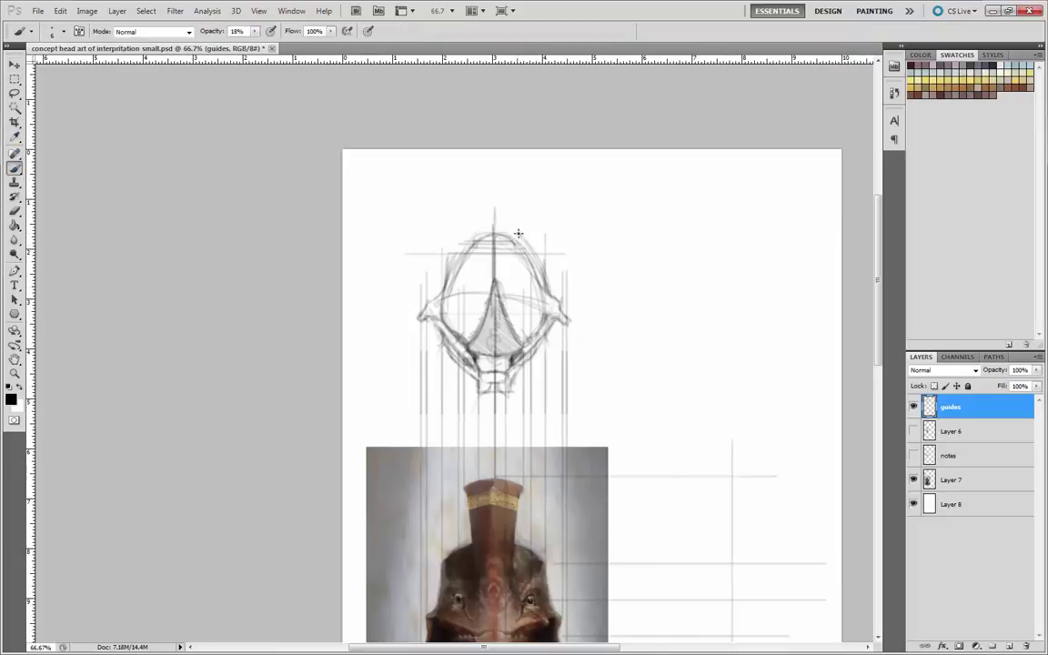
- Darken the right and upper-left curves of the head's top and draw a horizontal guide across it
left_click_drag(501, 224, 552, 291)
mouse_move(487, 217)
left_mouse_down()
mouse_move(447, 285)
mouse_move(464, 245)
mouse_move(489, 225)
mouse_move(477, 220)
mouse_move(447, 270)
left_mouse_up()
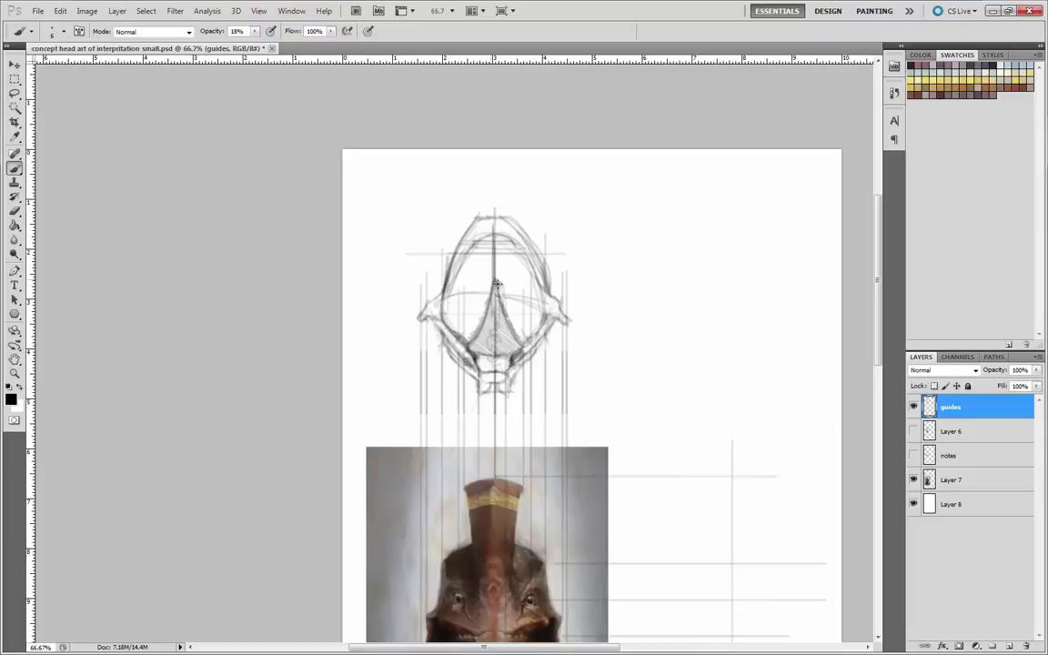
left_click_drag(377, 294, 588, 294)
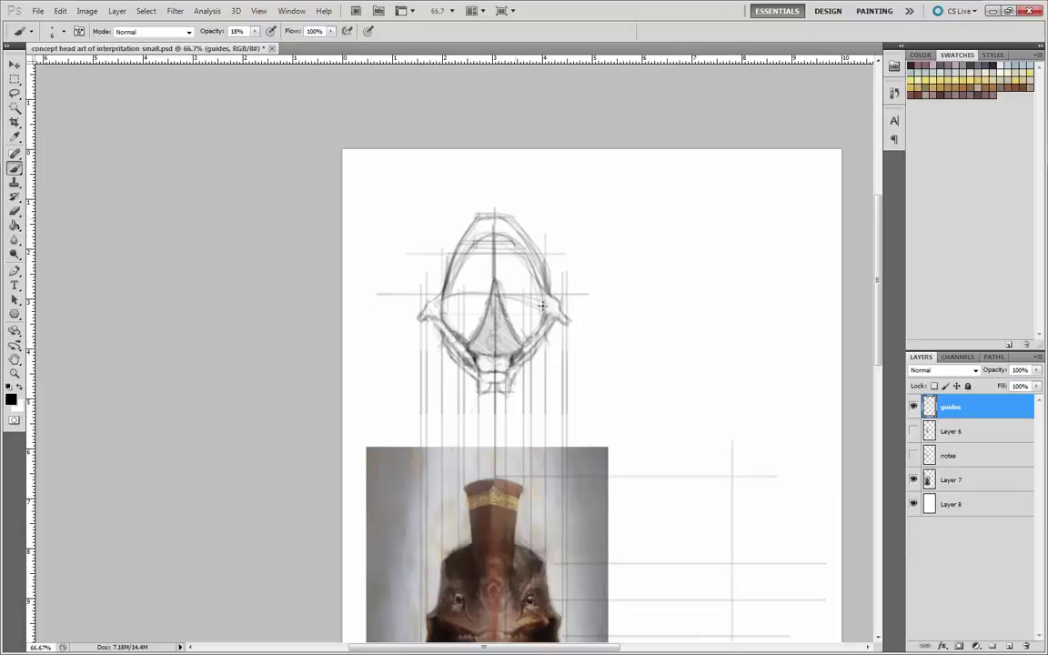
- Erase the old lines in the head's upper left and recentre the page
left_click(14, 211)
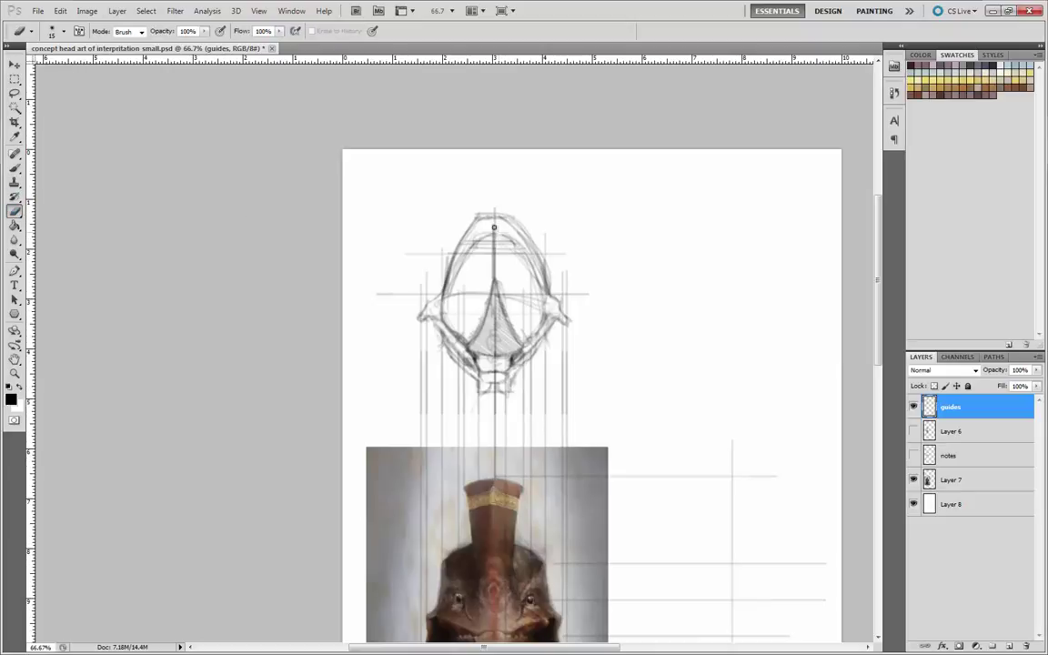
mouse_move(494, 226)
left_mouse_down()
mouse_move(538, 278)
mouse_move(502, 248)
mouse_move(483, 261)
mouse_move(476, 244)
mouse_move(446, 293)
mouse_move(455, 259)
mouse_move(463, 306)
mouse_move(488, 296)
mouse_move(451, 290)
mouse_move(529, 303)
mouse_move(434, 317)
left_mouse_up()
left_click(14, 167)
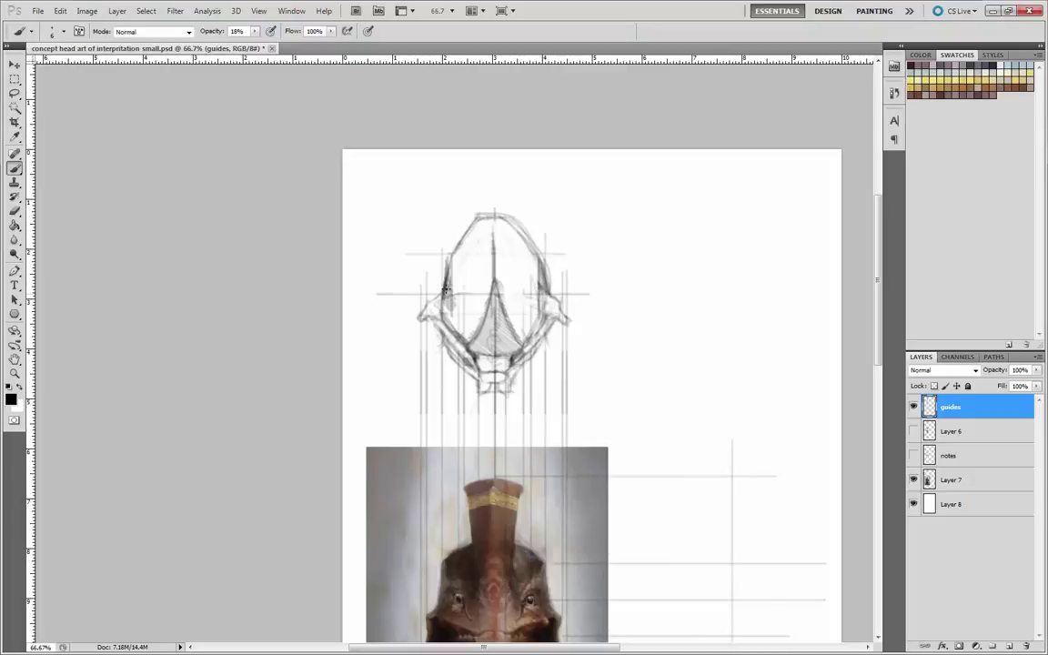
key("e")
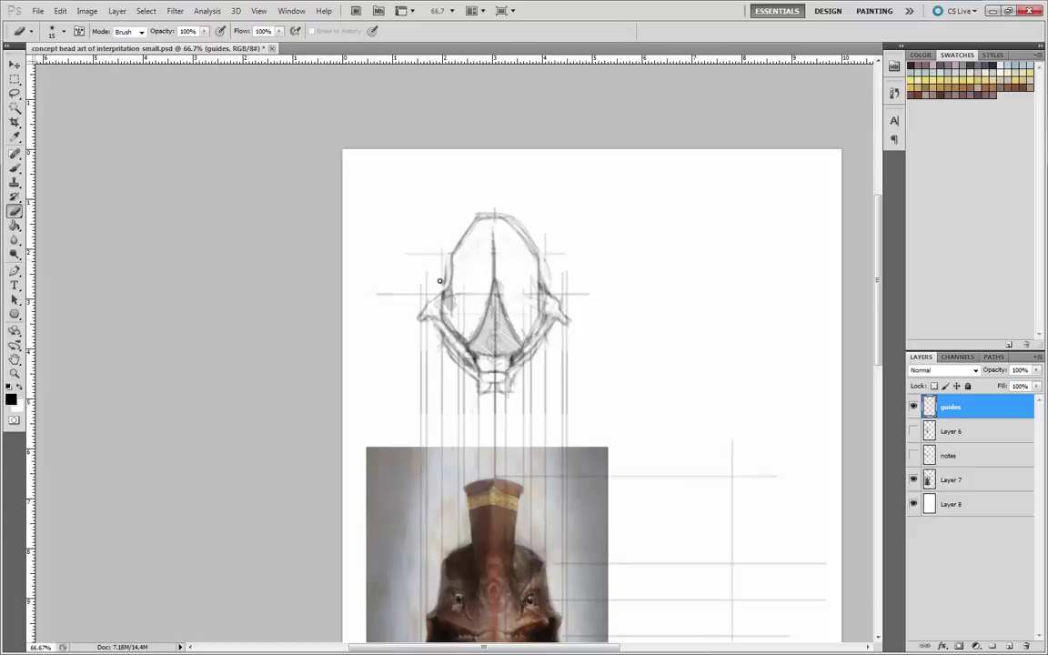
left_click_drag(348, 400, 337, 311)
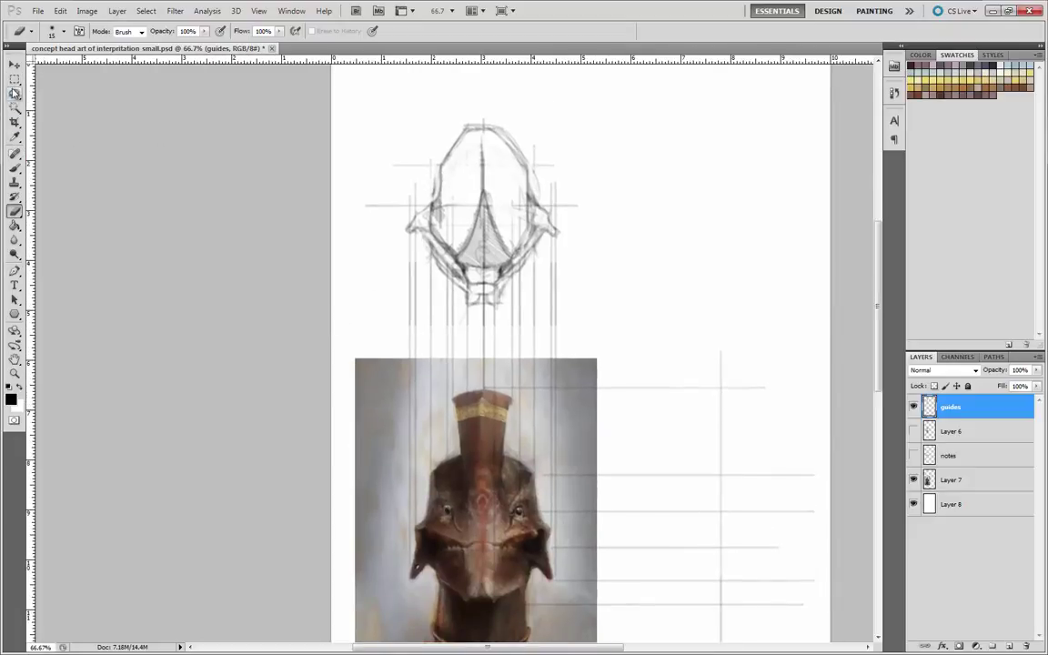
- Sketch a faint skull centre line and horizontal guides running right from the crown and chin
left_click(15, 168)
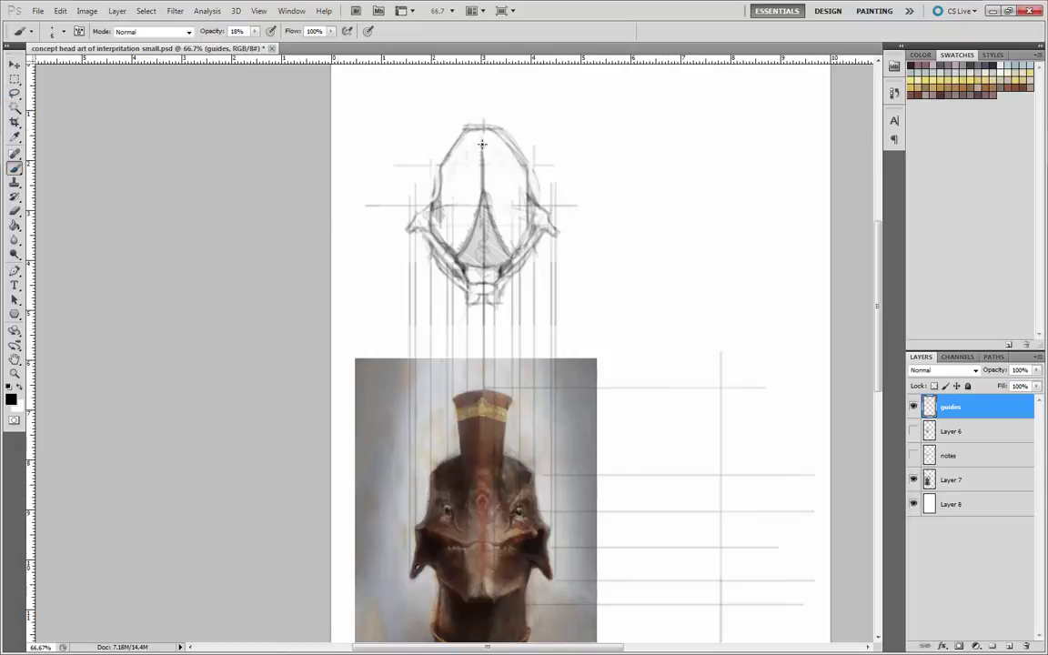
mouse_move(484, 118)
left_mouse_down()
mouse_move(602, 145)
mouse_move(798, 127)
left_mouse_up()
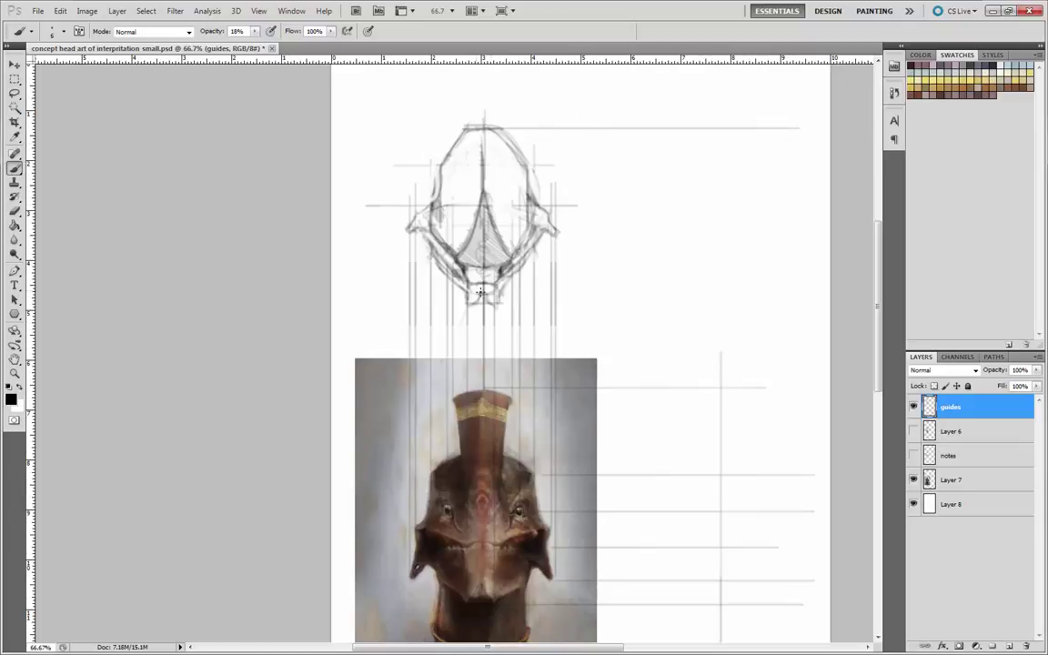
left_click_drag(570, 303, 800, 302)
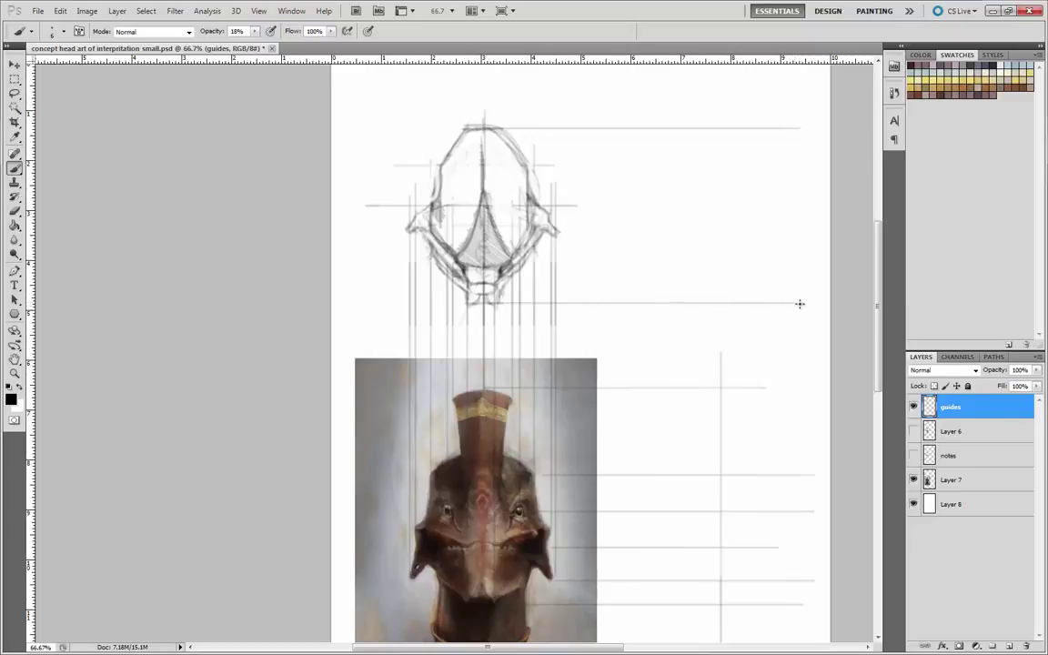
left_click_drag(629, 374, 573, 363)
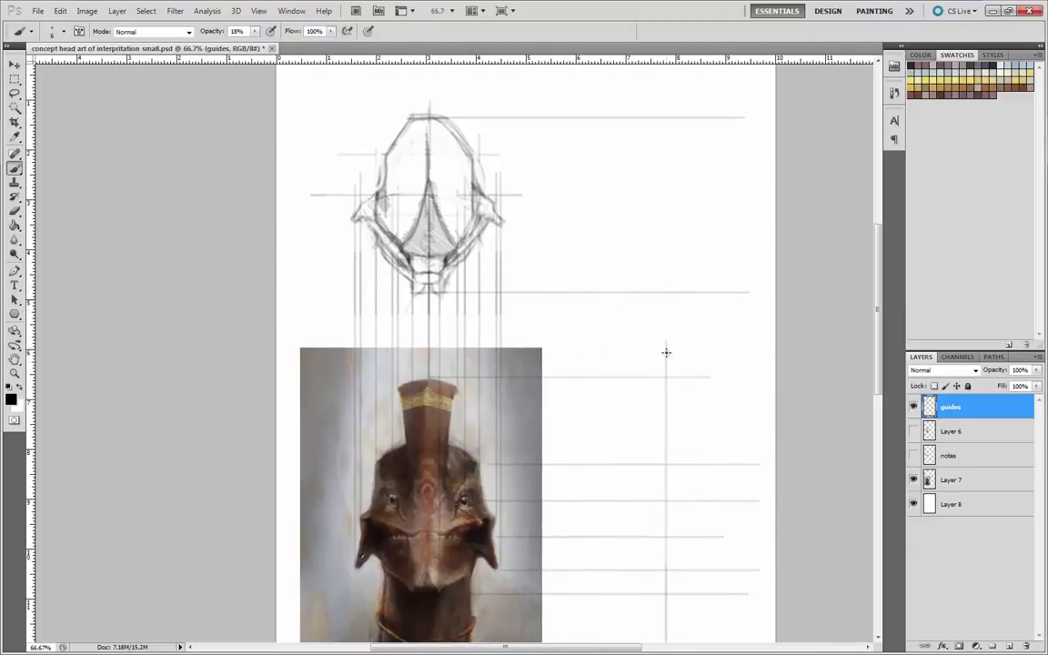
- Extend the right vertical guide upward and draw a horizontal guide on a new layer
left_click_drag(665, 380, 666, 110)
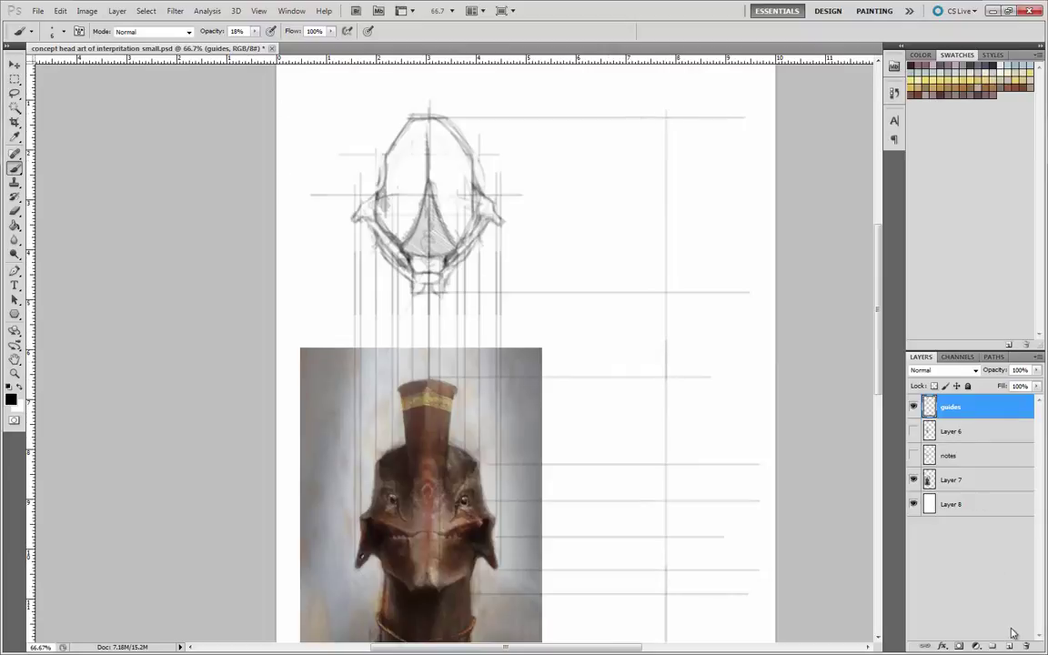
key("ctrl+shift+alt+n")
left_click_drag(721, 194, 338, 194)
- Rotate the horizontal stroke into a 45° diagonal and position it toward the upper-right page edge
left_click(14, 66)
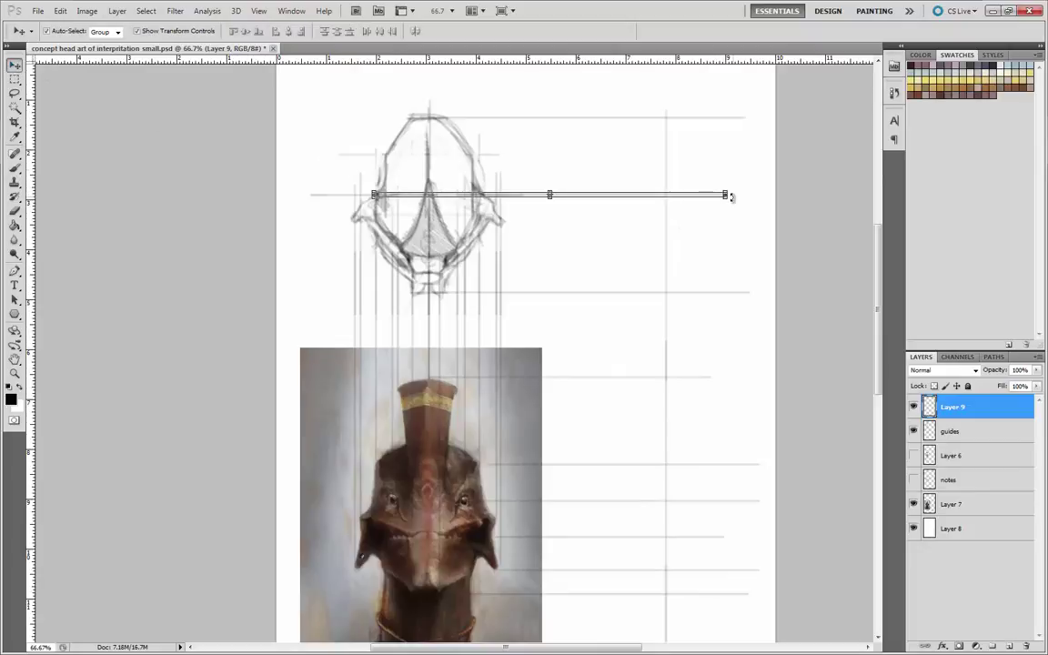
mouse_move(729, 196)
left_mouse_down()
mouse_move(717, 238)
mouse_move(427, 293)
mouse_move(461, 280)
left_mouse_up()
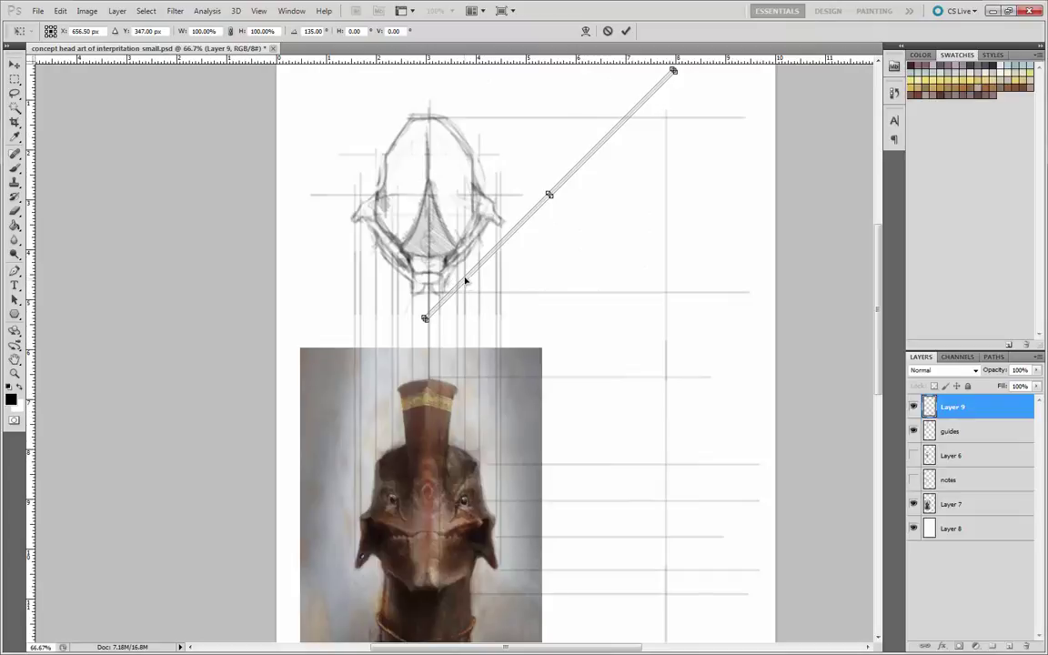
key("Return")
left_click_drag(522, 225, 630, 244)
left_click(15, 168)
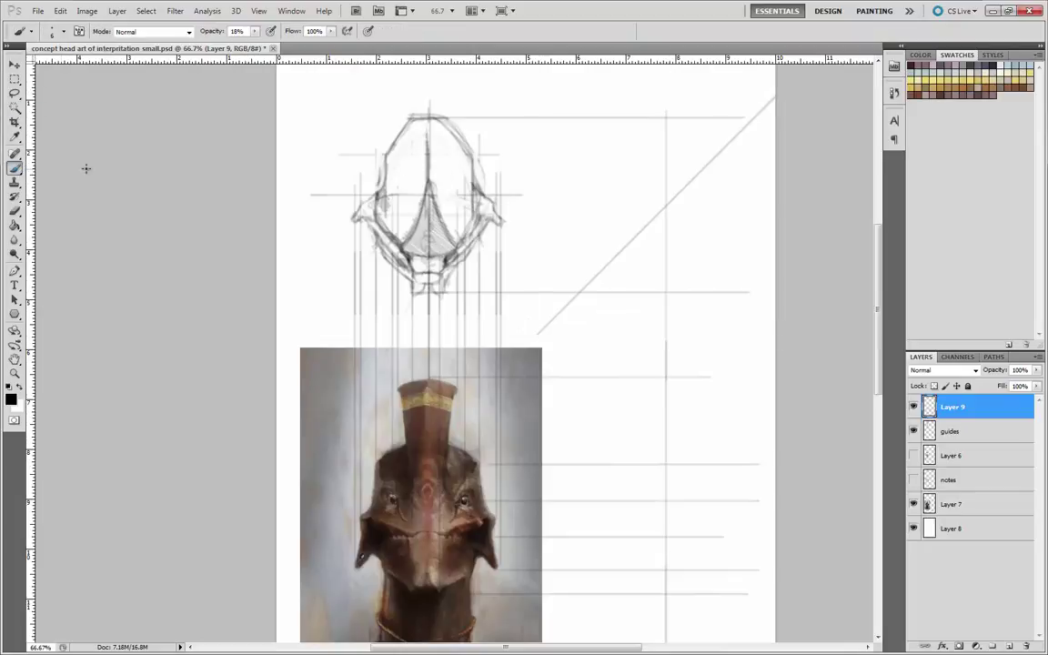
left_click_drag(514, 197, 696, 197)
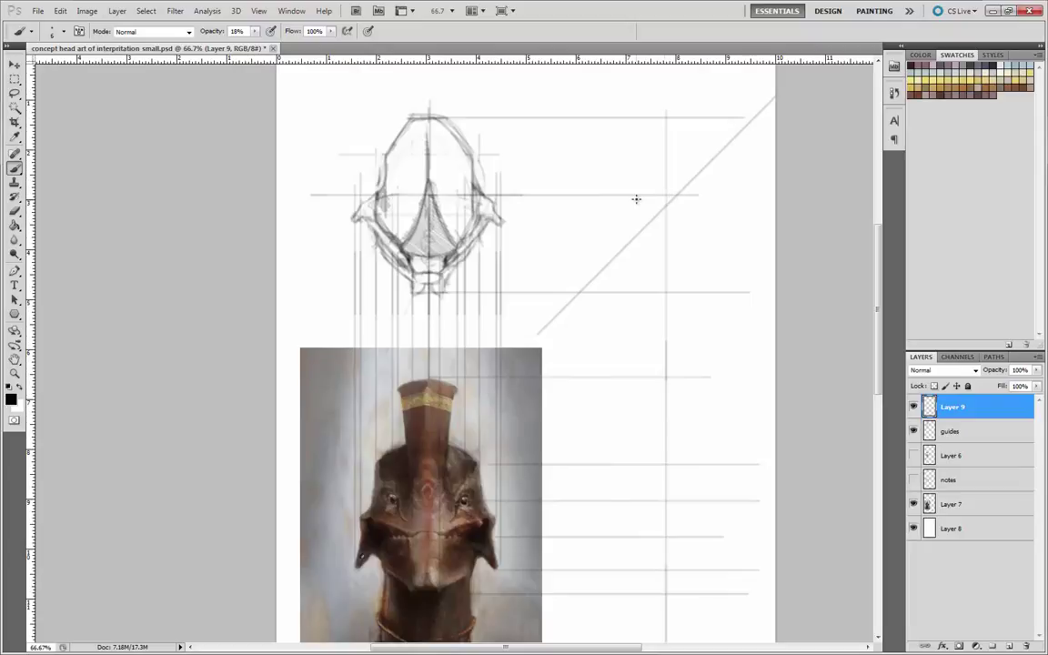
left_click(14, 65)
left_click_drag(685, 188, 676, 191)
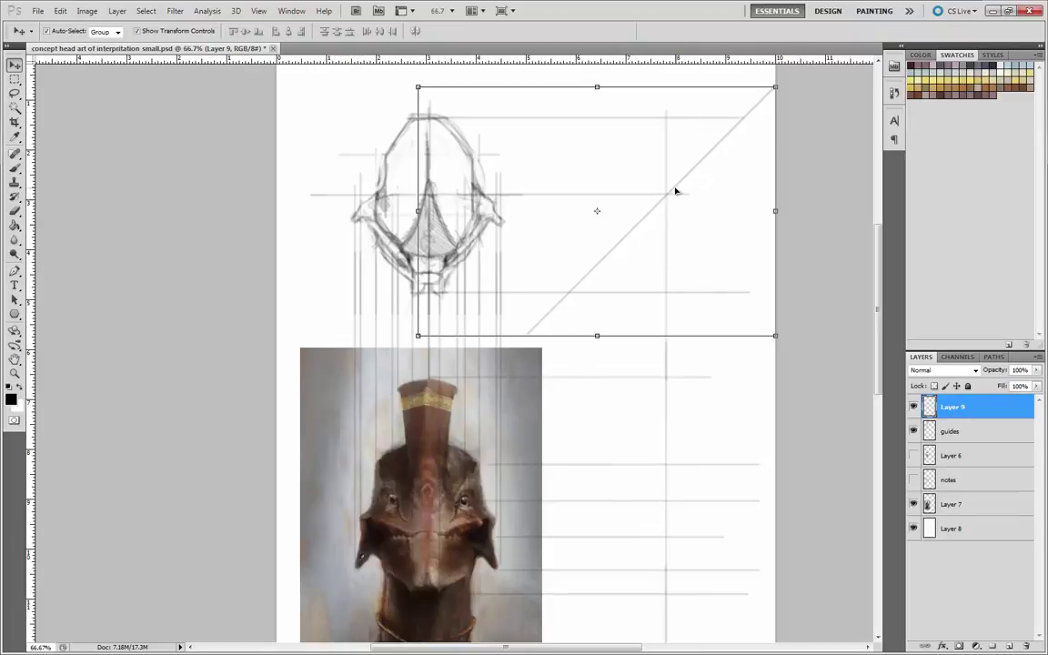
- Check Layer 9's strokes by toggling visibility, then merge it down into the guides layer
left_click(914, 408)
left_click(914, 408)
right_click(943, 408)
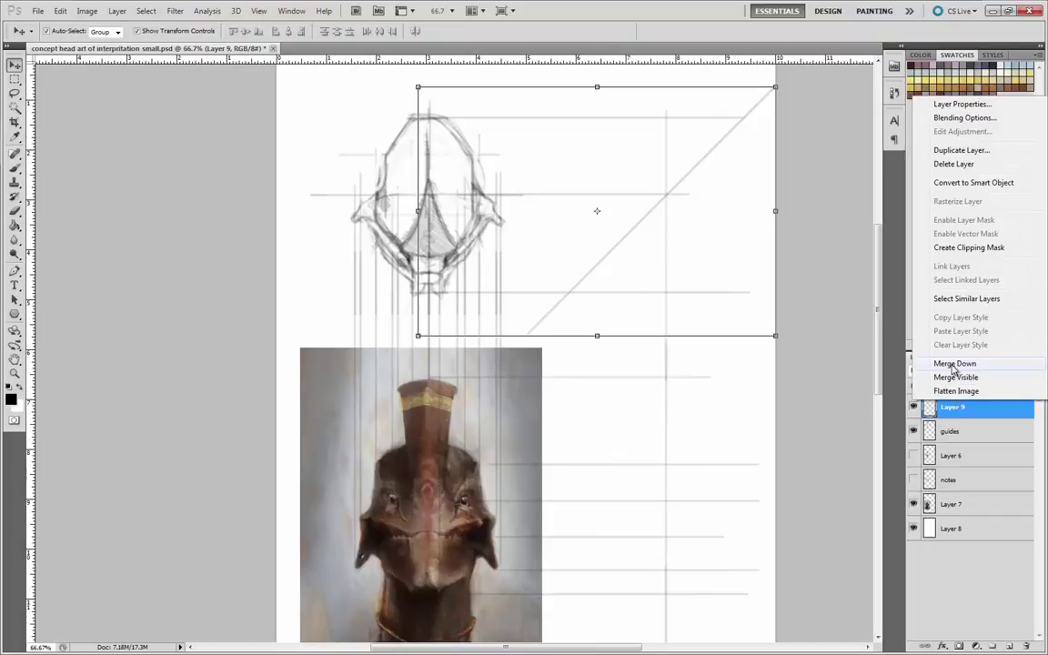
left_click(937, 364)
left_click(913, 408)
left_click(913, 408)
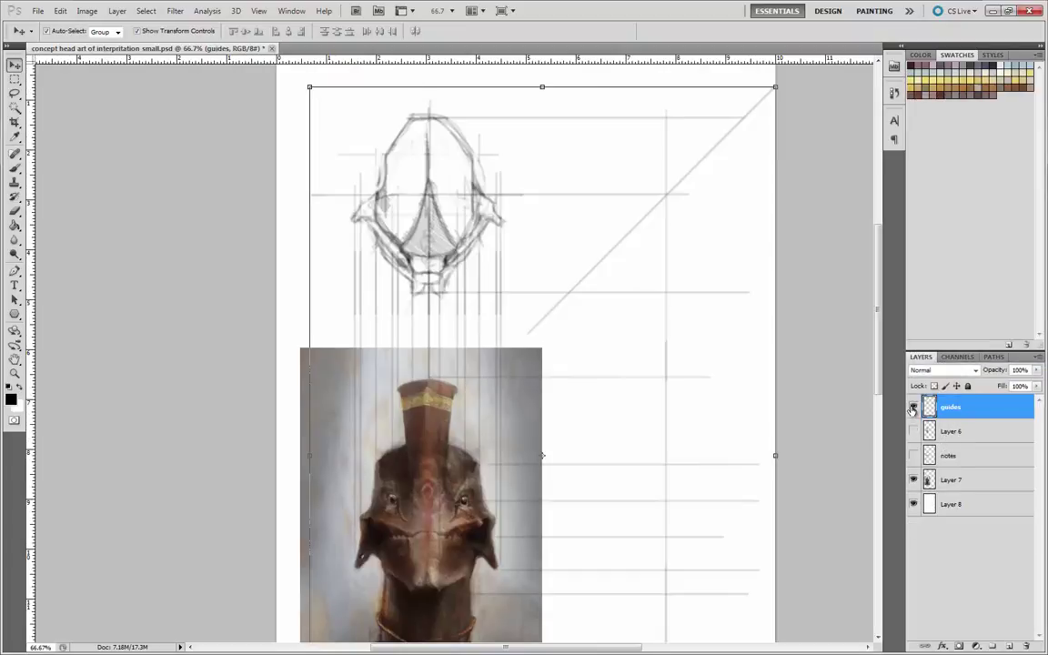
left_click_drag(211, 420, 215, 454)
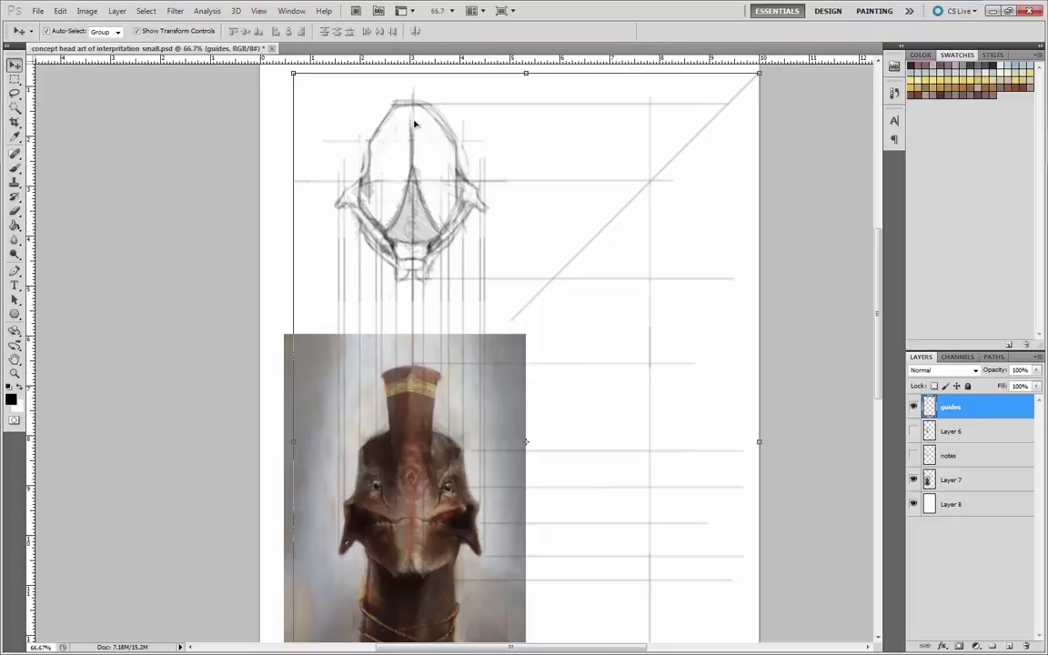
- Darken the skull's central ridge, hatch the central triangle and add strokes along the left side
left_click(14, 167)
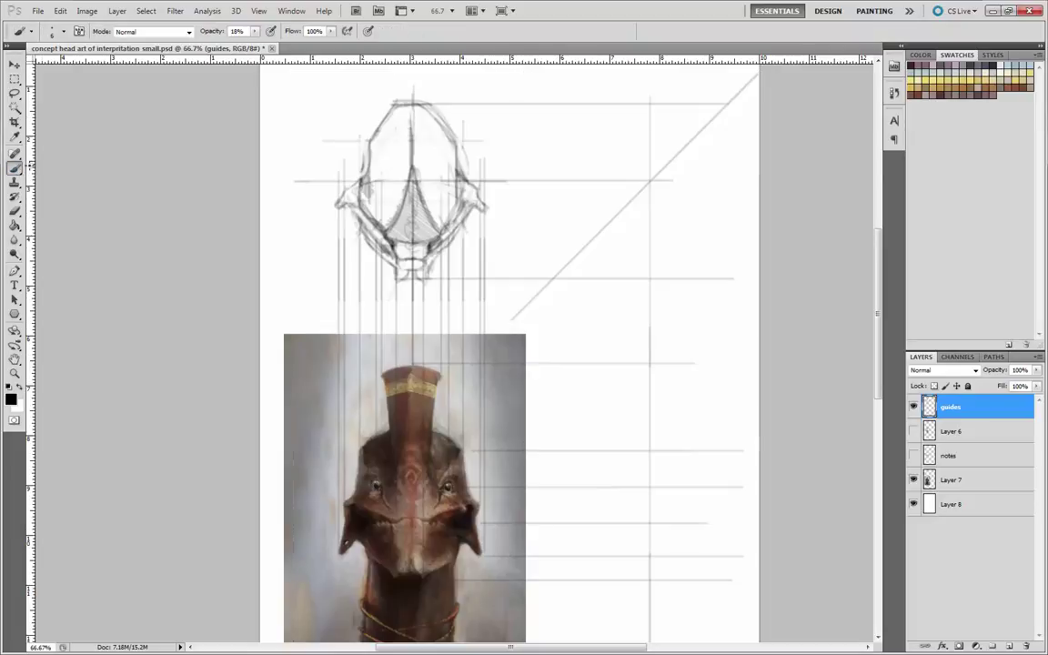
mouse_move(434, 224)
left_mouse_down()
mouse_move(426, 193)
mouse_move(420, 207)
mouse_move(423, 179)
left_mouse_up()
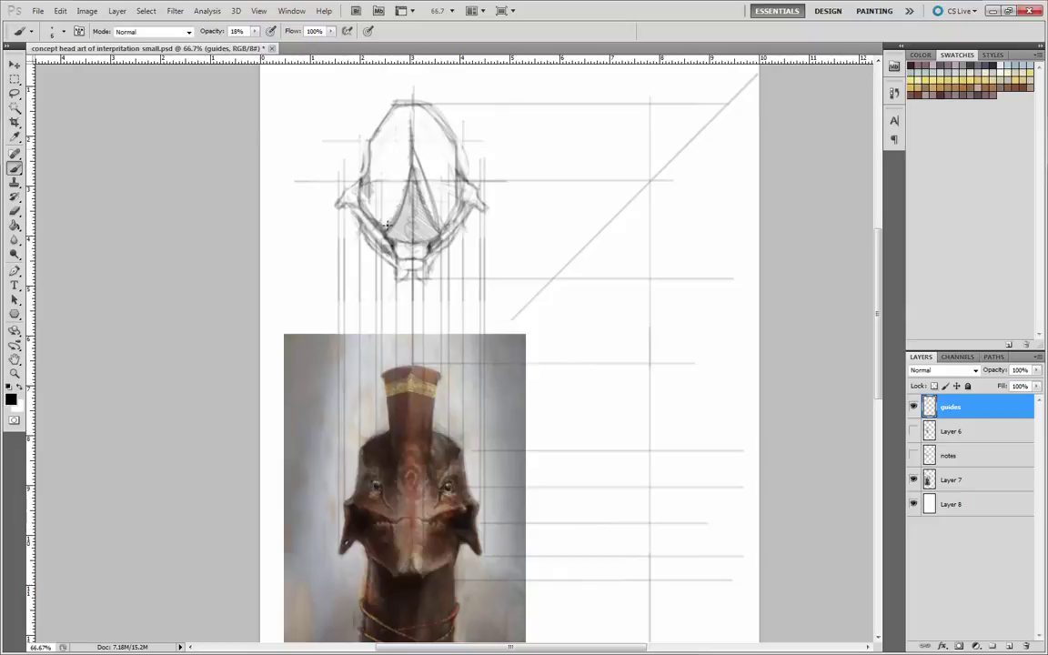
mouse_move(387, 224)
left_mouse_down()
mouse_move(411, 145)
mouse_move(386, 230)
mouse_move(397, 192)
left_mouse_up()
mouse_move(412, 152)
left_mouse_down()
mouse_move(377, 148)
mouse_move(372, 156)
mouse_move(398, 196)
mouse_move(391, 228)
left_mouse_up()
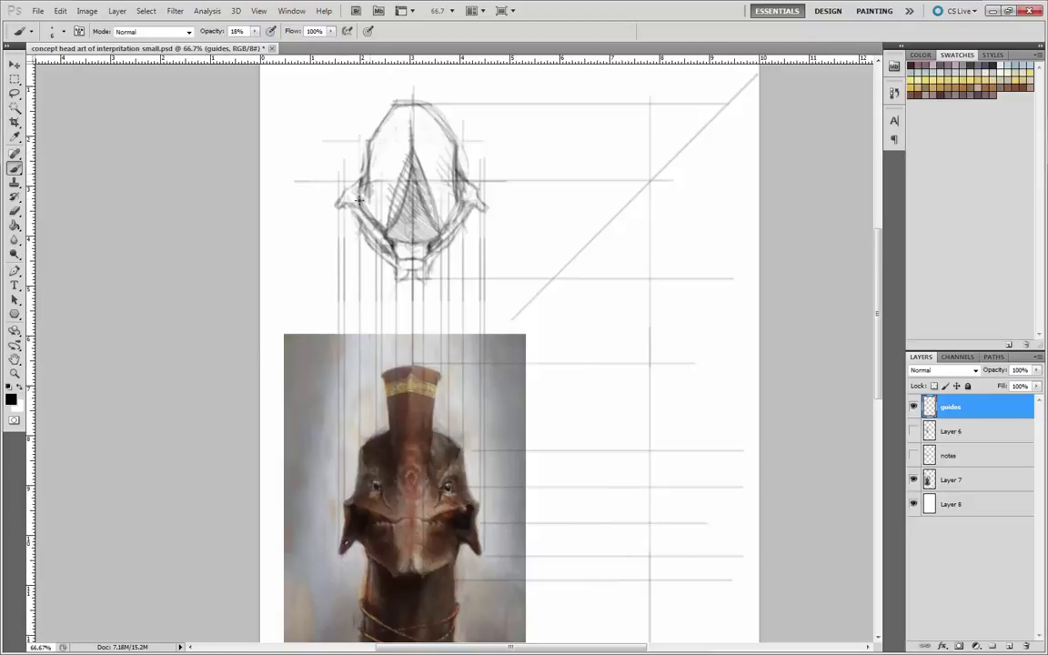
left_click_drag(373, 143, 376, 200)
left_click_drag(393, 156, 393, 202)
left_click_drag(337, 132, 342, 189)
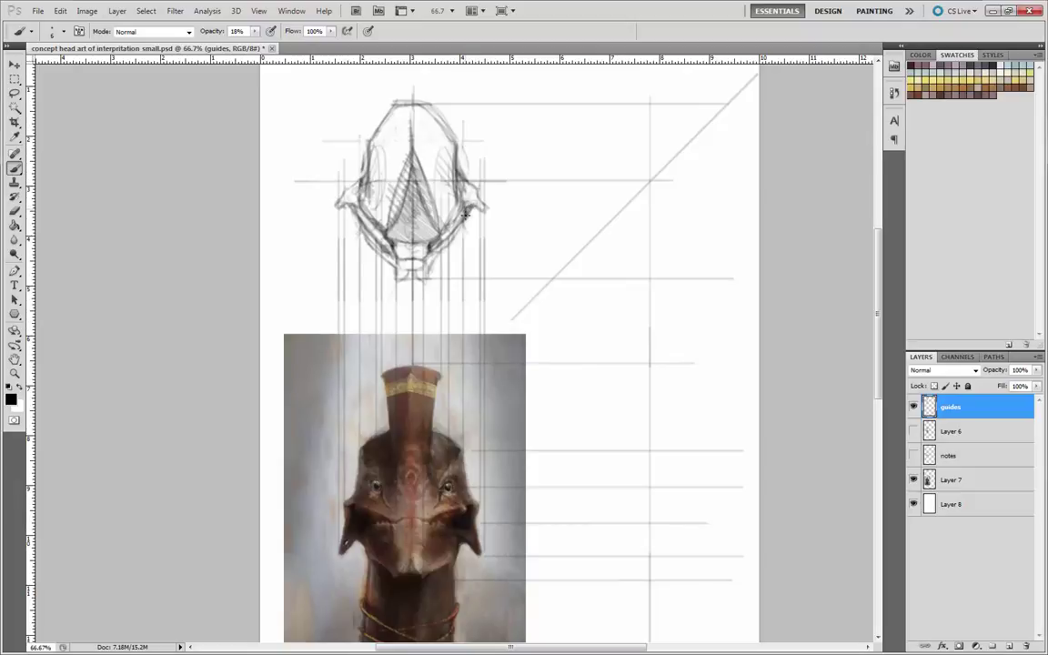
key("e")
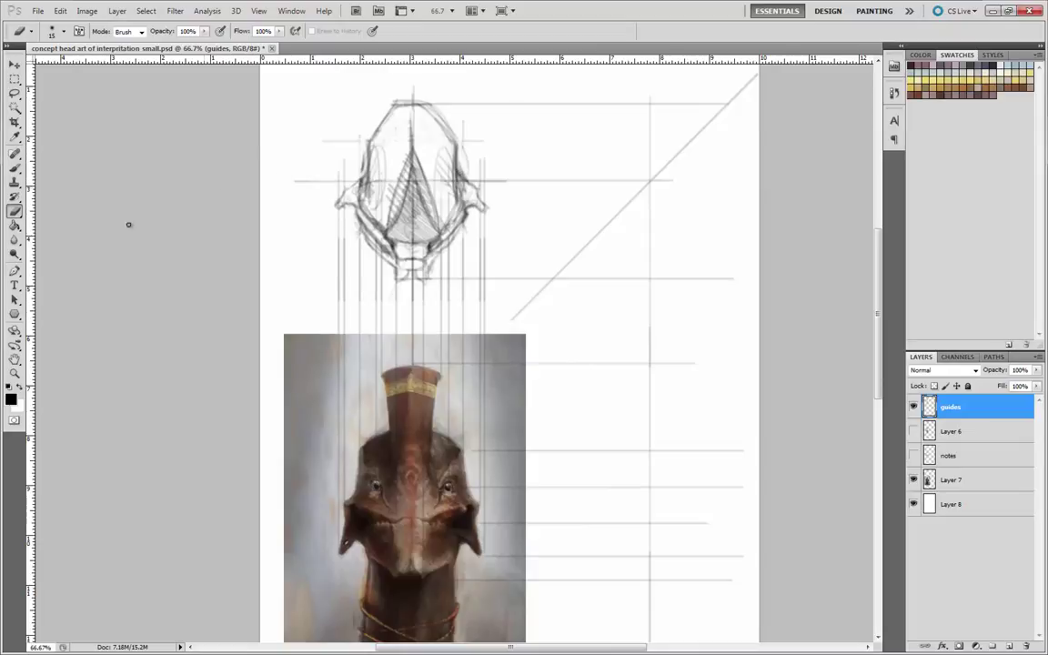
left_click(14, 167)
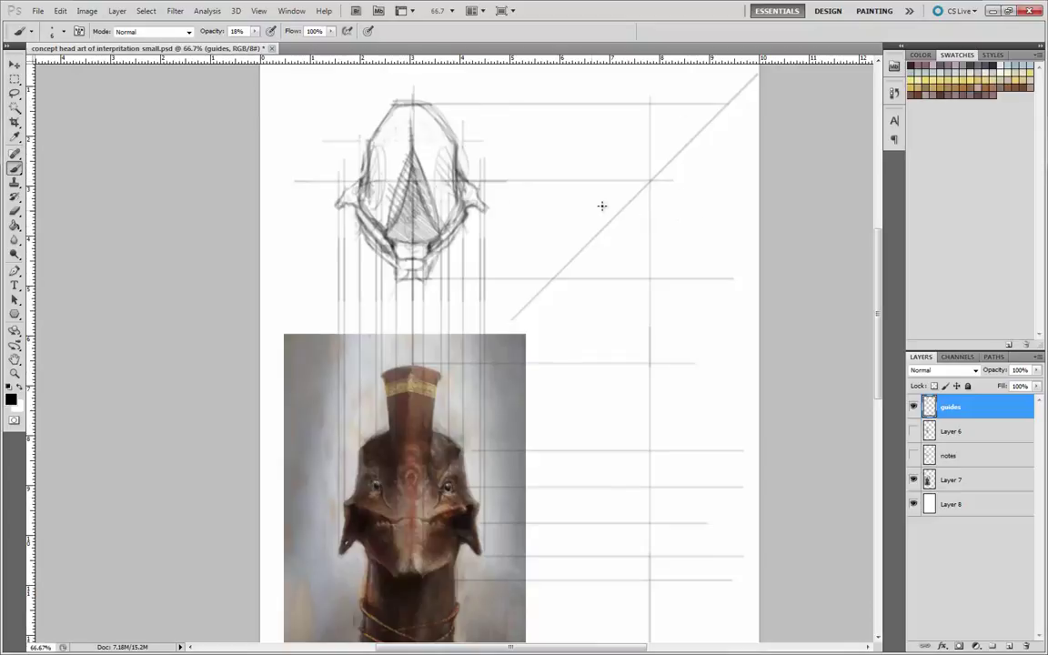
- Drop two vertical guides down from the diagonal on the right of the page
left_click_drag(416, 387, 429, 353)
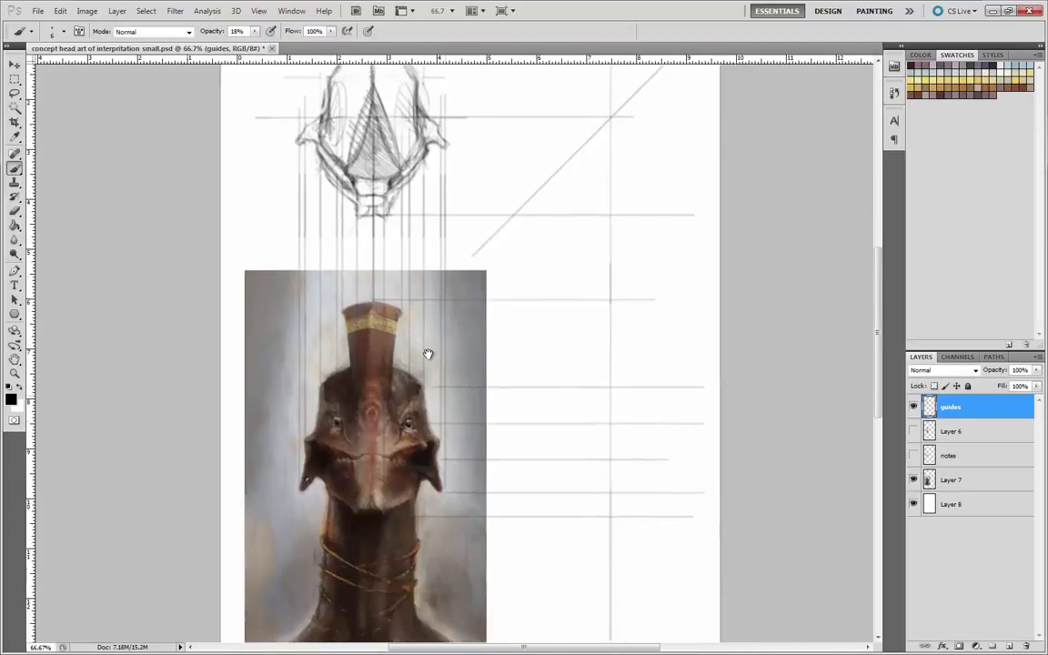
left_click_drag(514, 194, 540, 554)
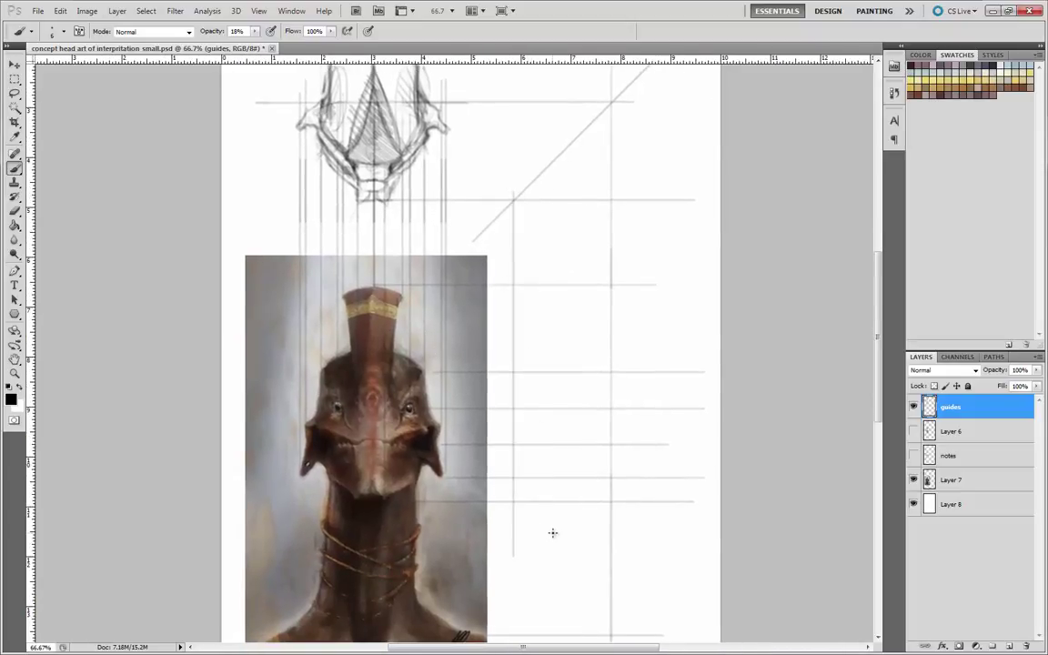
left_click_drag(594, 526, 561, 545)
left_click_drag(589, 397, 564, 434)
left_click_drag(624, 134, 626, 618)
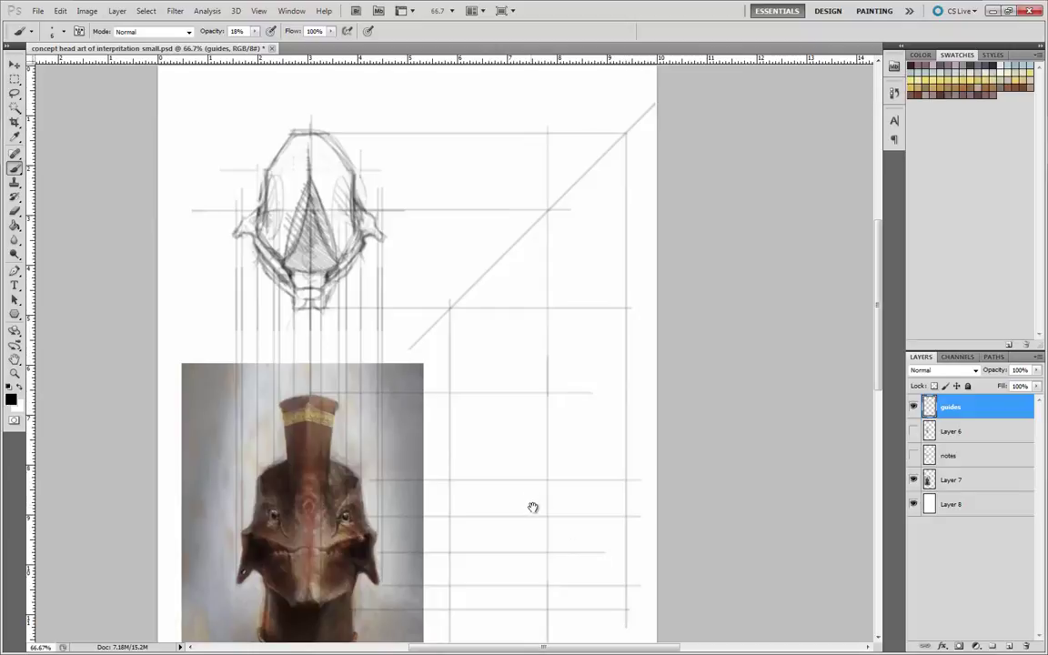
- Draw horizontal side-view guides level with the skull and the top line of the side-view head
left_click_drag(533, 505, 540, 435)
mouse_move(320, 106)
left_mouse_down()
mouse_move(594, 106)
mouse_move(603, 117)
mouse_move(591, 102)
mouse_move(599, 358)
mouse_move(589, 320)
mouse_move(556, 324)
left_mouse_up()
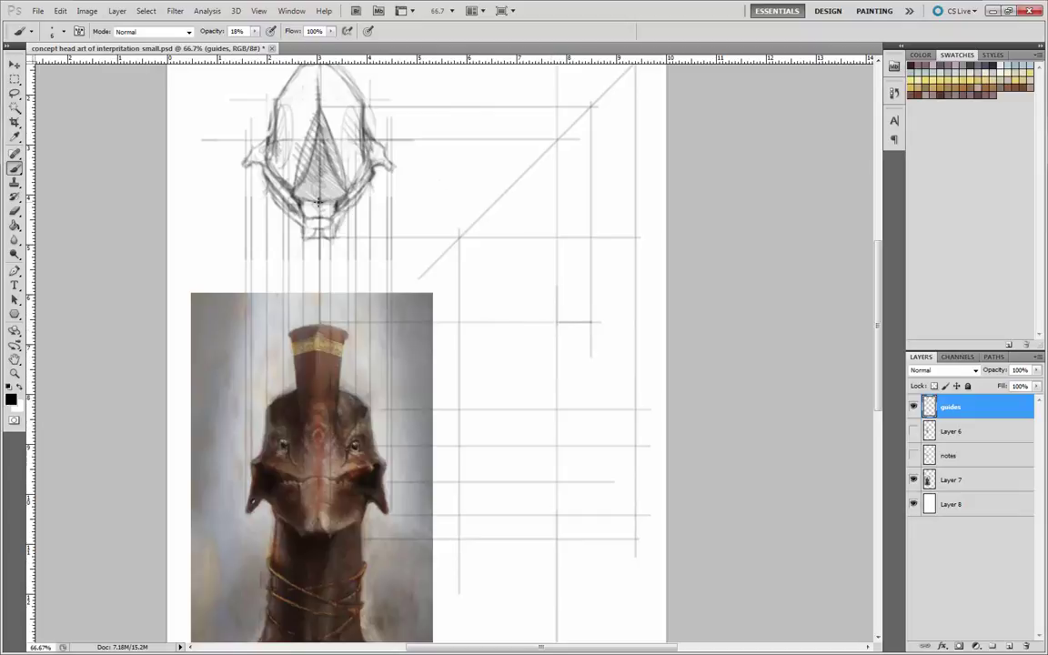
mouse_move(317, 201)
left_mouse_down()
mouse_move(501, 198)
mouse_move(500, 309)
left_mouse_up()
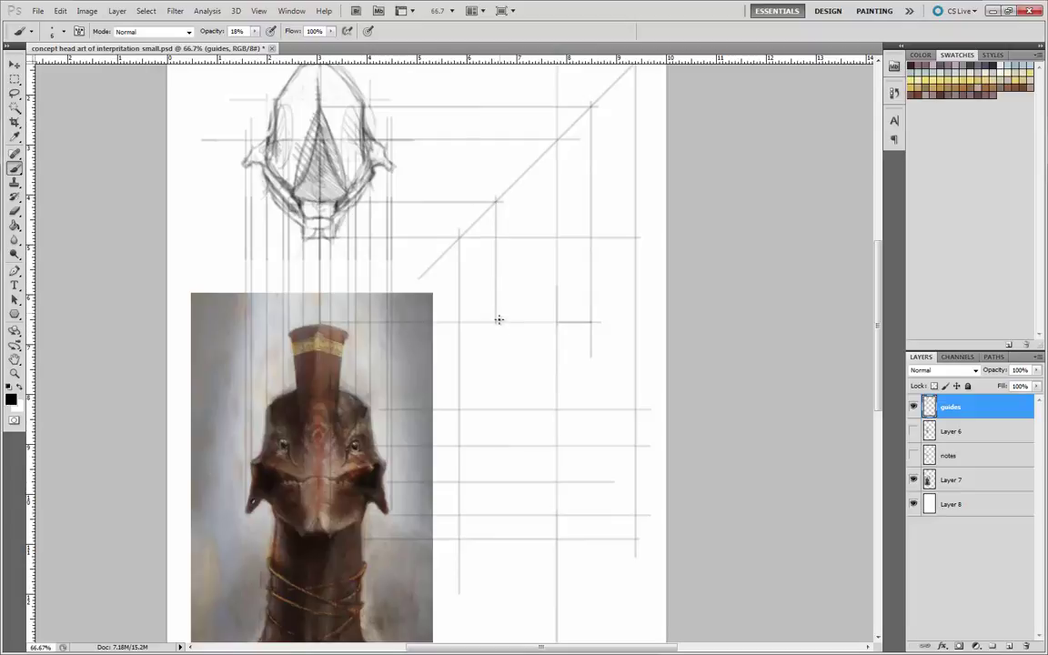
left_click_drag(591, 320, 494, 330)
- Sketch the curved side-view brow line, a horizontal guide and a slanted stroke under the jaw
left_click_drag(498, 326, 613, 352)
left_click_drag(524, 363, 545, 367)
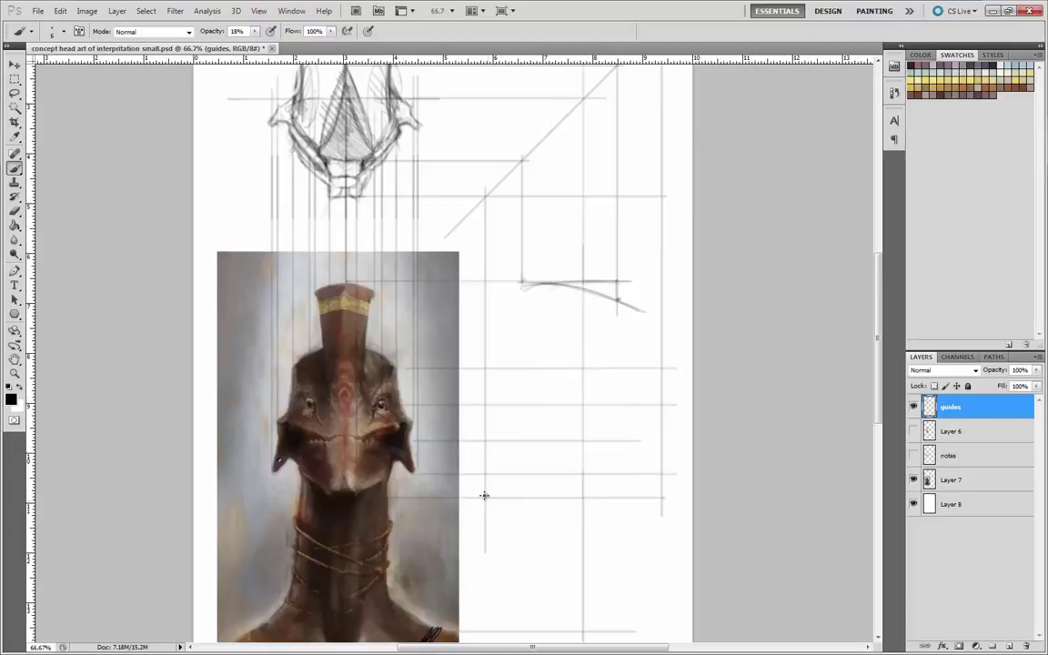
left_click(521, 285, "shift")
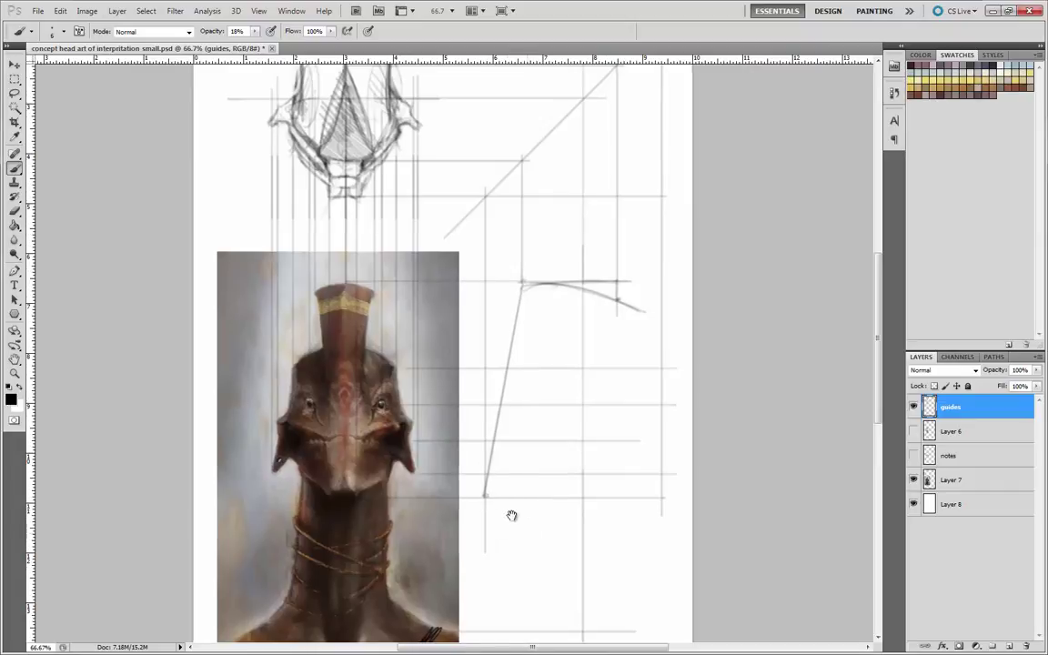
key("space")
mouse_move(509, 512)
left_mouse_down()
mouse_move(461, 473)
mouse_move(487, 474)
mouse_move(491, 495)
left_mouse_up()
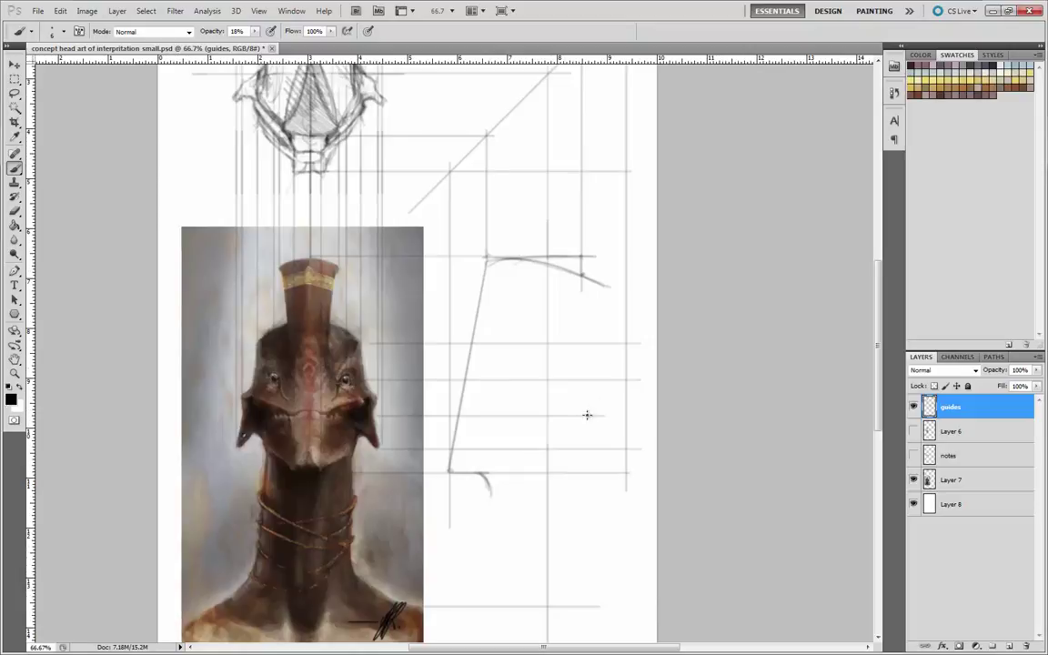
left_click_drag(572, 468, 564, 473)
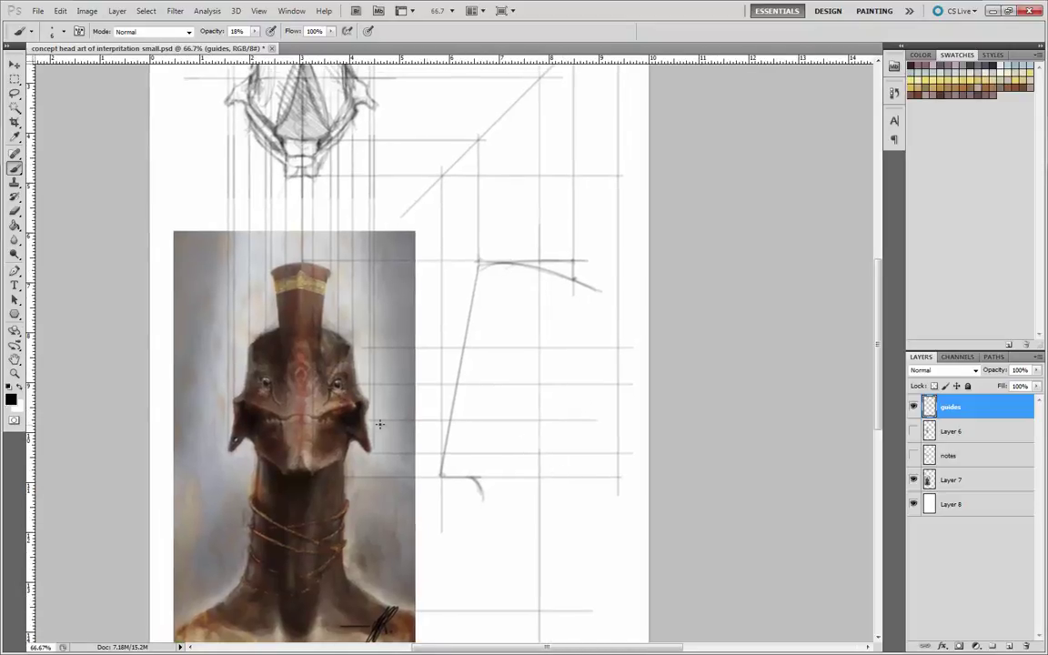
left_click_drag(369, 402, 590, 400)
left_click_drag(538, 402, 444, 422)
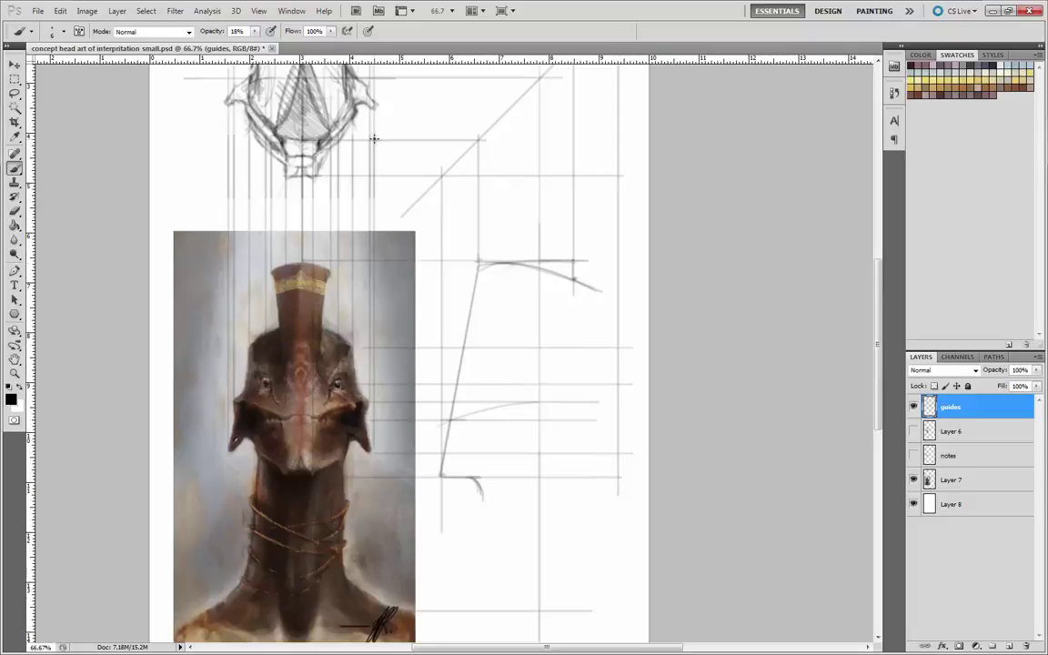
- Carry more horizontal guides across from the head sketch and firm the profile edge down to the chin
mouse_move(332, 125)
left_mouse_down()
mouse_move(516, 123)
mouse_move(494, 118)
mouse_move(495, 382)
left_mouse_up()
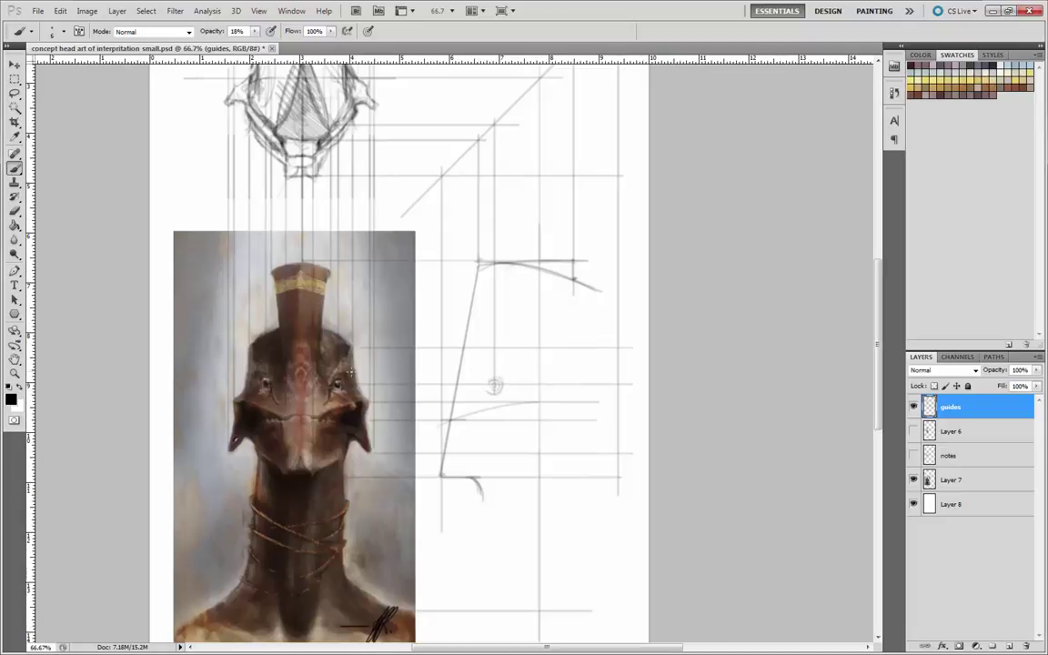
left_click_drag(395, 372, 506, 372)
left_click_drag(357, 115, 515, 114)
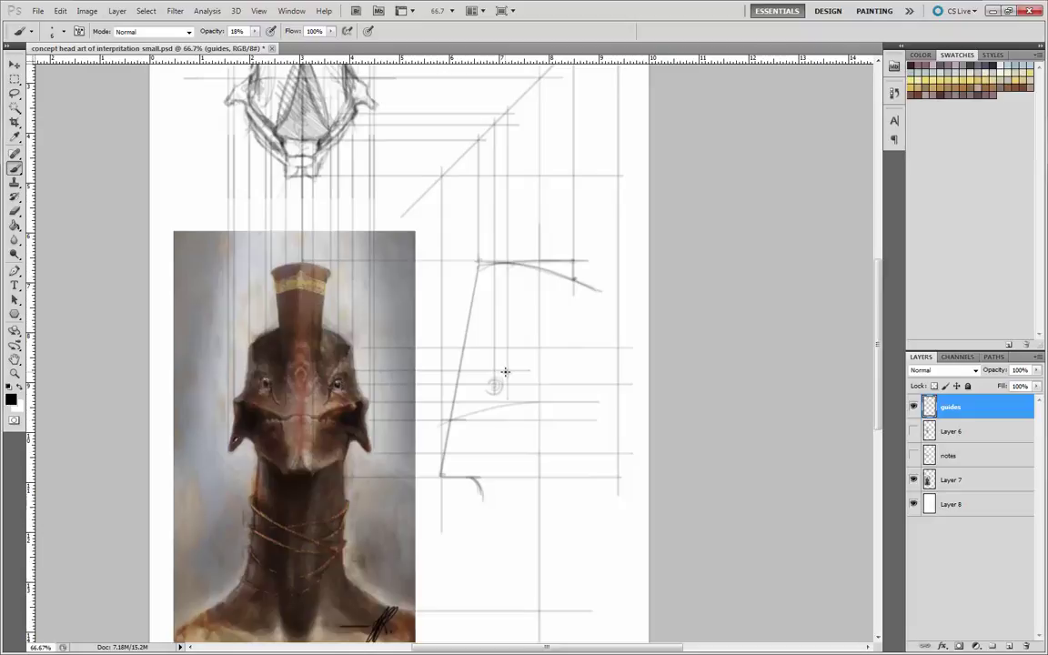
mouse_move(503, 382)
left_mouse_down()
mouse_move(506, 395)
mouse_move(494, 370)
mouse_move(482, 386)
left_mouse_up()
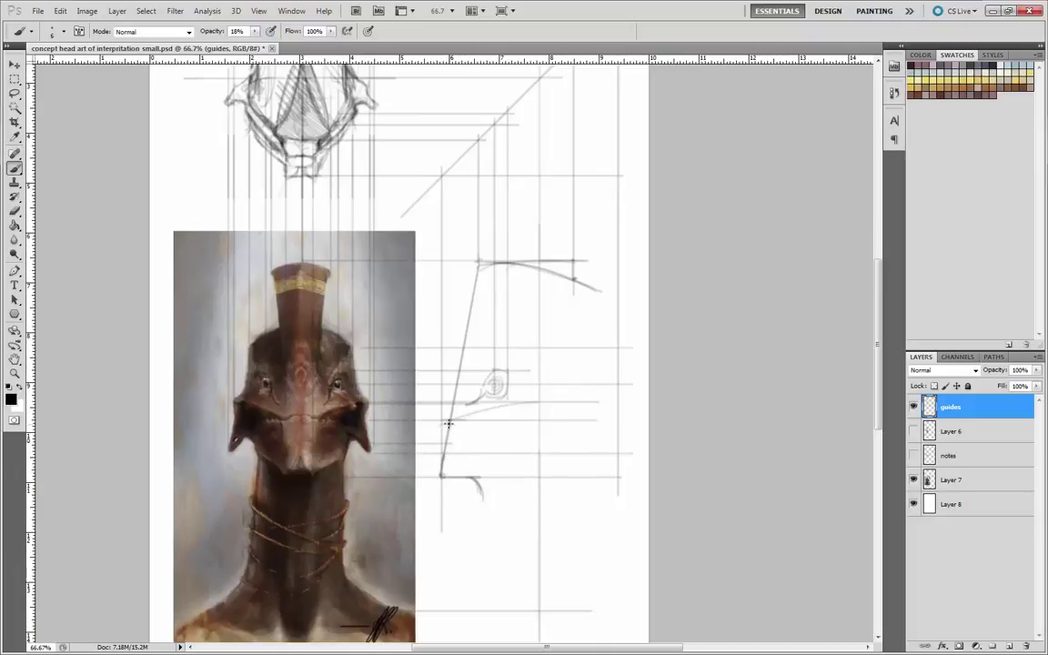
left_click_drag(451, 420, 441, 473)
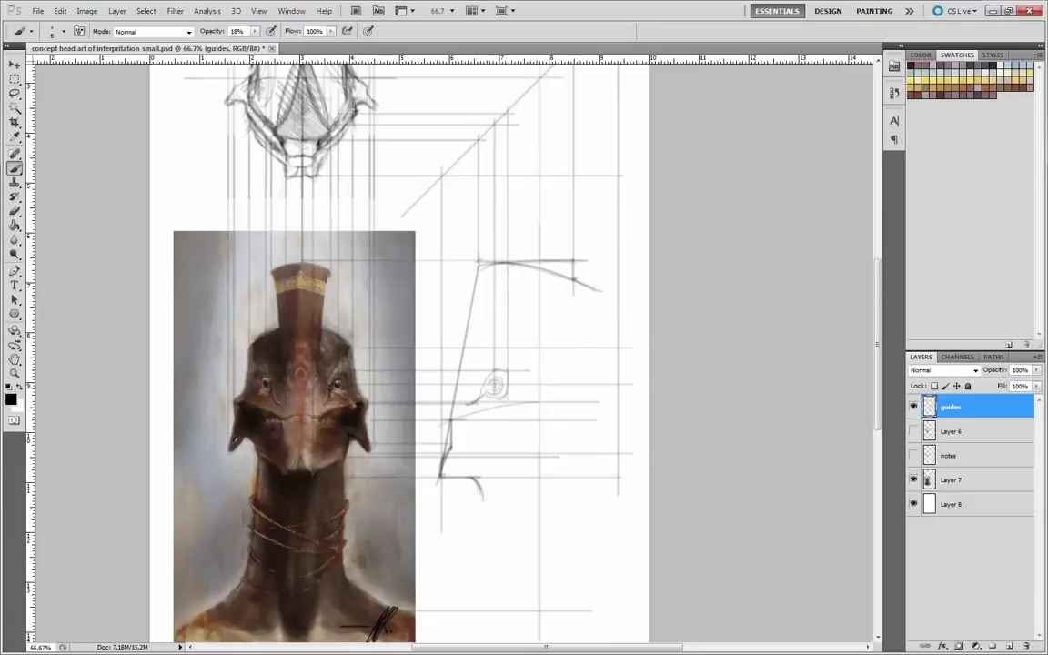
mouse_move(320, 113)
left_mouse_down()
mouse_move(505, 113)
mouse_move(511, 458)
left_mouse_up()
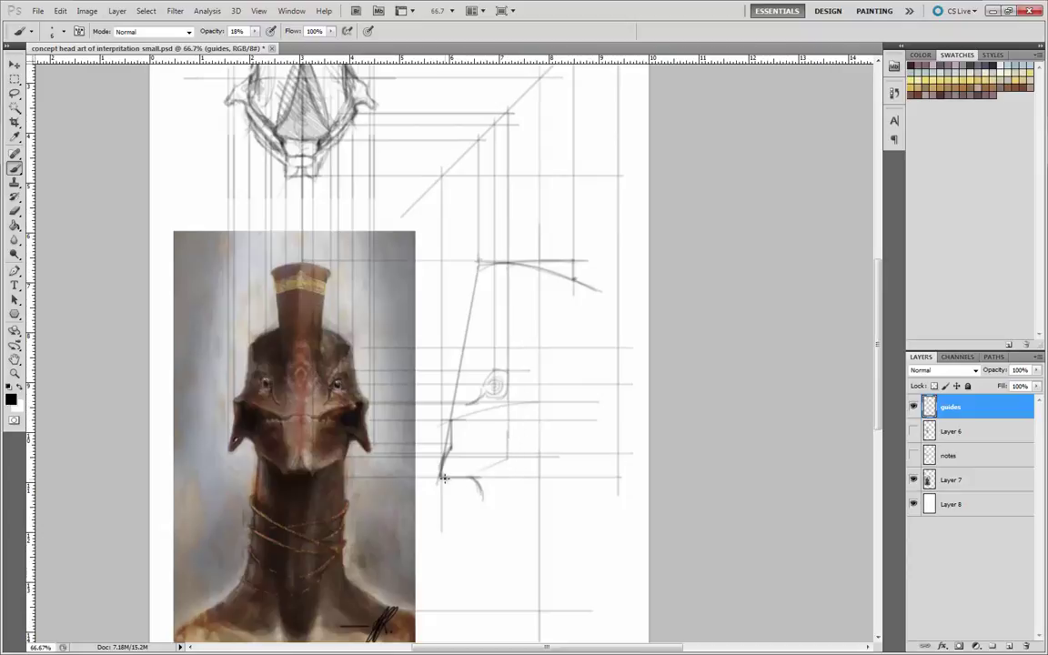
mouse_move(480, 467)
left_mouse_down()
mouse_move(509, 452)
mouse_move(501, 464)
left_mouse_up()
mouse_move(464, 333)
left_mouse_down()
mouse_move(436, 383)
mouse_move(442, 397)
left_mouse_up()
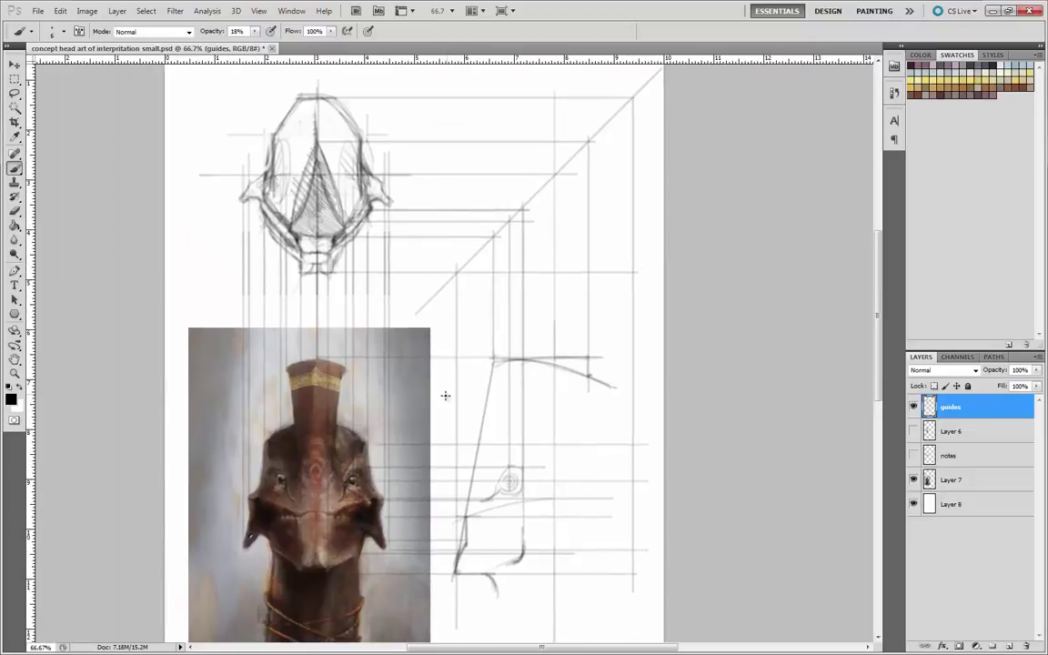
- Zoom out to 50% to see the whole sheet and extend the right vertical guide downward
key("ctrl+minus")
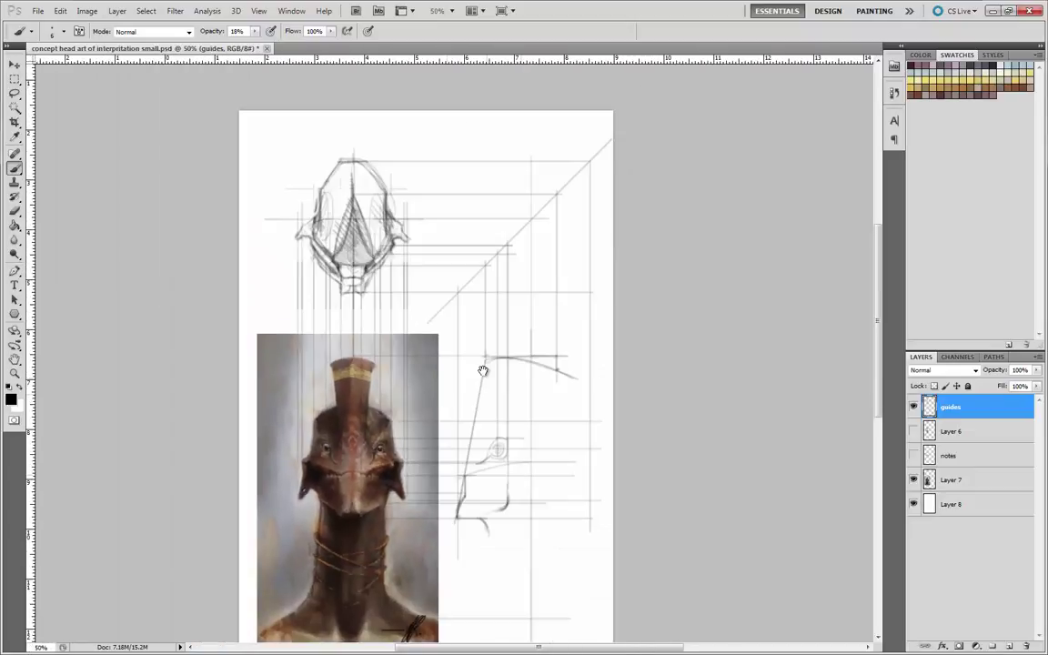
mouse_move(459, 409)
left_mouse_down()
mouse_move(499, 396)
mouse_move(515, 367)
mouse_move(505, 363)
left_mouse_up()
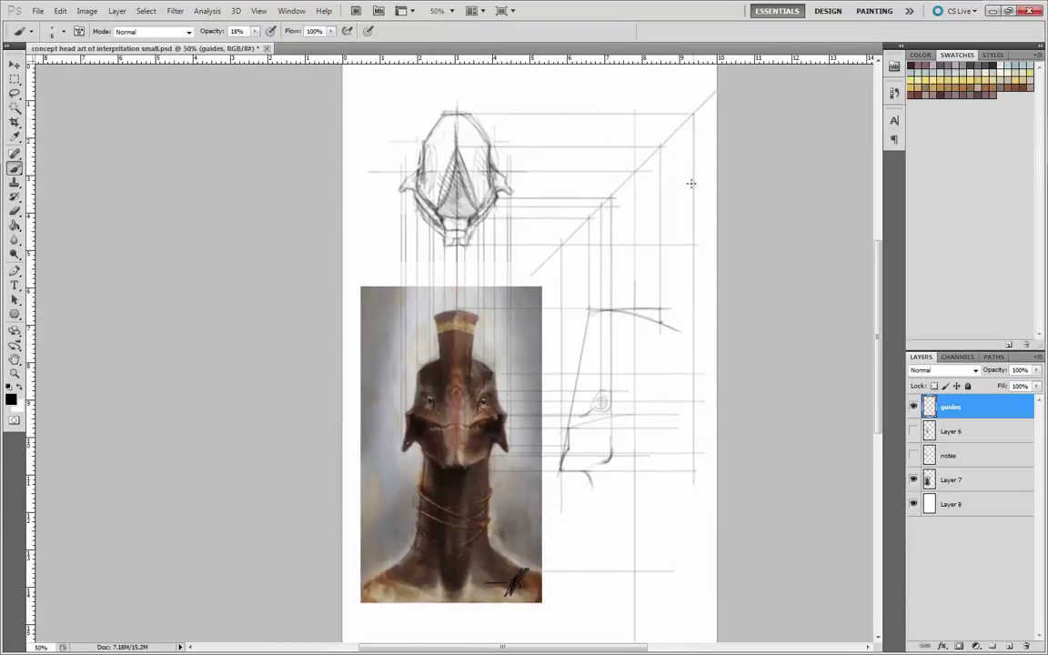
left_click_drag(691, 184, 693, 531)
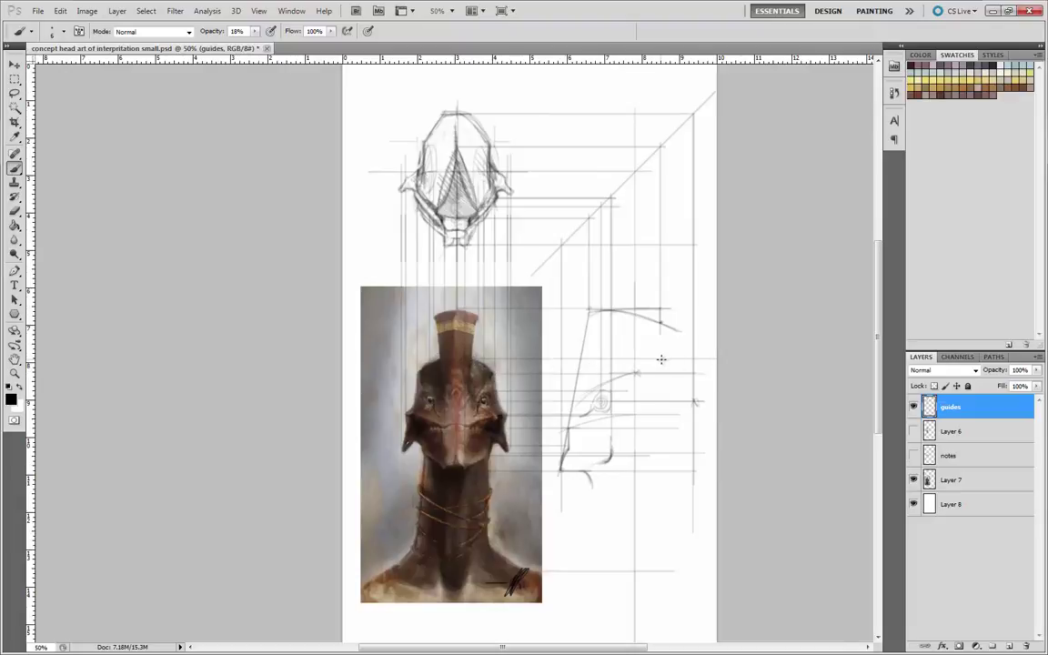
- Draw the curved back of the skull with a hooked crest, then two vertical guides through the top view
left_click_drag(674, 364, 694, 402)
left_click_drag(664, 359, 695, 398)
left_click_drag(657, 329, 649, 363)
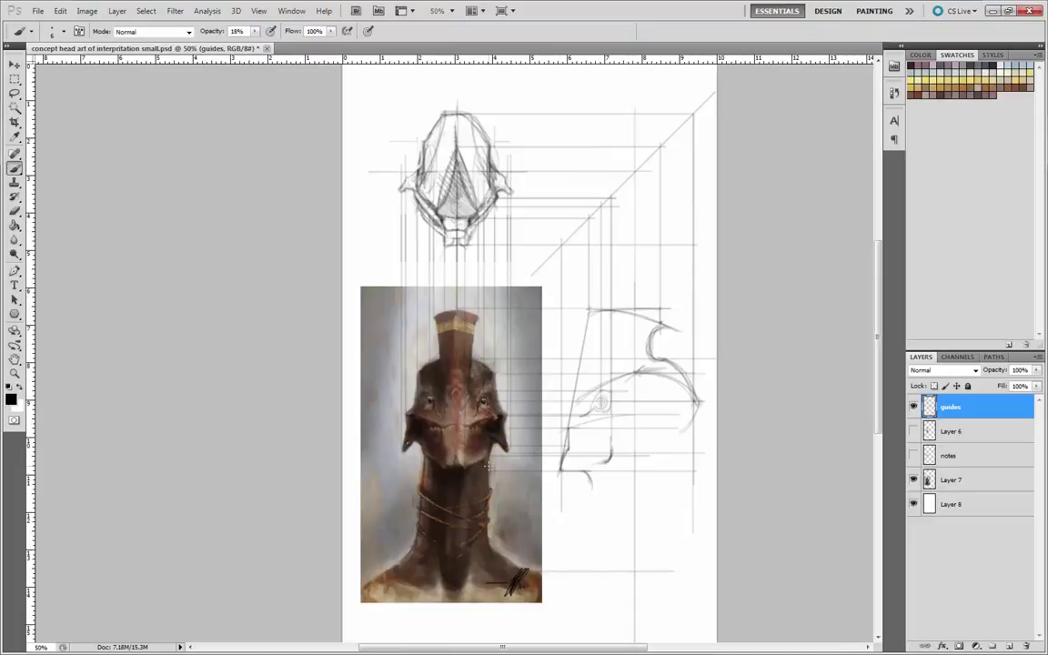
left_click_drag(489, 466, 491, 83)
left_click_drag(425, 393, 430, 75)
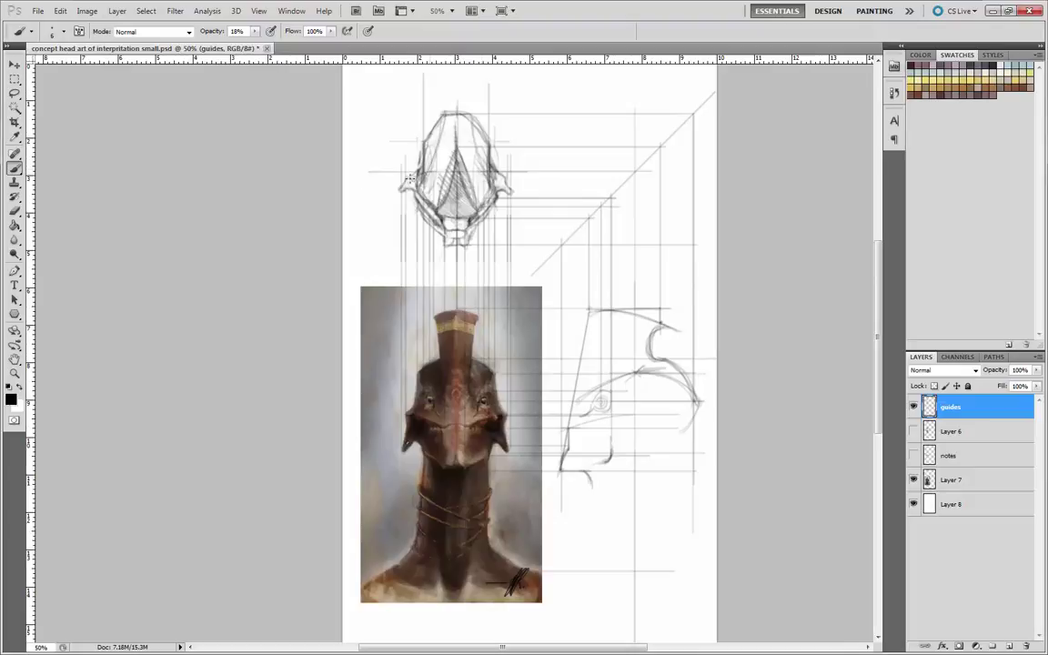
left_click(15, 79)
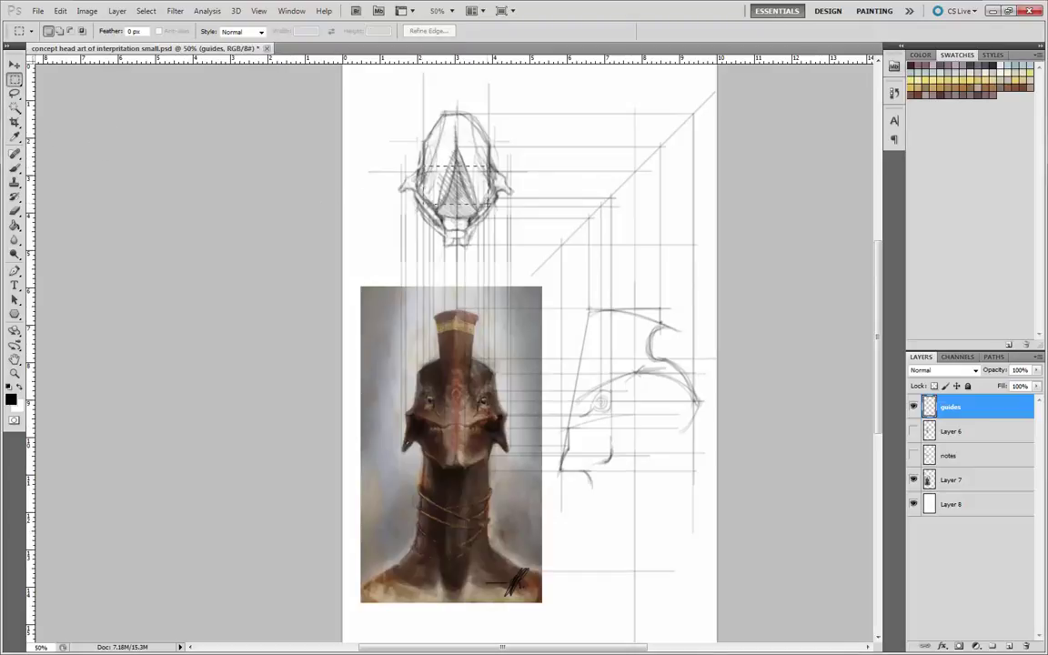
left_click_drag(509, 330, 575, 368)
left_click_drag(578, 446, 624, 502)
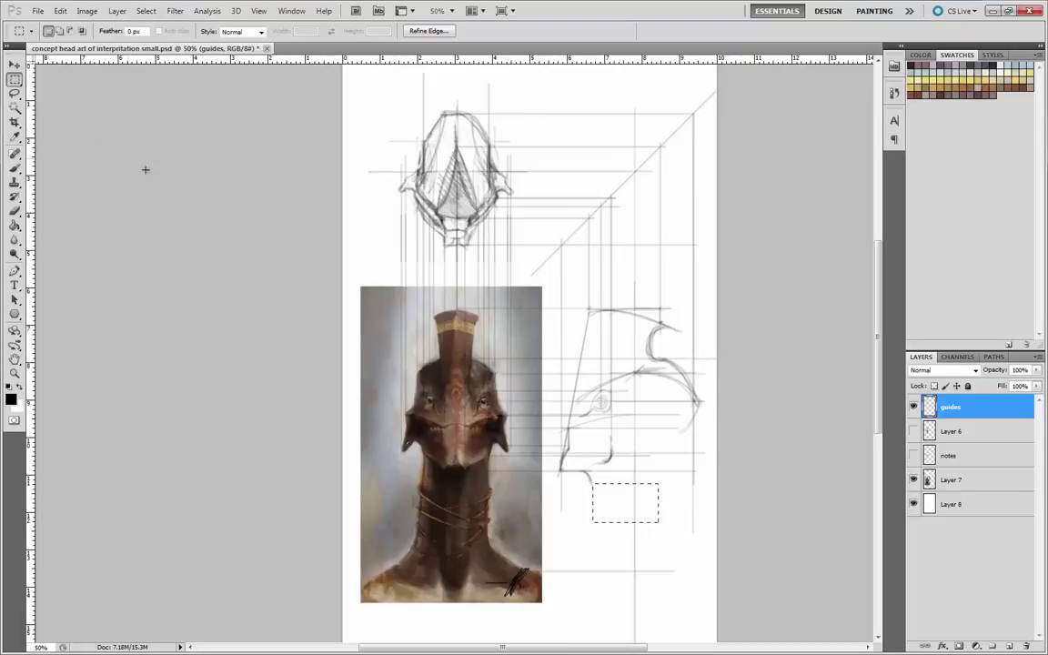
left_click_drag(32, 200, 659, 409)
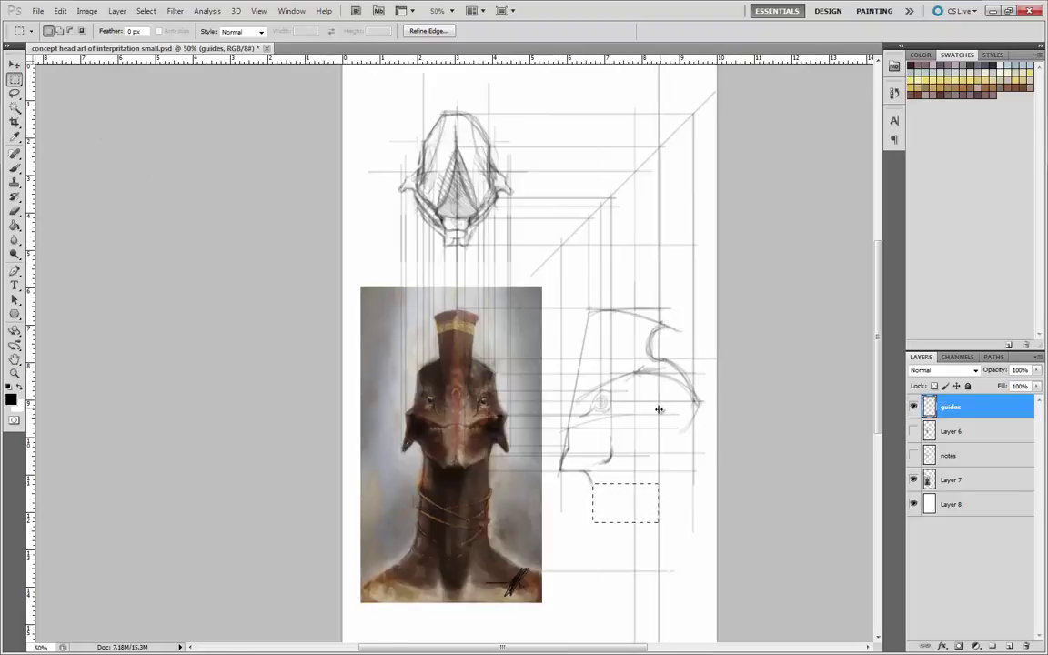
left_click(505, 387)
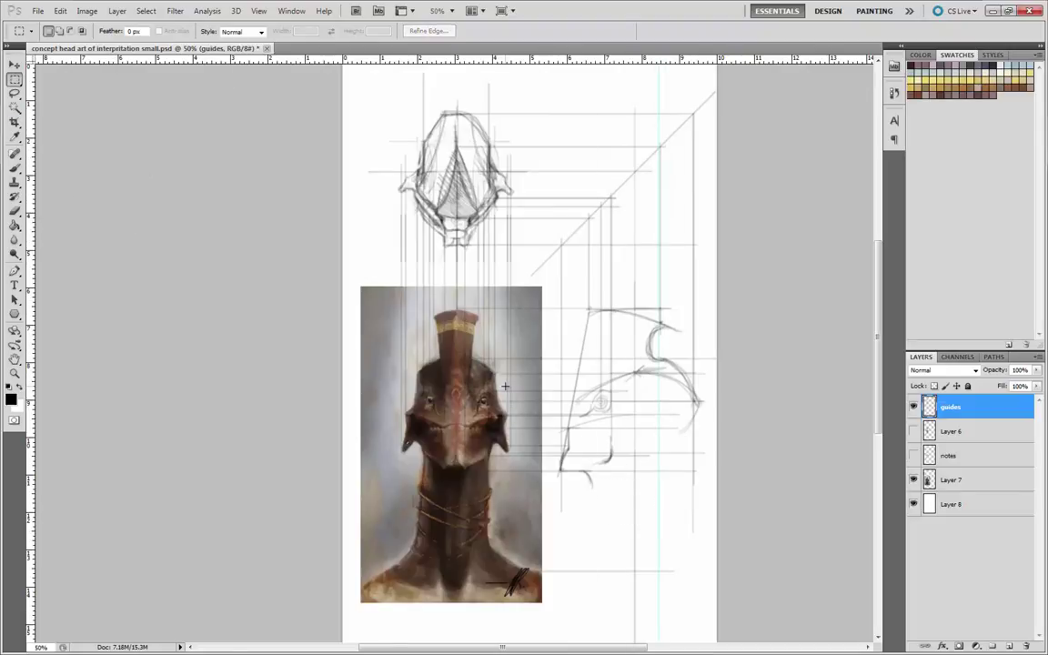
left_click(15, 168)
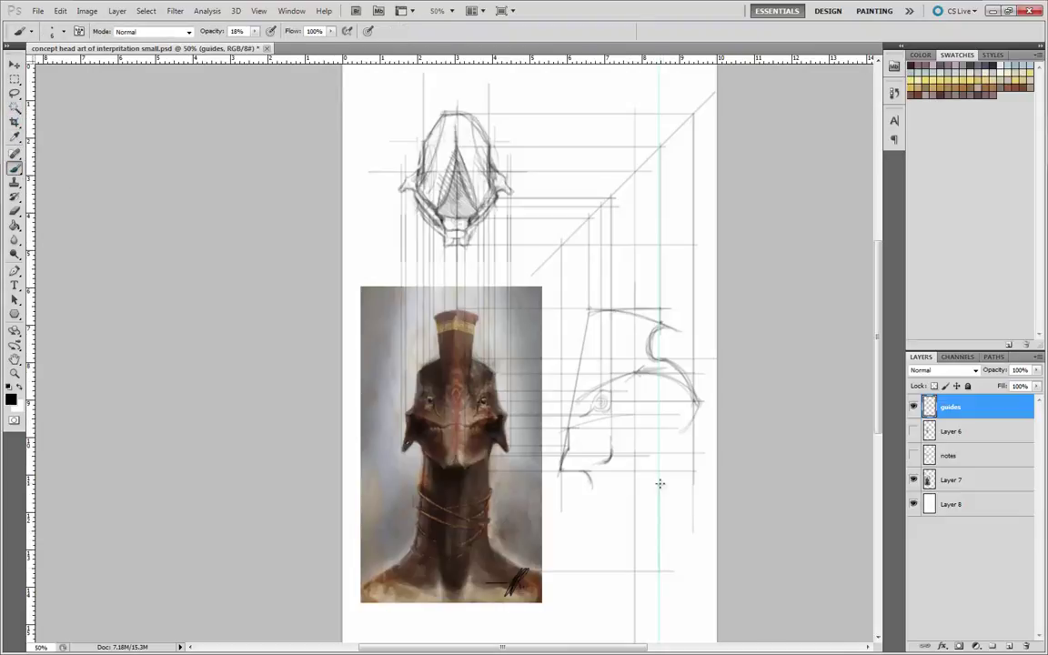
left_click(258, 11)
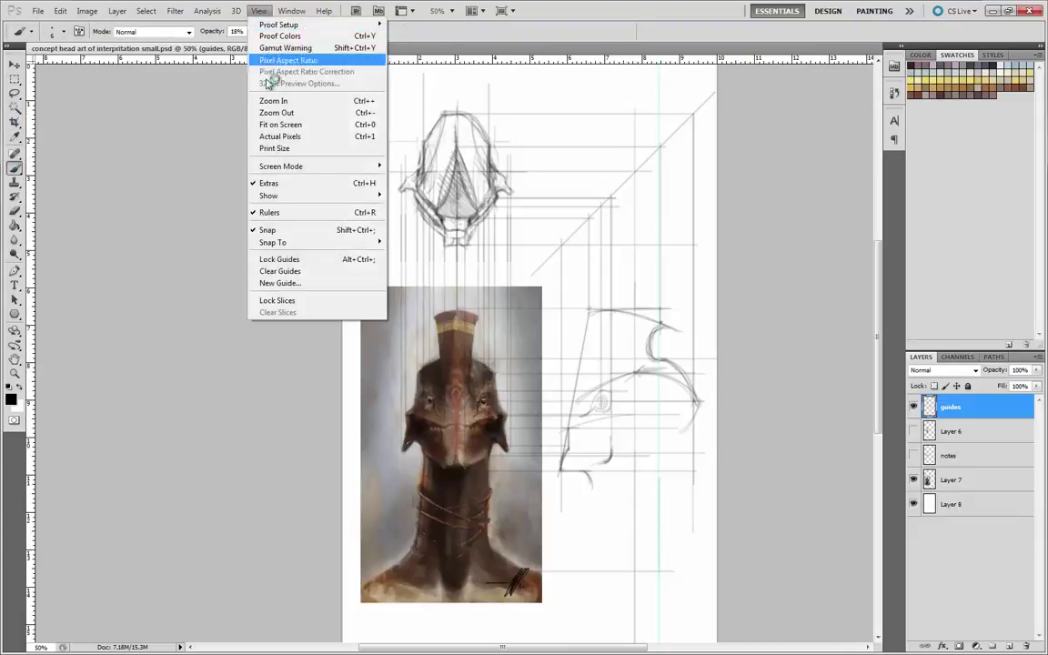
left_click(279, 271)
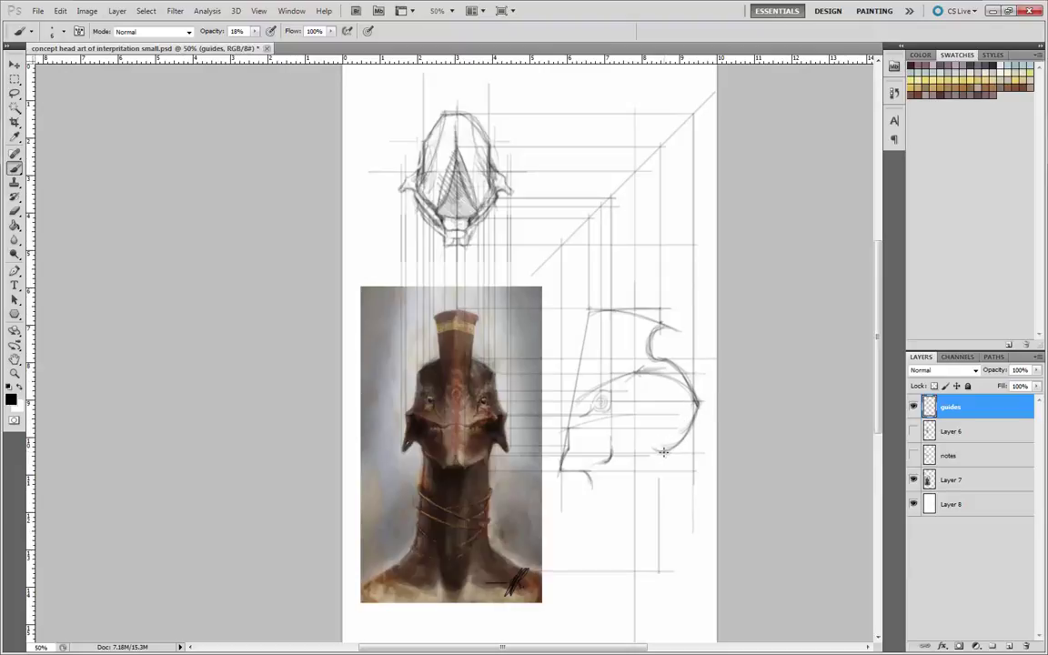
- Extend the jaw curve and sketch a darkened back-of-neck line below it
left_click_drag(656, 480, 660, 452)
mouse_move(673, 570)
left_mouse_down()
mouse_move(659, 483)
mouse_move(678, 550)
left_mouse_up()
left_click_drag(665, 510, 682, 556)
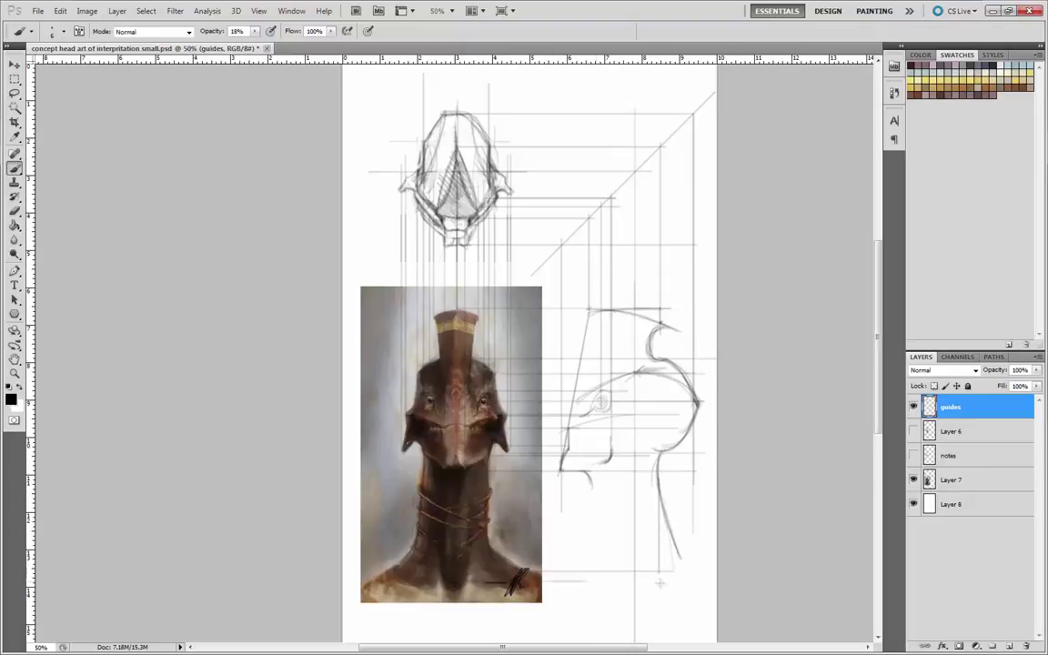
left_click_drag(673, 546, 691, 590)
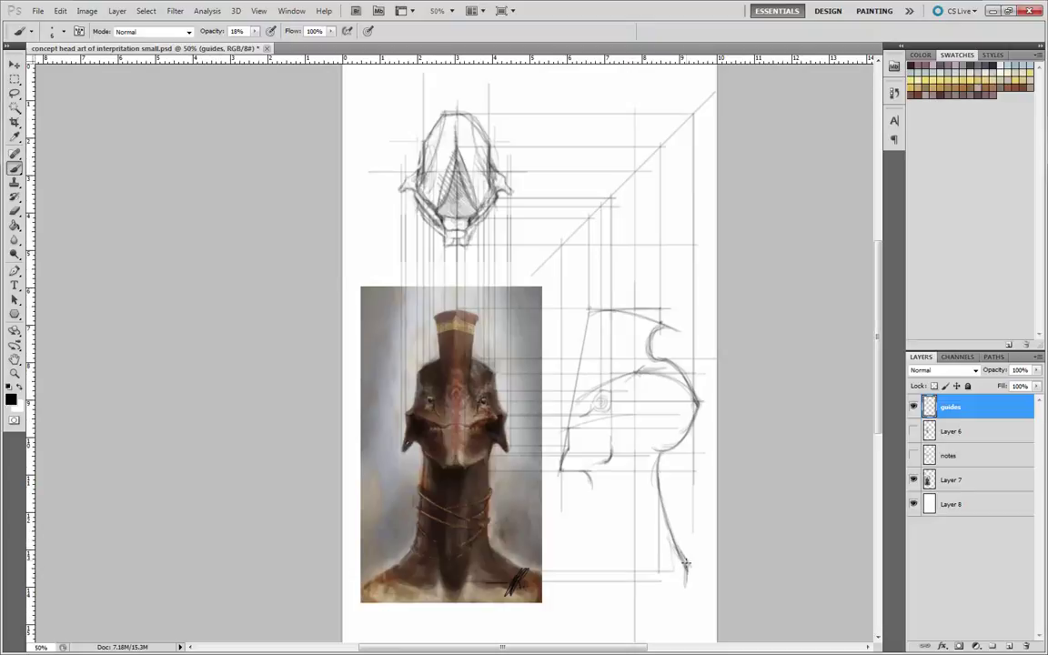
- Draw the front neck line from the jaw in straight segments and extend both neck lines lower
mouse_move(581, 471)
left_mouse_down()
mouse_move(622, 549)
mouse_move(602, 497)
mouse_move(615, 521)
mouse_move(597, 490)
mouse_move(628, 581)
left_mouse_up()
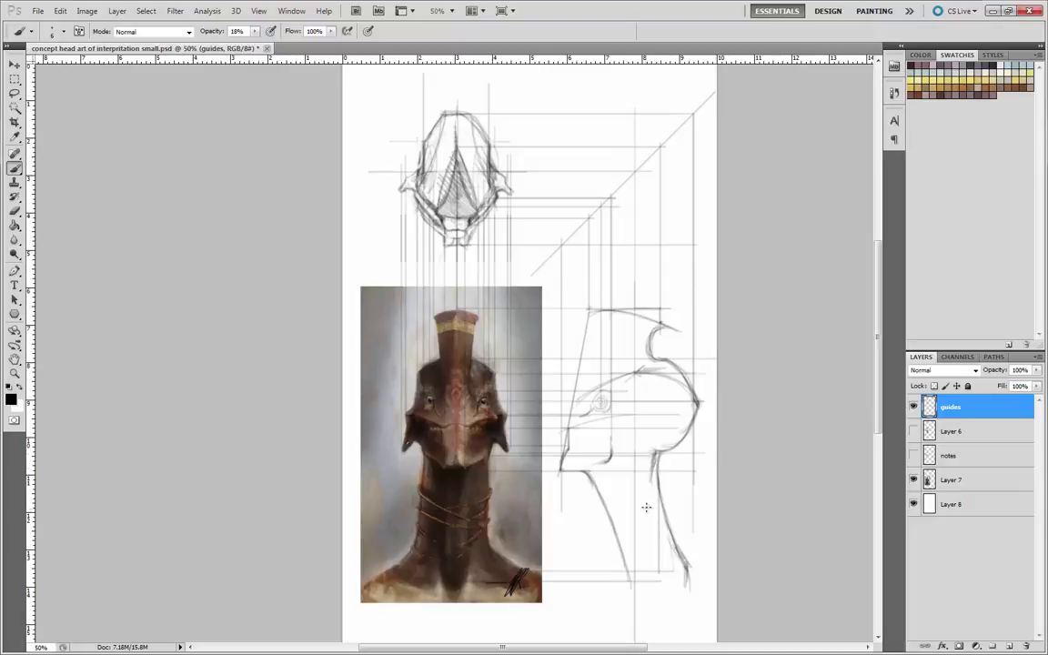
left_click(628, 583, "shift")
left_click_drag(629, 583, 625, 586)
left_click(605, 606, "shift")
left_click_drag(691, 583, 707, 635)
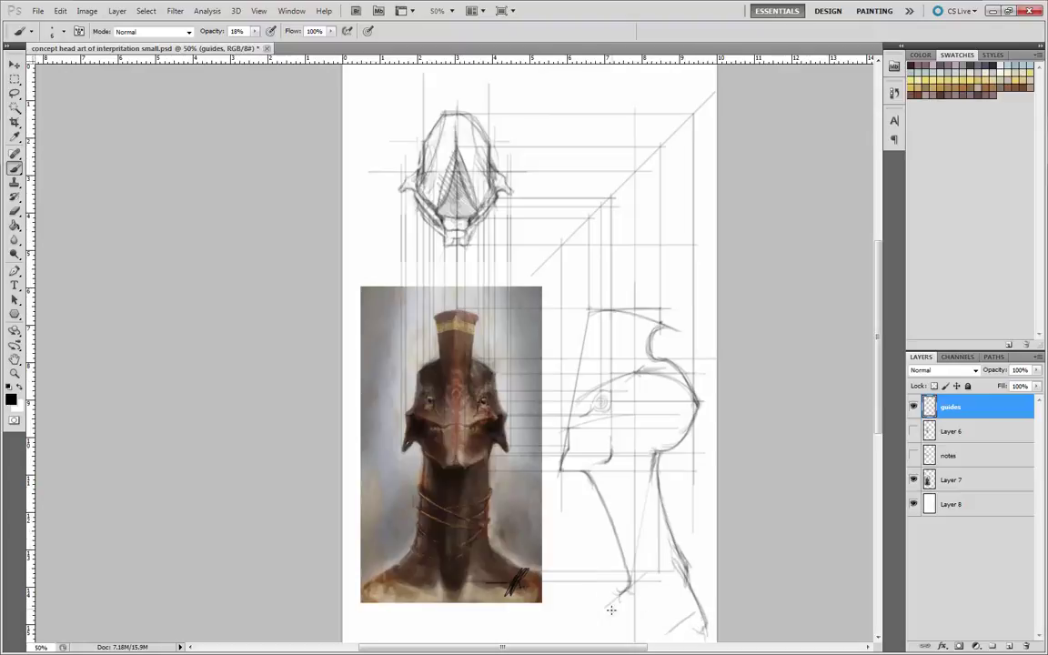
left_click_drag(618, 594, 592, 638)
- Carry the front and back neck contours down to the bottom of the page
scroll(356, 507, "down", 3)
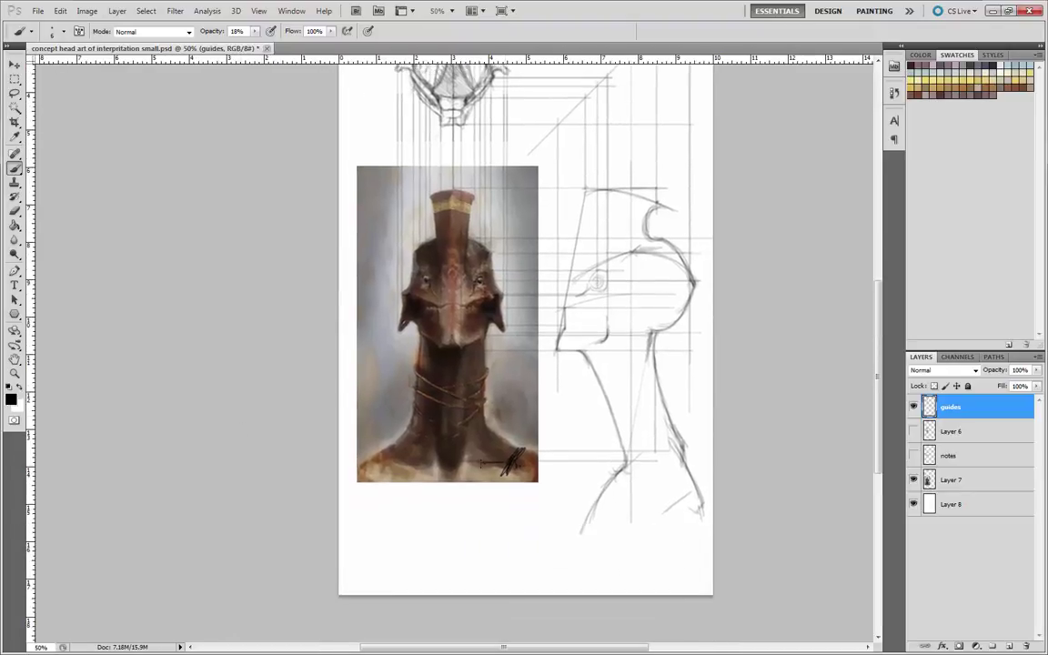
left_click_drag(616, 476, 590, 528)
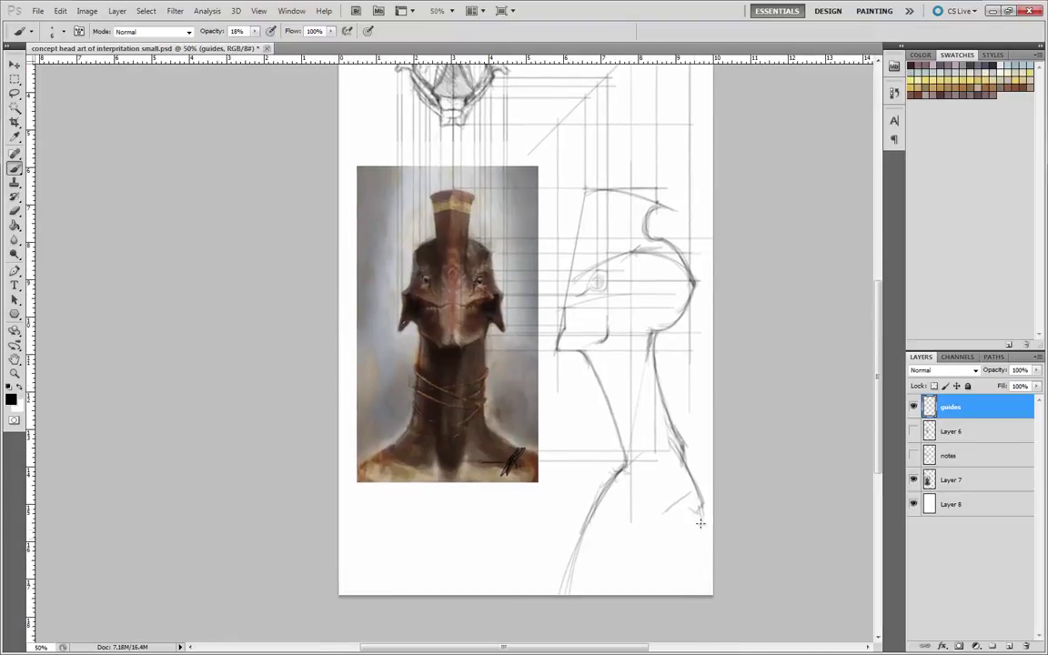
mouse_move(693, 493)
left_mouse_down()
mouse_move(710, 541)
mouse_move(705, 528)
mouse_move(703, 563)
mouse_move(706, 541)
mouse_move(691, 593)
left_mouse_up()
left_click_drag(591, 500, 552, 615)
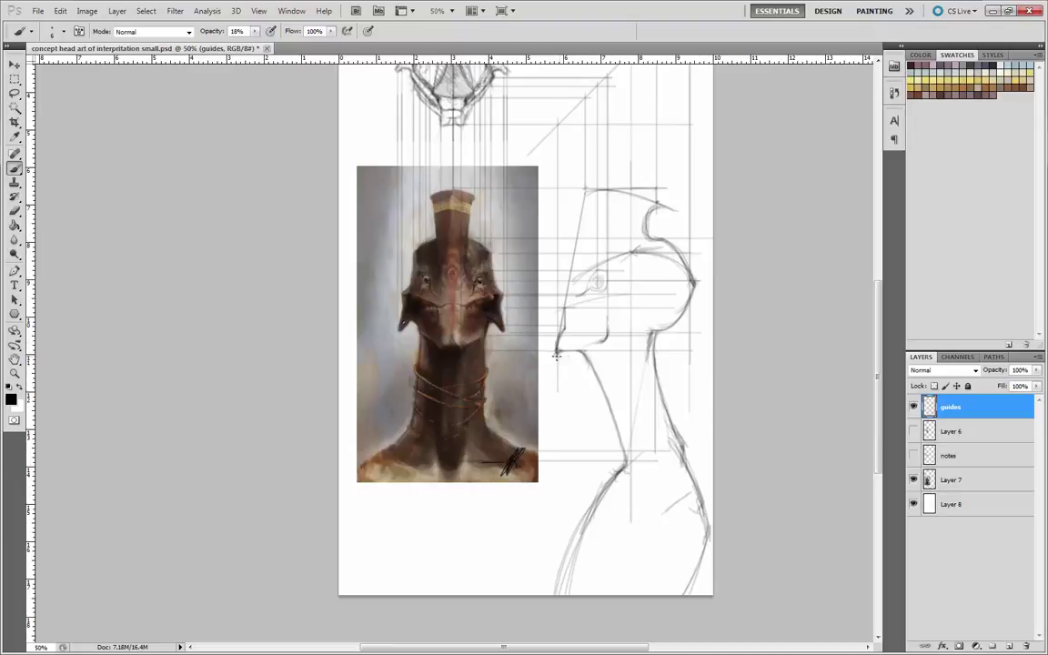
- Add a faint horizontal guide from the top sketch and a vertical guide down to the jaw
left_click_drag(542, 393, 566, 458)
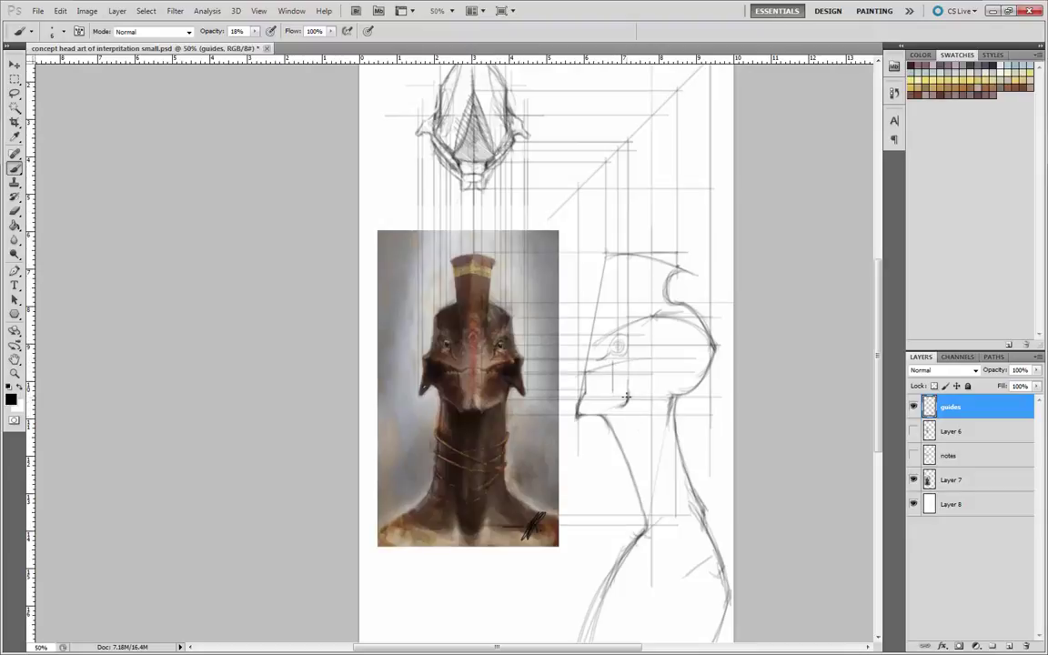
left_click(660, 139, "shift")
left_click_drag(632, 133, 630, 373)
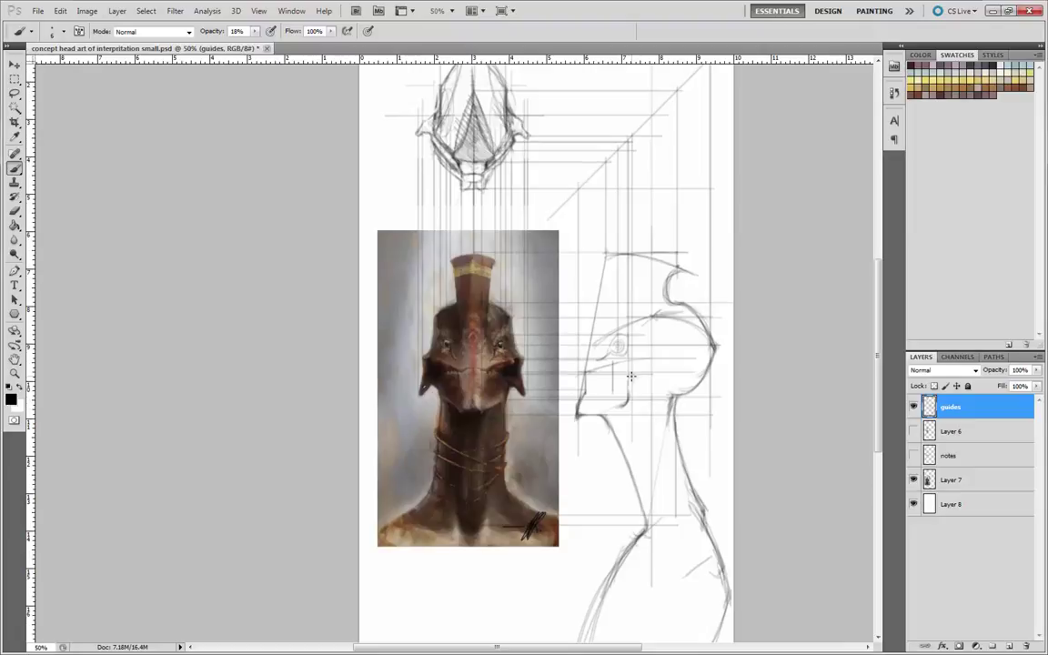
- Extend the faint vertical guide, stroke the face outline and jaw, and add a horizontal head guide
left_click_drag(630, 376, 630, 401)
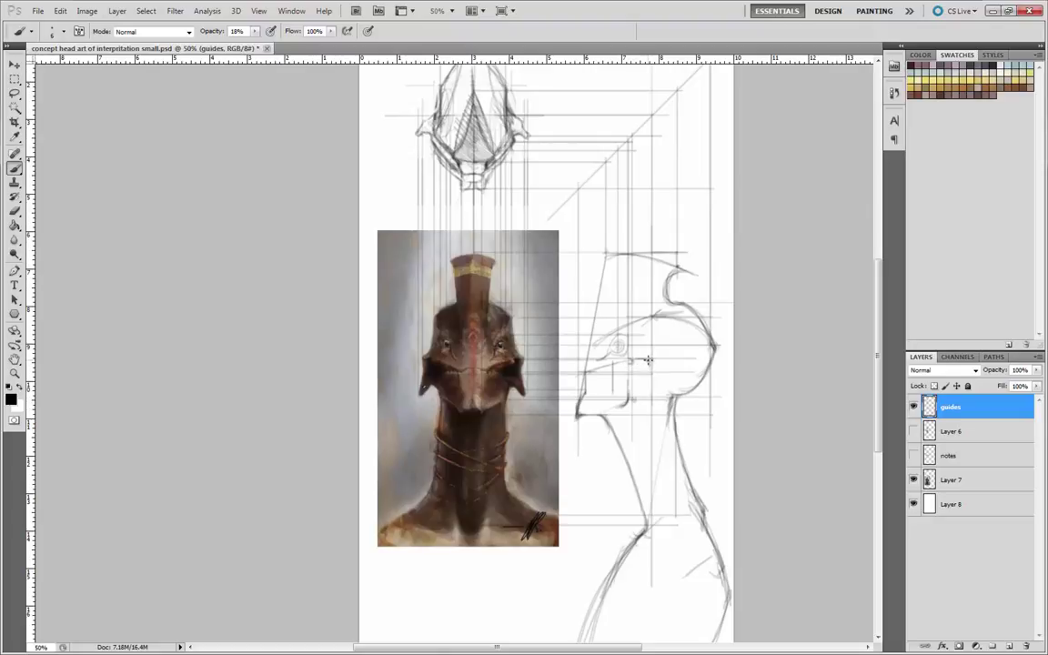
left_click_drag(649, 358, 653, 371)
left_click_drag(646, 393, 634, 410)
mouse_move(628, 385)
left_mouse_down()
mouse_move(635, 394)
mouse_move(628, 364)
left_mouse_up()
left_click_drag(487, 327, 559, 327)
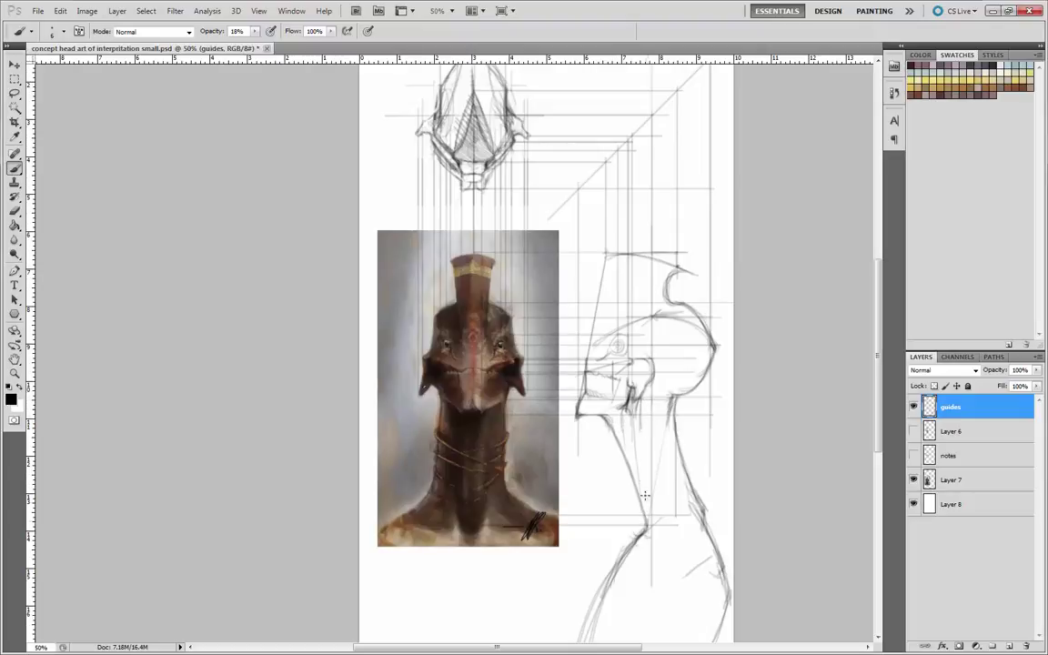
- Darken the front edge of the neck with two strokes, then reposition the view
left_click_drag(631, 411, 642, 503)
left_click_drag(632, 413, 643, 505)
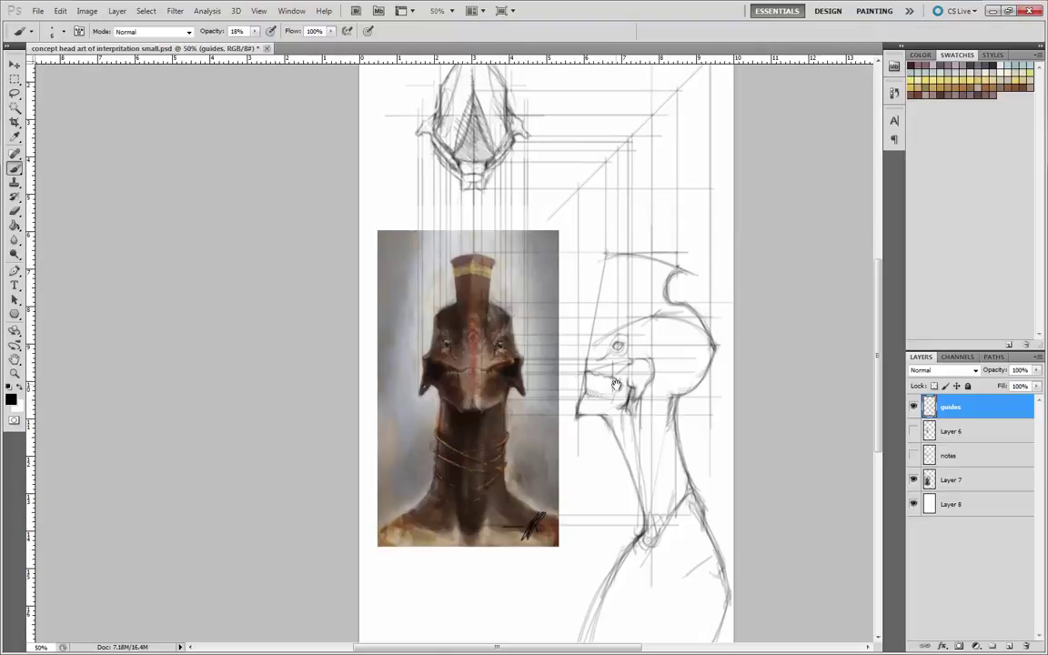
left_click_drag(245, 362, 220, 385)
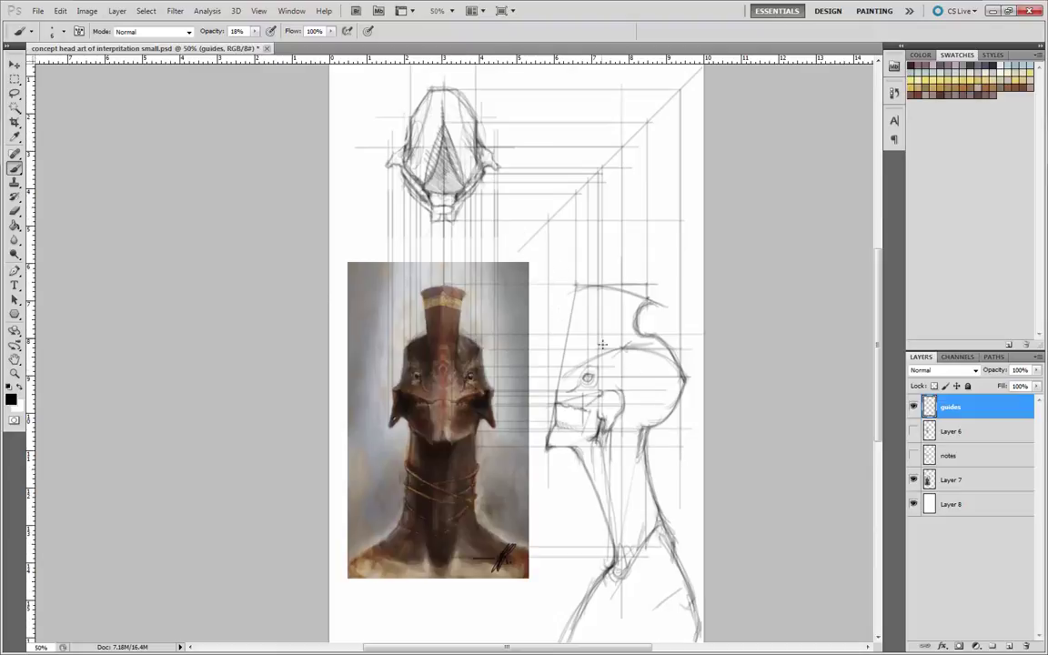
- Sketch curved contours inside the head top and trace the crest notch darker
scroll(506, 462, "down", 1)
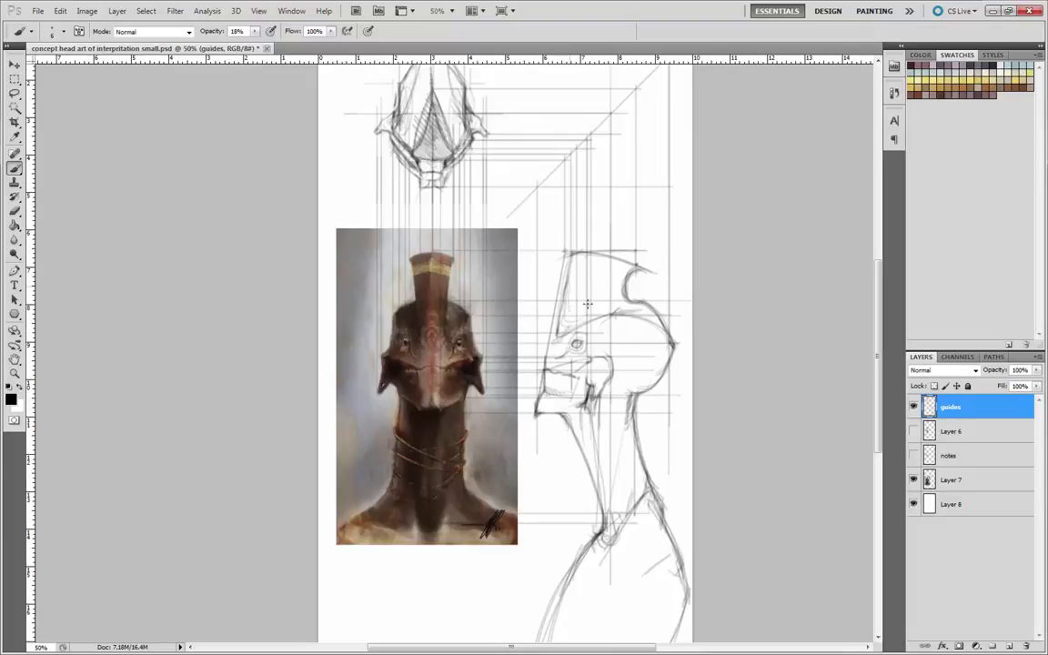
mouse_move(591, 257)
left_mouse_down()
mouse_move(597, 297)
mouse_move(614, 310)
mouse_move(619, 264)
mouse_move(623, 306)
mouse_move(630, 263)
left_mouse_up()
mouse_move(575, 299)
left_mouse_down()
mouse_move(578, 270)
mouse_move(589, 302)
mouse_move(602, 257)
mouse_move(608, 307)
left_mouse_up()
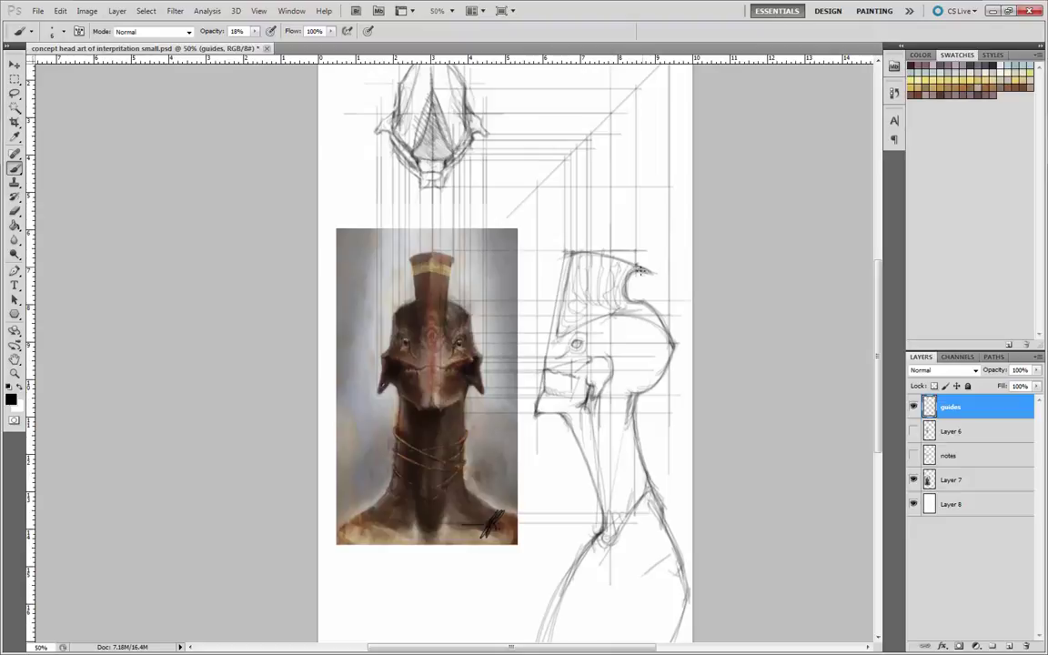
left_click_drag(639, 270, 627, 300)
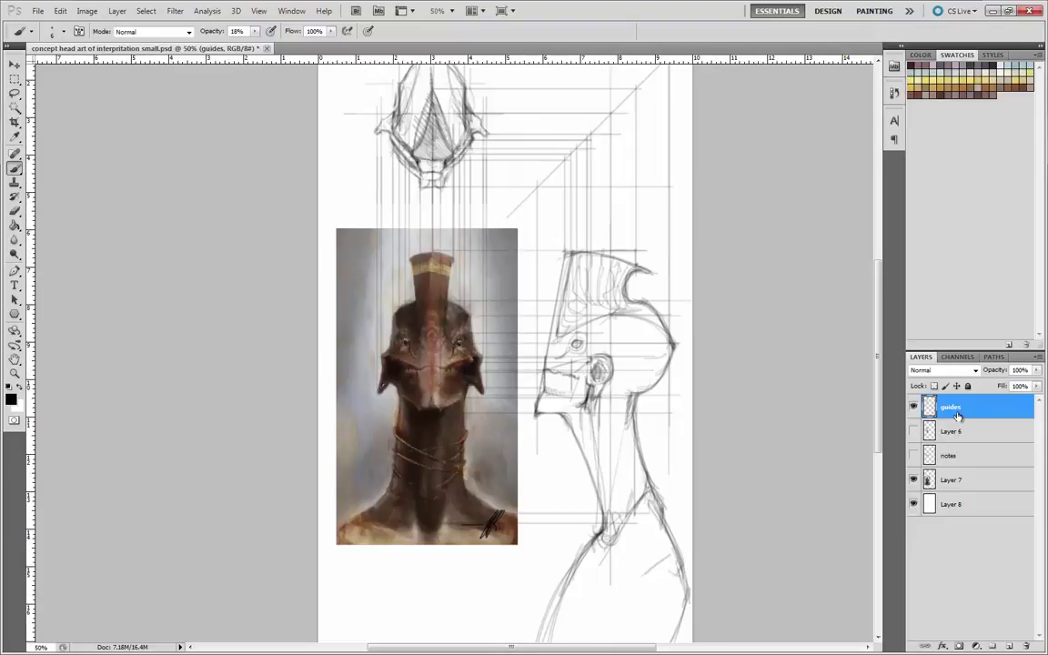
left_click(1036, 371)
left_click_drag(1031, 386, 1013, 389)
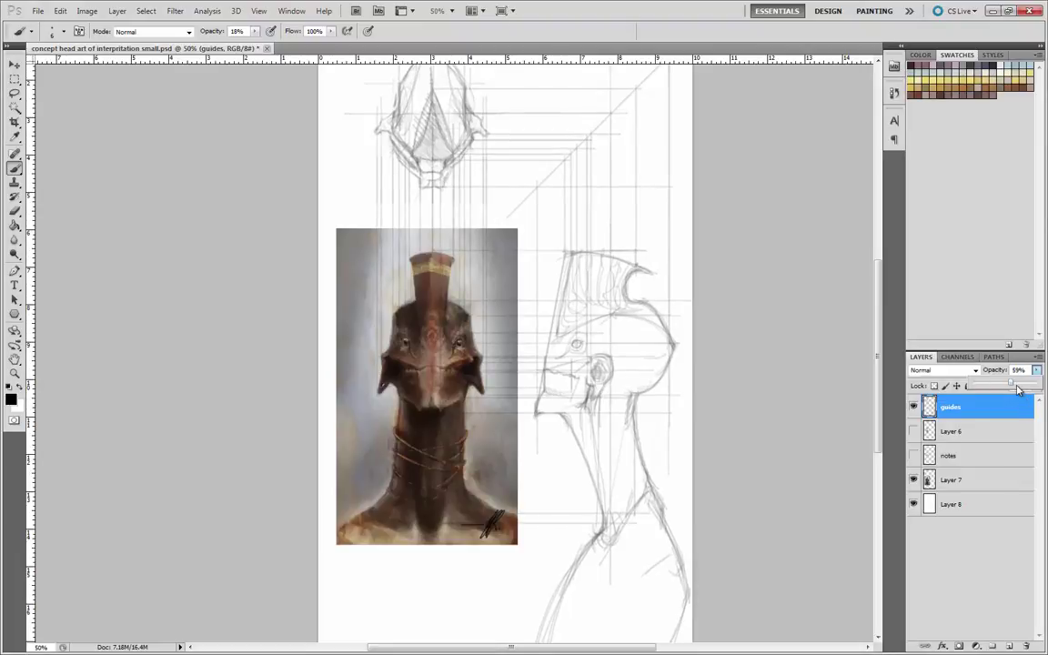
left_click_drag(1012, 388, 1034, 385)
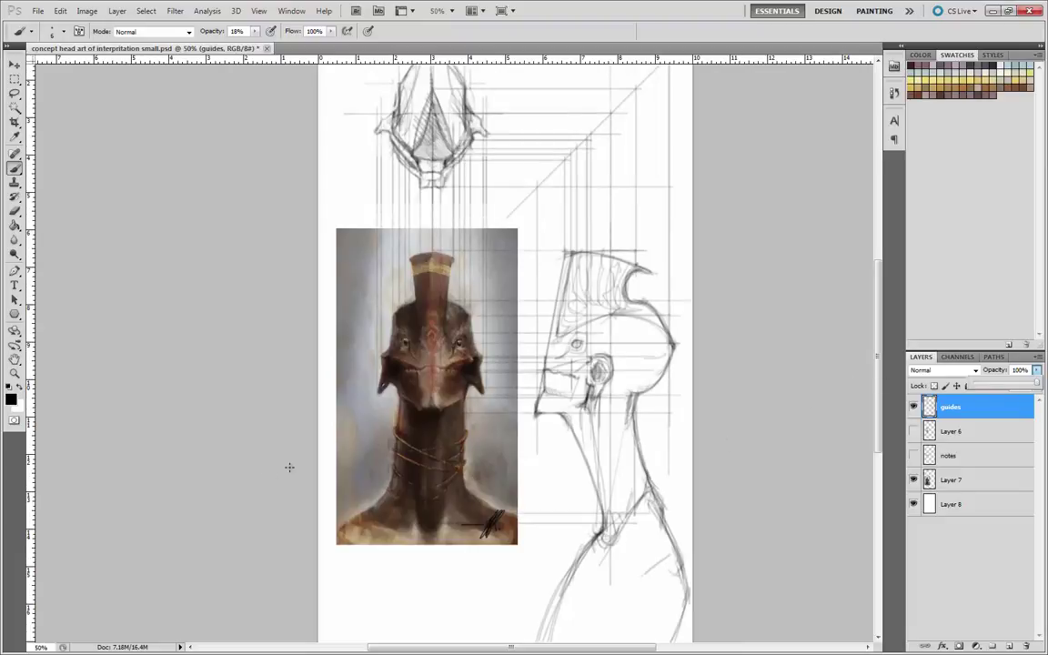
mouse_move(257, 494)
left_mouse_down()
mouse_move(274, 528)
mouse_move(271, 540)
mouse_move(265, 533)
left_mouse_up()
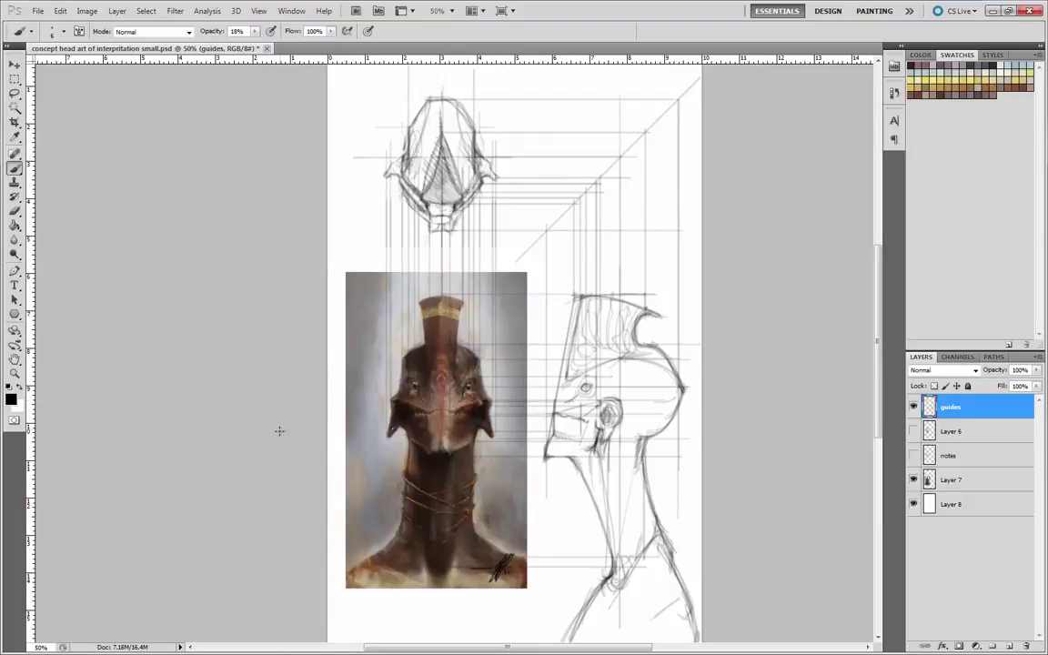
- Outline the lower chest and torso, including the torso's right edge
left_click_drag(266, 472, 258, 417)
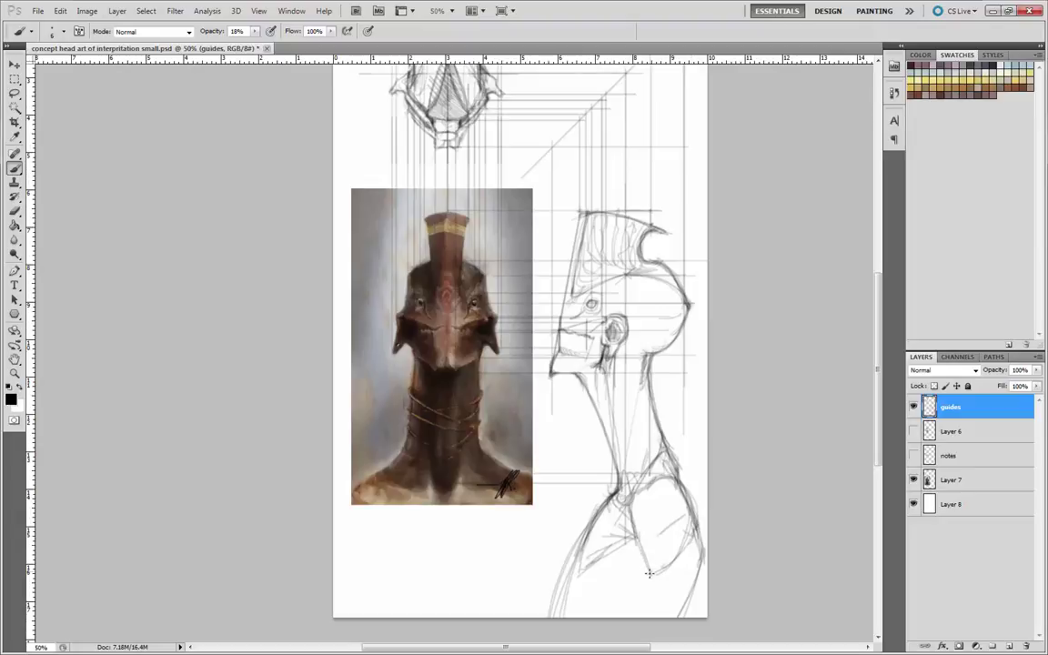
left_click_drag(657, 525, 651, 571)
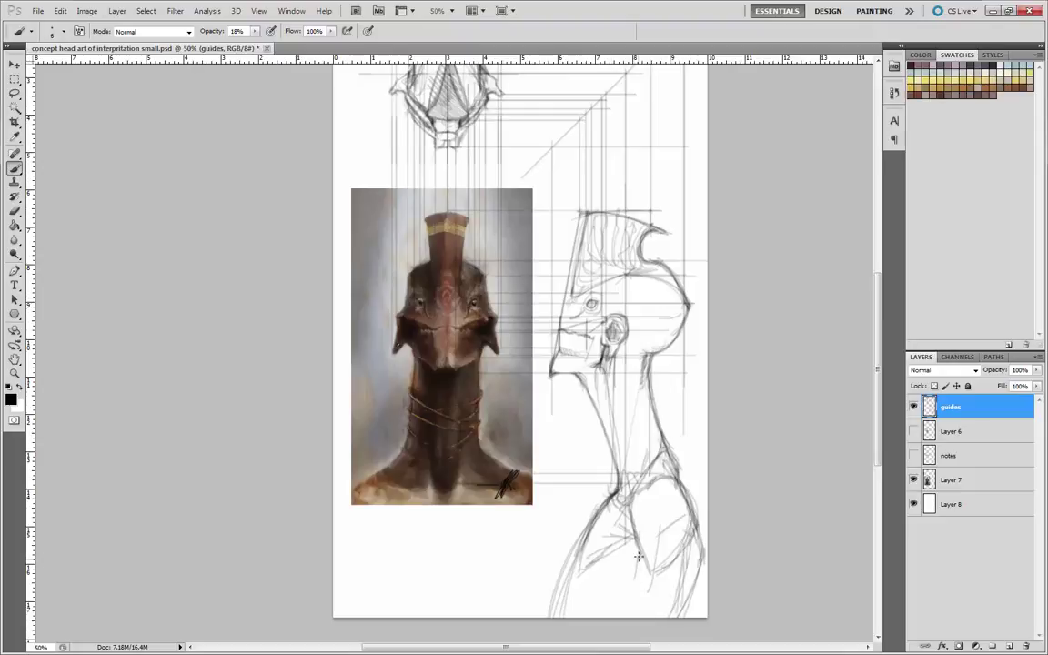
left_click_drag(624, 617, 630, 568)
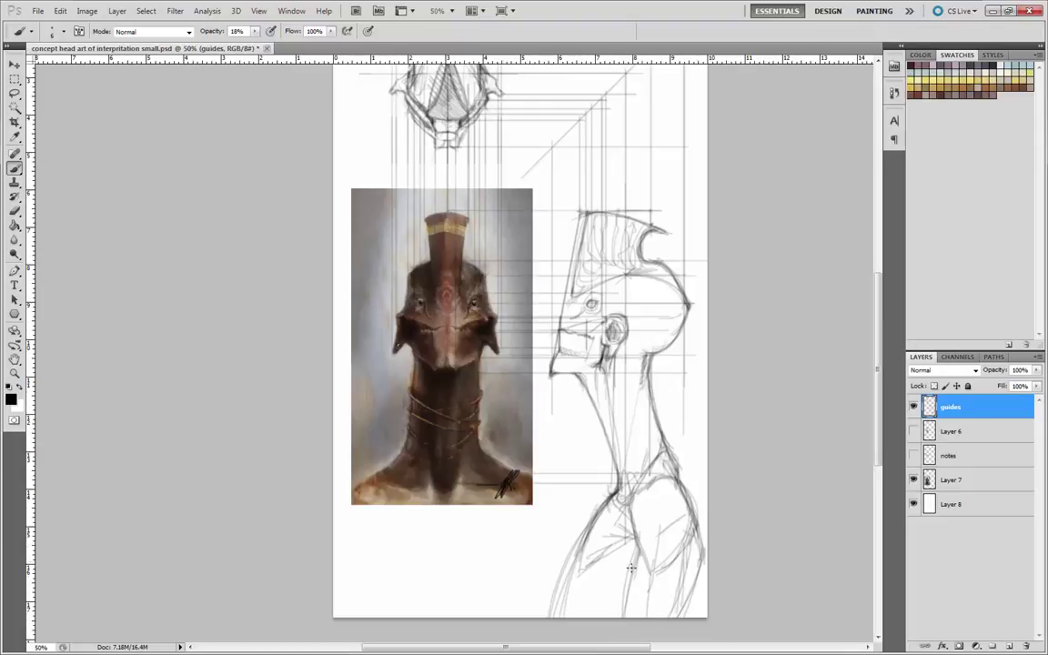
left_click_drag(665, 602, 693, 544)
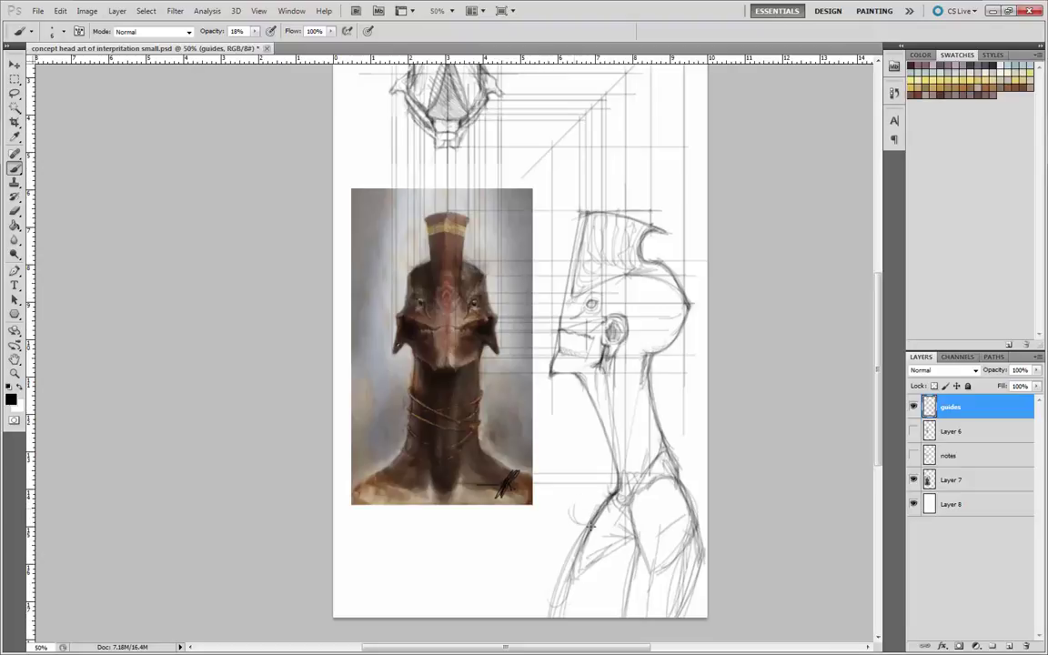
- Draw around the small neck hook, cap its top, and add faint shading near the jaw
left_click_drag(590, 523, 567, 498)
left_click_drag(551, 499, 555, 546)
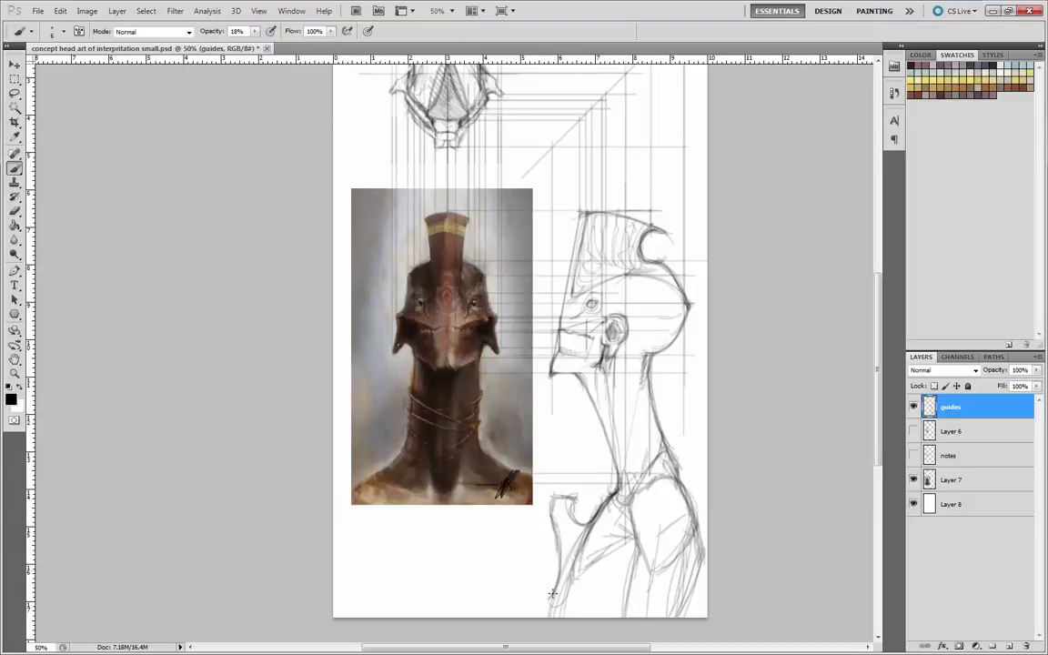
left_click_drag(547, 496, 572, 495)
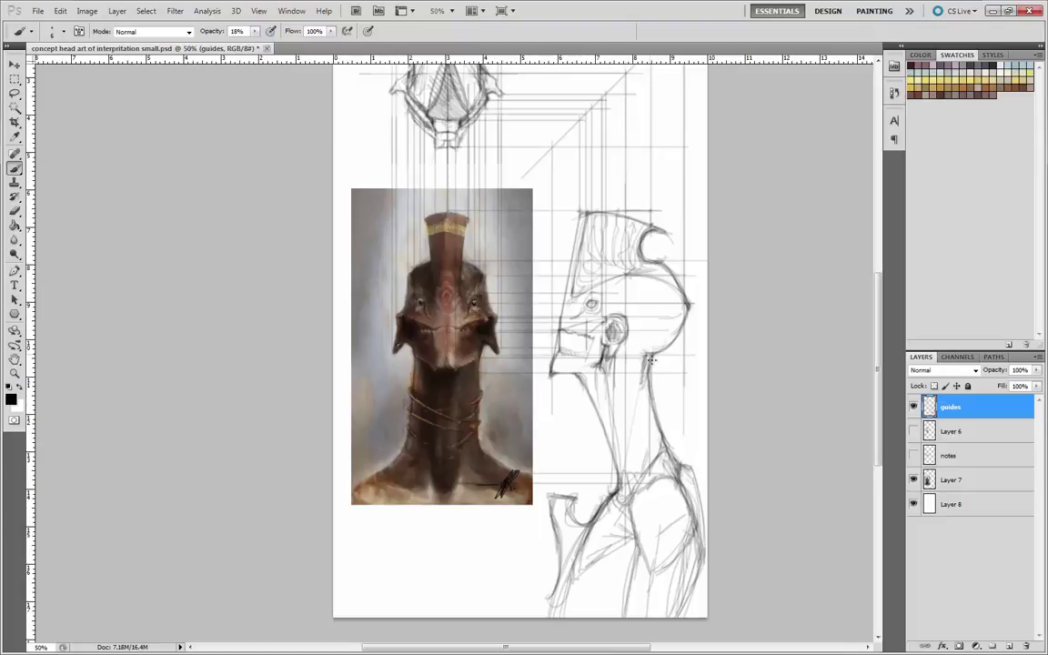
mouse_move(636, 349)
left_mouse_down()
mouse_move(648, 380)
mouse_move(631, 368)
mouse_move(649, 395)
mouse_move(631, 385)
mouse_move(655, 421)
mouse_move(640, 408)
mouse_move(648, 439)
left_mouse_up()
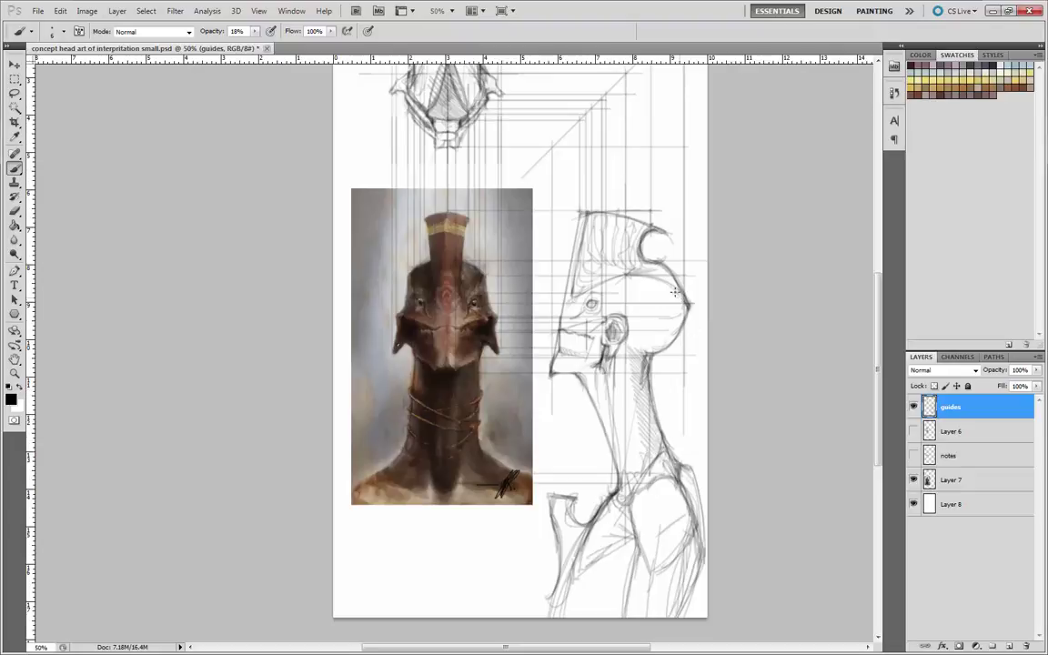
- Hatch diagonal shading over the back of the head, cheek and neck
left_click_drag(681, 302, 646, 343)
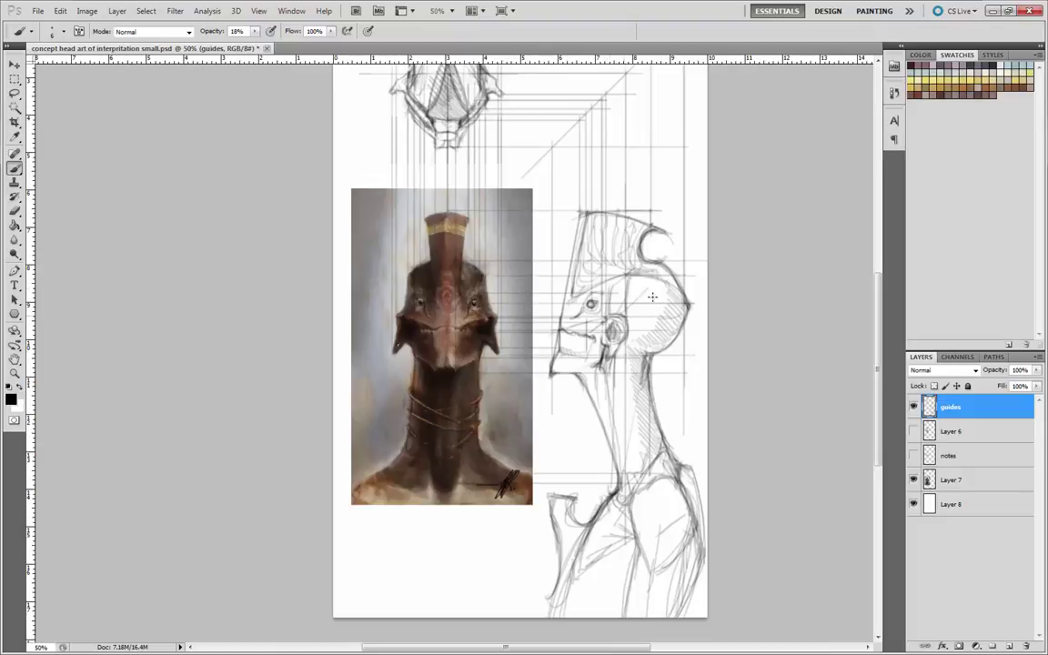
left_click_drag(661, 294, 636, 304)
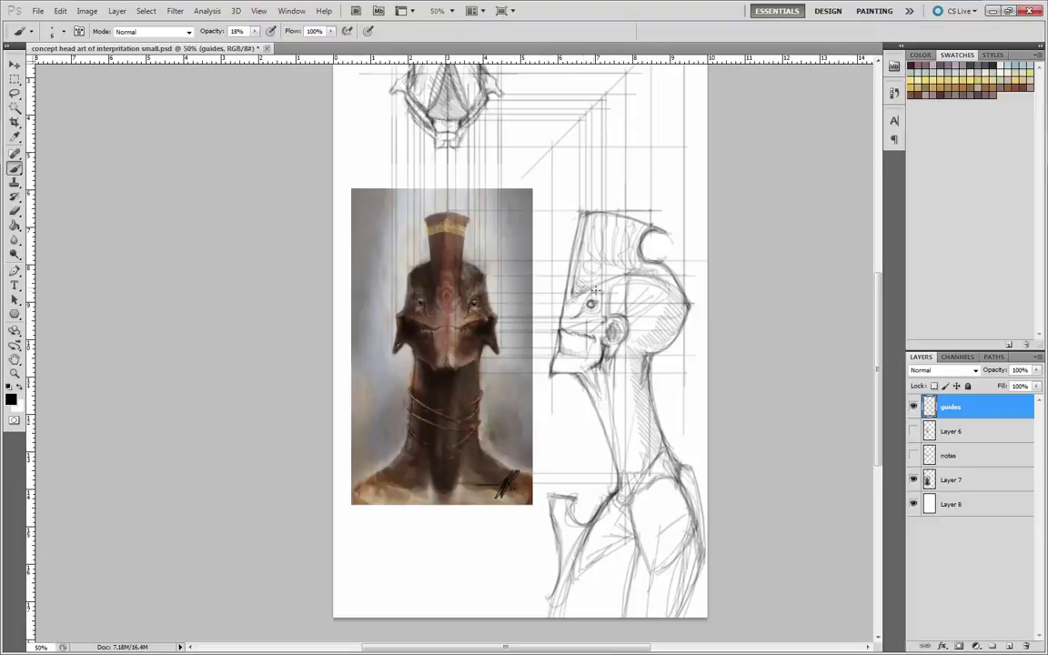
- Zoom to 66.7% and frame the painted reference beside the profile sketch
scroll(208, 453, "right", 2)
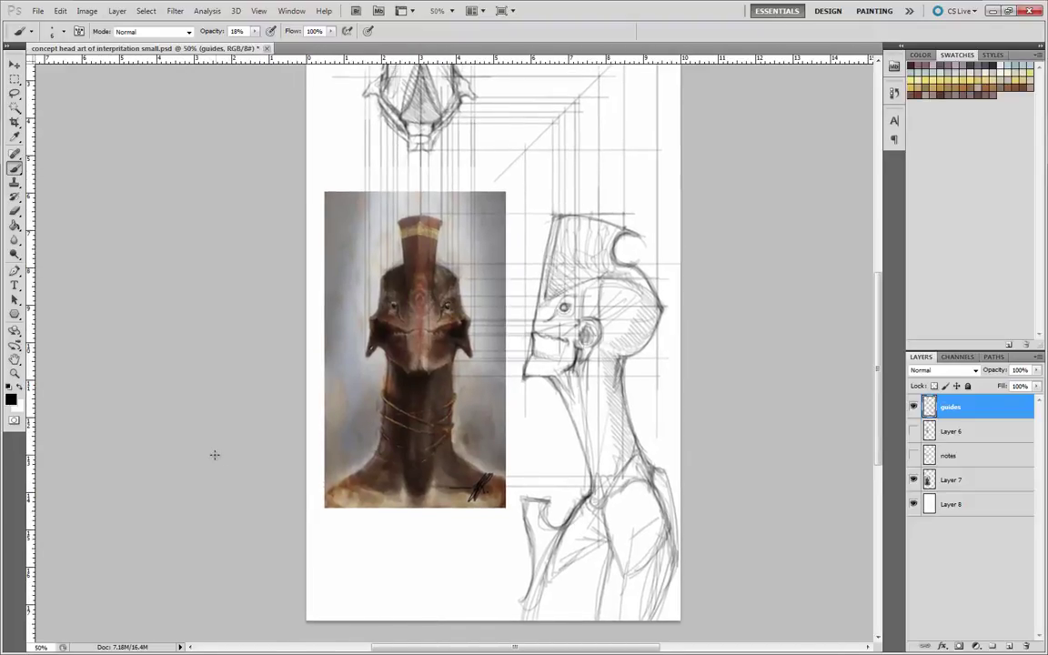
key("ctrl+minus")
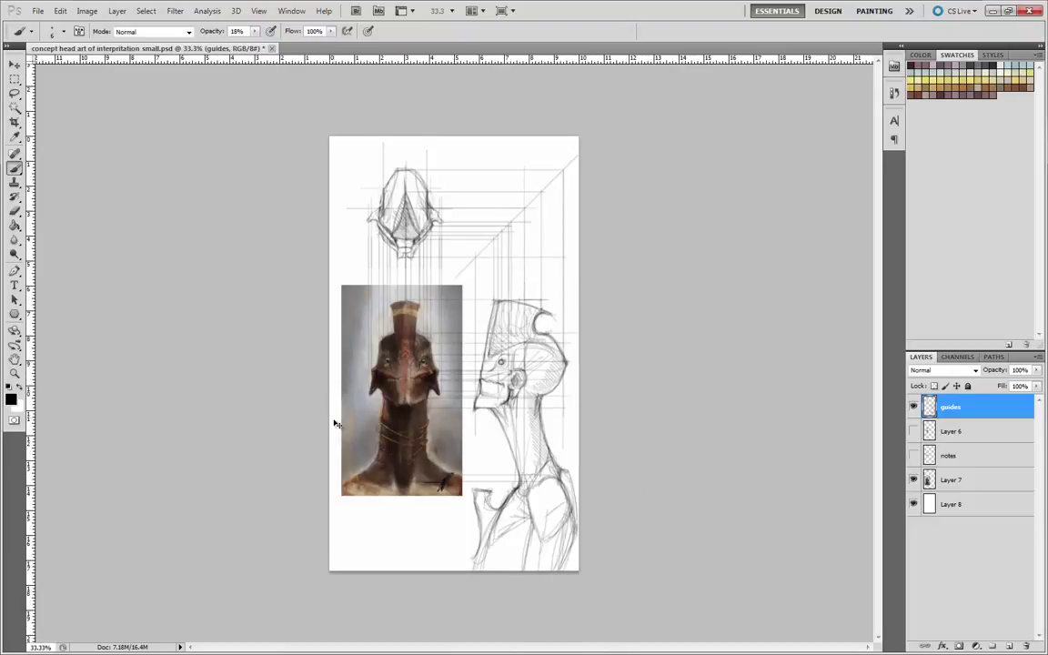
key("ctrl+plus")
left_click_drag(191, 419, 319, 436)
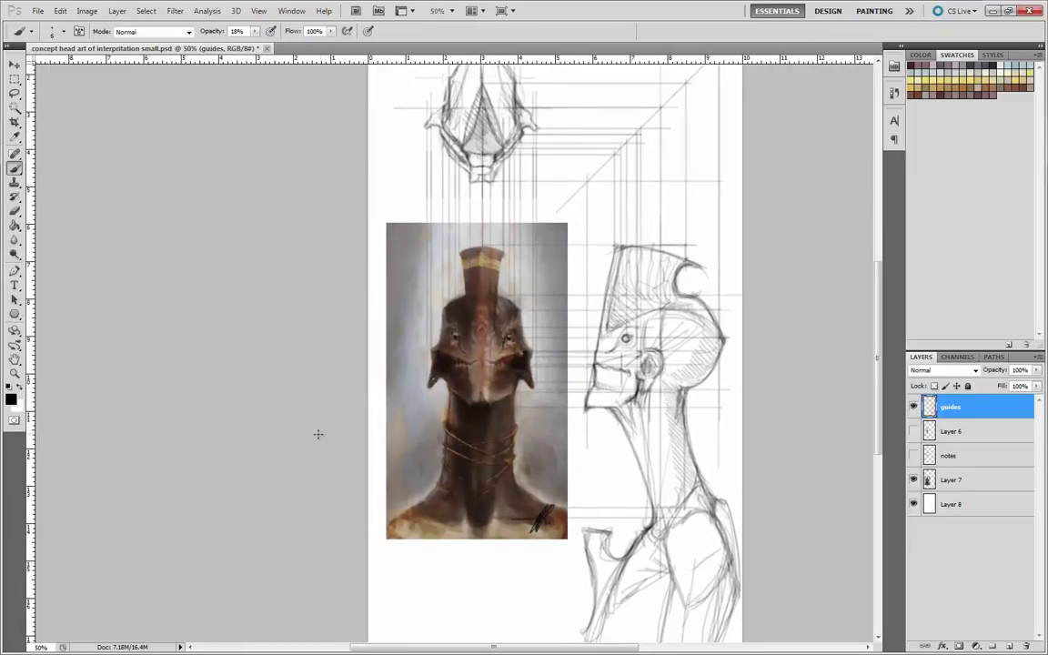
key("ctrl+plus")
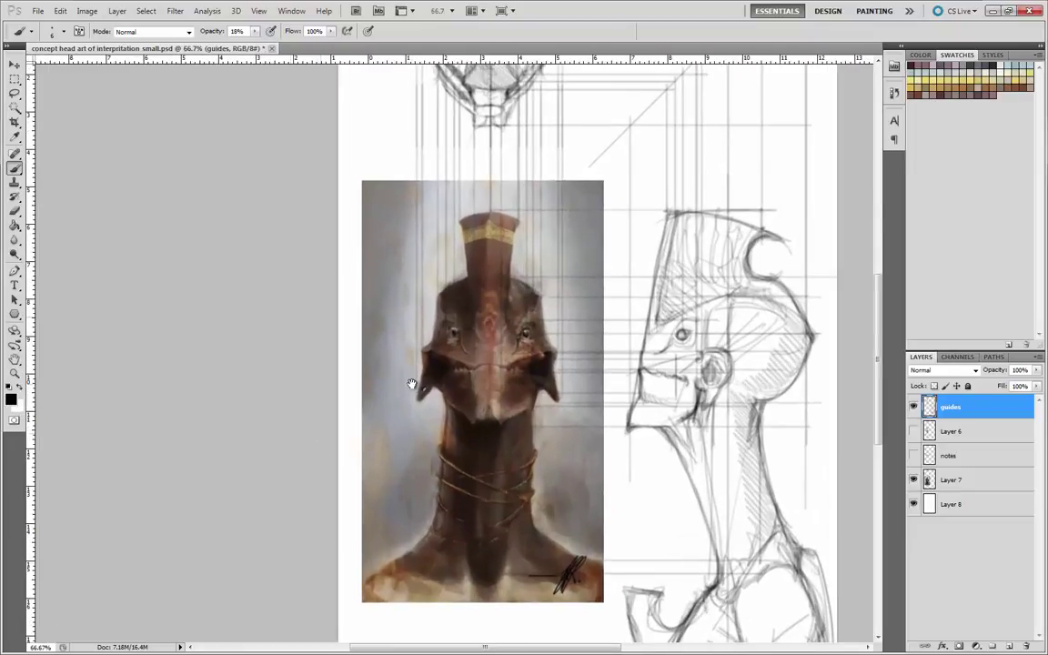
left_click_drag(411, 385, 280, 407)
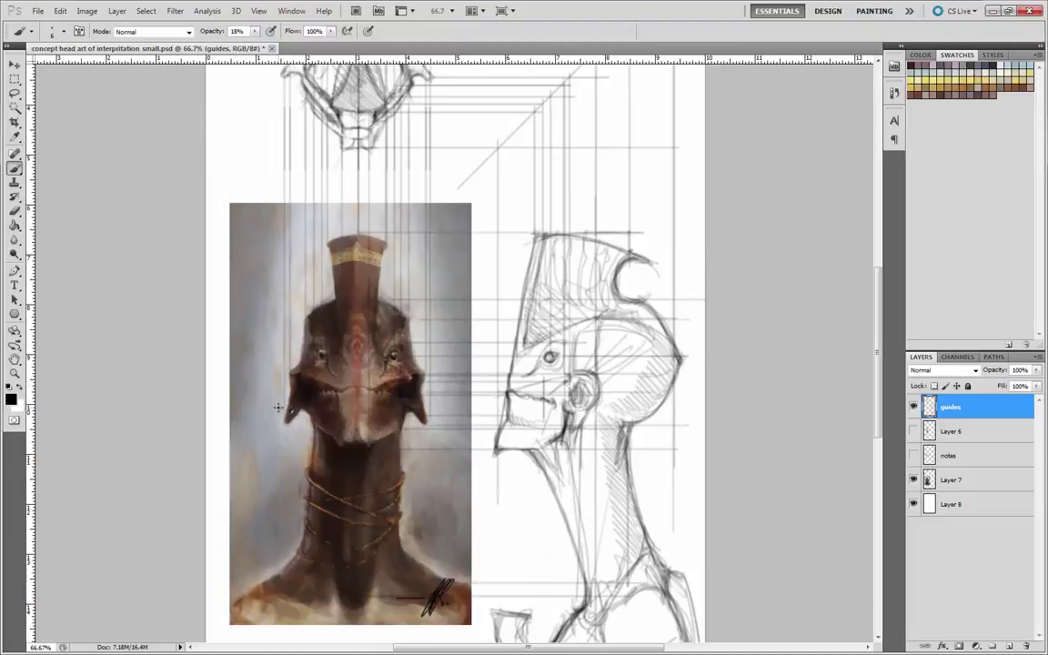
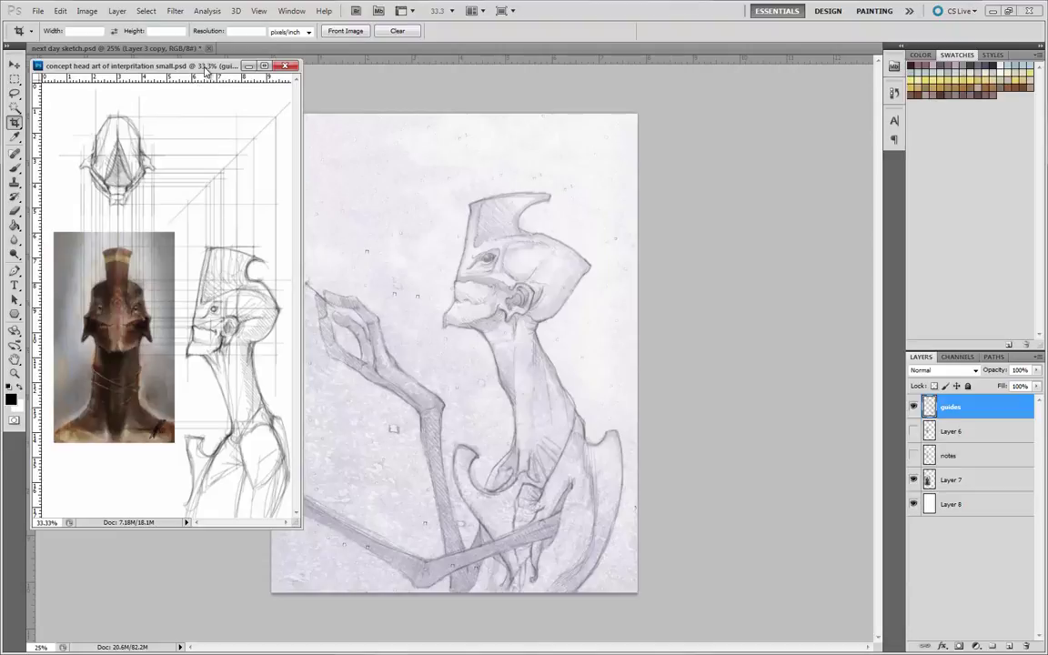
- Move the reference sheet window lower and further right, beside the sketch
left_click_drag(187, 66, 215, 103)
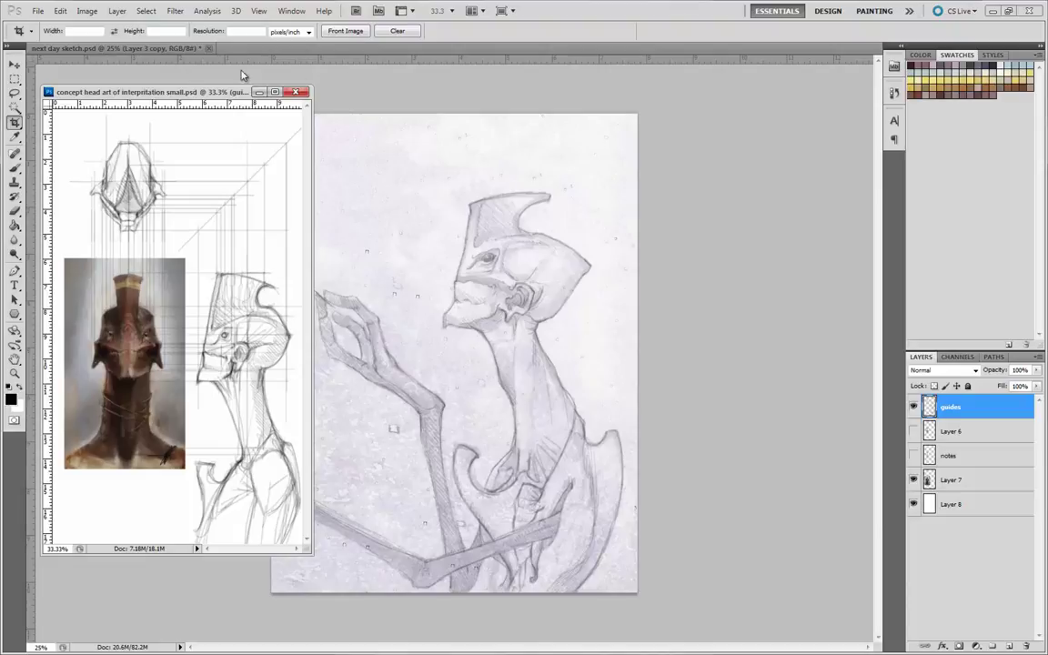
mouse_move(74, 95)
left_mouse_down()
mouse_move(107, 97)
mouse_move(84, 84)
left_mouse_up()
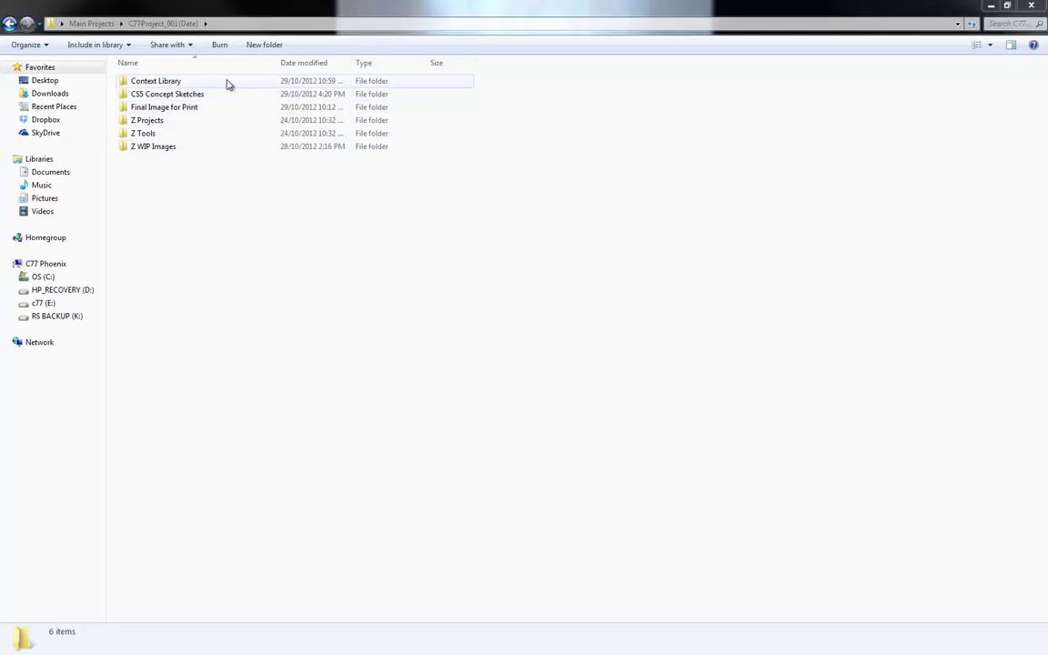
- Open Context Library and browse the B-BTech, Body Forms and Camo reference folders
double_click(148, 82)
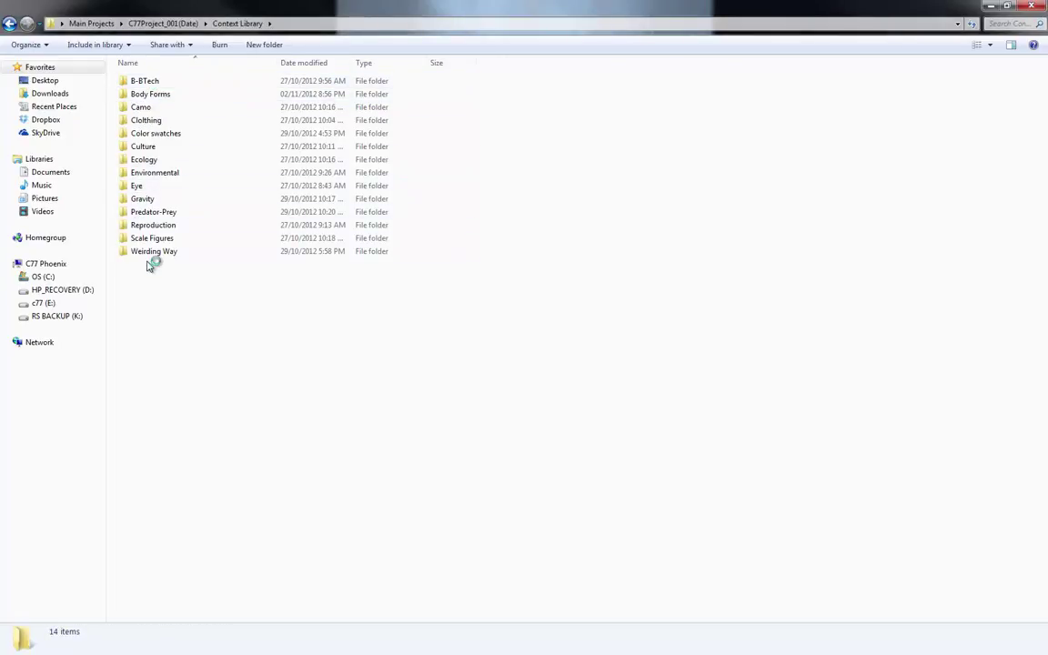
double_click(144, 84)
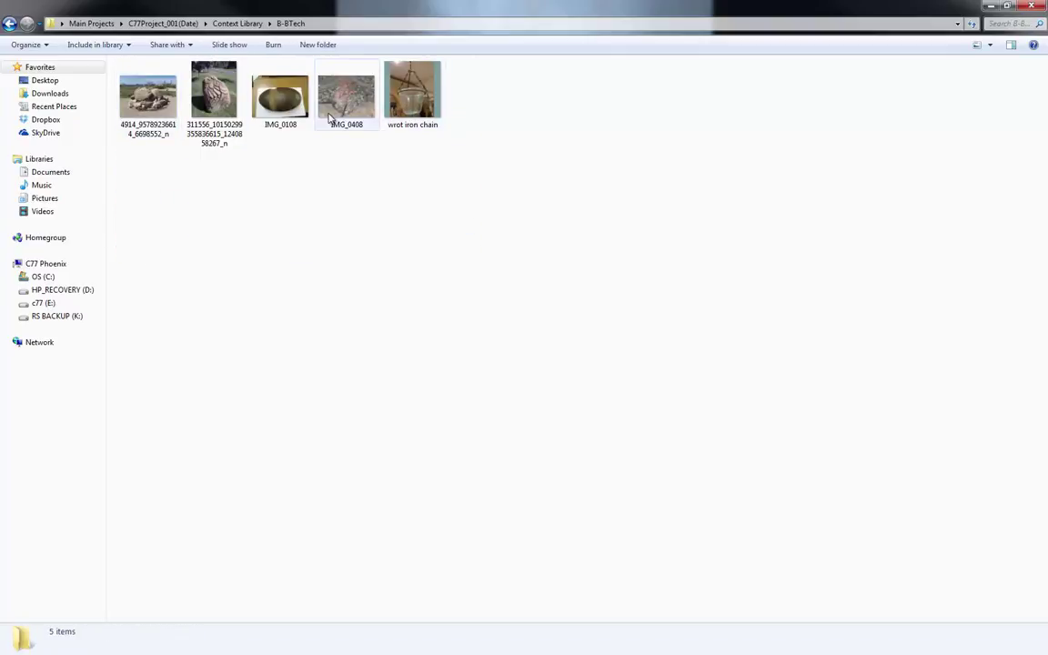
left_click(9, 23)
double_click(130, 96)
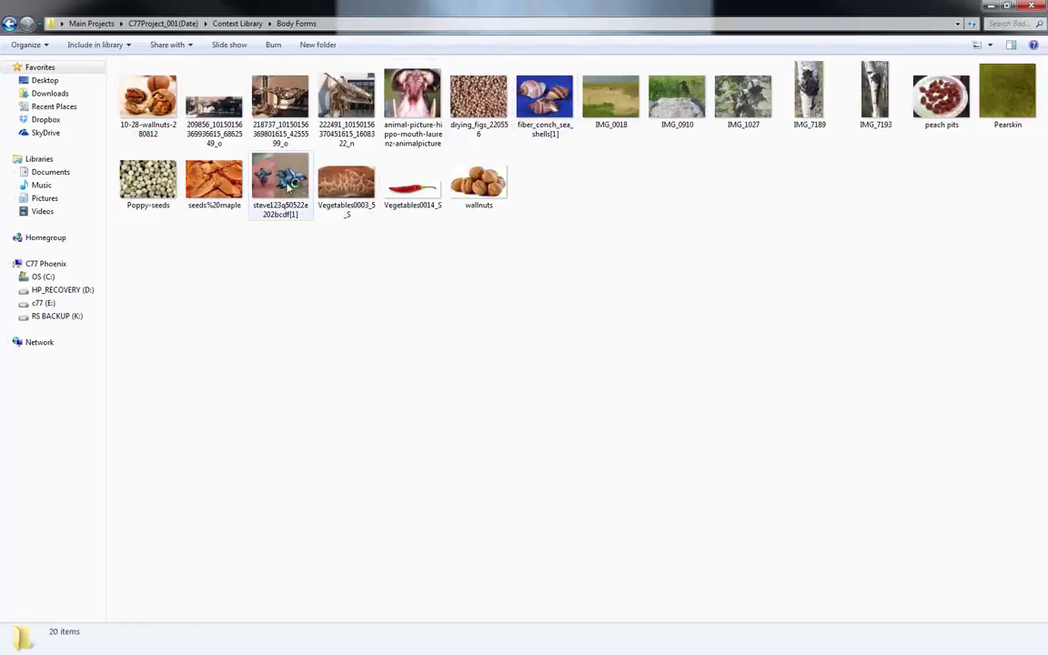
left_click(9, 23)
double_click(137, 107)
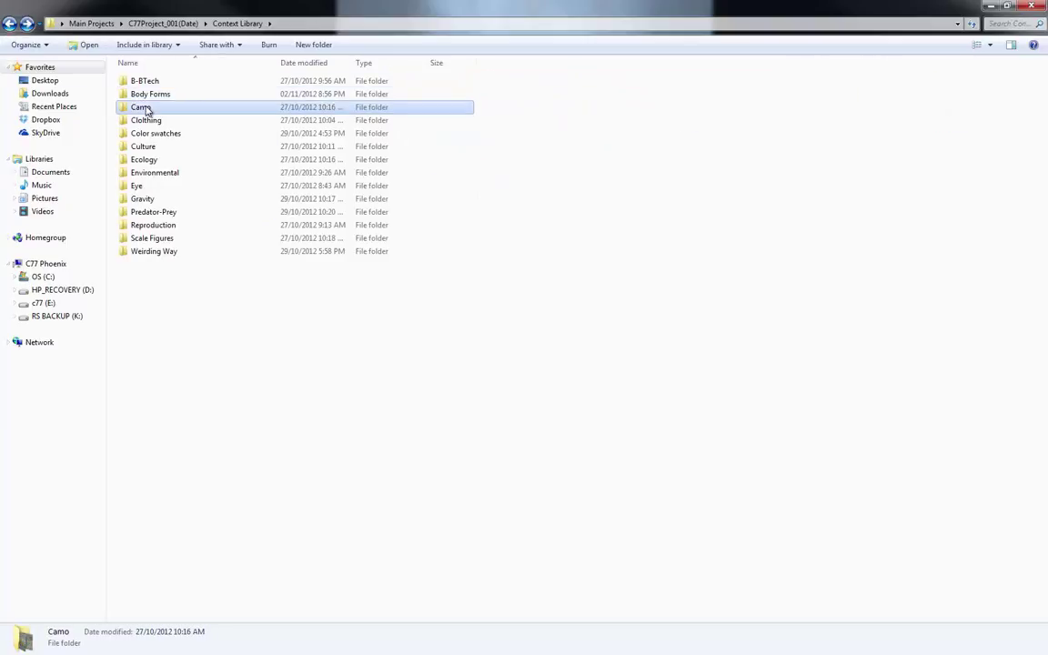
left_click(9, 23)
- Browse the clothing, Color swatches and Culture folders, then open Ecology
double_click(145, 120)
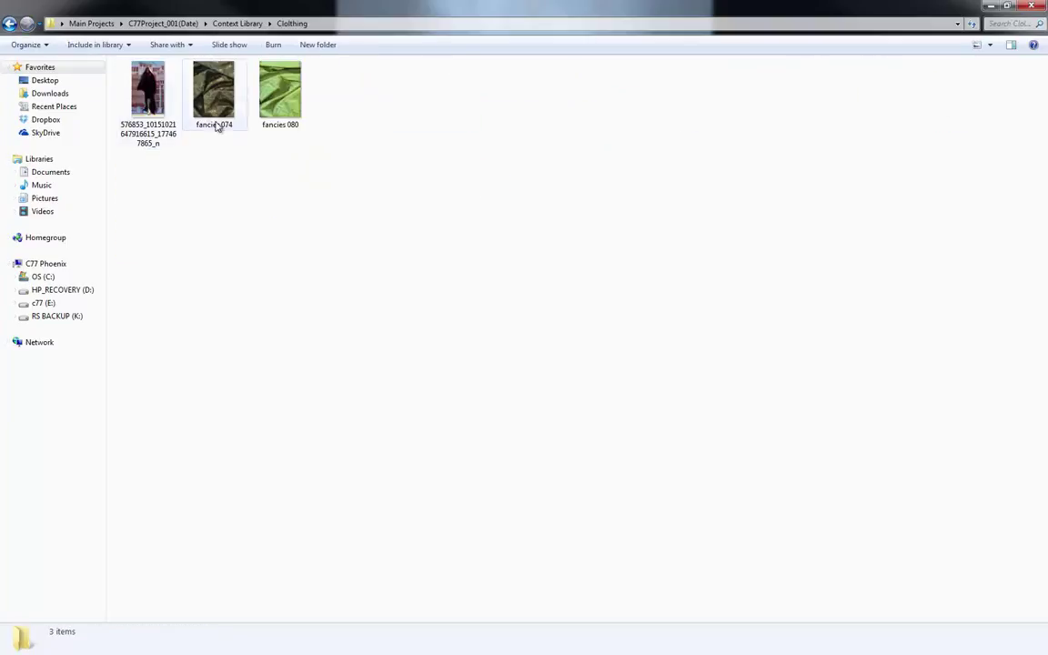
left_click(9, 23)
double_click(143, 134)
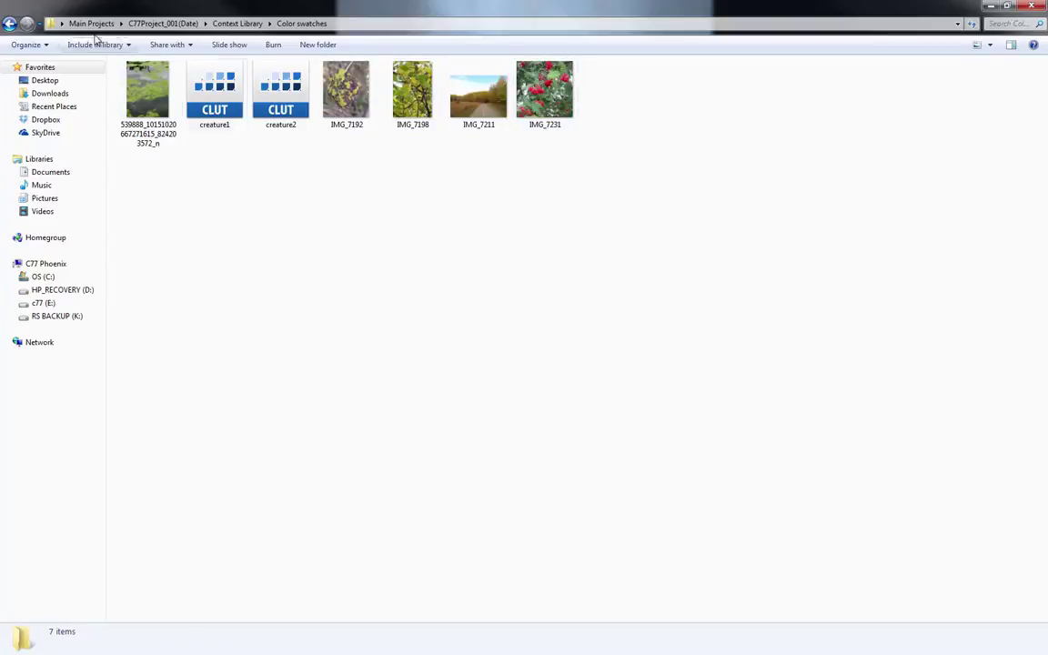
left_click(13, 24)
double_click(173, 145)
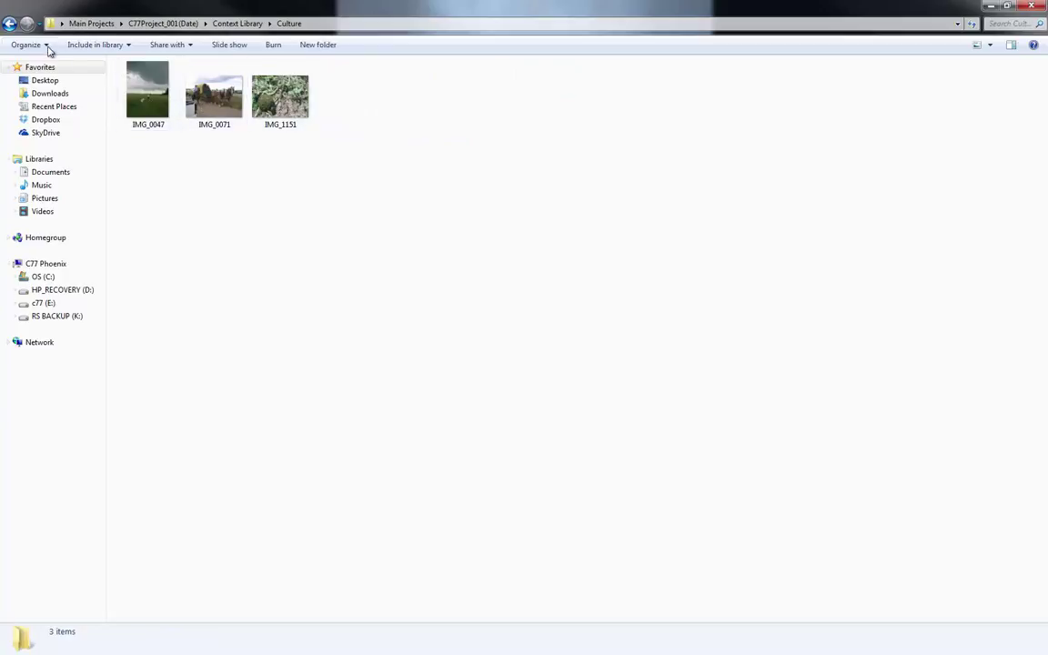
left_click(9, 26)
double_click(164, 161)
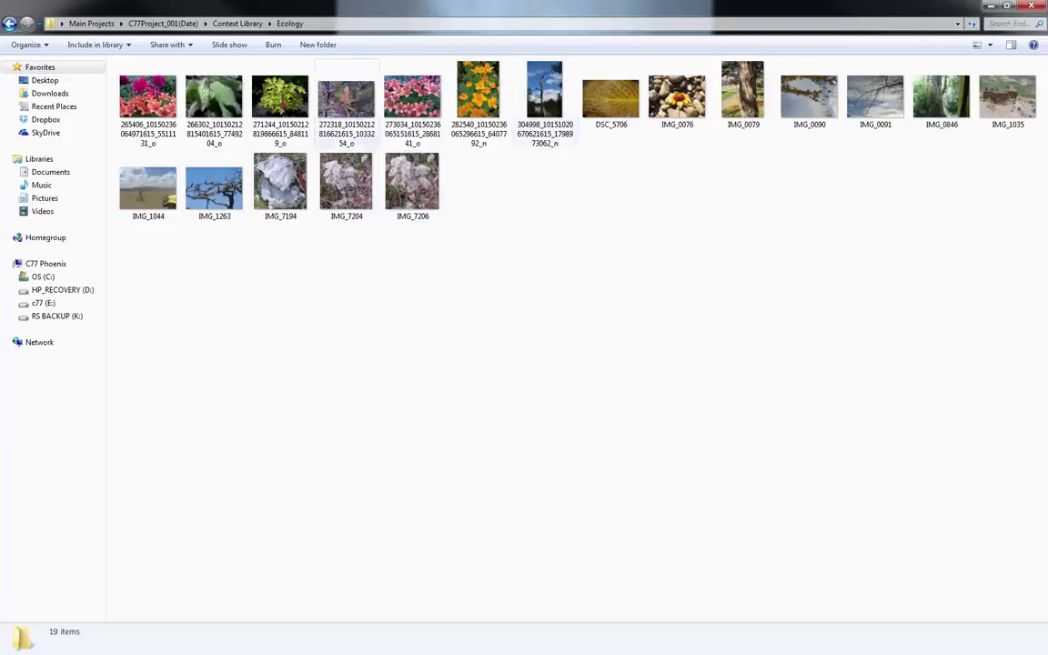
- Return from Ecology and review the Environmental and Eye reference folders
left_click(9, 23)
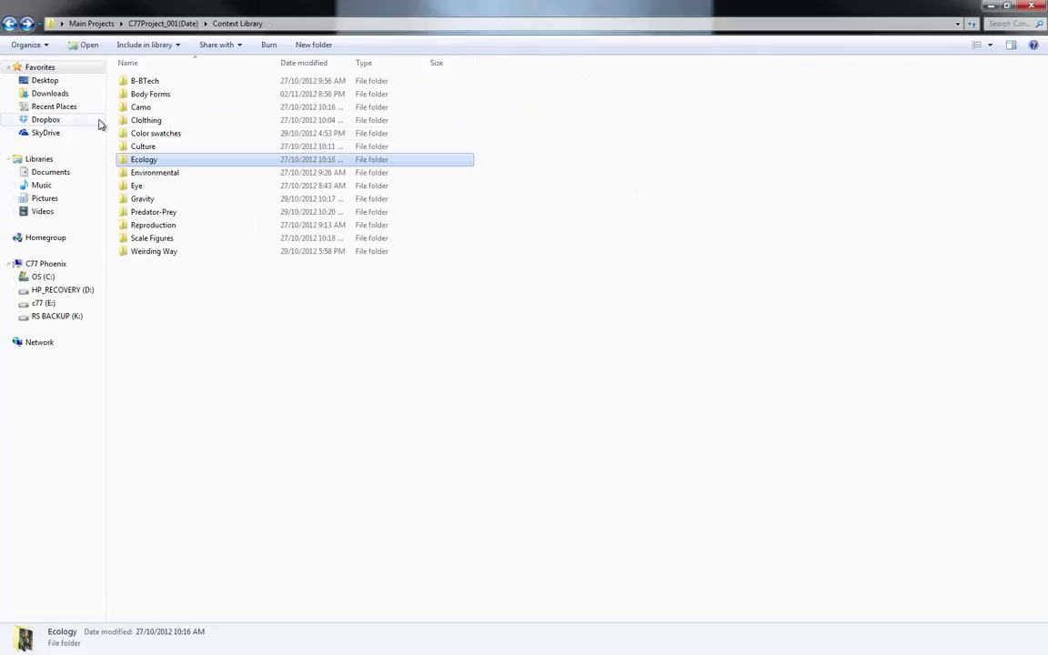
double_click(155, 176)
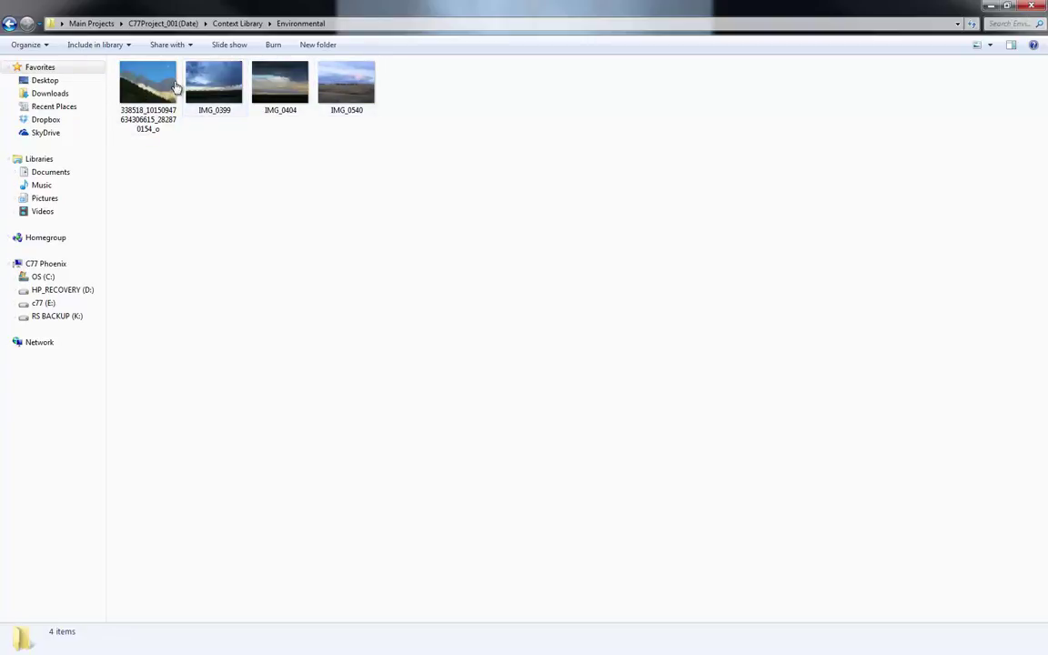
left_click(10, 23)
double_click(151, 187)
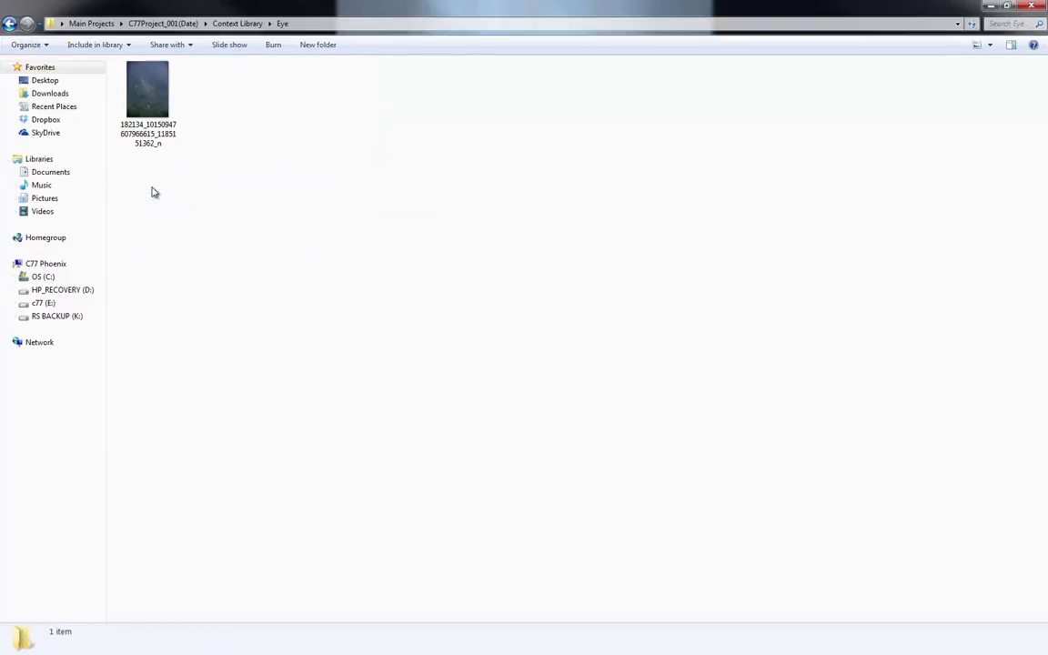
left_click(10, 23)
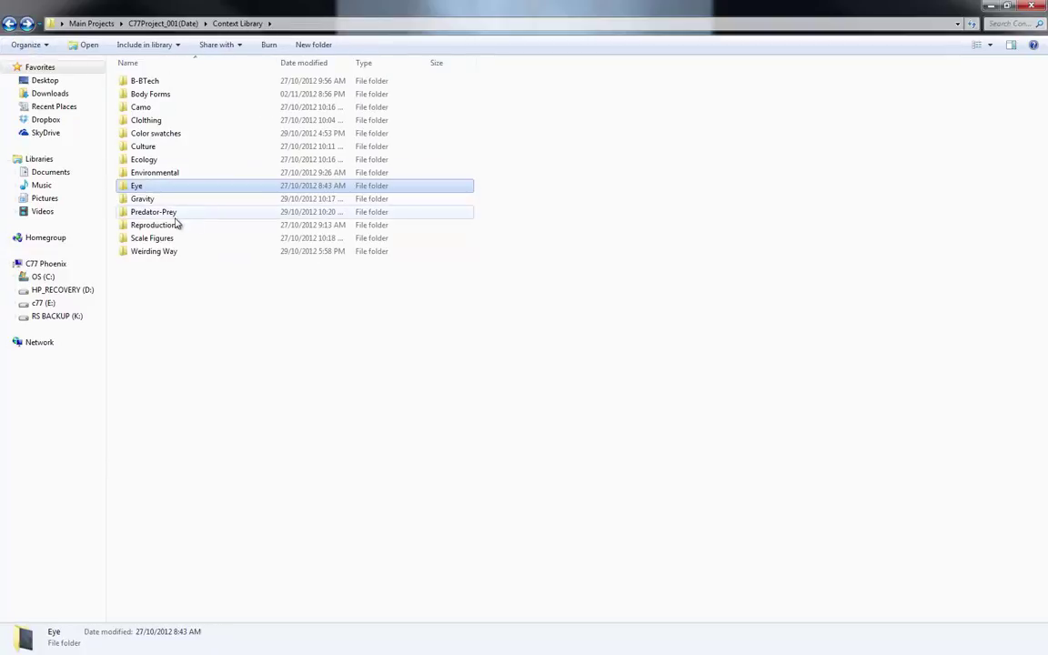
double_click(140, 186)
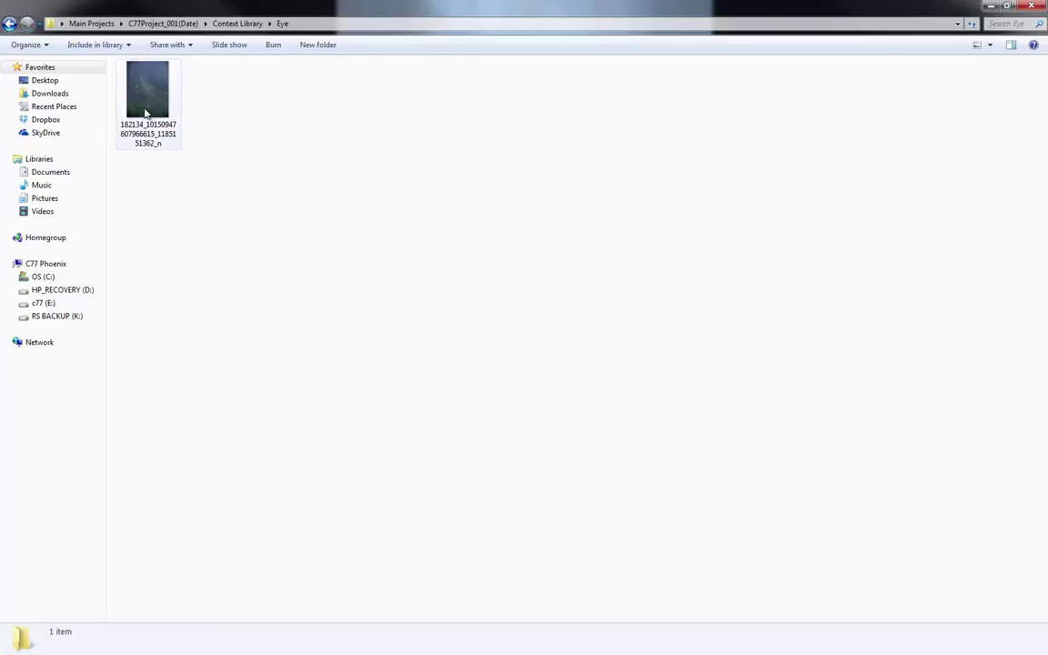
left_click(10, 23)
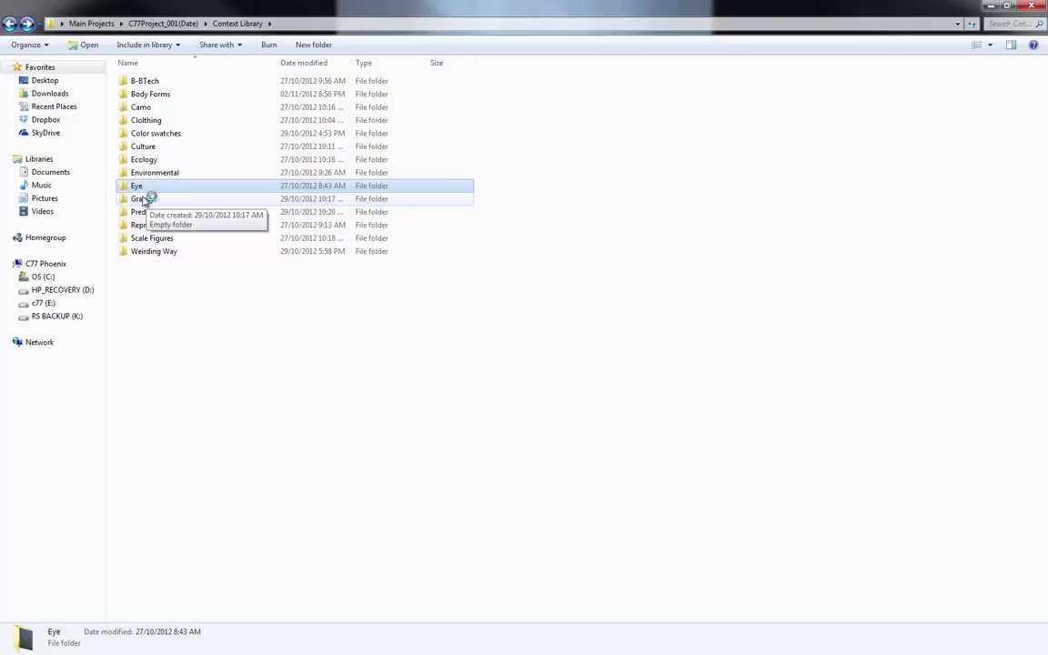
- Review the Predator-Prey, Reproduction and Scale Figures folders, ending back at Context Library
double_click(159, 212)
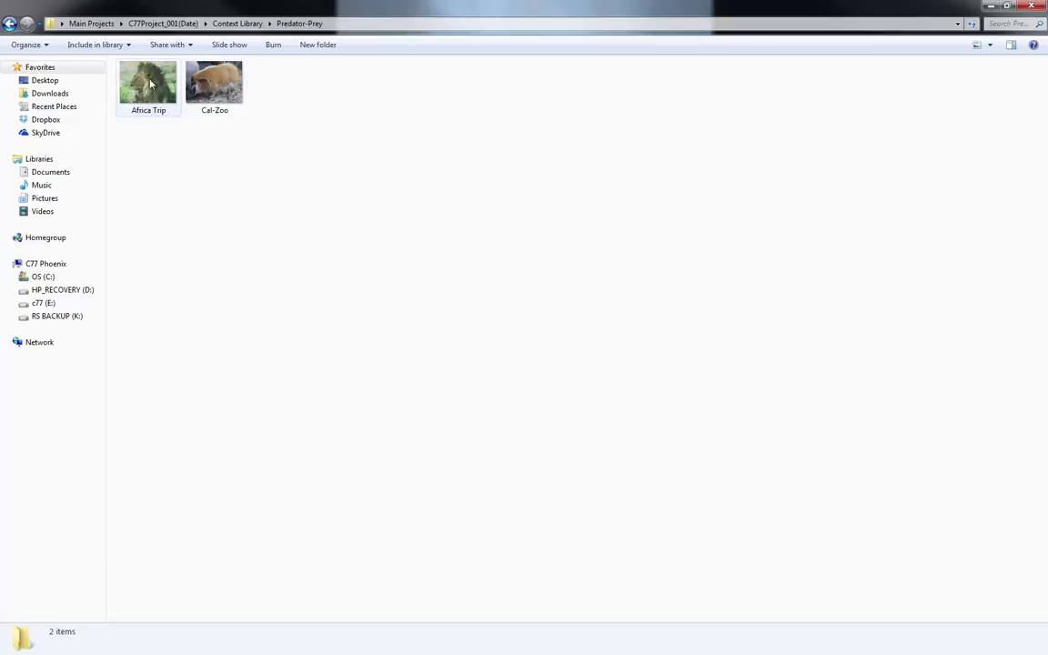
left_click(11, 24)
double_click(154, 225)
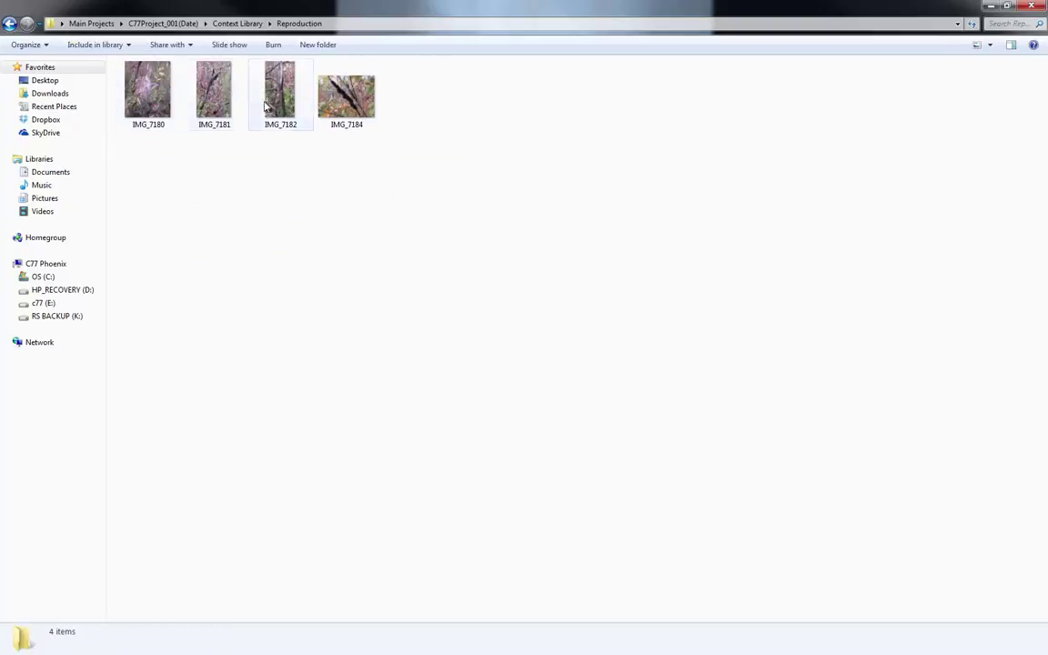
left_click(10, 24)
double_click(154, 236)
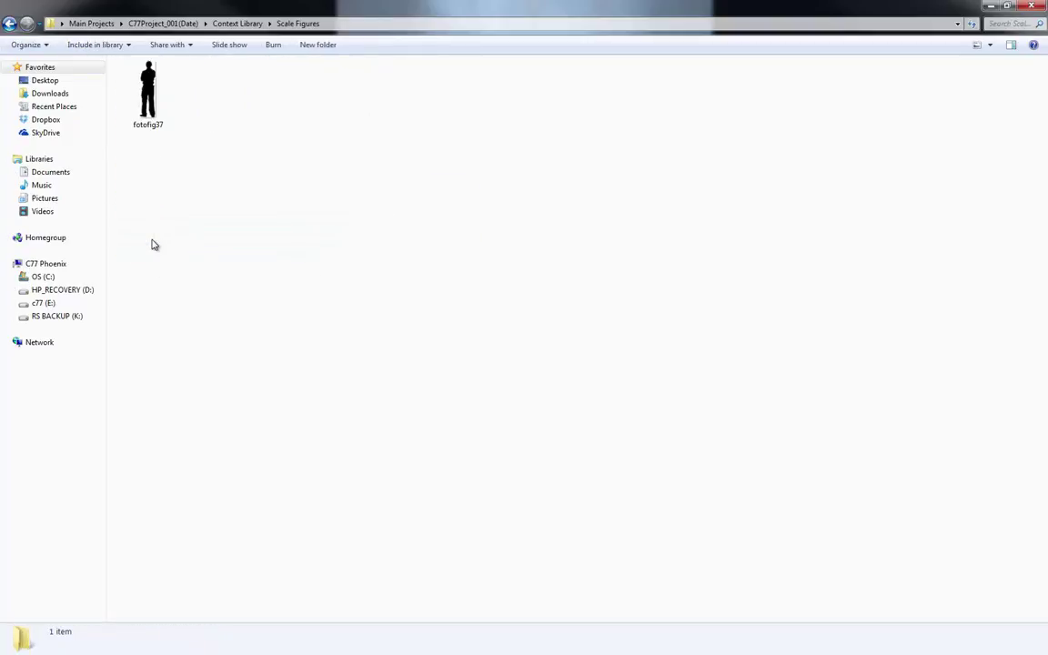
left_click(11, 24)
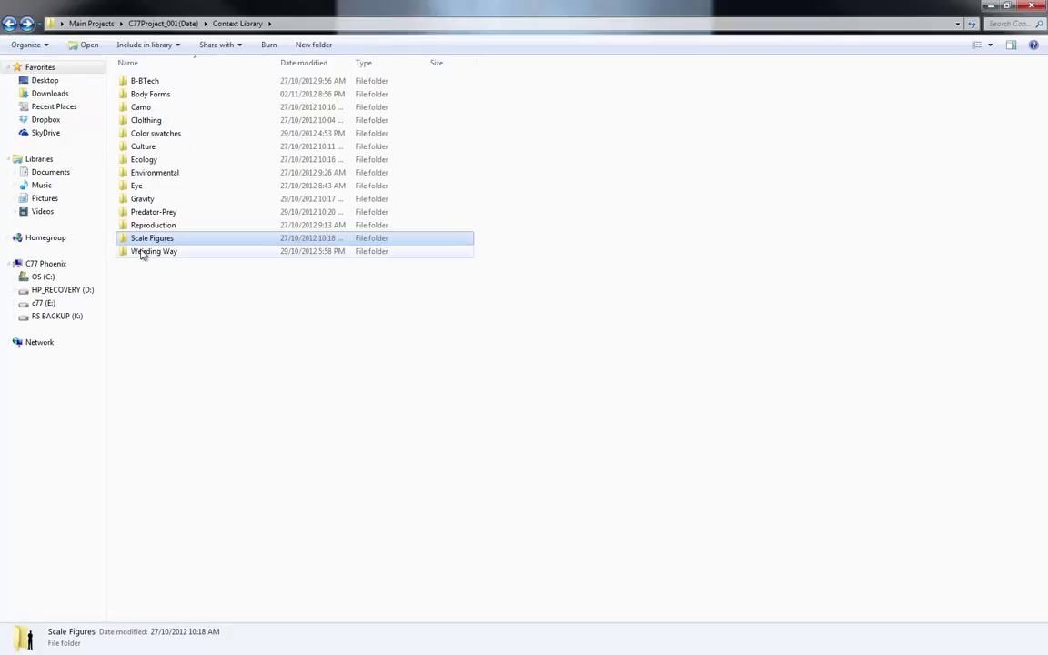
double_click(142, 252)
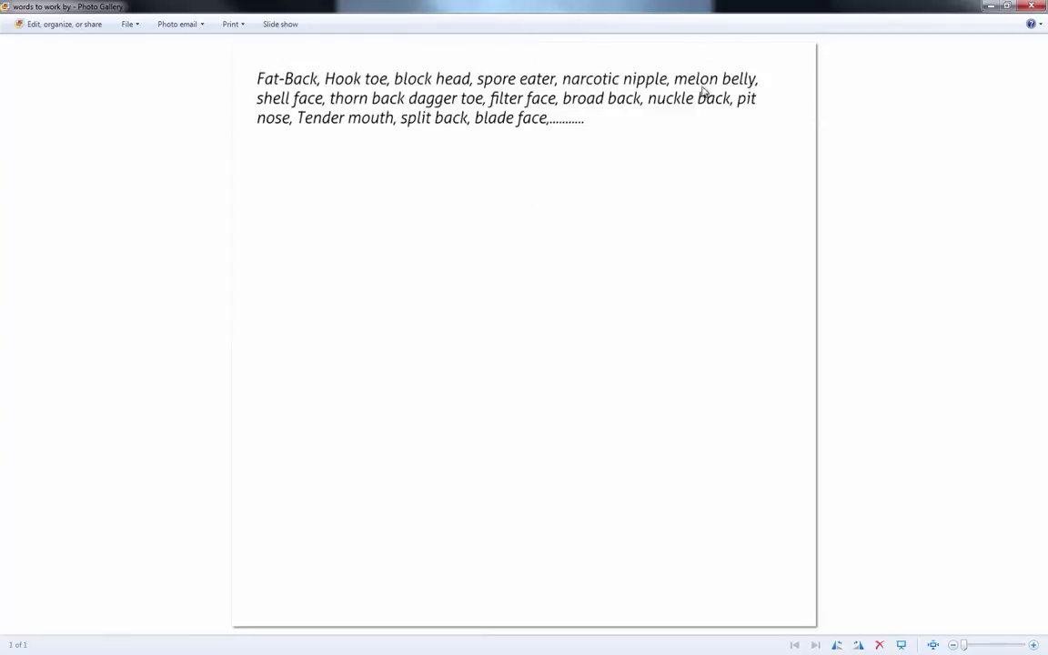
left_click(1030, 7)
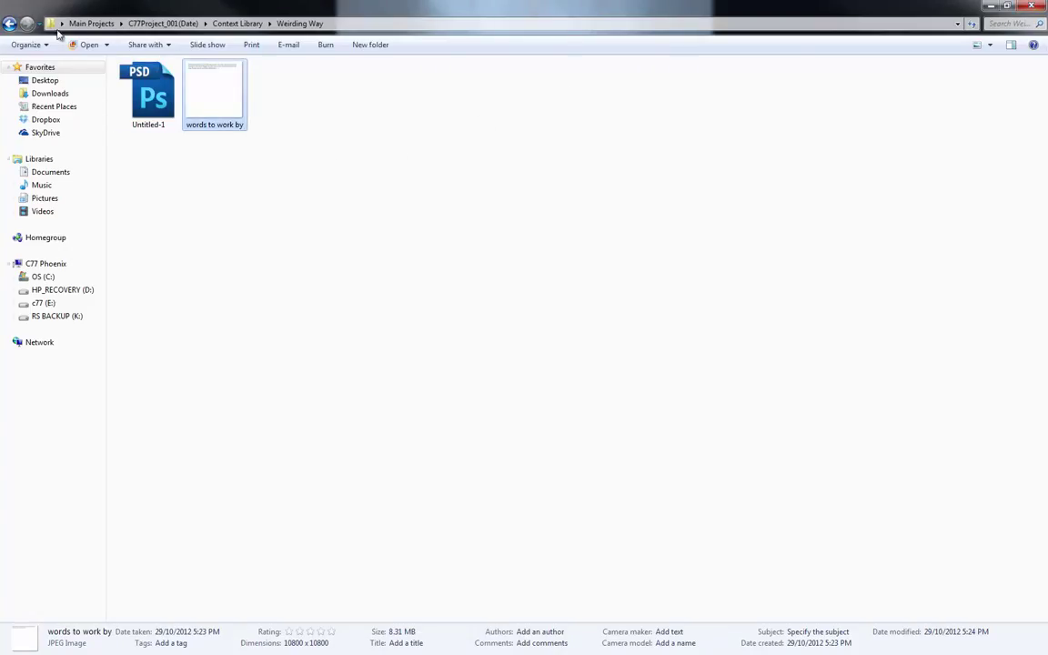
left_click(9, 23)
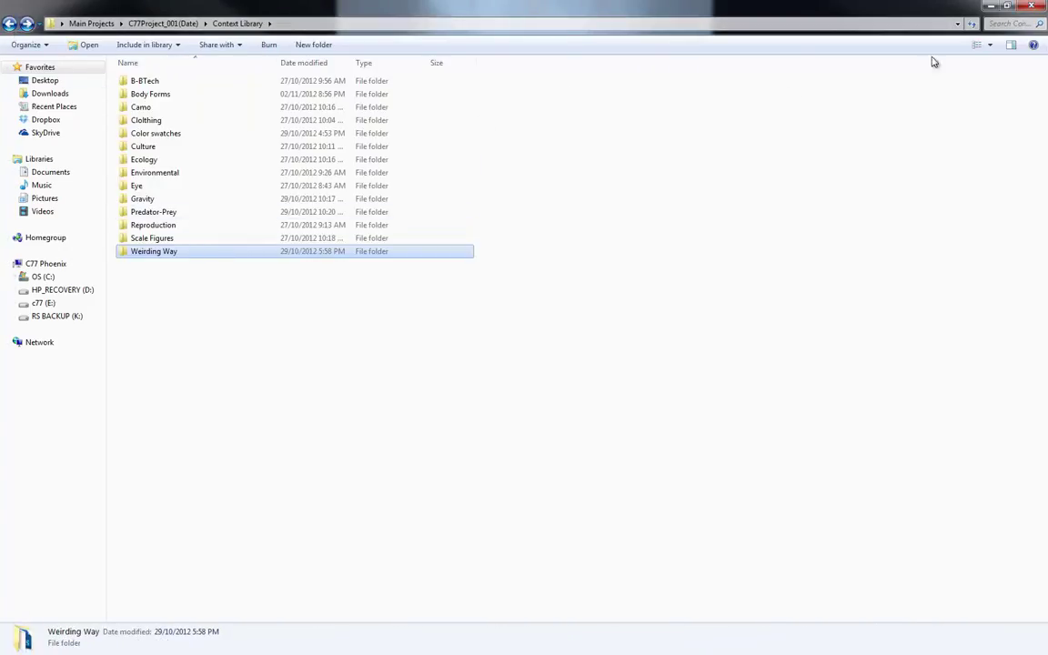